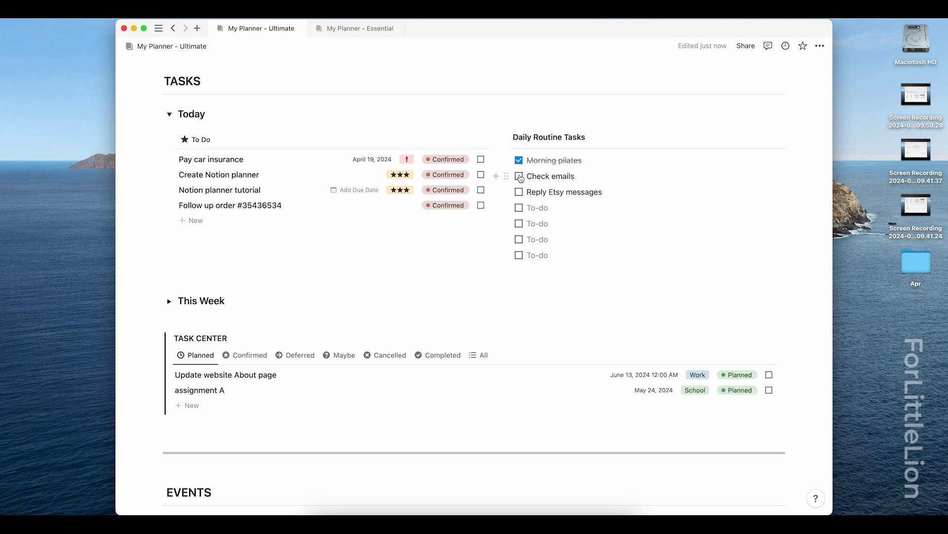
- Mark the Check emails and Reply Etsy messages daily routine tasks as done
{"action": "left_click", "coordinate": [519, 176]}
{"action": "left_click", "coordinate": [519, 192]}
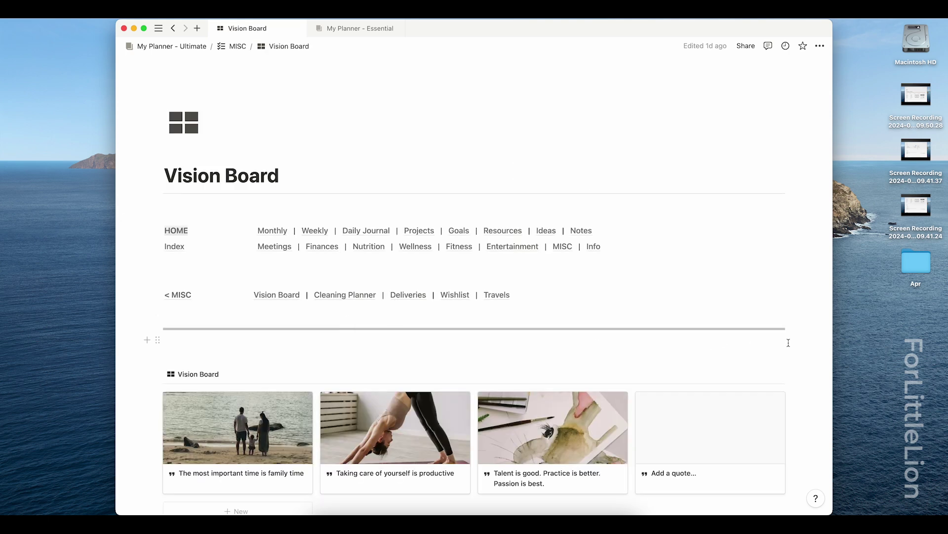
{"action": "scroll", "coordinate": [815, 346], "scroll_direction": "down", "scroll_amount": 5}
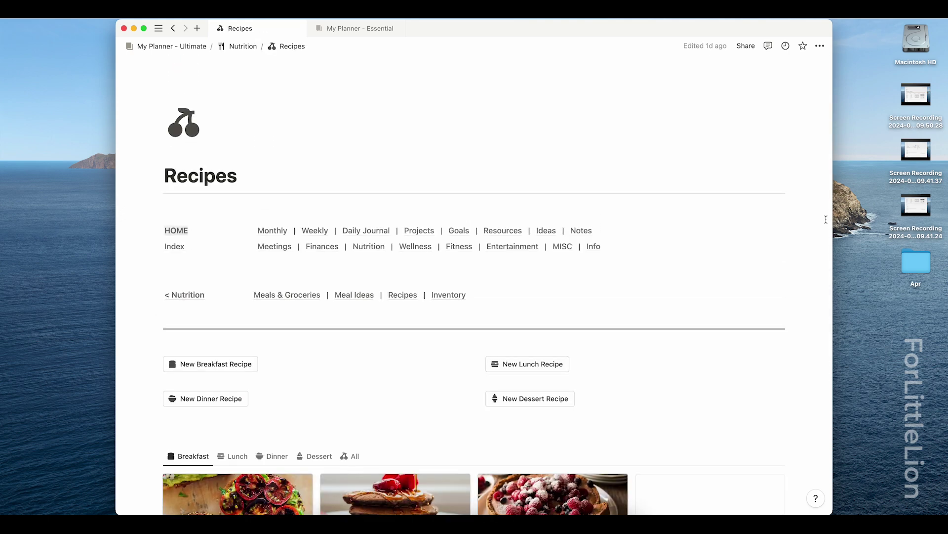
{"action": "scroll", "coordinate": [826, 219], "scroll_direction": "down", "scroll_amount": 5}
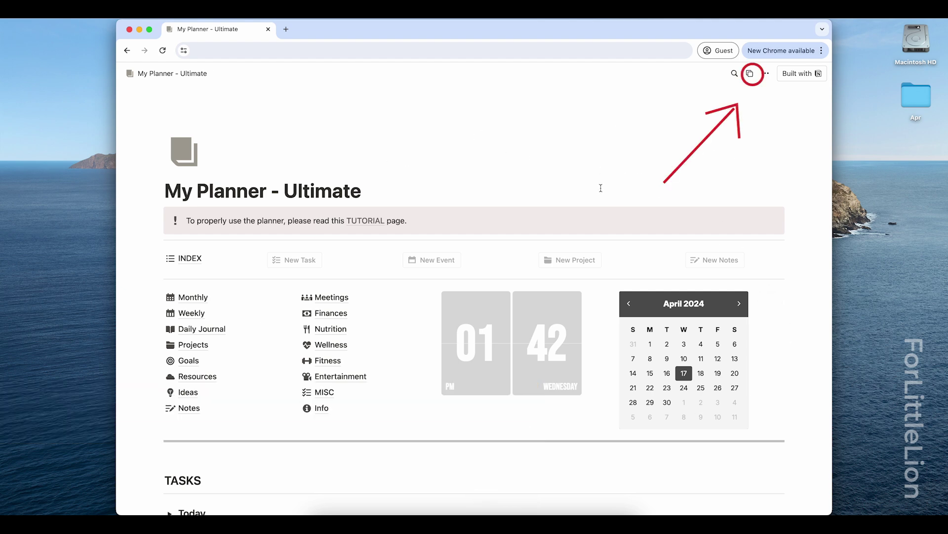
- Duplicate the My Planner - Ultimate template into the workspace's private pages and keep the suggested starter templates
{"action": "left_click", "coordinate": [749, 74]}
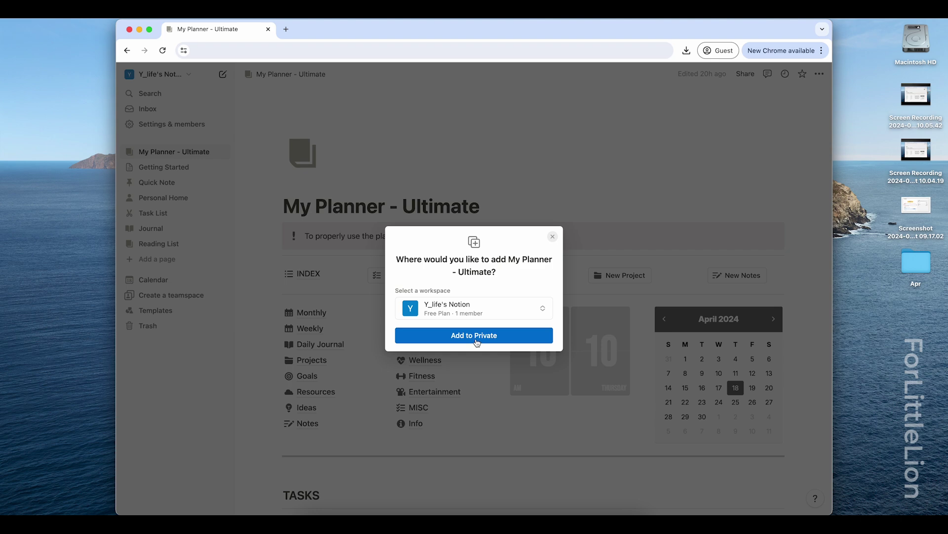
{"action": "left_click", "coordinate": [475, 336]}
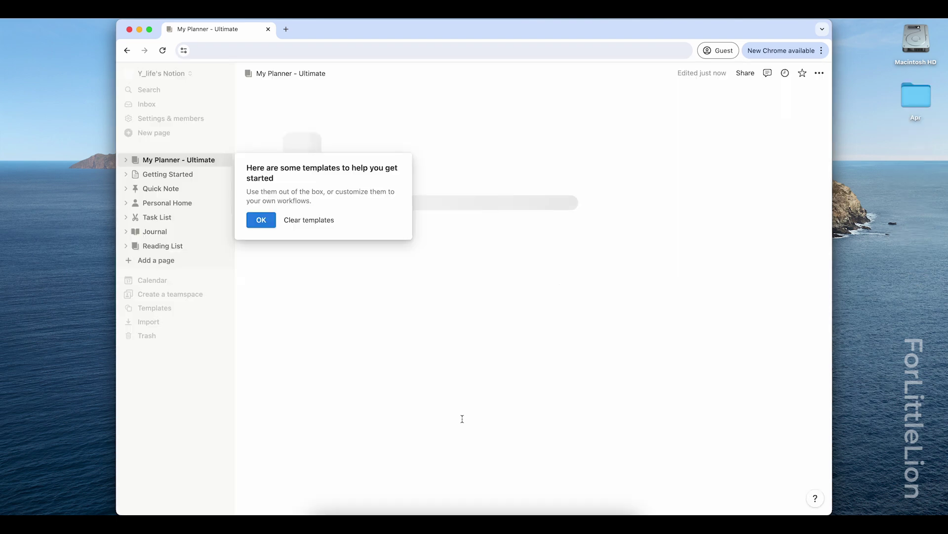
{"action": "left_click", "coordinate": [256, 221]}
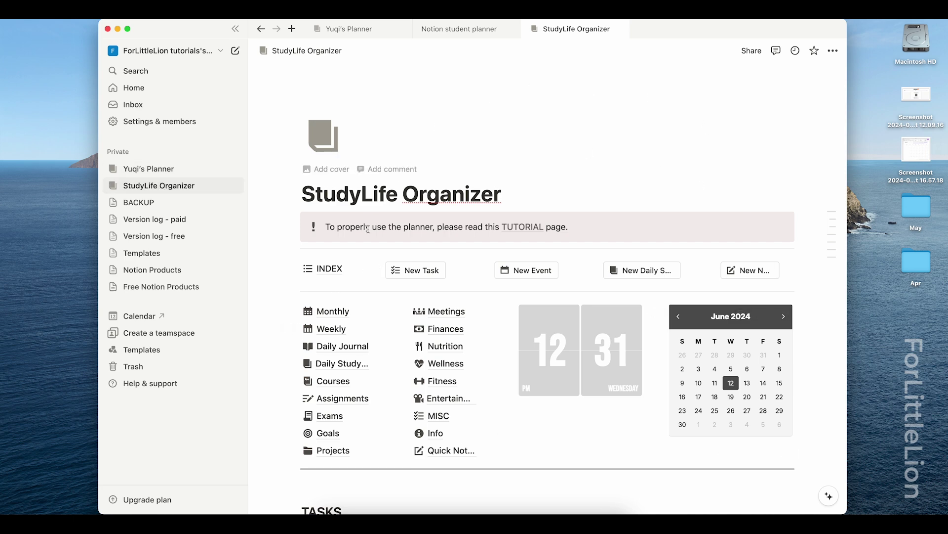
- Hide the sidebar and jump through the StudyLife Organizer's Tasks, Events, Courses, Study and Quick Notes sections using the page outline
{"action": "left_click", "coordinate": [235, 28]}
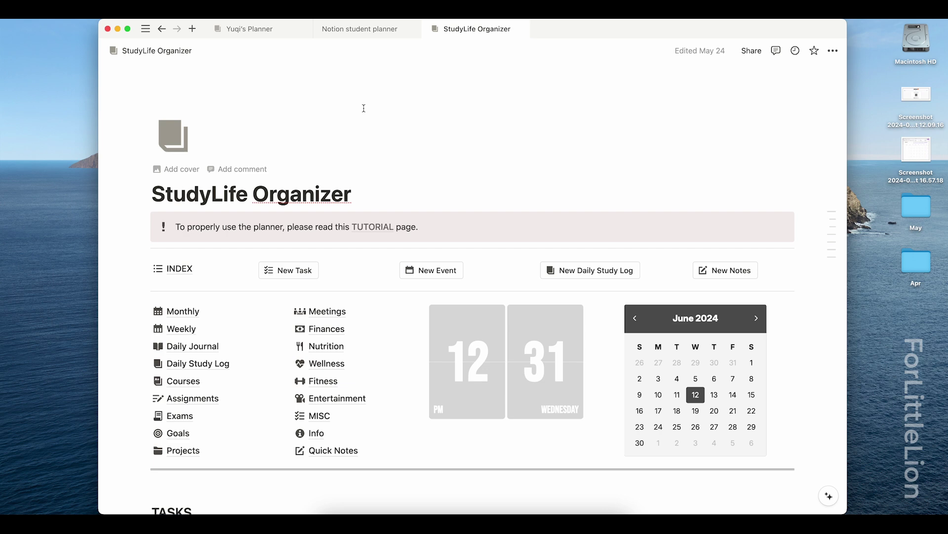
{"action": "mouse_move", "coordinate": [838, 200]}
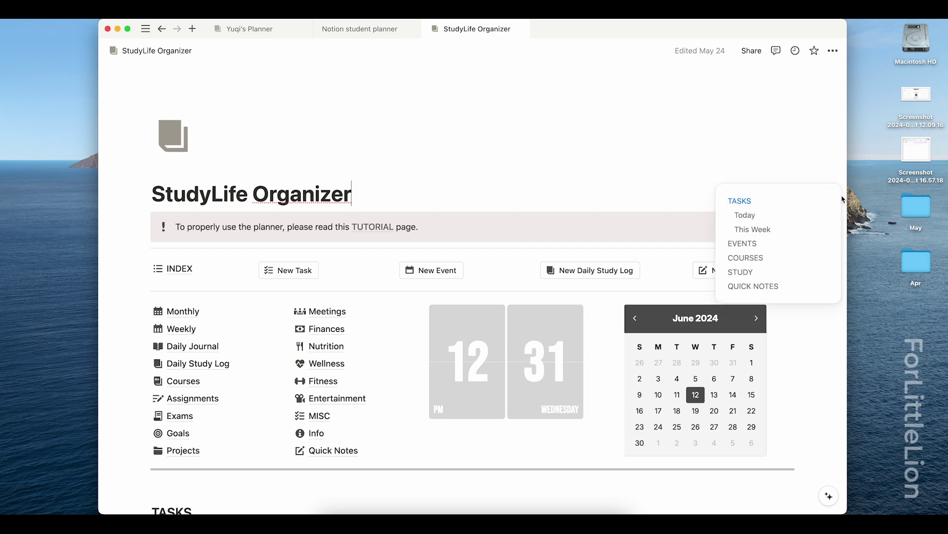
{"action": "left_click", "coordinate": [772, 201]}
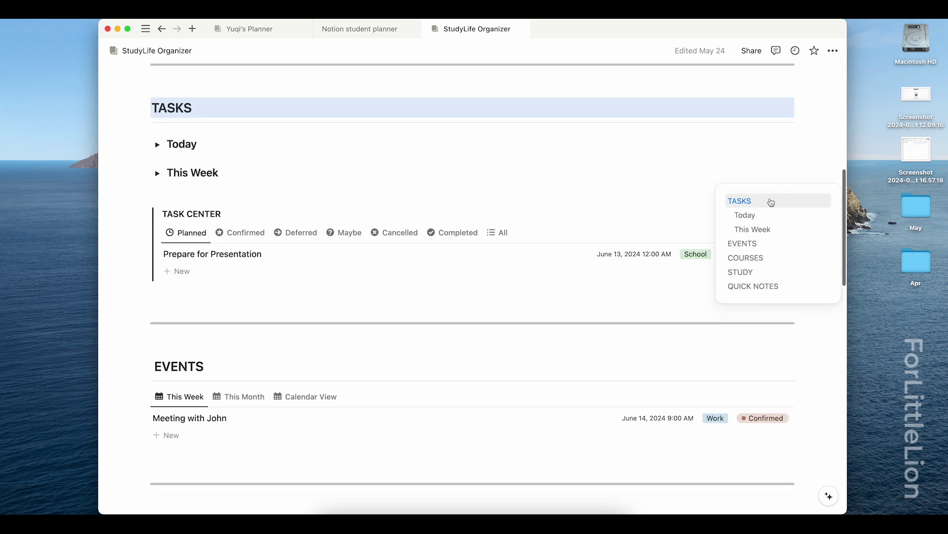
{"action": "left_click", "coordinate": [769, 243]}
{"action": "left_click", "coordinate": [768, 257]}
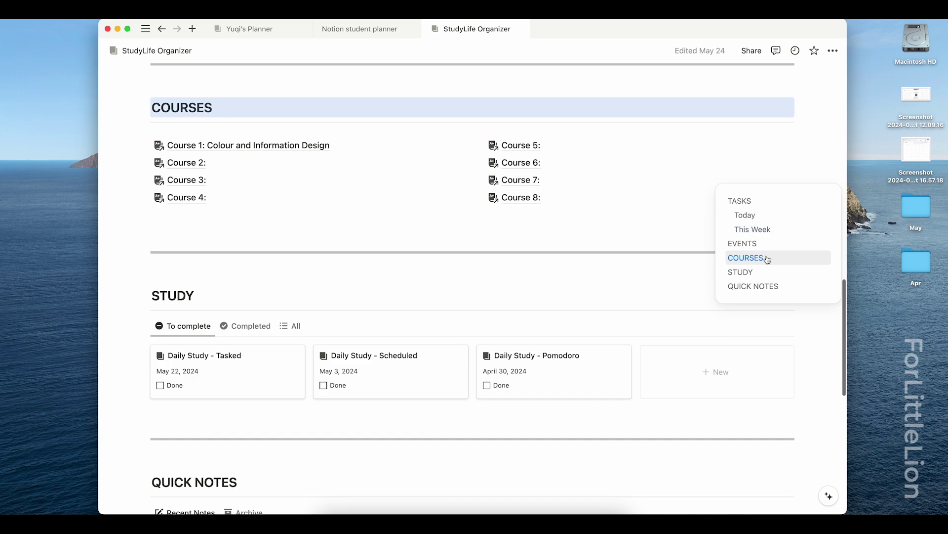
{"action": "left_click", "coordinate": [767, 275]}
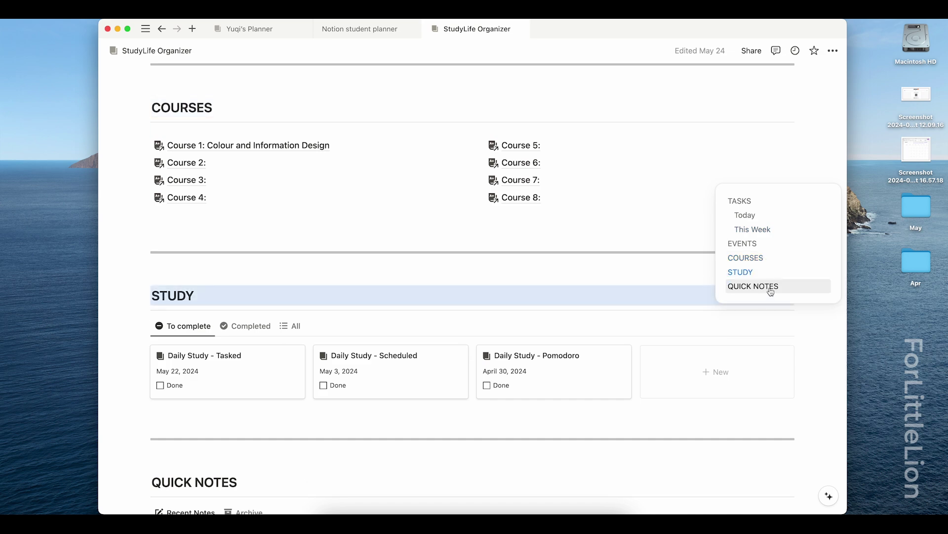
{"action": "left_click", "coordinate": [770, 290]}
{"action": "scroll", "coordinate": [716, 325], "scroll_direction": "down", "scroll_amount": 4}
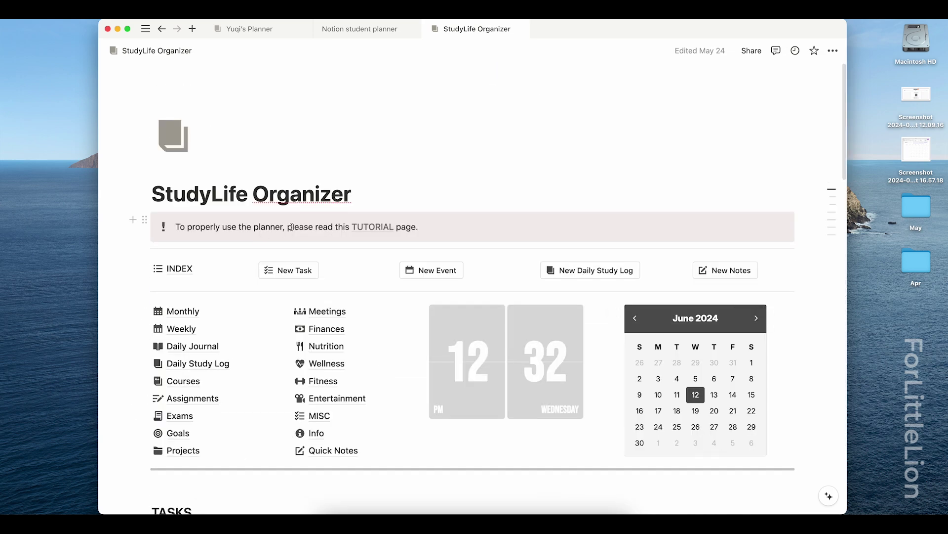
- Rename the StudyLife Organizer page to 2024 Semester 1
{"action": "triple_click", "coordinate": [310, 203]}
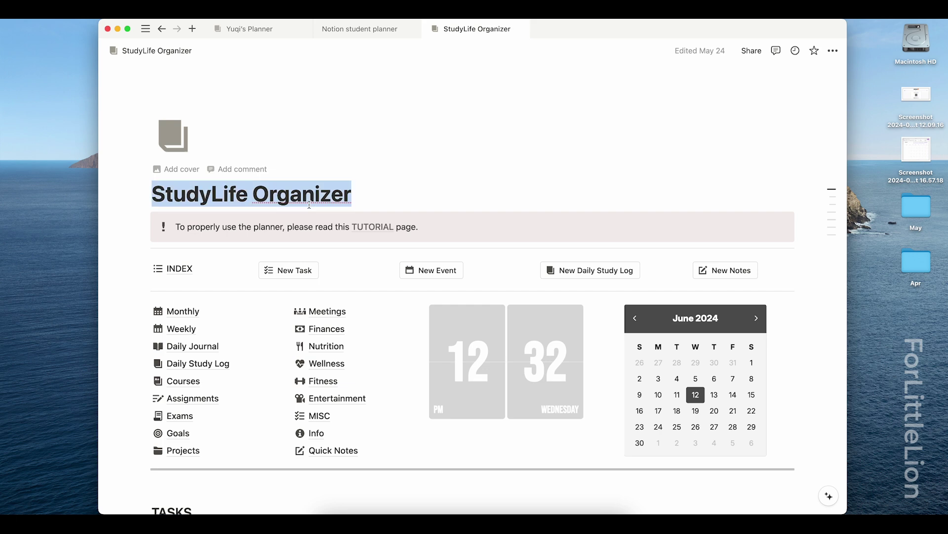
{"action": "type", "text": "2024 Semester 1"}
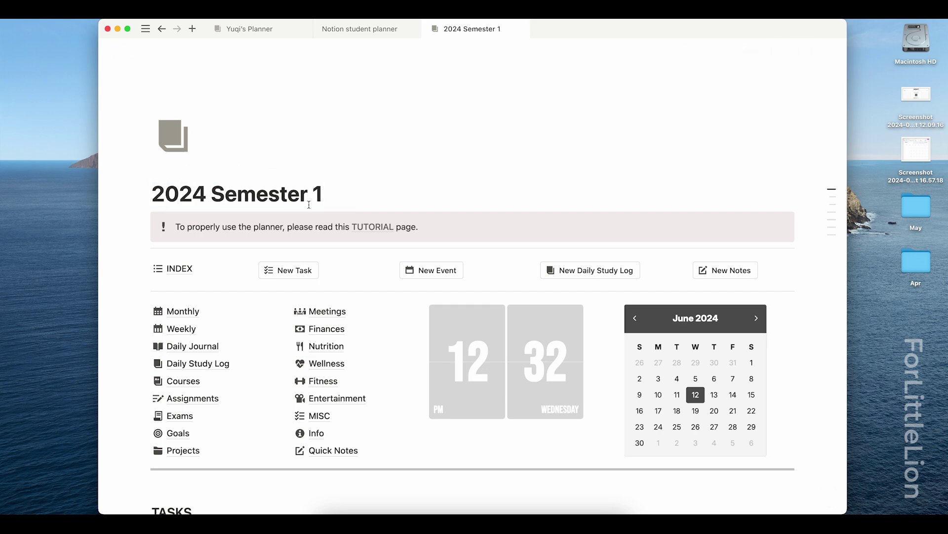
- Duplicate the 2024 Semester 1 page and open the copy
{"action": "left_click", "coordinate": [145, 28]}
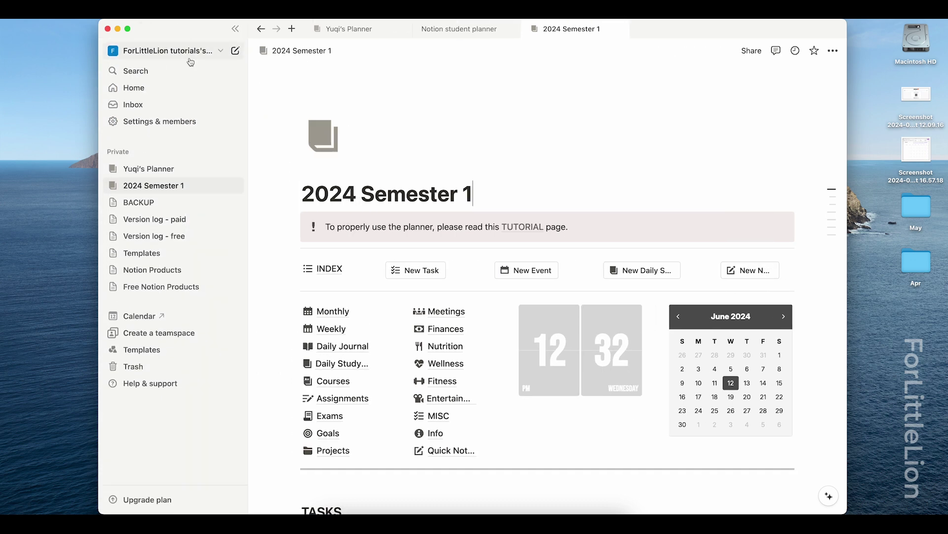
{"action": "left_click", "coordinate": [221, 185]}
{"action": "left_click", "coordinate": [264, 234]}
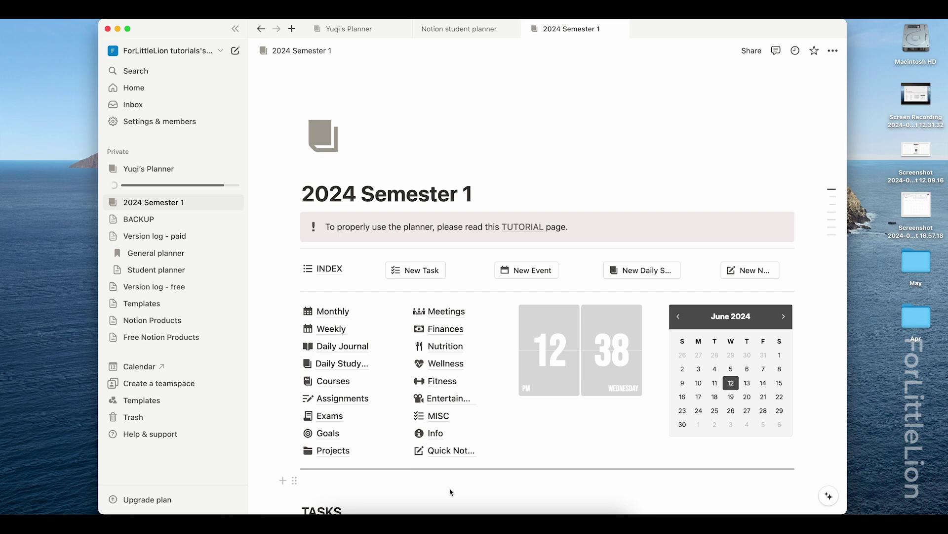
{"action": "left_click", "coordinate": [176, 187]}
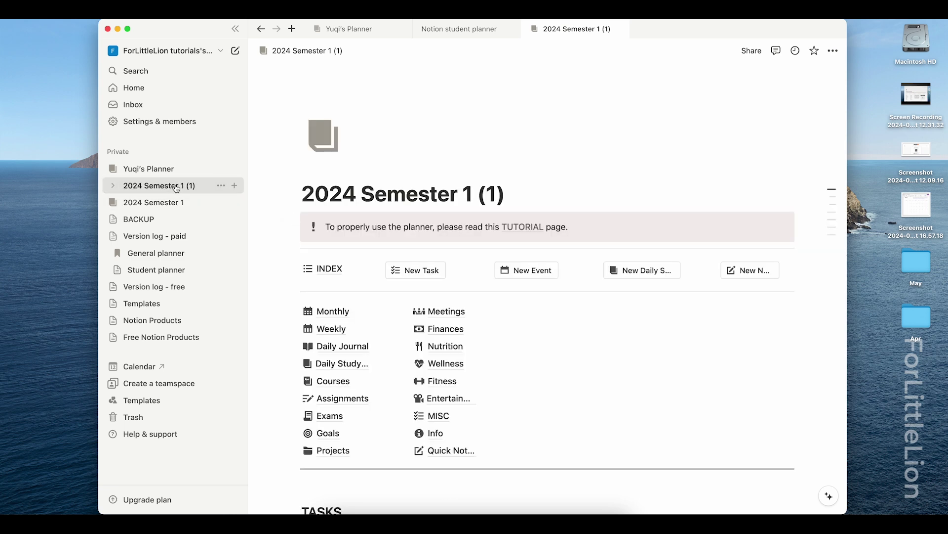
- Rename the duplicated planner page to 2024 Semester 2
{"action": "left_click", "coordinate": [531, 195]}
{"action": "key", "text": "shift+Left"}
{"action": "key", "text": "shift+Left"}
{"action": "key", "text": "shift+Left"}
{"action": "key", "text": "shift+Left"}
{"action": "key", "text": "shift+Left"}
{"action": "type", "text": "2"}
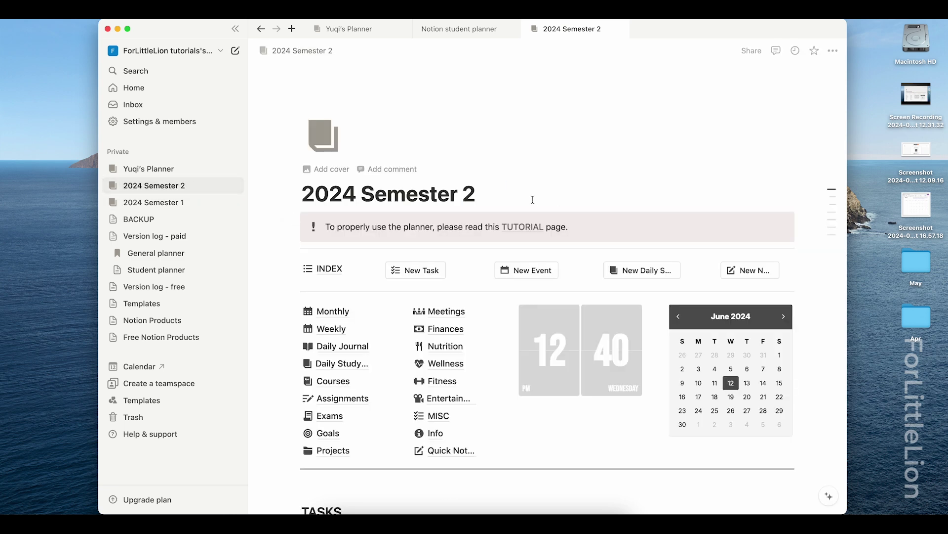
- Change the duplicated planner's title to 2024 Term 3
{"action": "key", "text": "shift+Left"}
{"action": "key", "text": "shift+Left"}
{"action": "key", "text": "shift+Left"}
{"action": "key", "text": "shift+Left"}
{"action": "key", "text": "shift+Left"}
{"action": "key", "text": "shift+Left"}
{"action": "key", "text": "shift+Left"}
{"action": "key", "text": "shift+Left"}
{"action": "key", "text": "shift+Left"}
{"action": "key", "text": "shift+Left"}
{"action": "type", "text": "T"}
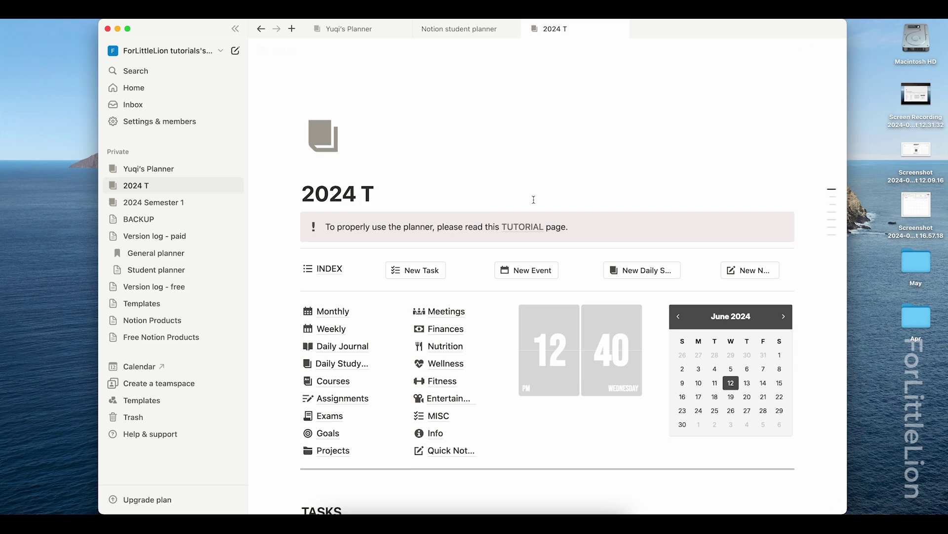
{"action": "type", "text": "erm 2"}
{"action": "key", "text": "BackSpace"}
{"action": "type", "text": "3"}
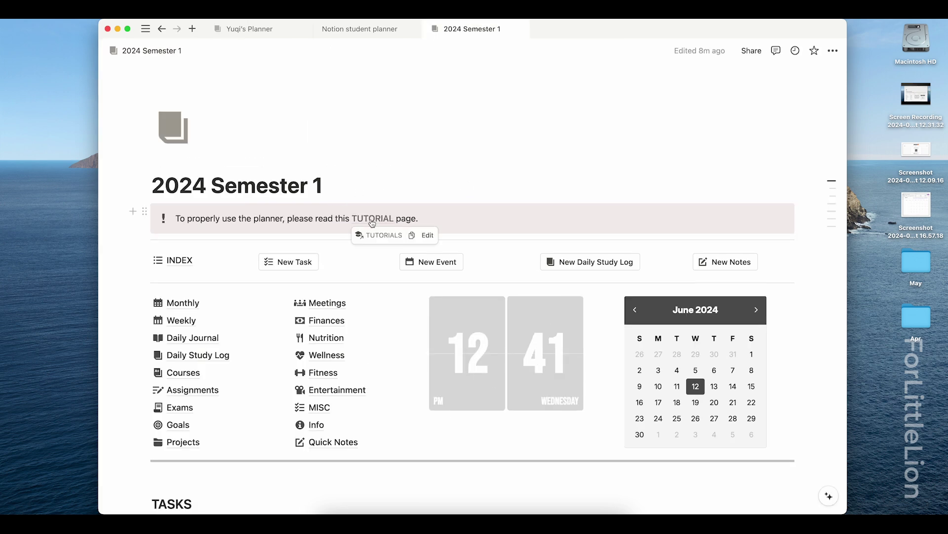
- Open the TUTORIALS page of the 2024 Semester 1 planner and read through its table of content and Tasks instructions
{"action": "left_click", "coordinate": [371, 220]}
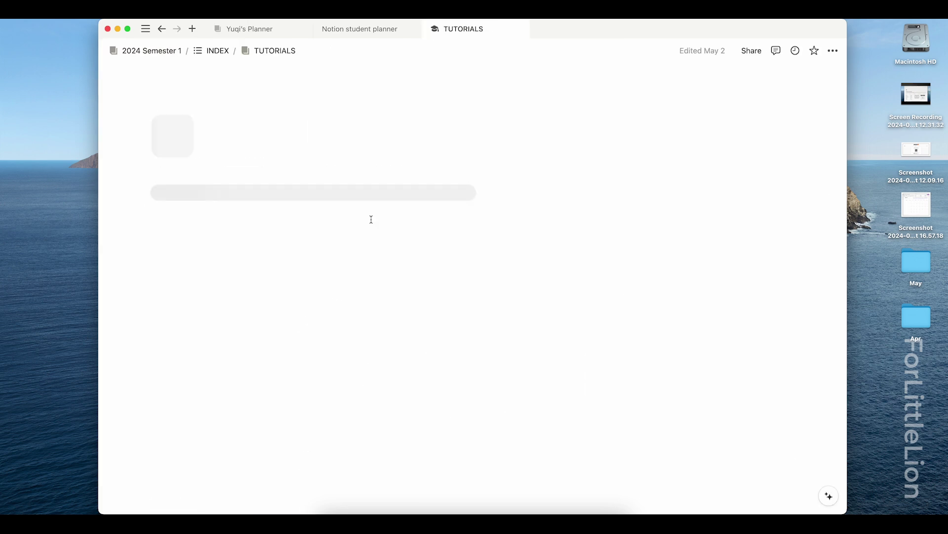
{"action": "scroll", "coordinate": [413, 233], "scroll_direction": "down", "scroll_amount": 5}
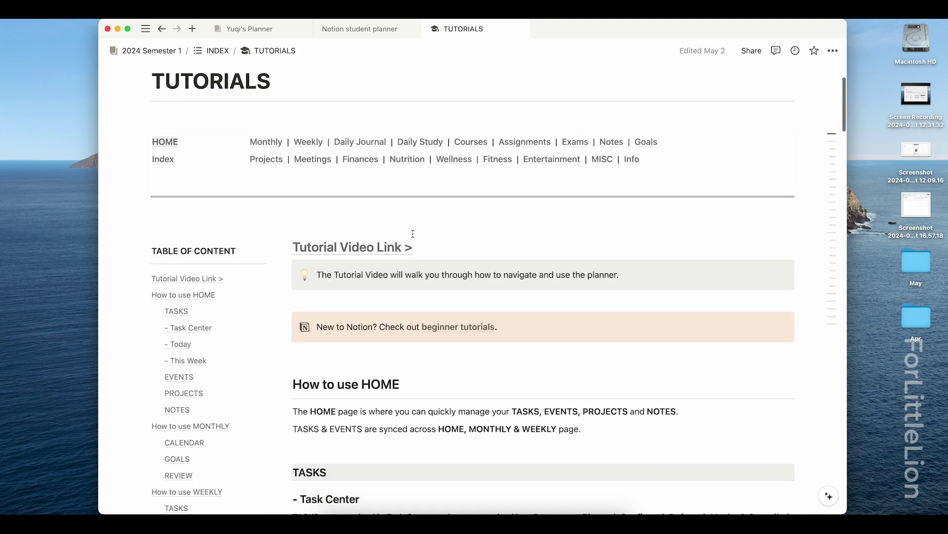
{"action": "scroll", "coordinate": [345, 218], "scroll_direction": "down", "scroll_amount": 1}
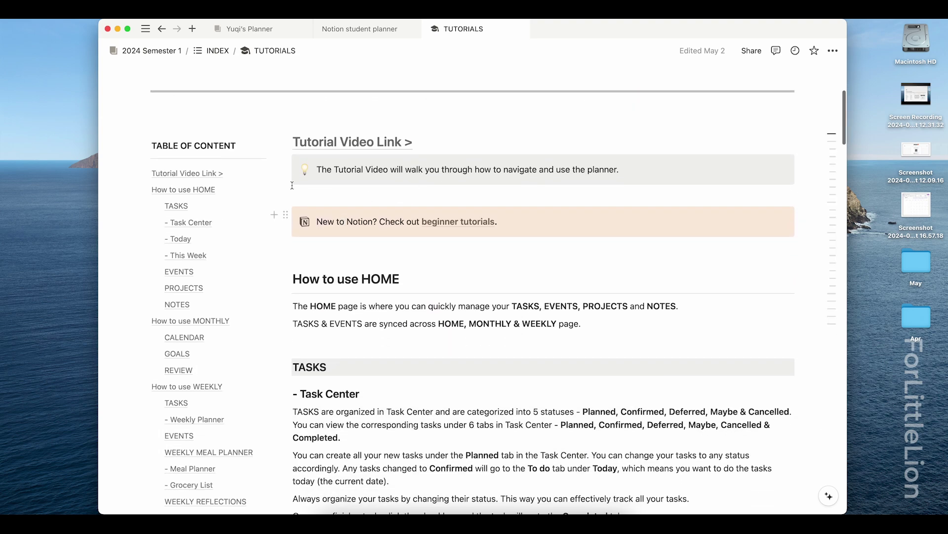
{"action": "scroll", "coordinate": [398, 317], "scroll_direction": "down", "scroll_amount": 15}
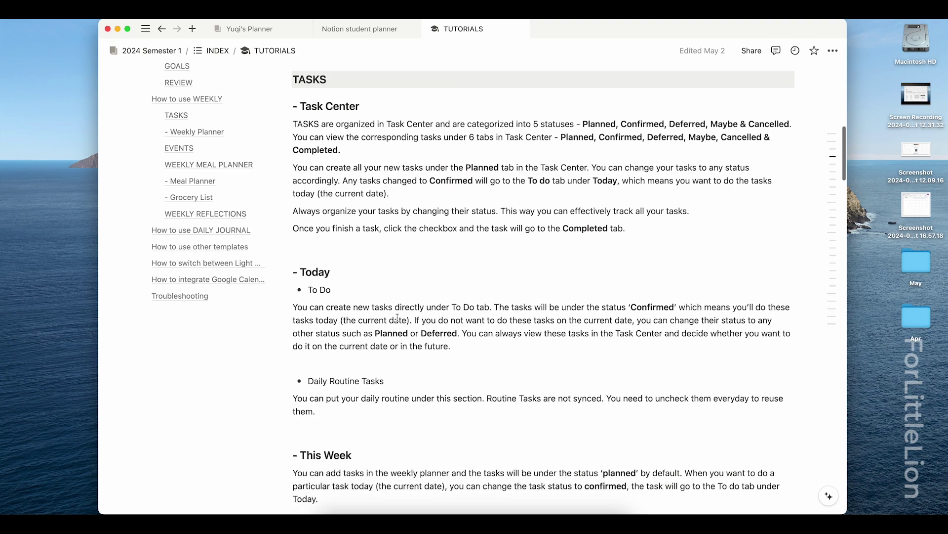
{"action": "scroll", "coordinate": [403, 306], "scroll_direction": "up", "scroll_amount": 20}
- Open the planner's Meetings page and read the usage instructions below the meetings table
{"action": "left_click", "coordinate": [322, 272]}
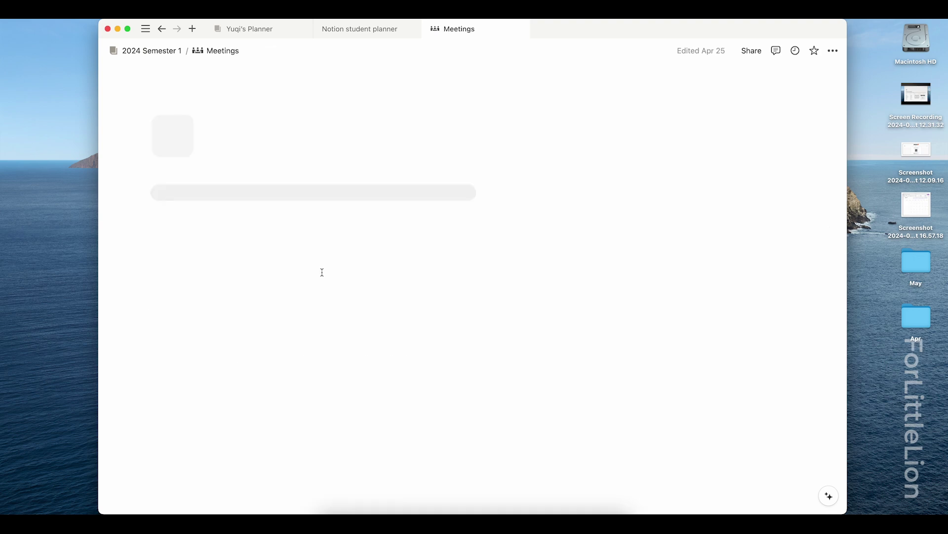
{"action": "scroll", "coordinate": [474, 313], "scroll_direction": "down", "scroll_amount": 9}
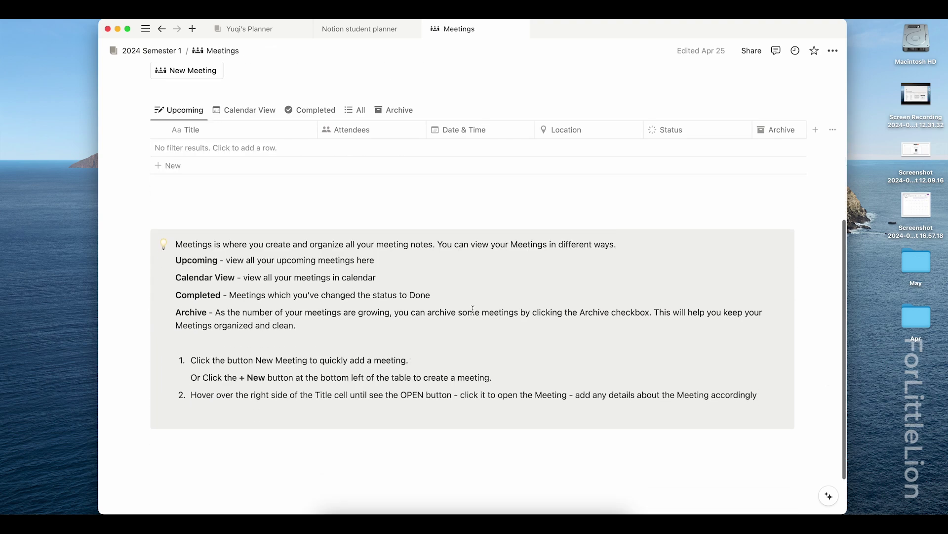
{"action": "scroll", "coordinate": [424, 303], "scroll_direction": "up", "scroll_amount": 9}
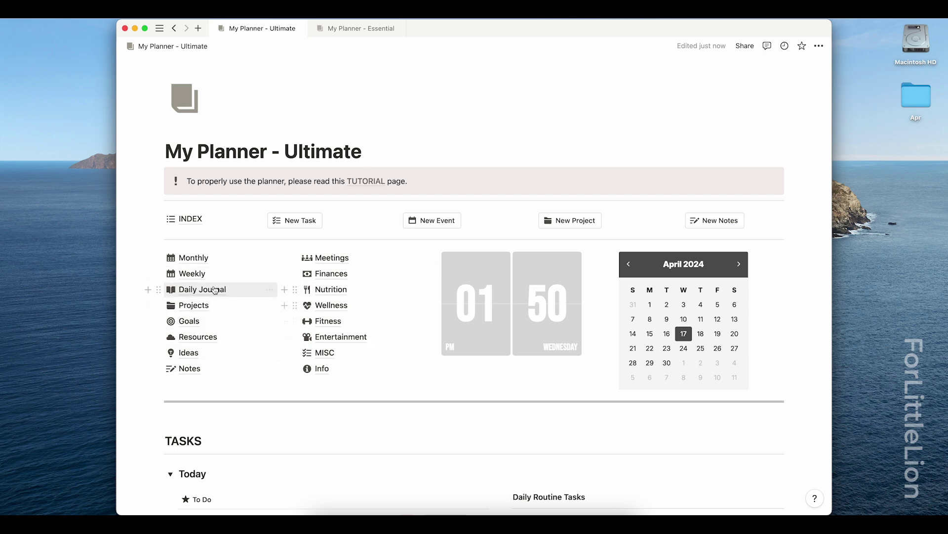
- Visit the Weekly, Projects, Finances, Wellness and Monthly pages through the planner's page links and return to HOME
{"action": "left_click", "coordinate": [192, 272]}
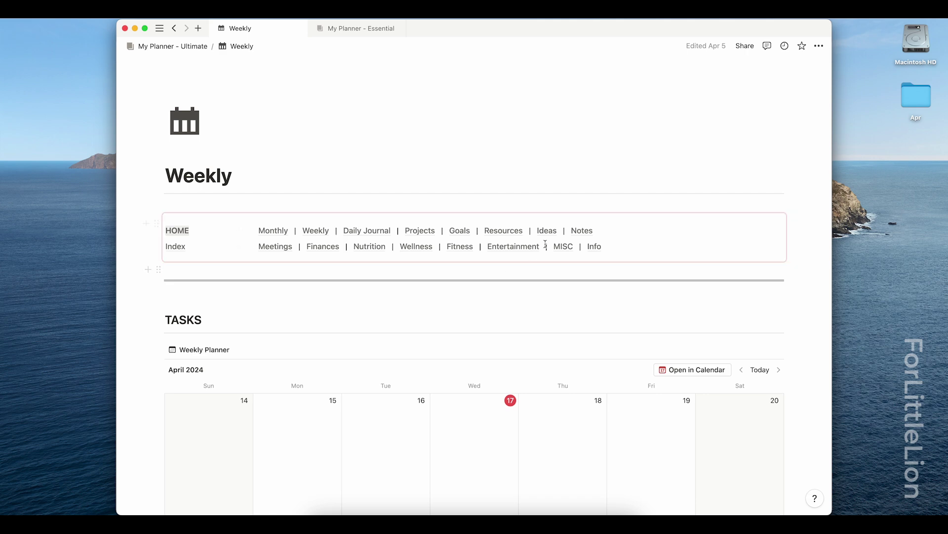
{"action": "left_click", "coordinate": [415, 233]}
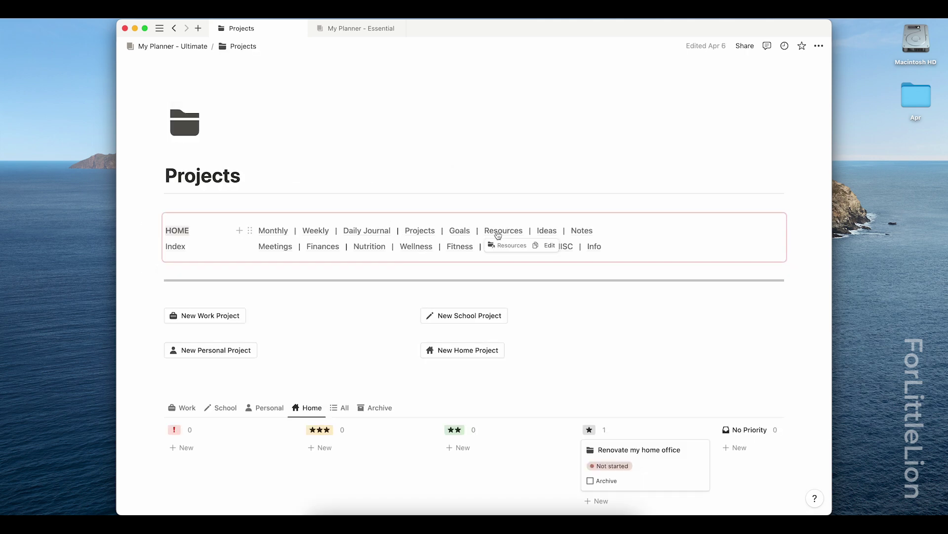
{"action": "left_click", "coordinate": [322, 246]}
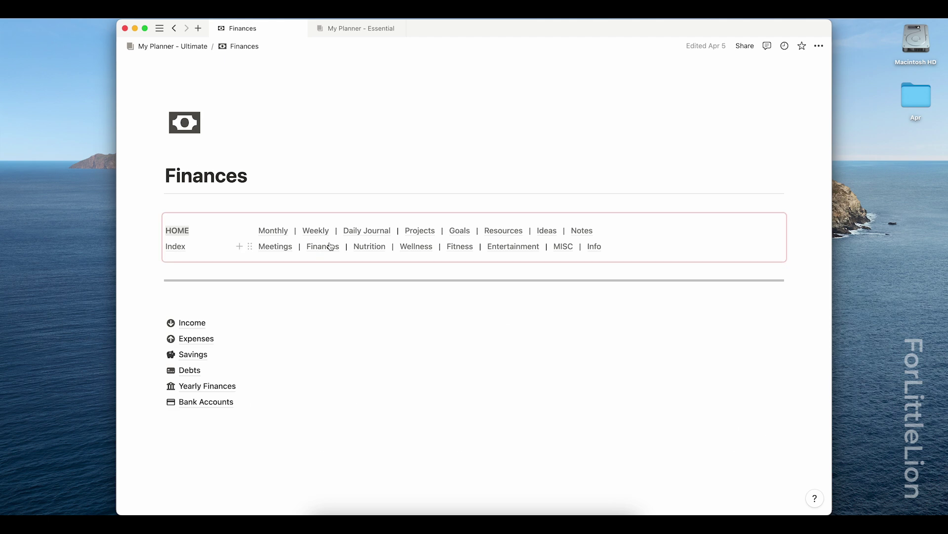
{"action": "left_click", "coordinate": [415, 250]}
{"action": "left_click", "coordinate": [278, 232]}
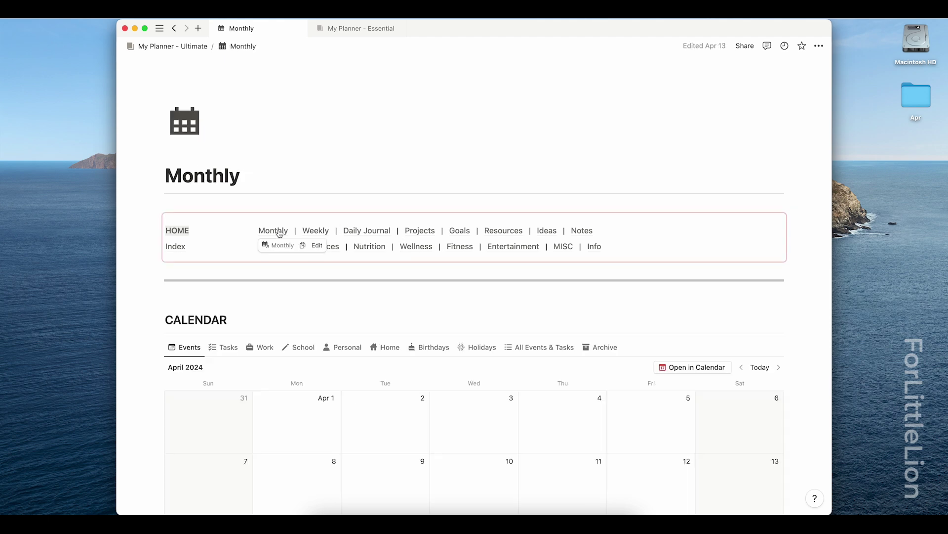
{"action": "left_click", "coordinate": [179, 230]}
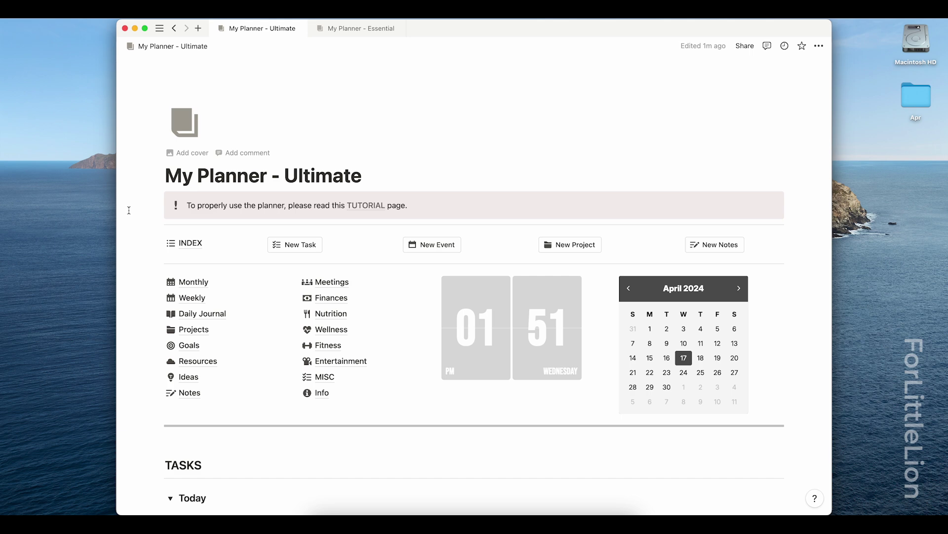
- View the INDEX page and return to the TASKS section of the My Planner - Ultimate home page
{"action": "left_click", "coordinate": [193, 247]}
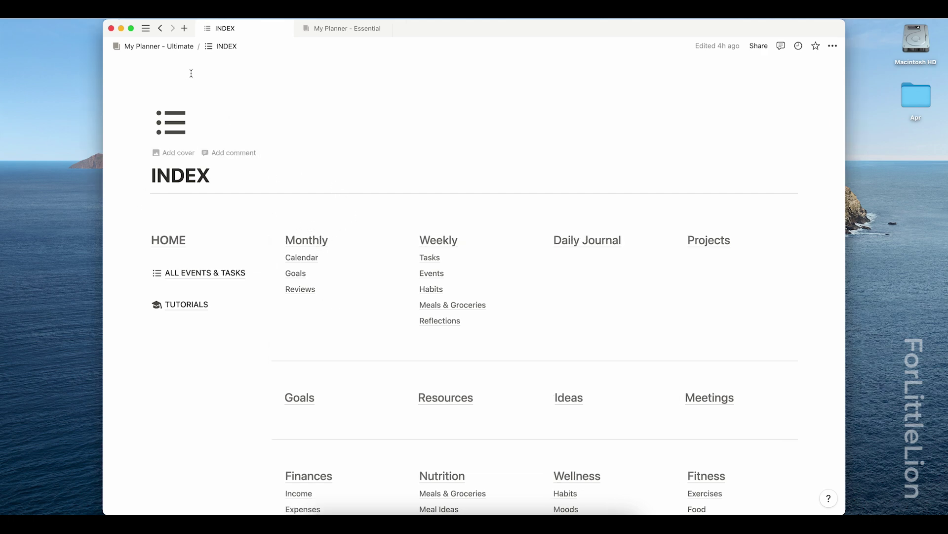
{"action": "left_click", "coordinate": [164, 49]}
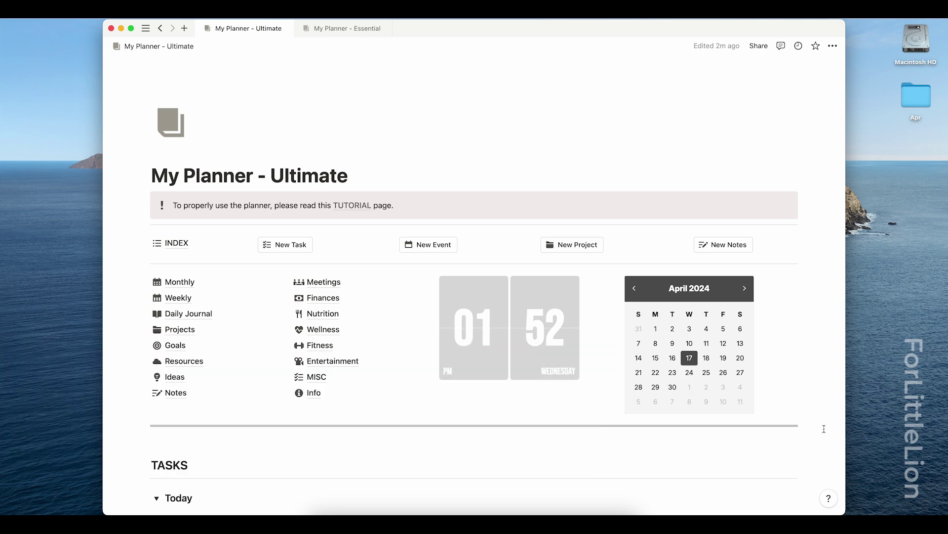
{"action": "scroll", "coordinate": [824, 428], "scroll_direction": "down", "scroll_amount": 2}
{"action": "scroll", "coordinate": [824, 428], "scroll_direction": "down", "scroll_amount": 5}
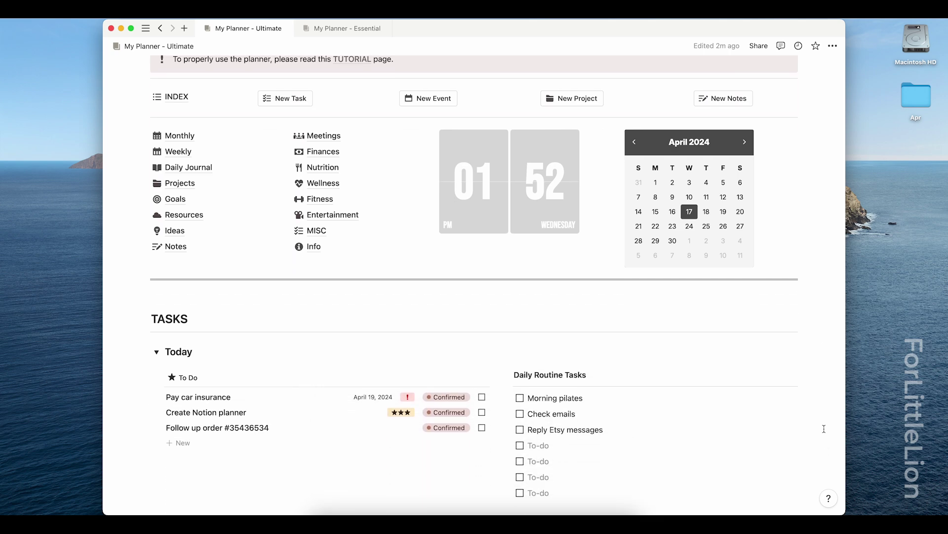
- Jump through the TASKS, EVENTS, COURSES, STUDY and QUICK NOTES sections of the StudyLife Organizer page using its section outline
{"action": "scroll", "coordinate": [824, 428], "scroll_direction": "down", "scroll_amount": 4}
{"action": "scroll", "coordinate": [824, 429], "scroll_direction": "down", "scroll_amount": 1}
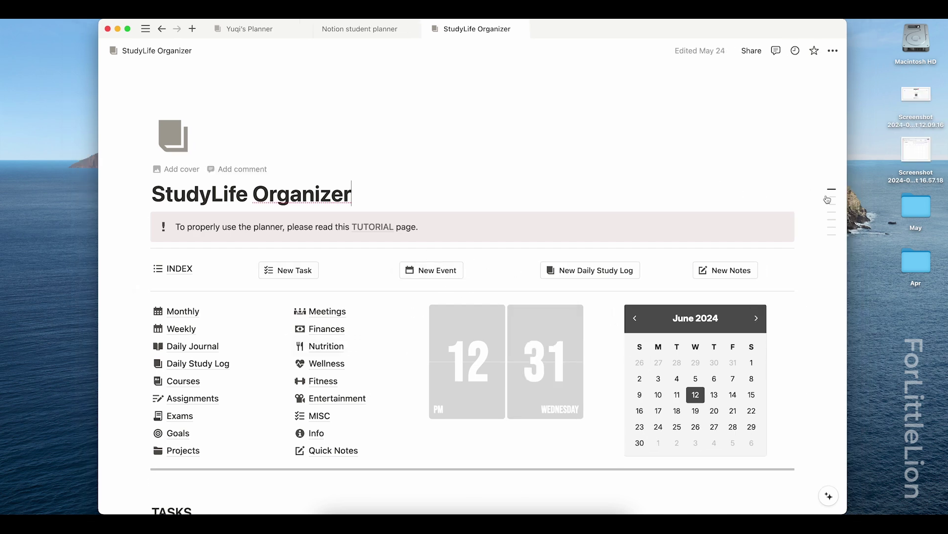
{"action": "mouse_move", "coordinate": [827, 199]}
{"action": "left_click", "coordinate": [769, 199]}
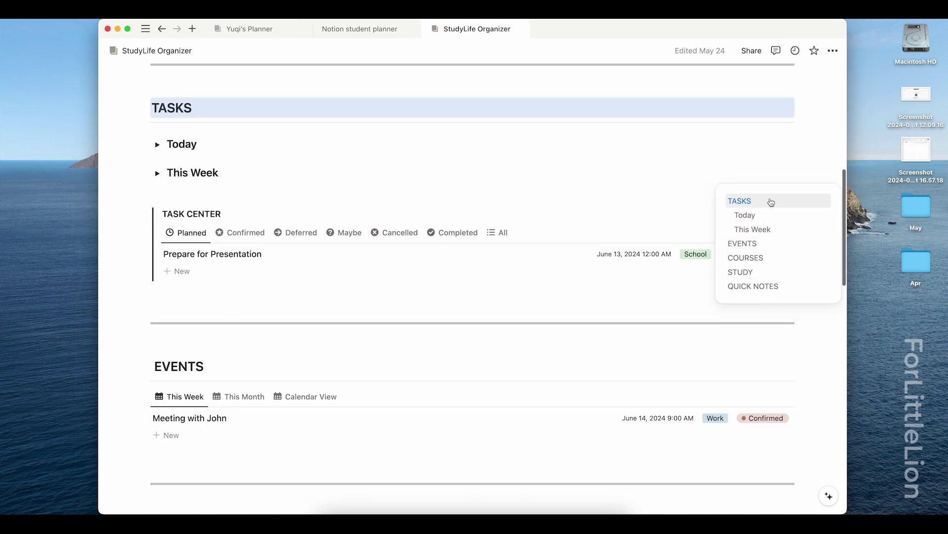
{"action": "left_click", "coordinate": [769, 242]}
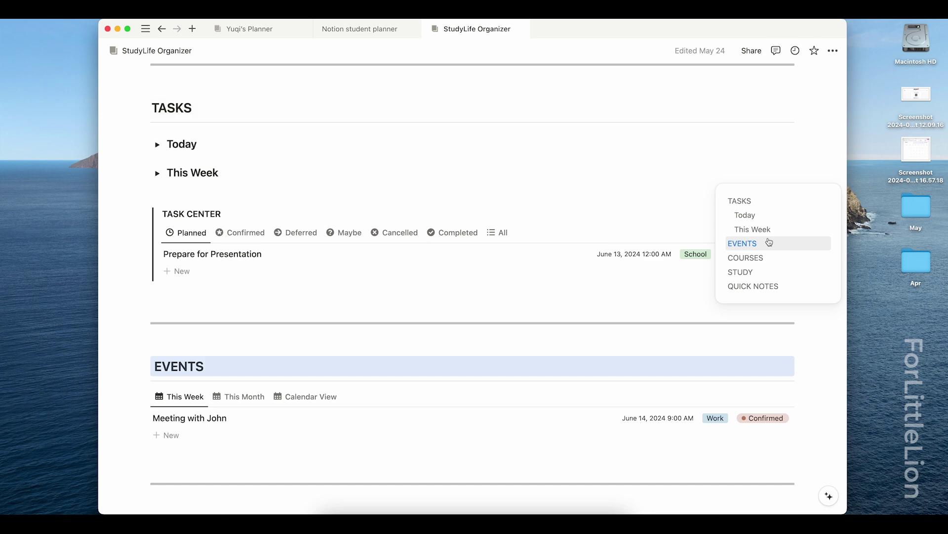
{"action": "left_click", "coordinate": [768, 258]}
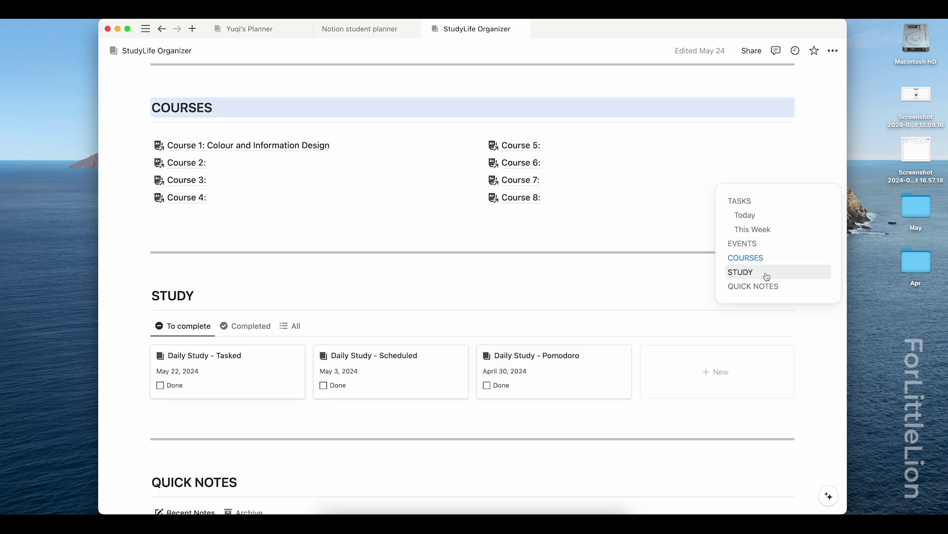
{"action": "left_click", "coordinate": [767, 273]}
{"action": "left_click", "coordinate": [770, 287]}
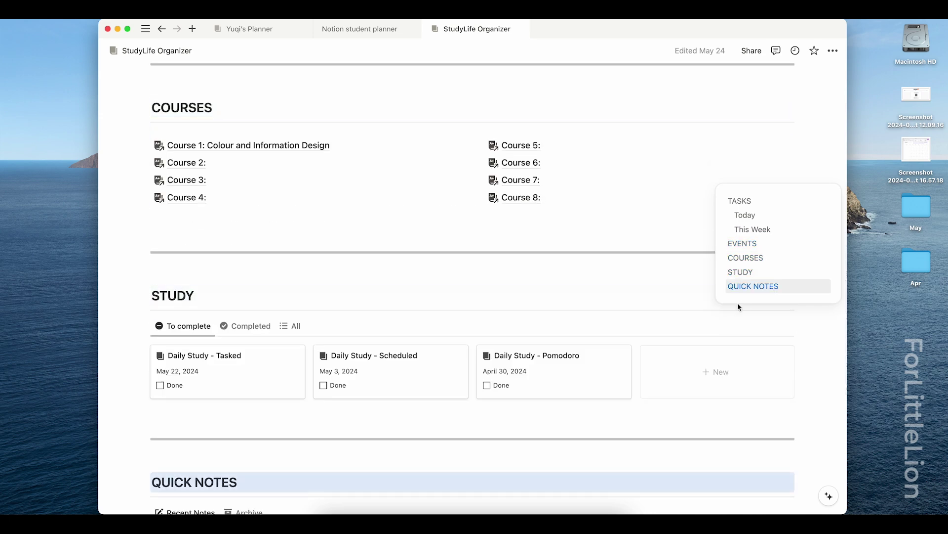
- Expand and collapse the Today and This Week sections under TASKS on the My Planner - Ultimate page to view their contents
{"action": "scroll", "coordinate": [721, 314], "scroll_direction": "down", "scroll_amount": 5}
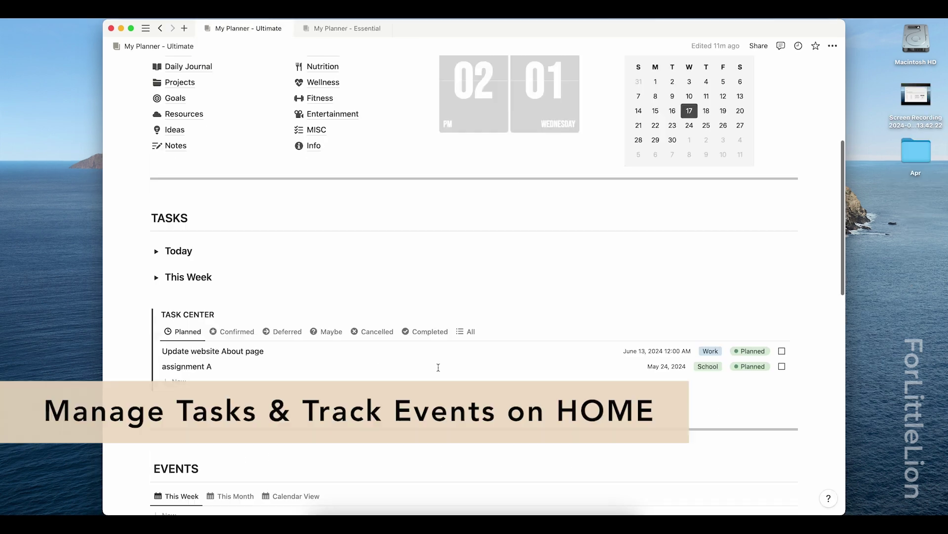
{"action": "scroll", "coordinate": [439, 367], "scroll_direction": "down", "scroll_amount": 5}
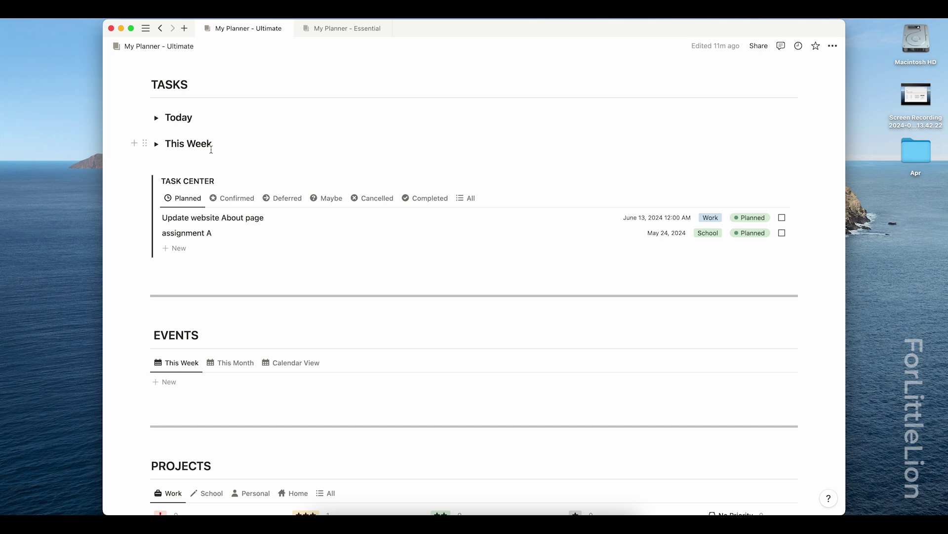
{"action": "left_click", "coordinate": [157, 118]}
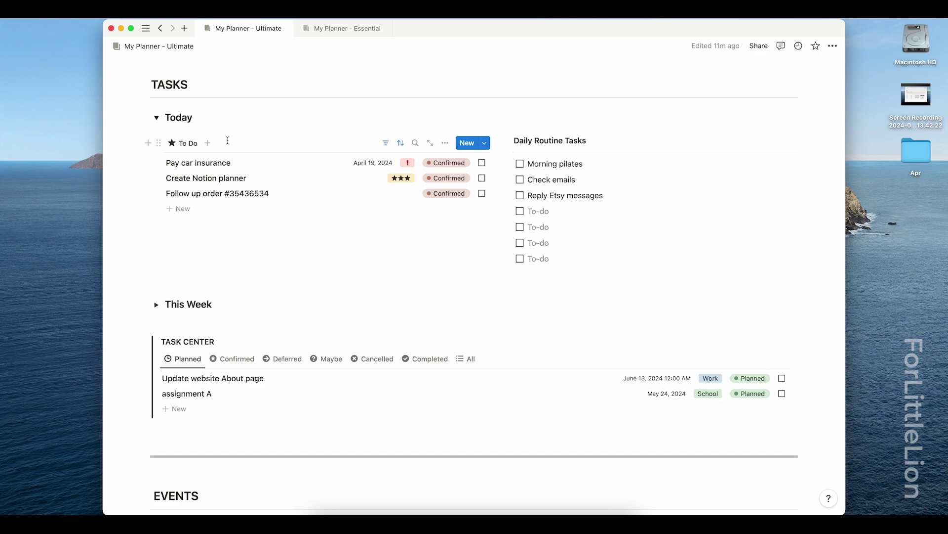
{"action": "left_click", "coordinate": [156, 117]}
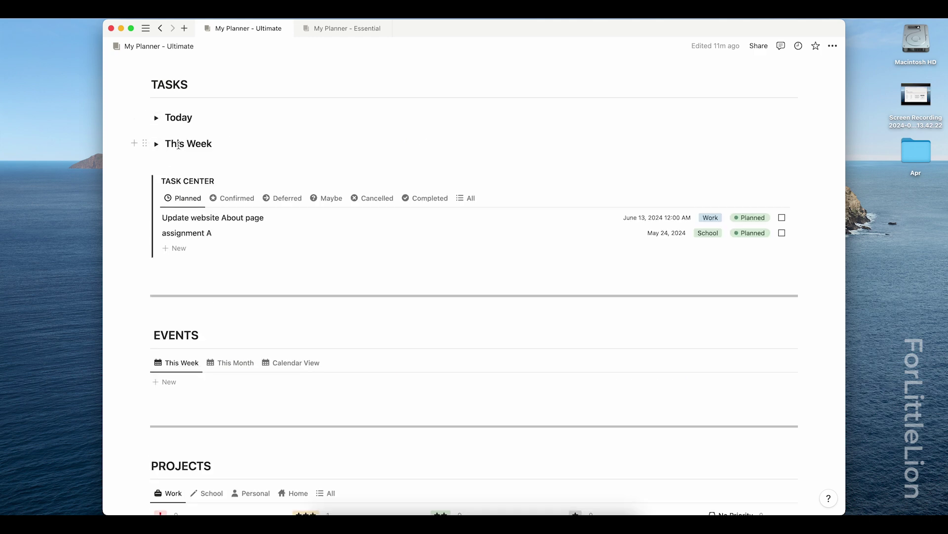
{"action": "left_click", "coordinate": [156, 144]}
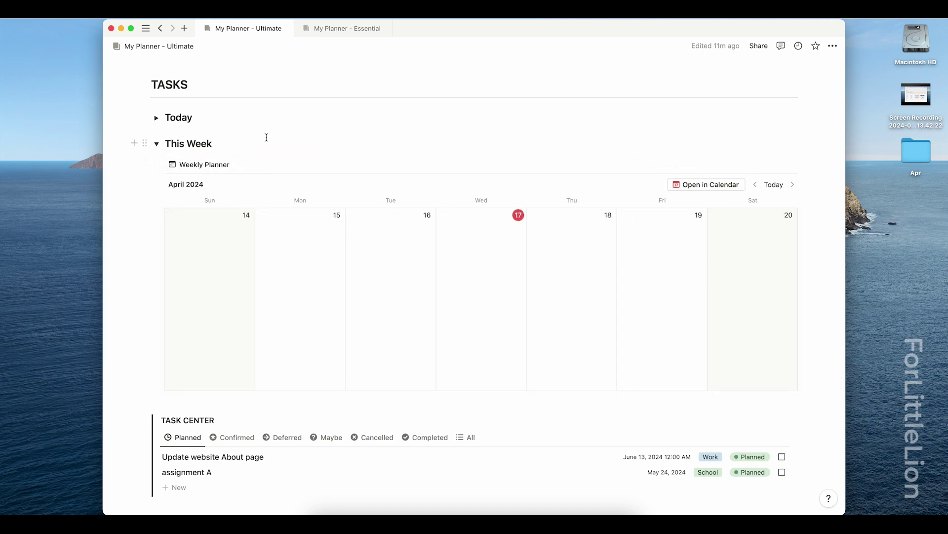
{"action": "left_click", "coordinate": [156, 143]}
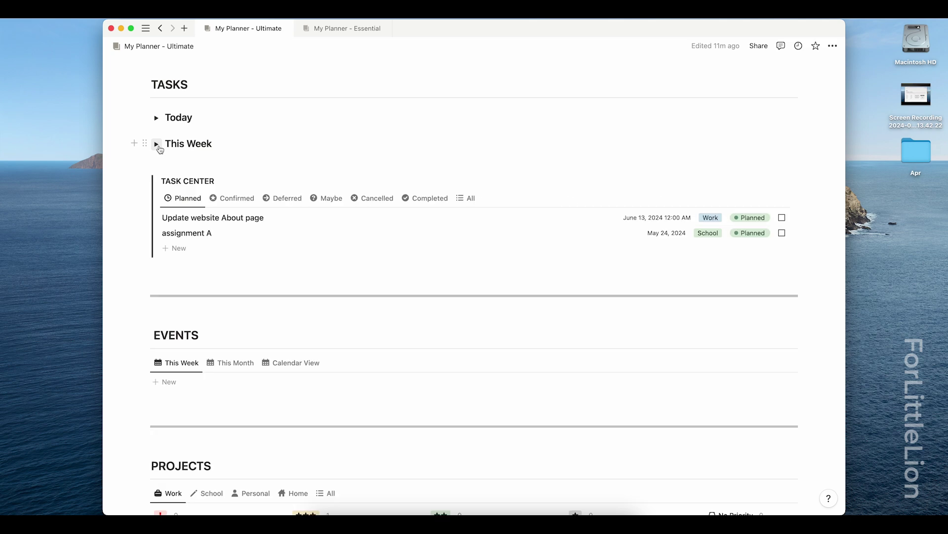
- View the available status options of the "Update website About page" task in the TASK CENTER, leaving the status as it is
{"action": "left_click", "coordinate": [204, 275]}
{"action": "left_click", "coordinate": [756, 218]}
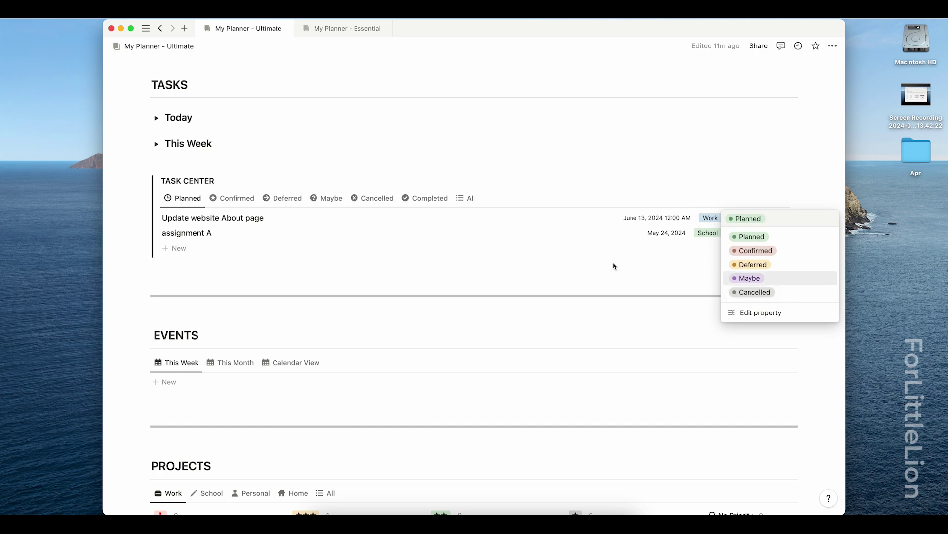
{"action": "key", "text": "Escape"}
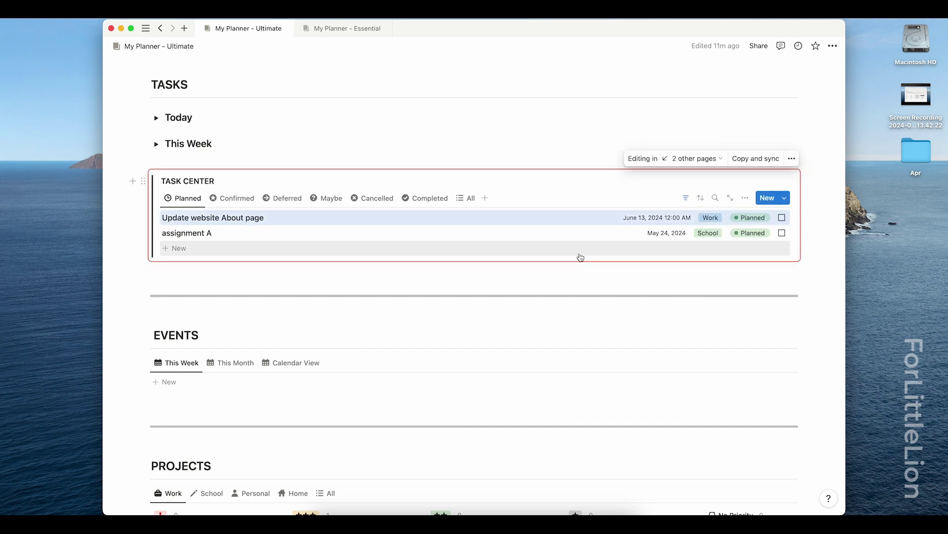
{"action": "left_click", "coordinate": [565, 284]}
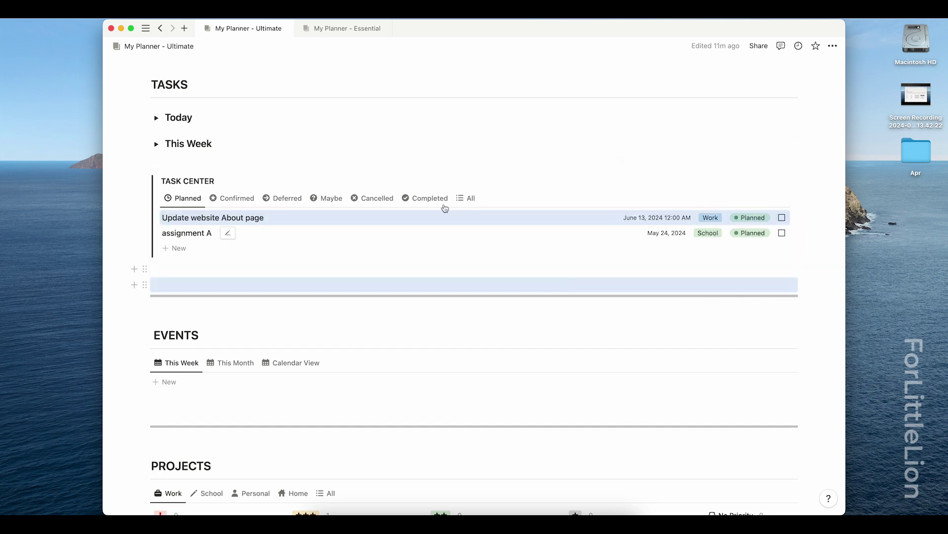
- Look through the TASK CENTER's Confirmed, Deferred, Maybe, Cancelled and Completed views and return to the Planned view
{"action": "left_click", "coordinate": [191, 203]}
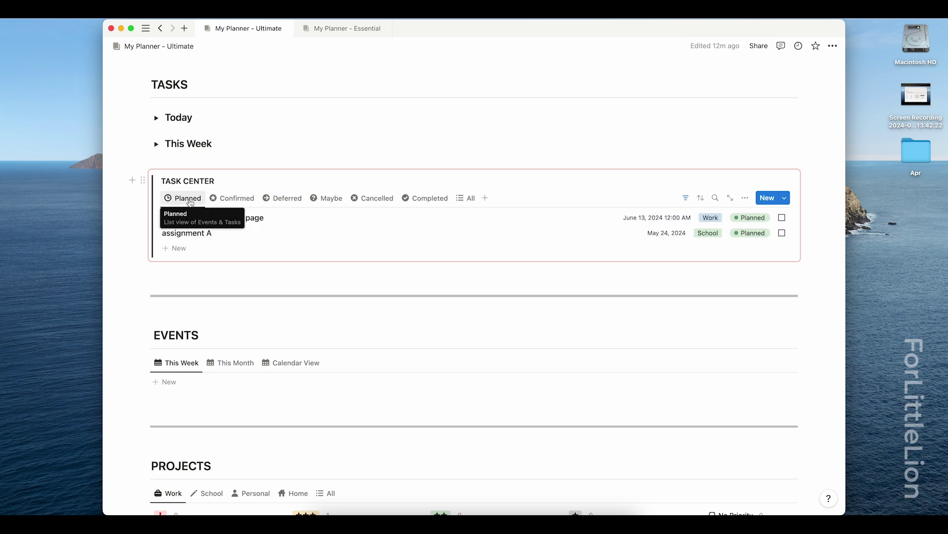
{"action": "left_click", "coordinate": [232, 202]}
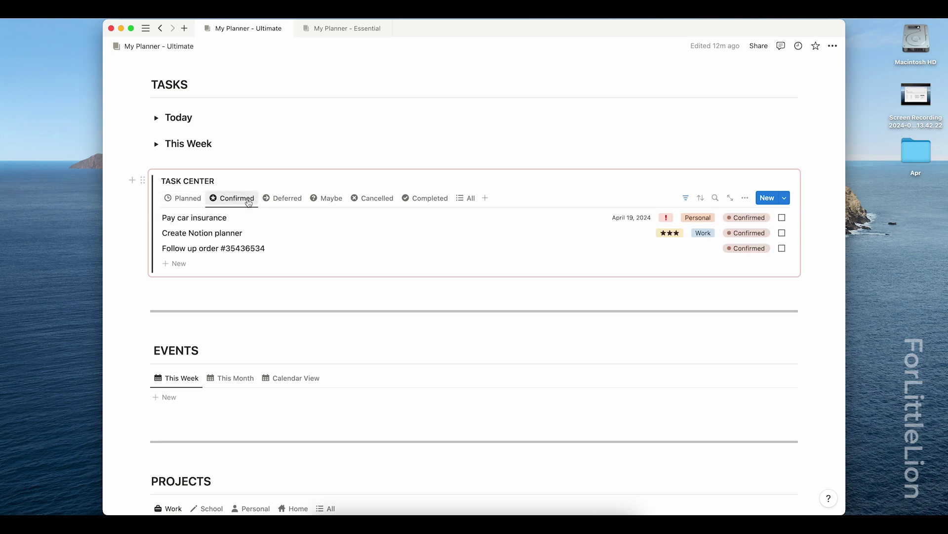
{"action": "left_click", "coordinate": [279, 200]}
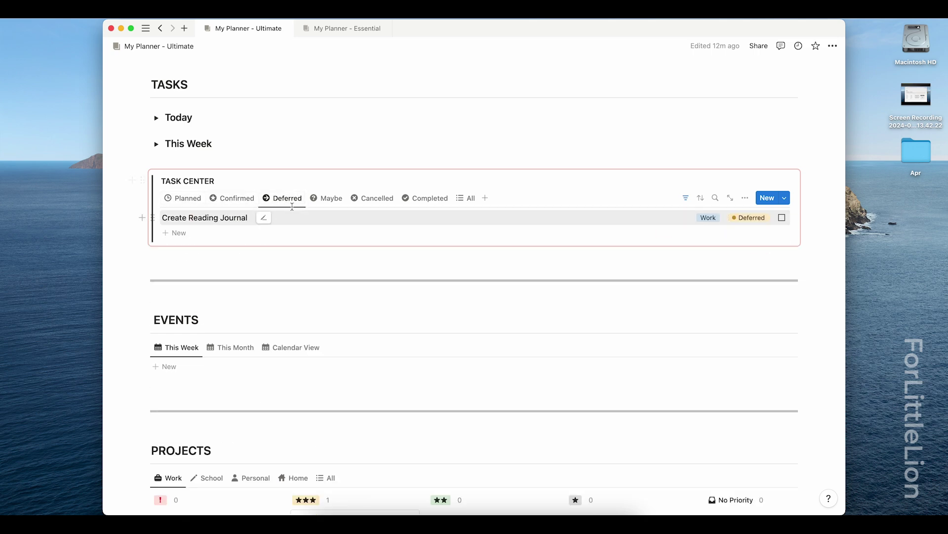
{"action": "left_click", "coordinate": [328, 199]}
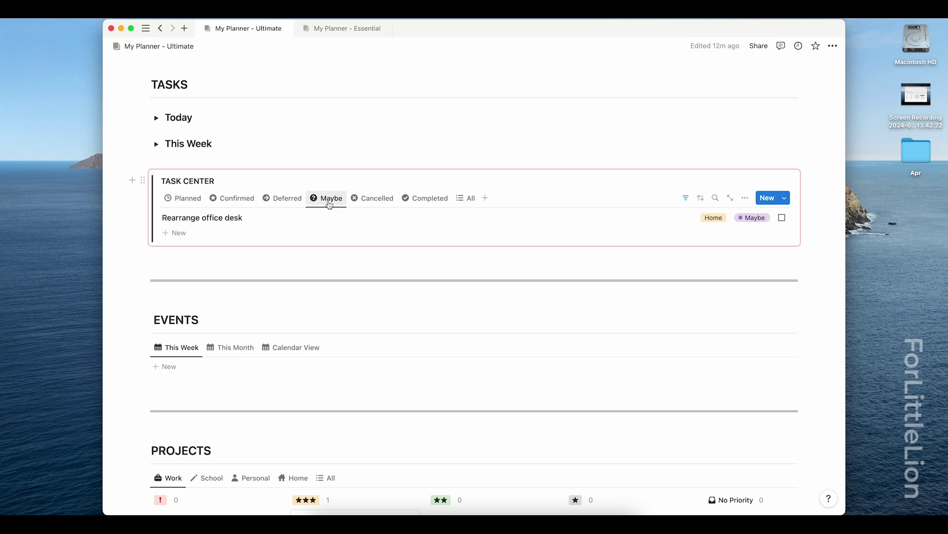
{"action": "left_click", "coordinate": [360, 200]}
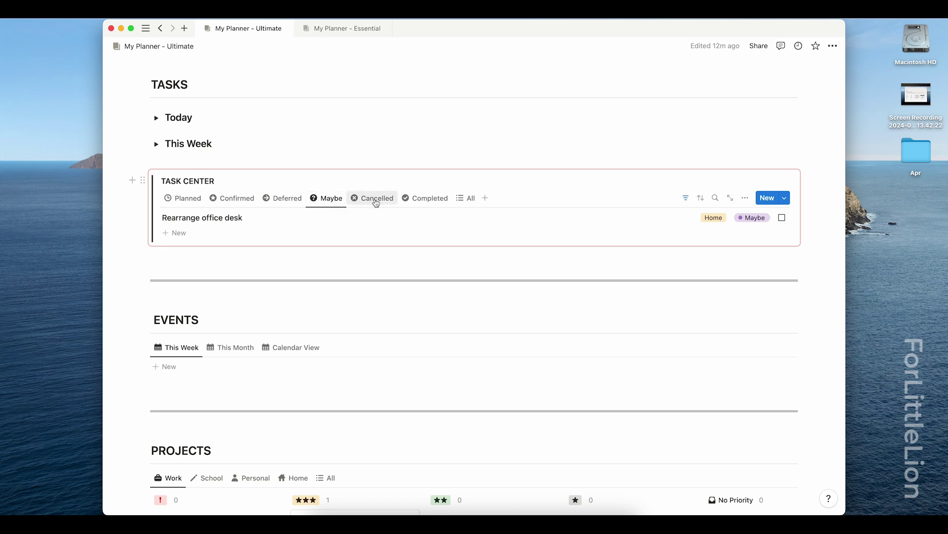
{"action": "left_click", "coordinate": [428, 200]}
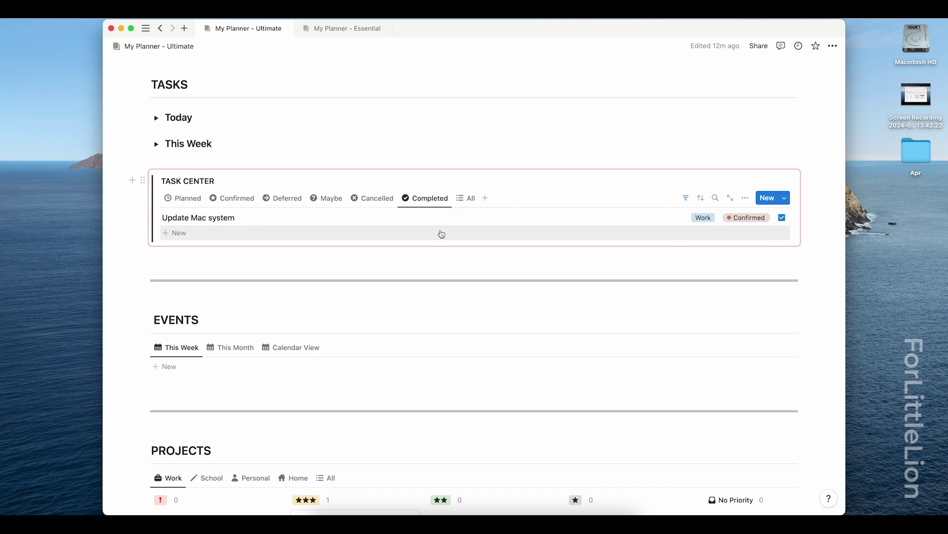
{"action": "left_click", "coordinate": [190, 198]}
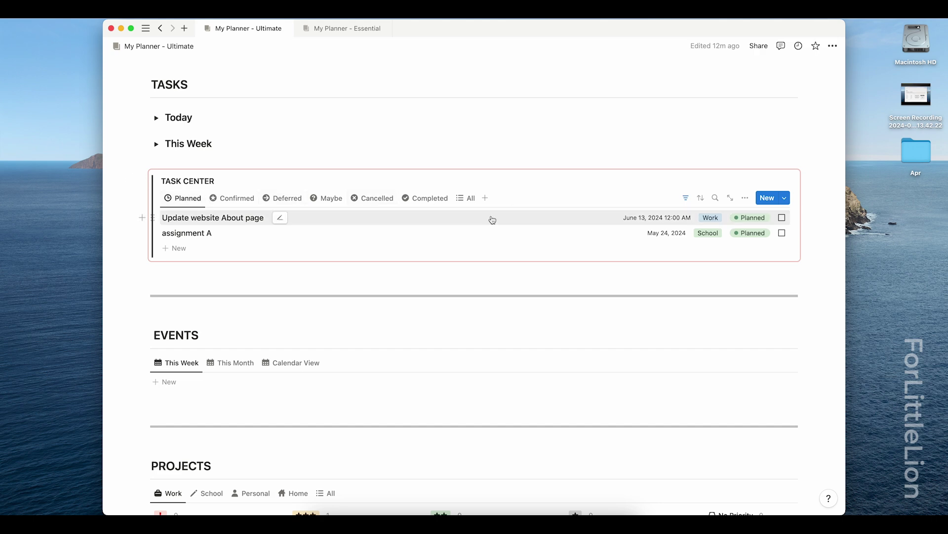
{"action": "left_click", "coordinate": [751, 225]}
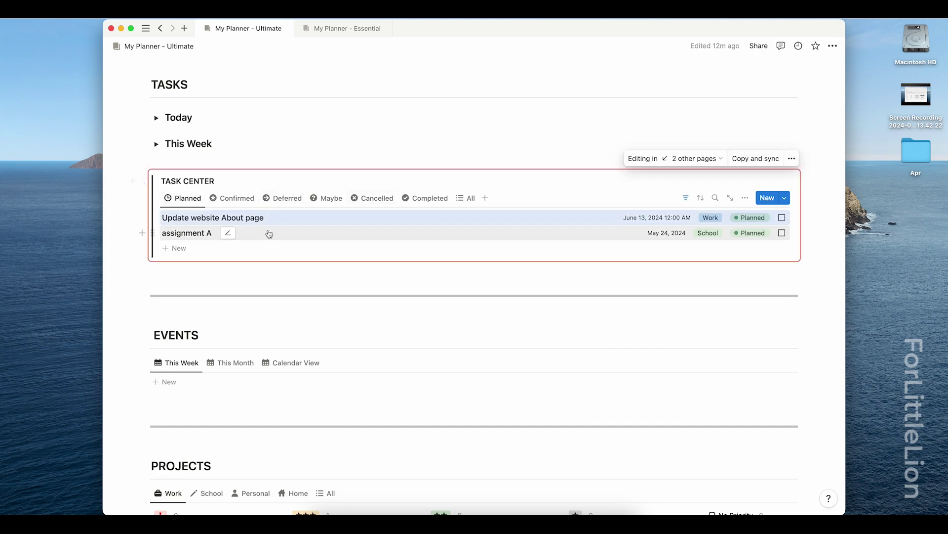
- Add a new task named "Task A" to the TASK CENTER's Planned view
{"action": "left_click", "coordinate": [231, 249]}
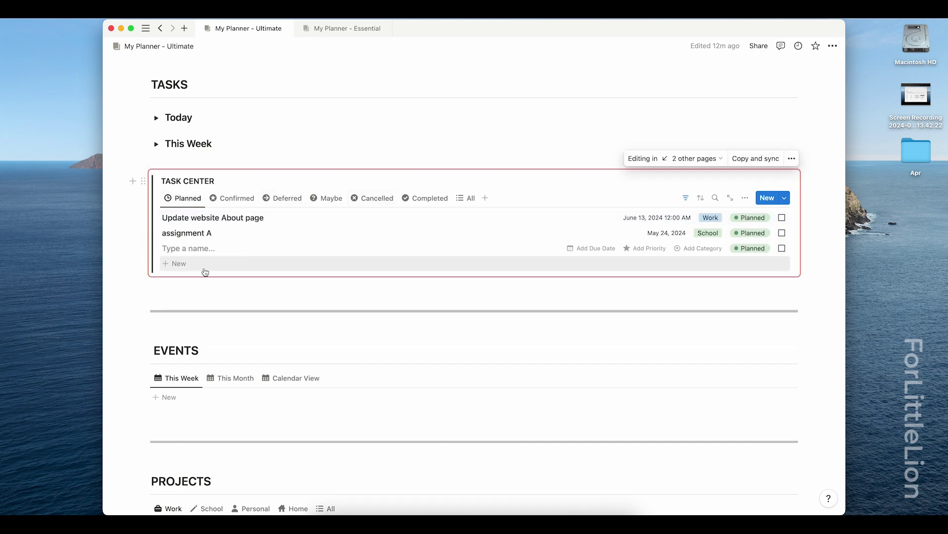
{"action": "type", "text": "Task A"}
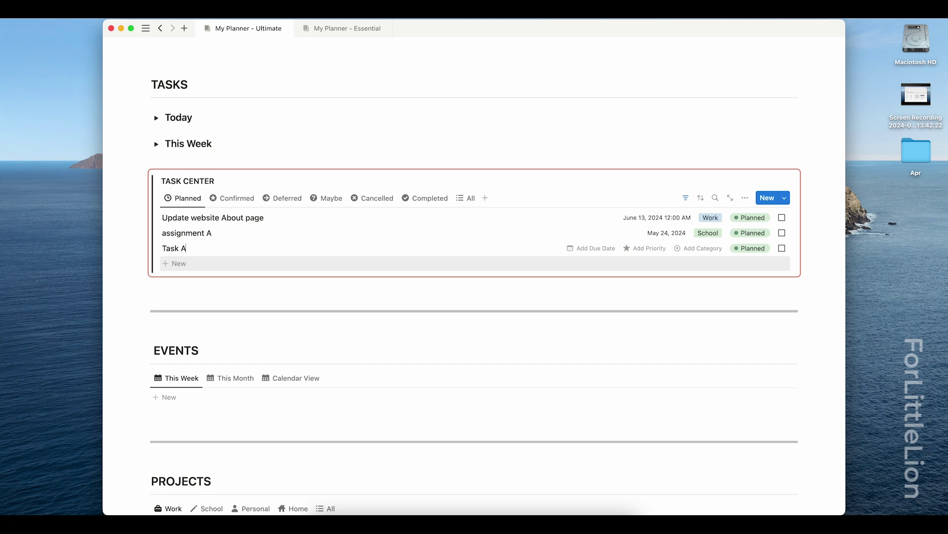
{"action": "key", "text": "Escape"}
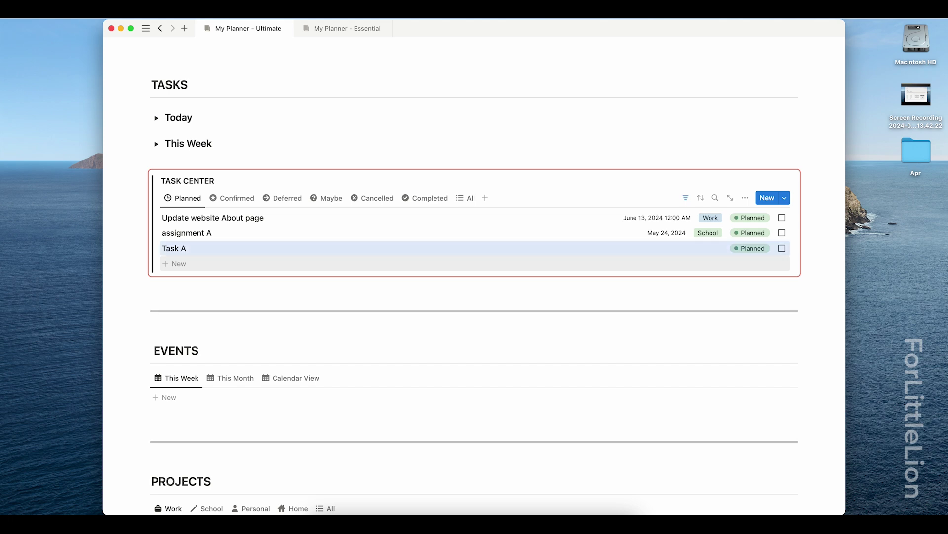
{"action": "left_click", "coordinate": [170, 299]}
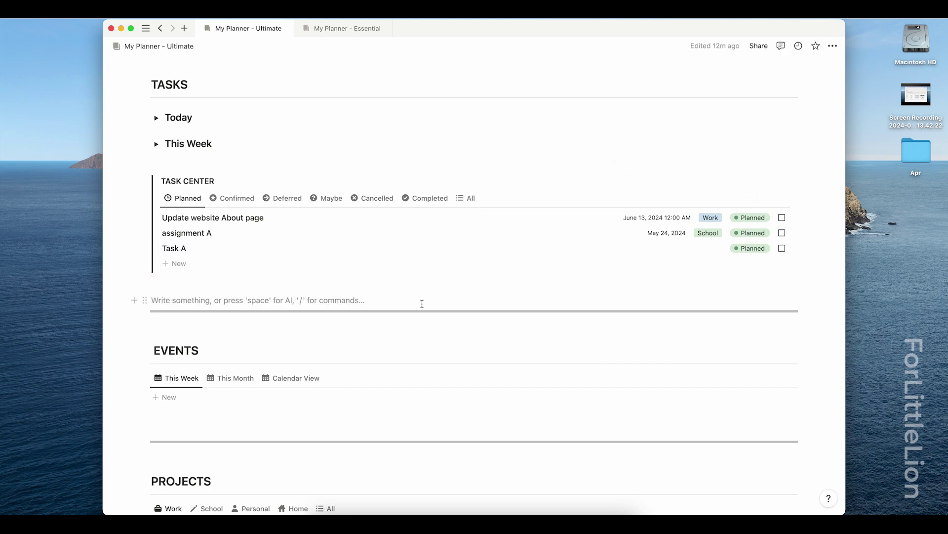
- Set Task A's status to Confirmed and expand the Today section to check its To Do list
{"action": "left_click", "coordinate": [752, 248]}
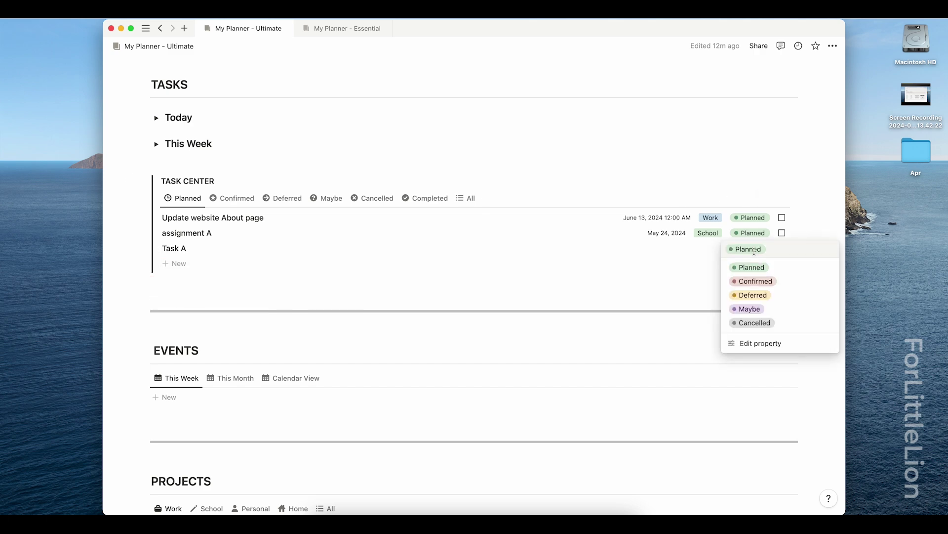
{"action": "left_click", "coordinate": [756, 281]}
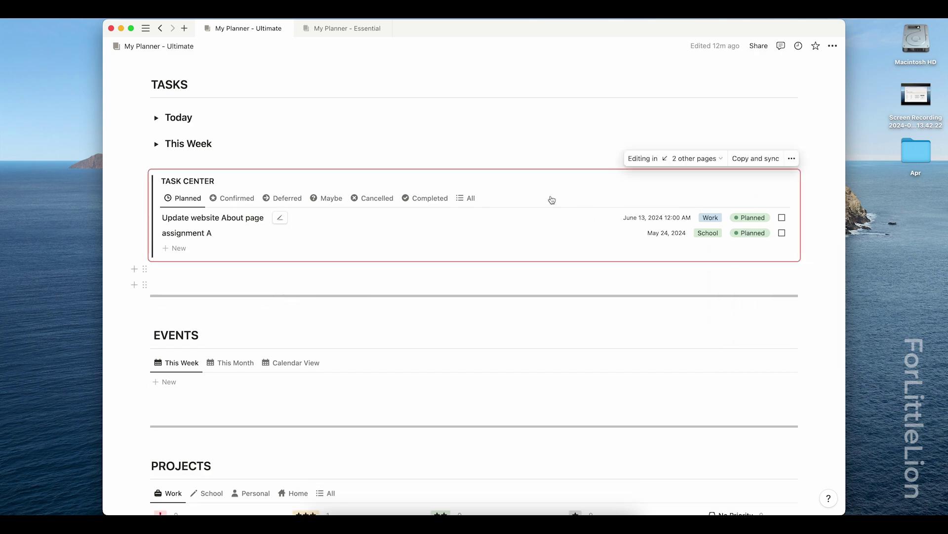
{"action": "left_click", "coordinate": [156, 118]}
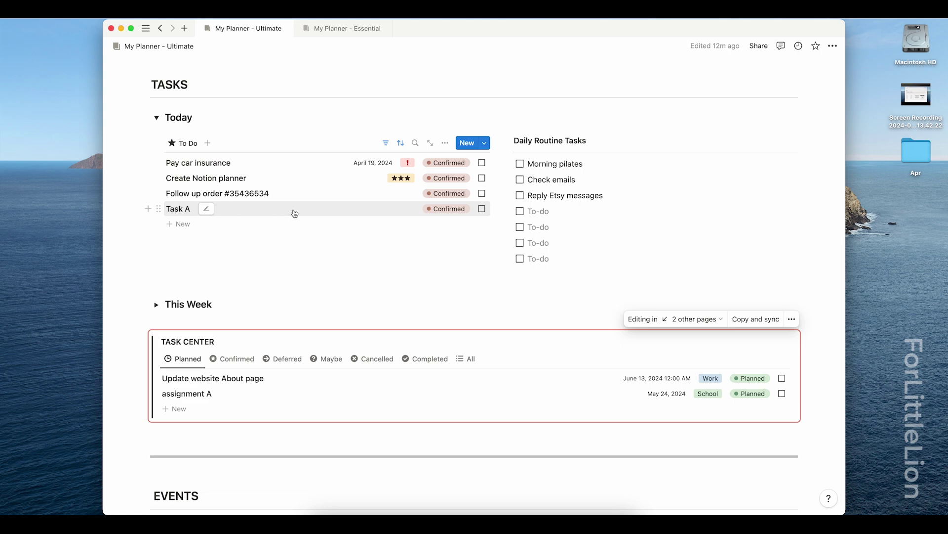
- Set Task A's status to Deferred from the Today list and show the TASK CENTER's Deferred view
{"action": "left_click", "coordinate": [447, 208]}
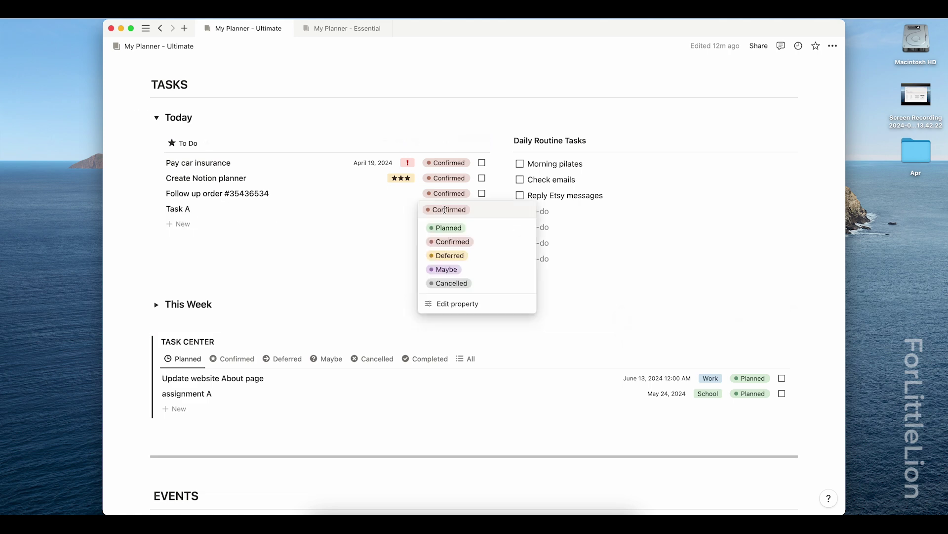
{"action": "left_click", "coordinate": [458, 255]}
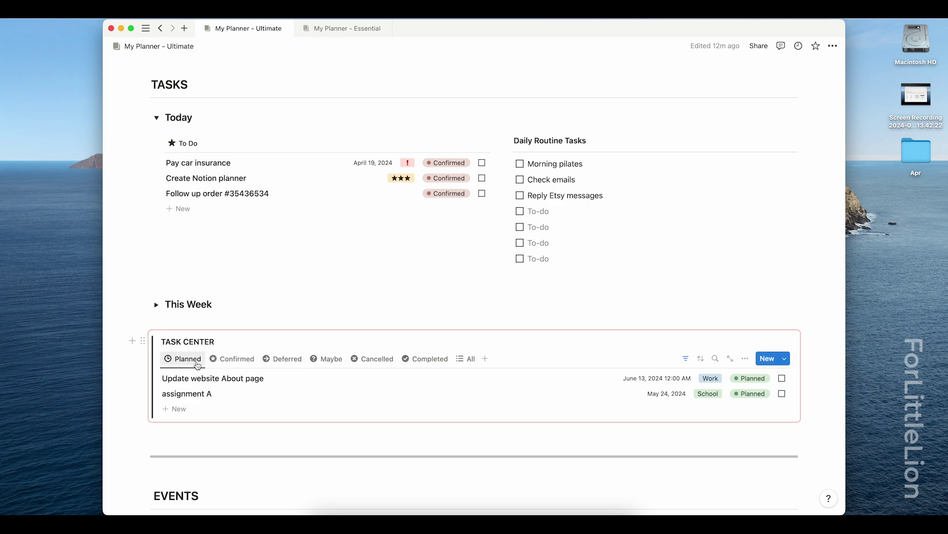
{"action": "left_click", "coordinate": [286, 363]}
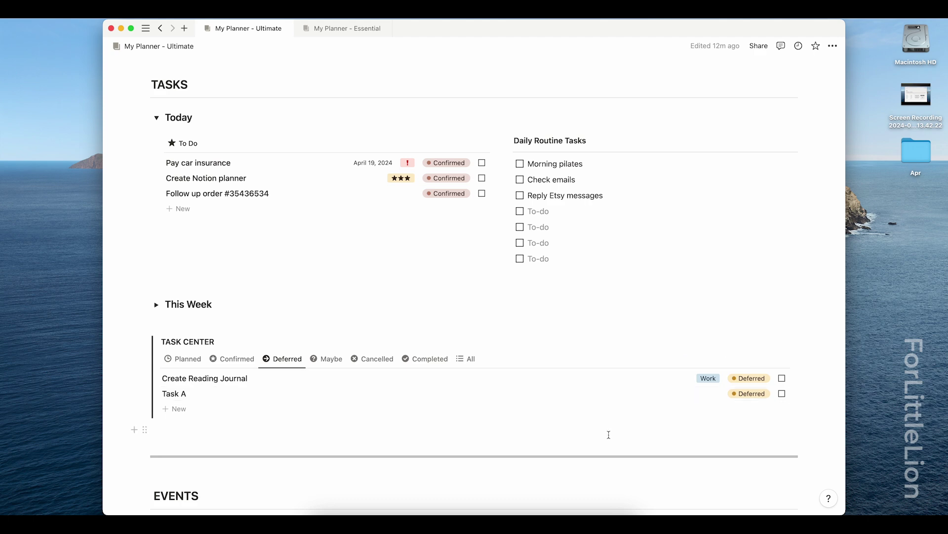
- Set Task A's status back to Confirmed and show the TASK CENTER's Confirmed view
{"action": "left_click", "coordinate": [758, 397]}
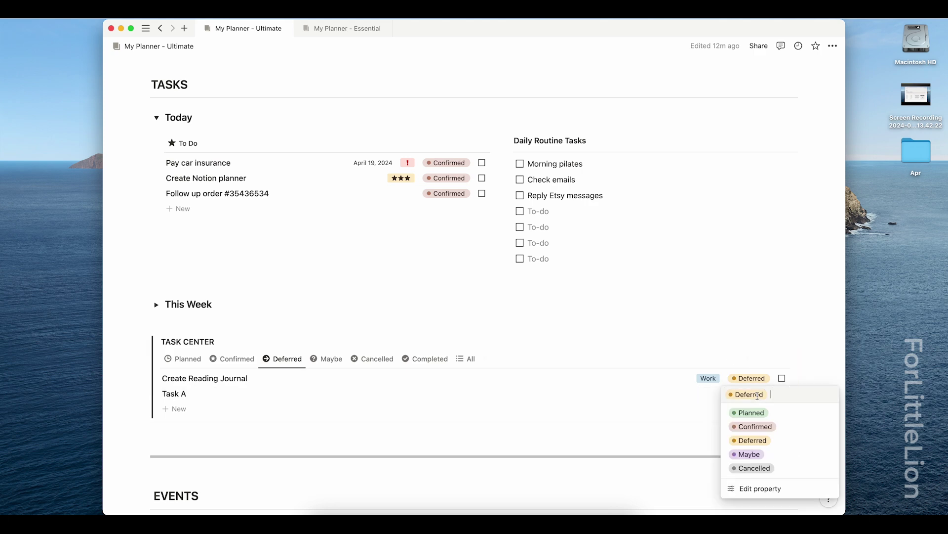
{"action": "left_click", "coordinate": [752, 425]}
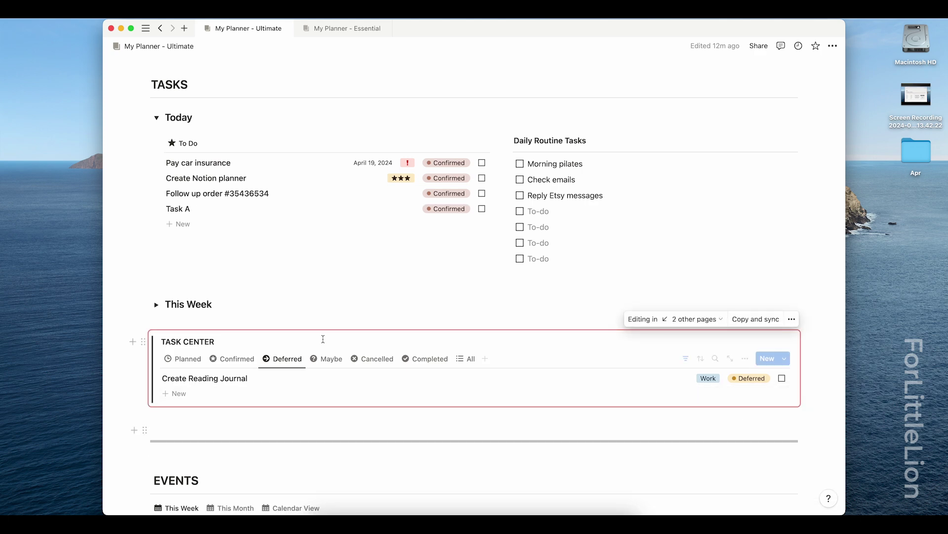
{"action": "left_click", "coordinate": [235, 360]}
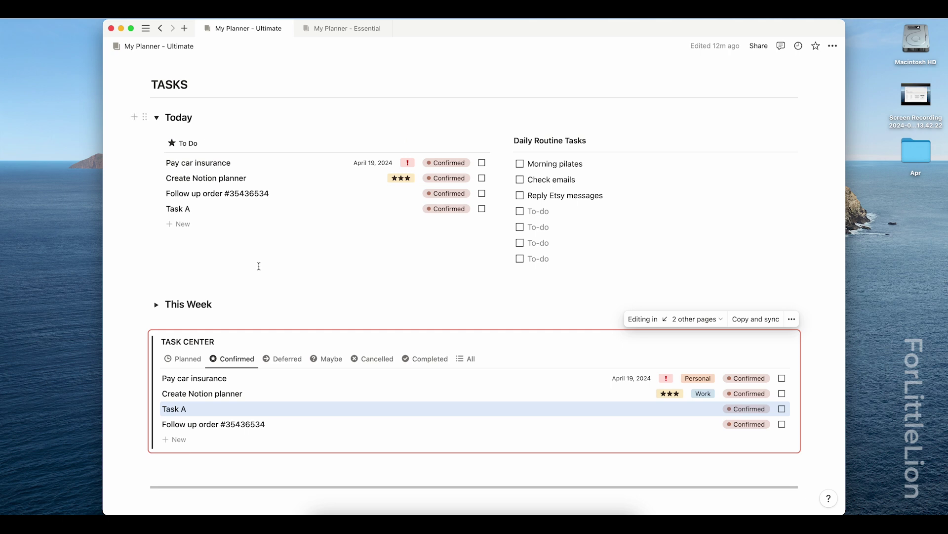
- Mark Task A as done in the Today list and show the TASK CENTER's Completed view
{"action": "left_click", "coordinate": [482, 210]}
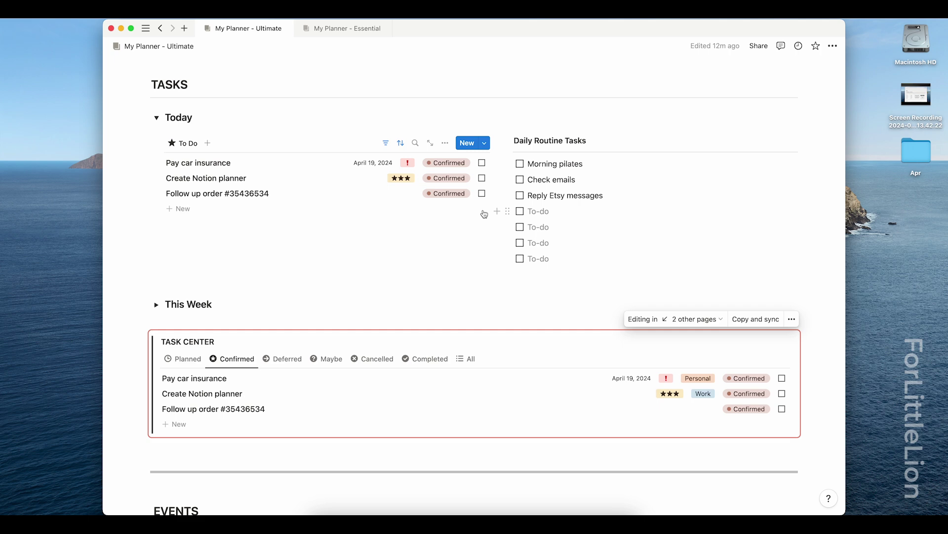
{"action": "left_click", "coordinate": [430, 359]}
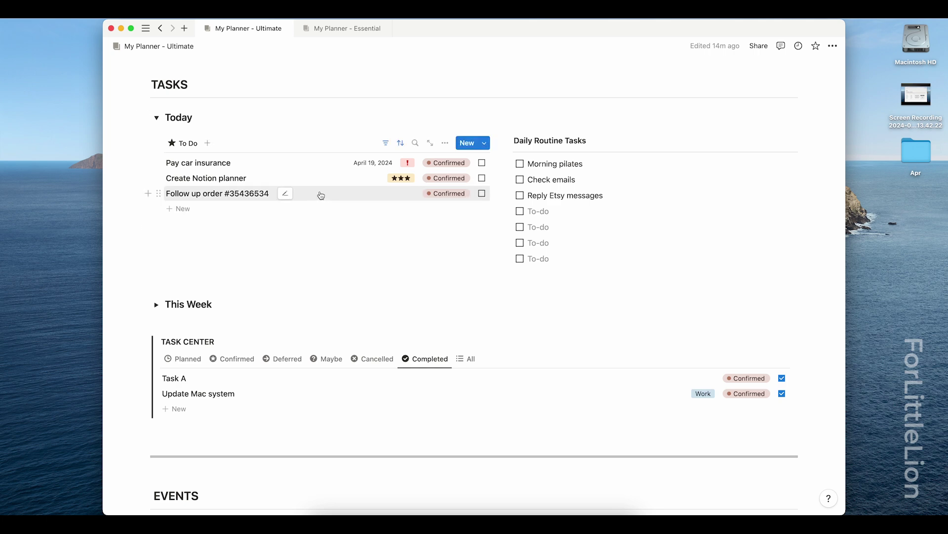
- Set the priority of the order follow-up task in the Today list to "!"
{"action": "left_click", "coordinate": [344, 197]}
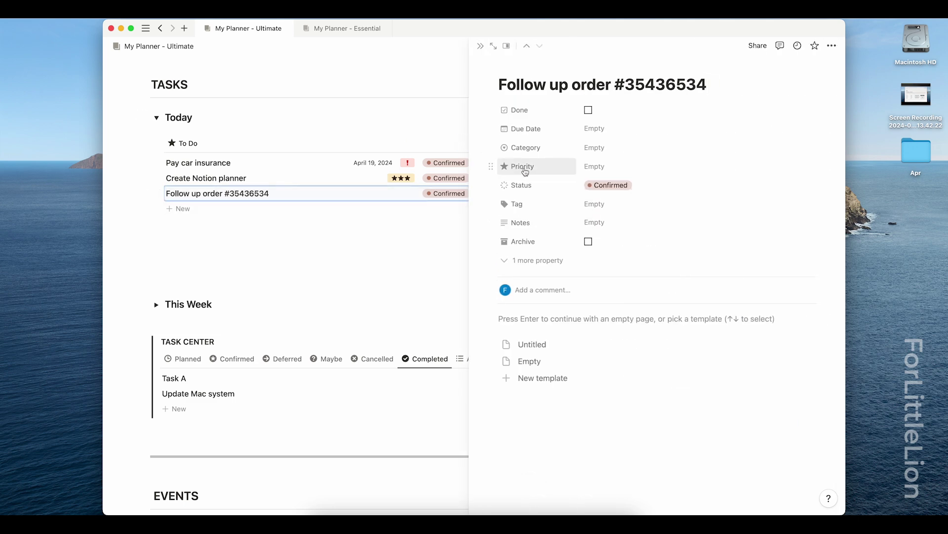
{"action": "left_click", "coordinate": [598, 167]}
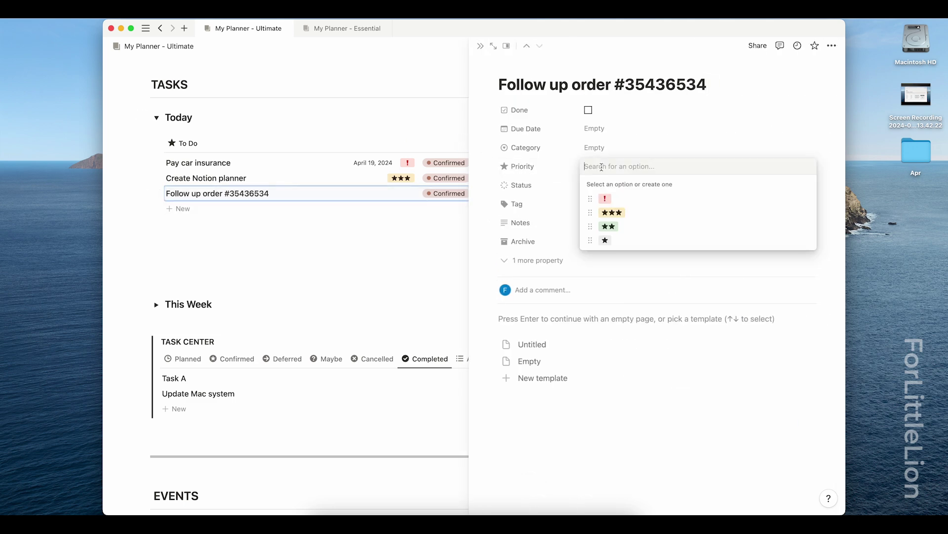
{"action": "left_click", "coordinate": [617, 198]}
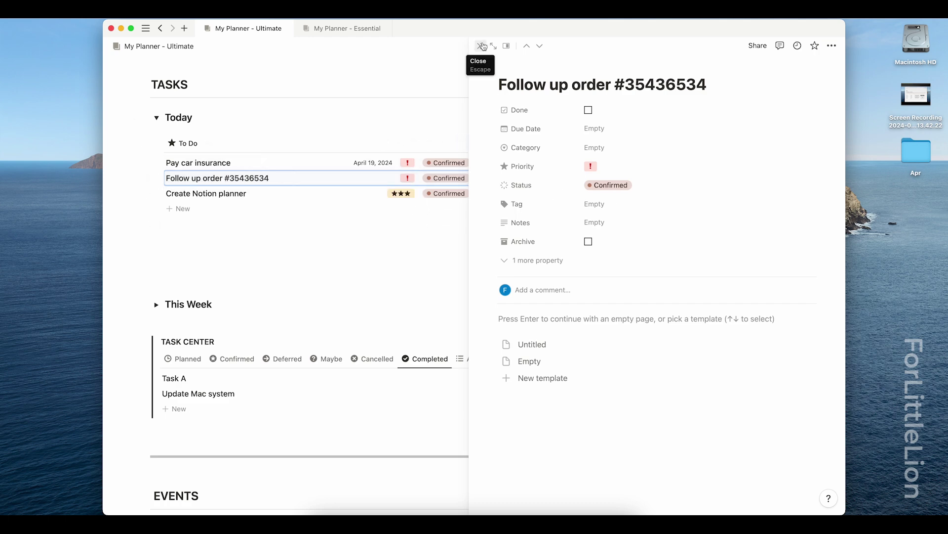
{"action": "left_click", "coordinate": [479, 48]}
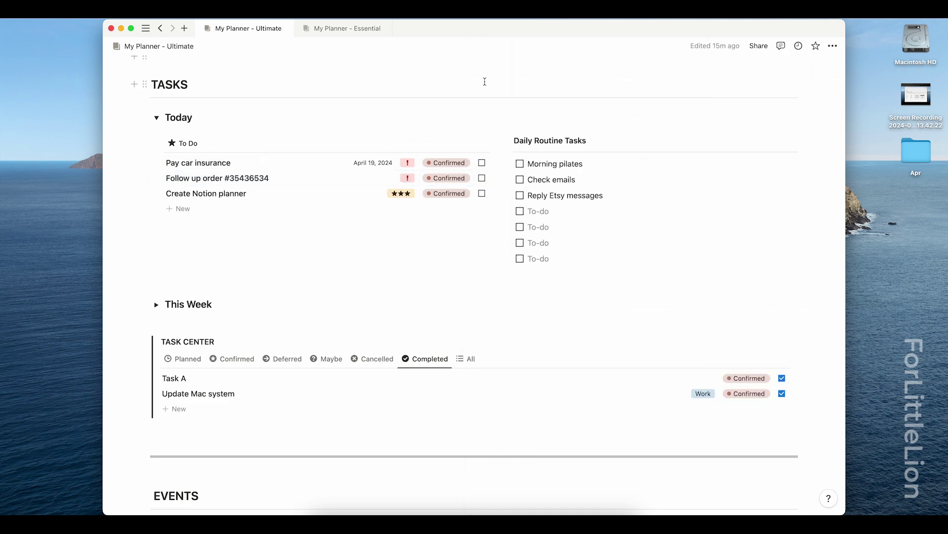
- Set the due date of the order follow-up task to June 5, 2024
{"action": "left_click", "coordinate": [237, 178]}
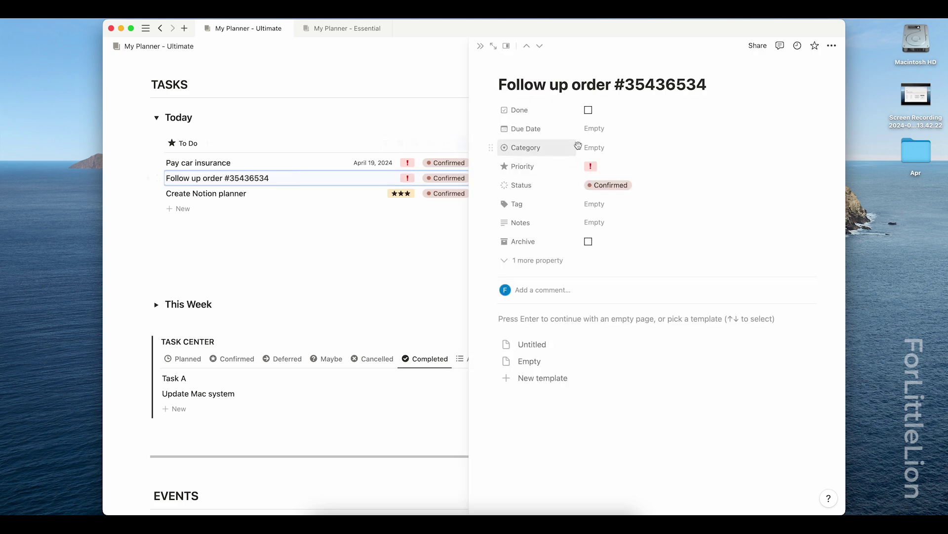
{"action": "left_click", "coordinate": [596, 129]}
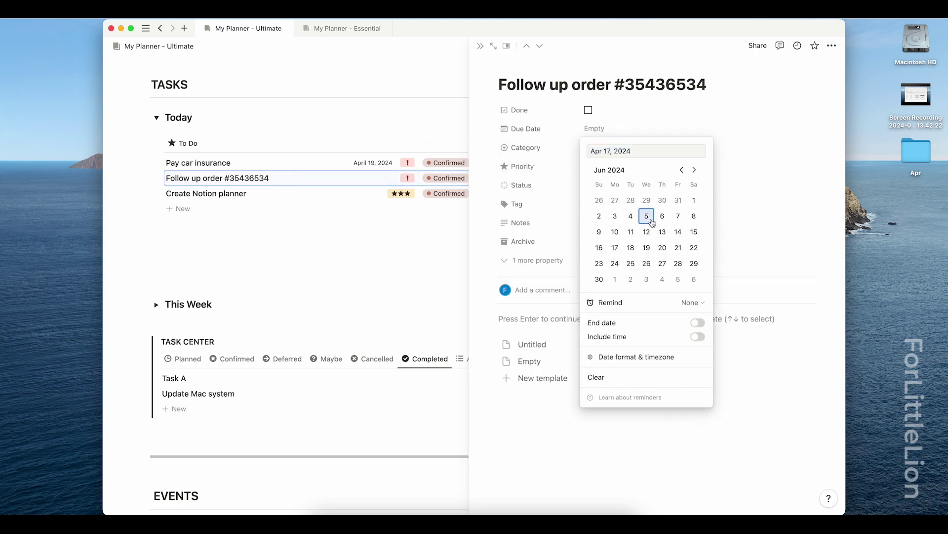
{"action": "left_click", "coordinate": [647, 215]}
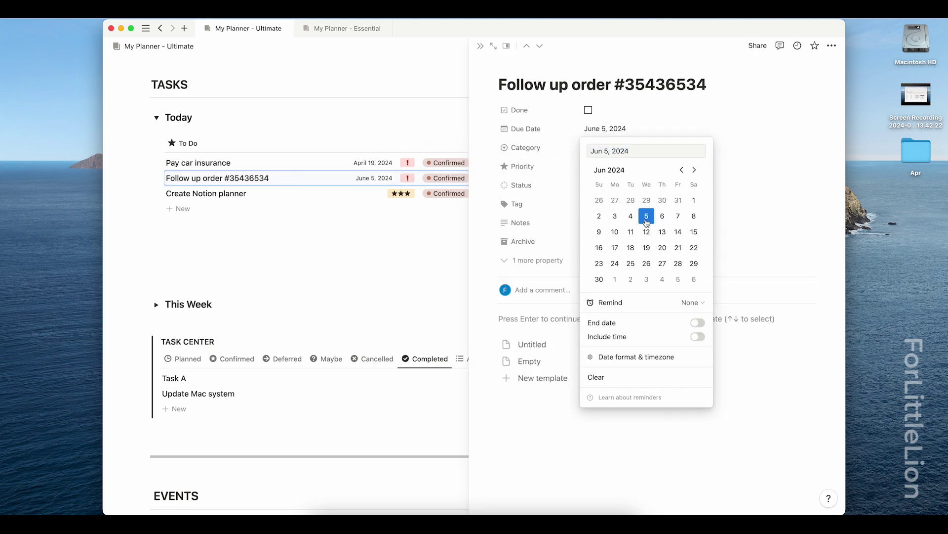
{"action": "left_click", "coordinate": [475, 232]}
{"action": "left_click", "coordinate": [480, 46]}
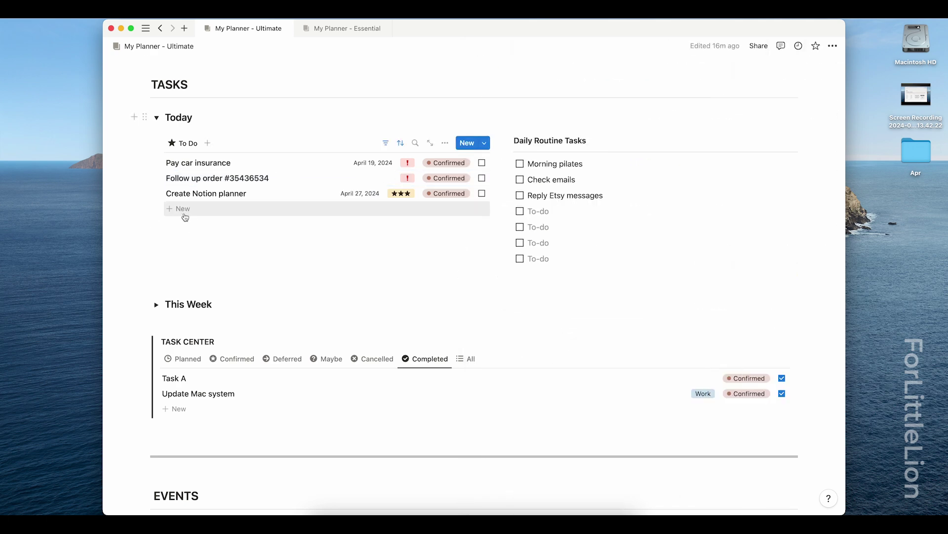
- Add a new task named "Task B" to the Today section's To Do list and delete it again
{"action": "left_click", "coordinate": [212, 213]}
{"action": "type", "text": "T"}
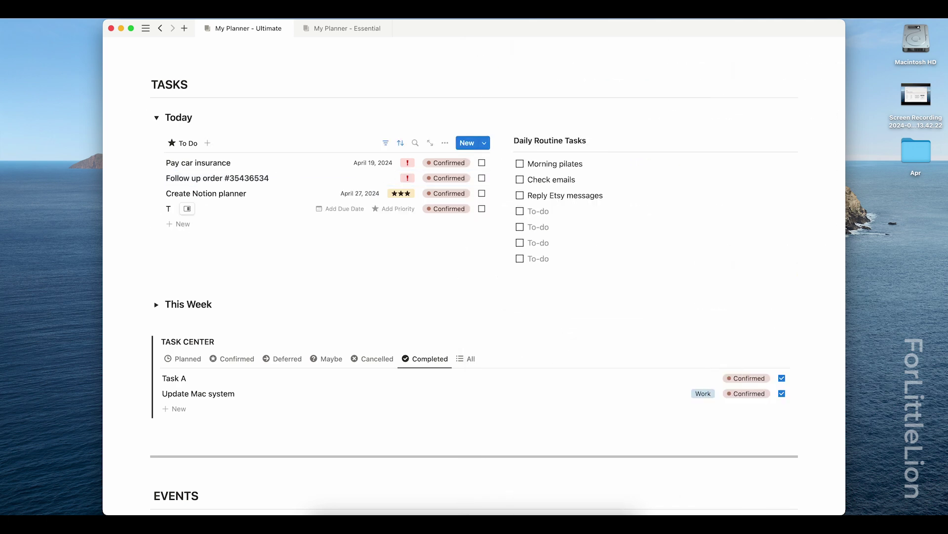
{"action": "type", "text": "ask B"}
{"action": "key", "text": "Return"}
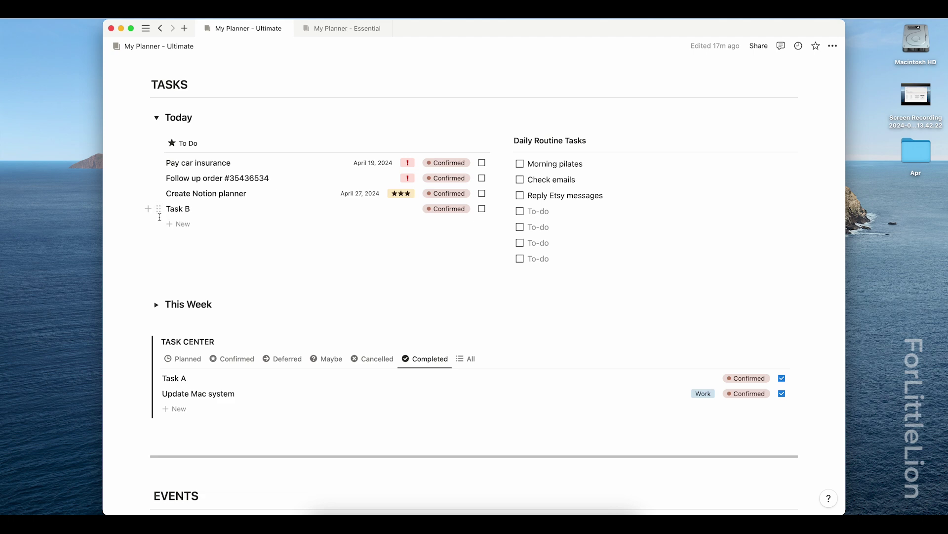
{"action": "left_click", "coordinate": [159, 211]}
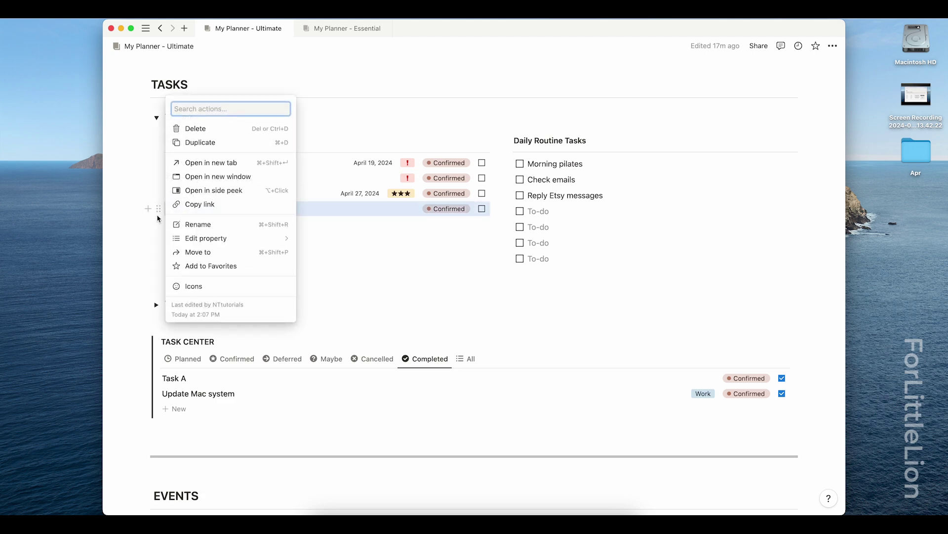
{"action": "left_click", "coordinate": [213, 128]}
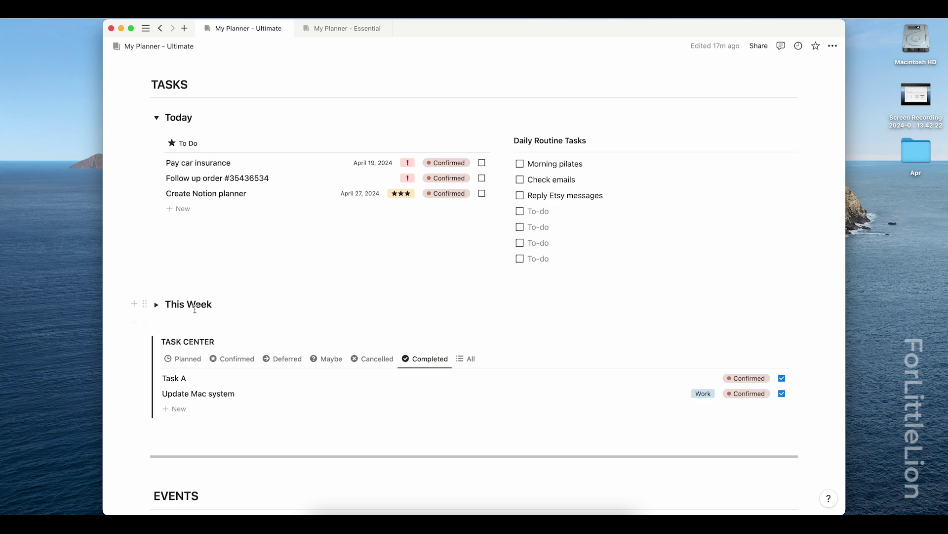
- Expand the This Week section and add a task named "Task C" on Wednesday, April 17 in the Weekly Planner
{"action": "left_click", "coordinate": [156, 304]}
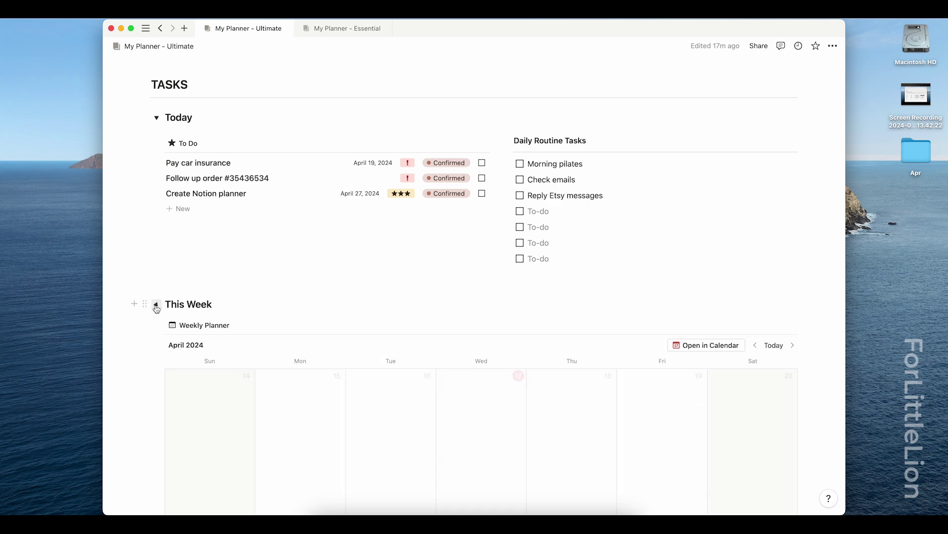
{"action": "scroll", "coordinate": [827, 236], "scroll_direction": "down", "scroll_amount": 1}
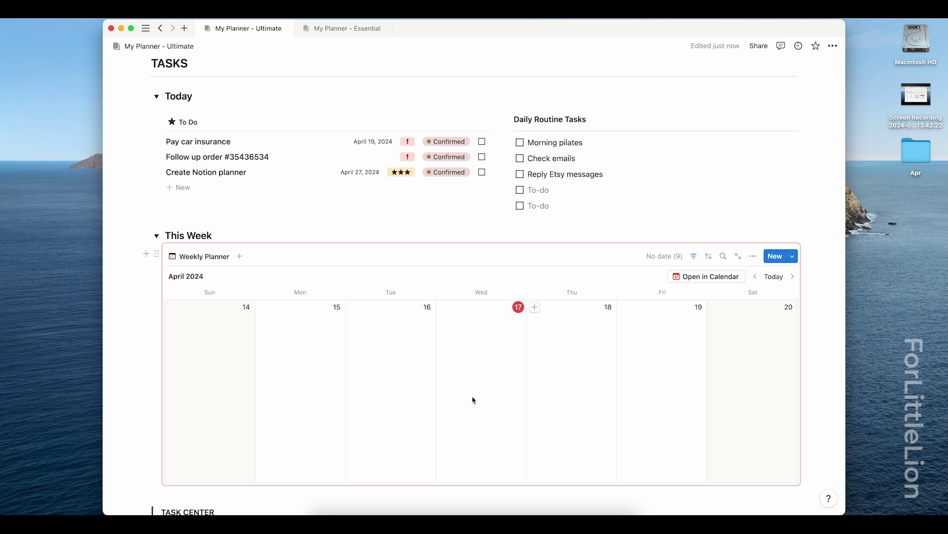
{"action": "left_click", "coordinate": [449, 312]}
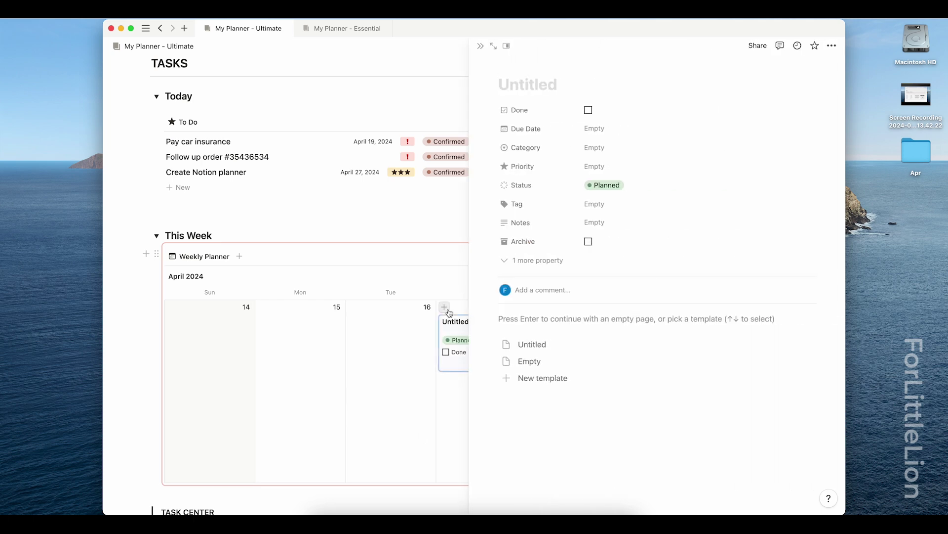
{"action": "type", "text": "Ta"}
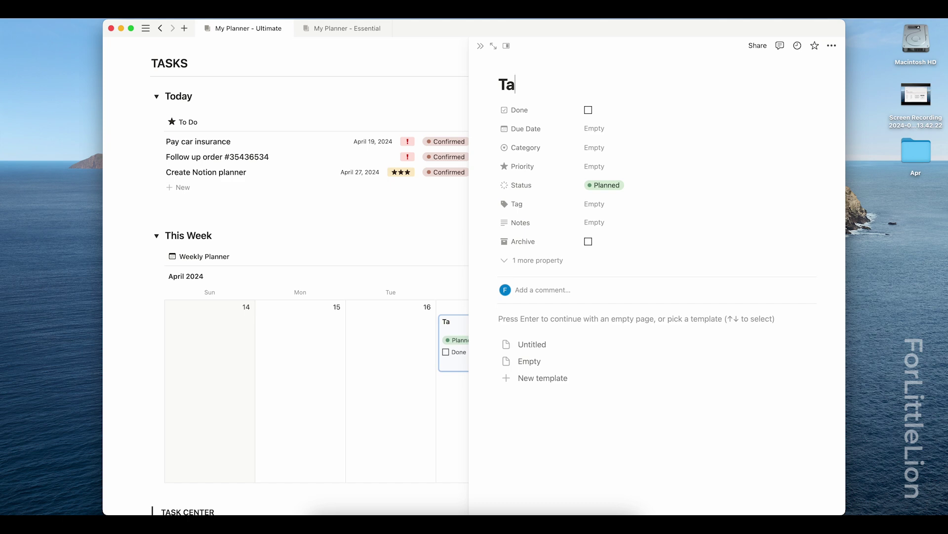
{"action": "type", "text": "sk C"}
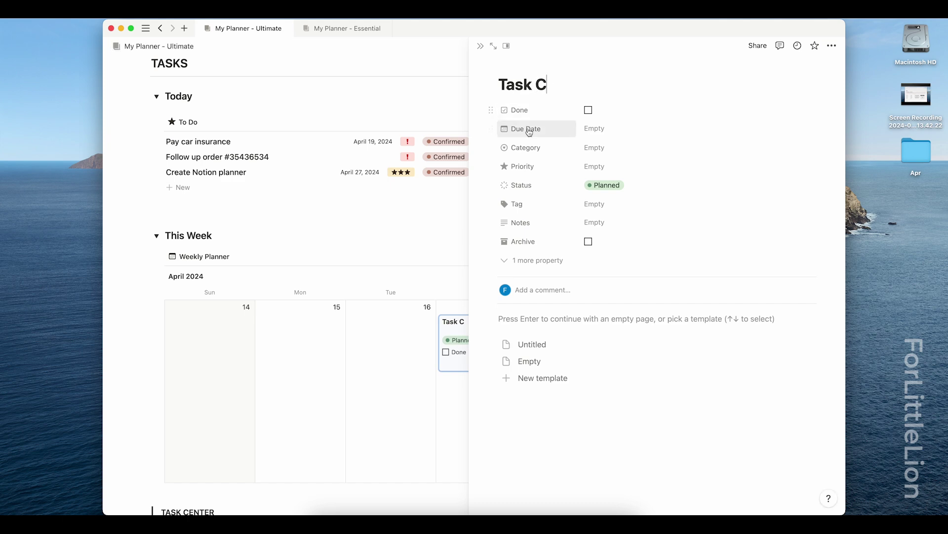
- Set Task C's category to Work and its priority to two stars, and close its details
{"action": "left_click", "coordinate": [597, 149]}
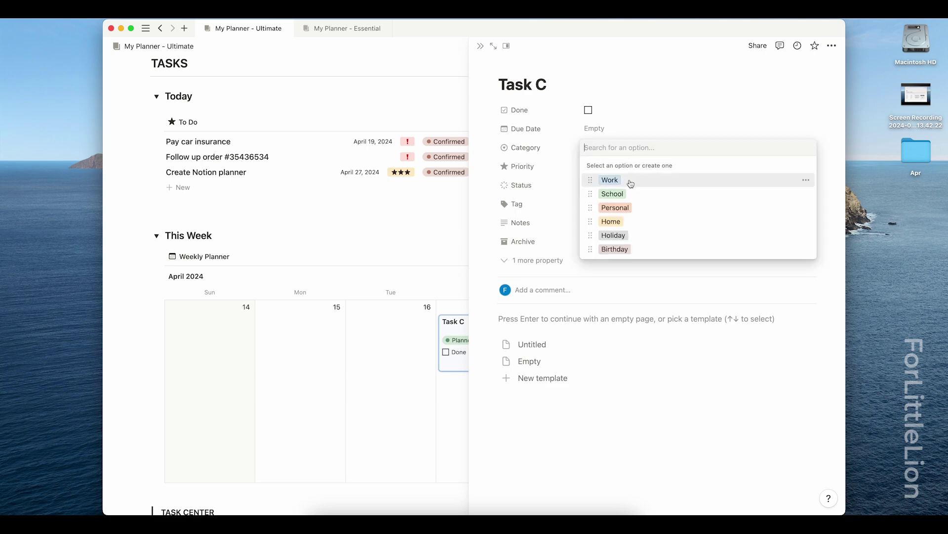
{"action": "left_click", "coordinate": [631, 183]}
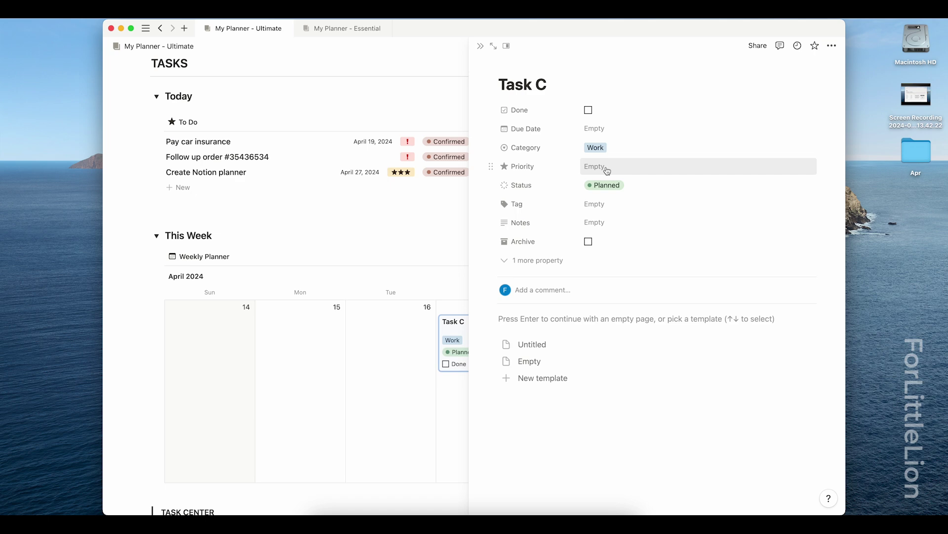
{"action": "left_click", "coordinate": [607, 170]}
{"action": "left_click", "coordinate": [623, 232]}
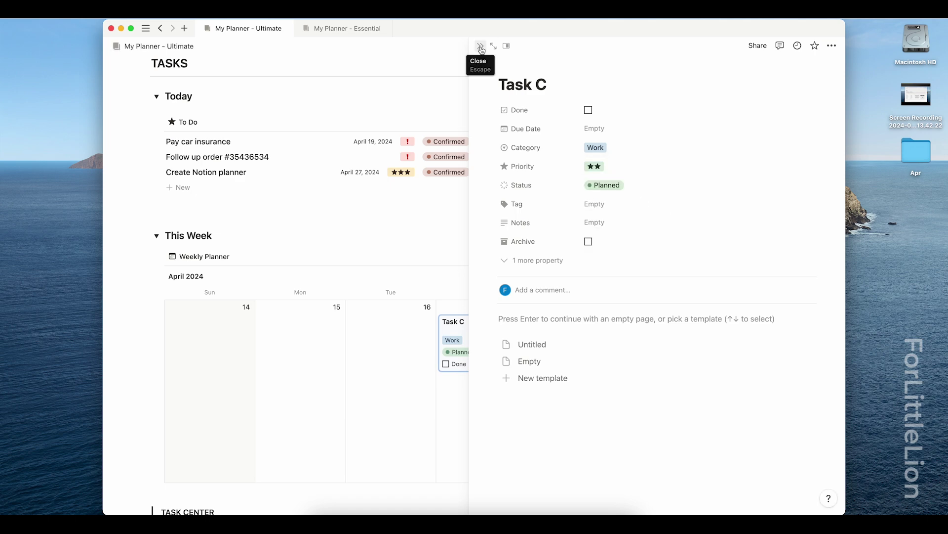
{"action": "left_click", "coordinate": [481, 46]}
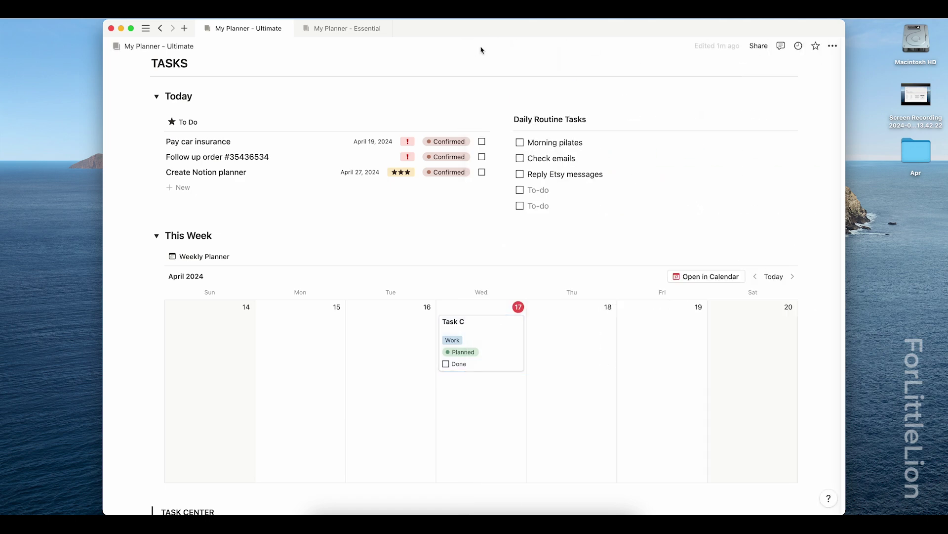
- Delete Task C from the Weekly Planner
{"action": "right_click", "coordinate": [486, 346]}
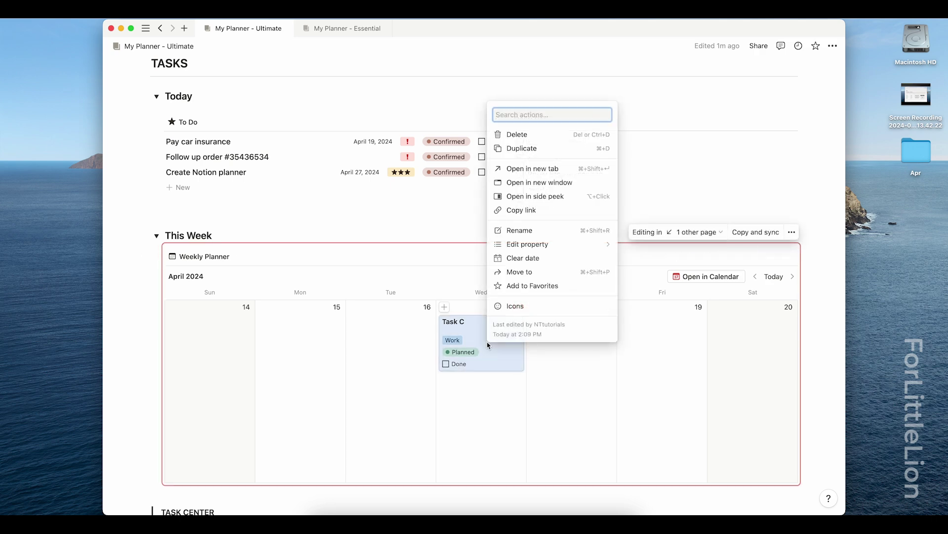
{"action": "left_click", "coordinate": [545, 137]}
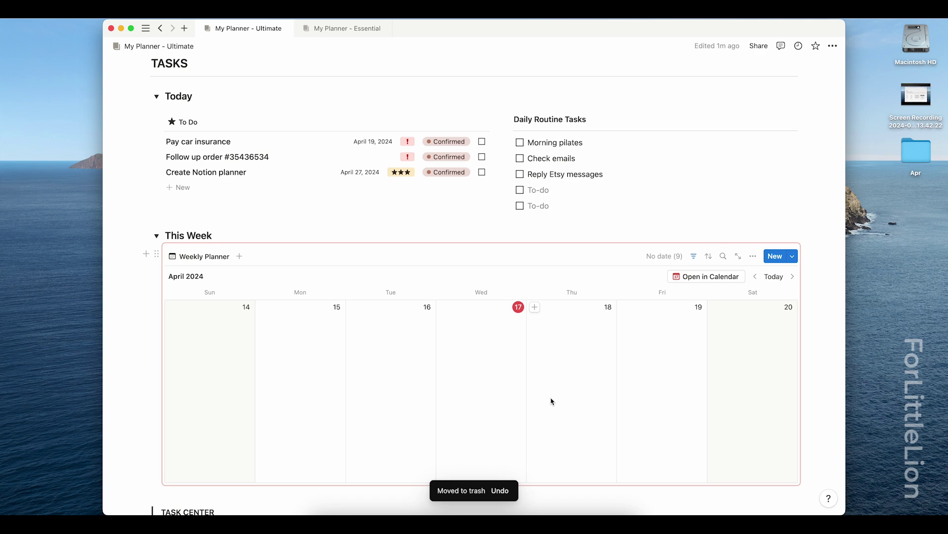
- Browse the Weekly Planner forward and backward through the coming weeks and return to the current week
{"action": "left_click", "coordinate": [793, 277]}
{"action": "left_click", "coordinate": [793, 276]}
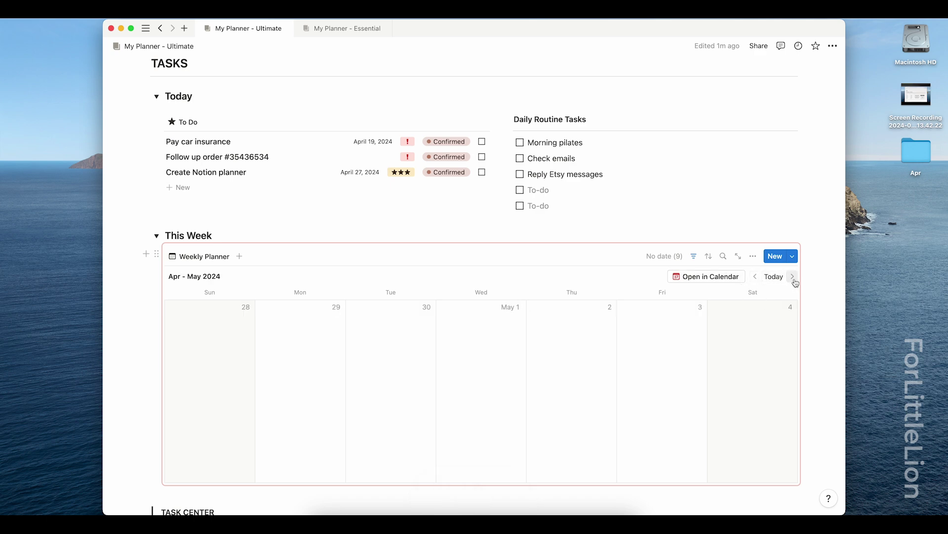
{"action": "left_click", "coordinate": [793, 277]}
{"action": "left_click", "coordinate": [793, 277]}
{"action": "left_click", "coordinate": [756, 277]}
{"action": "left_click", "coordinate": [756, 276]}
{"action": "left_click", "coordinate": [755, 277]}
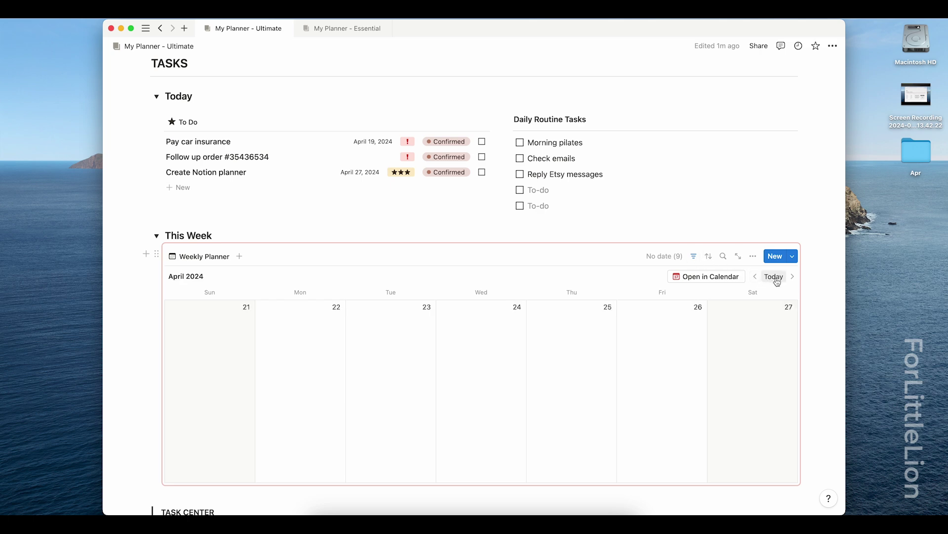
{"action": "left_click", "coordinate": [773, 278]}
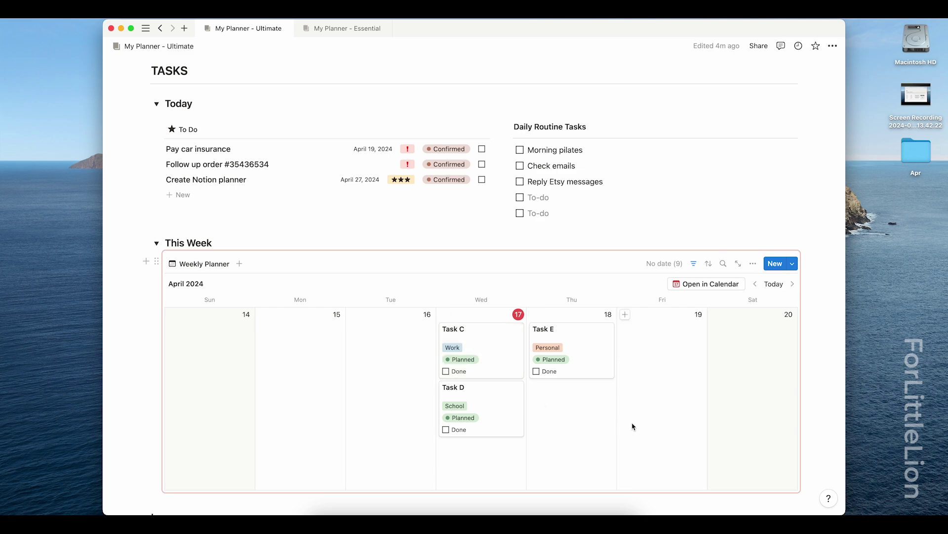
- Set Task C's status to Confirmed from its card in the Weekly Planner
{"action": "left_click", "coordinate": [482, 359]}
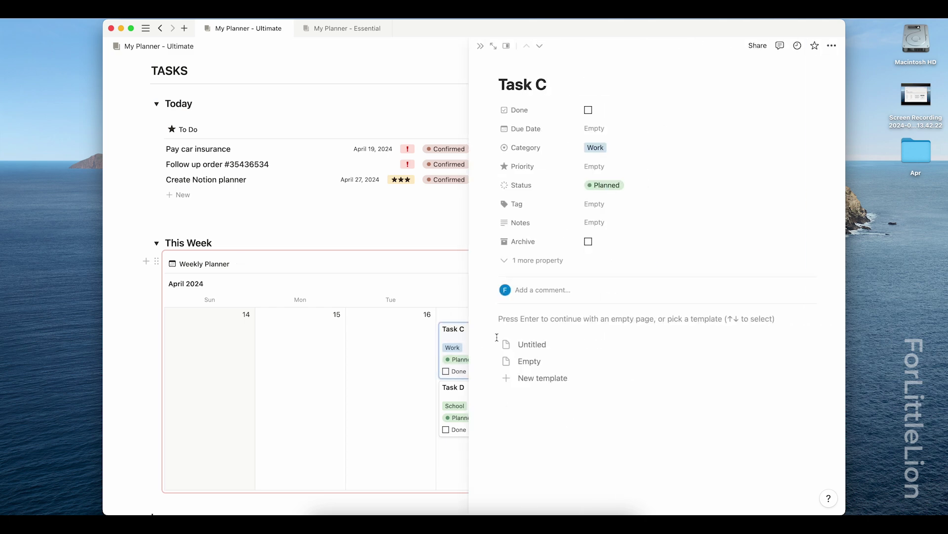
{"action": "left_click", "coordinate": [605, 190]}
{"action": "left_click", "coordinate": [619, 218]}
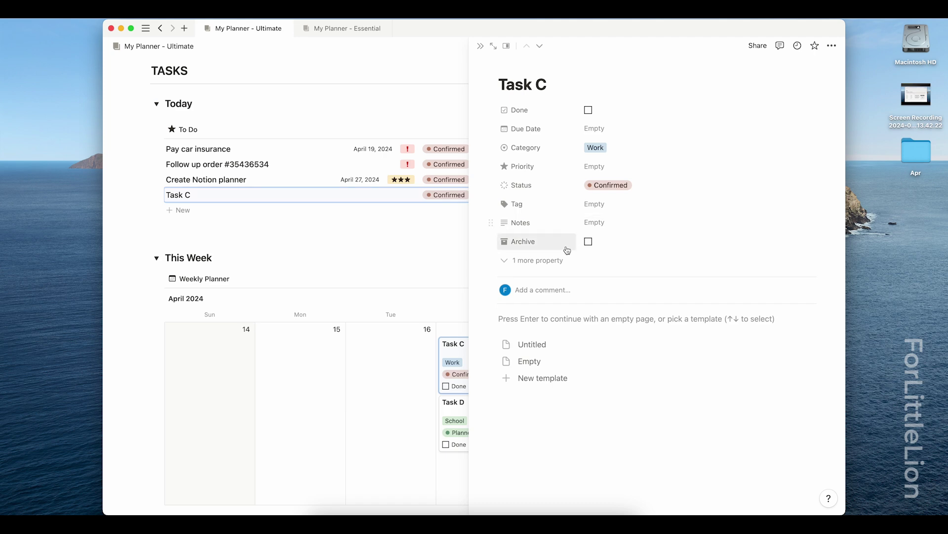
- Set Task D's status to Confirmed from its Weekly Planner card and close its details
{"action": "left_click", "coordinate": [447, 413]}
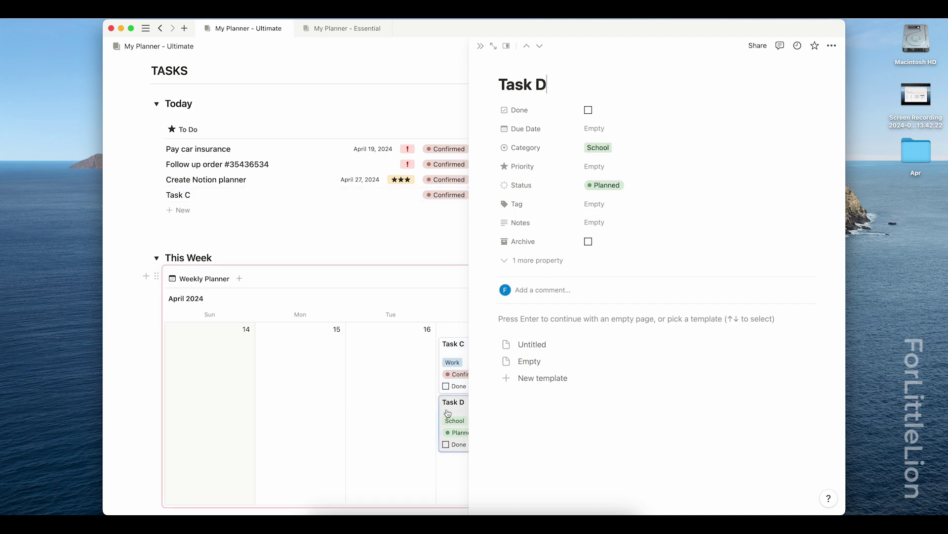
{"action": "left_click", "coordinate": [612, 186]}
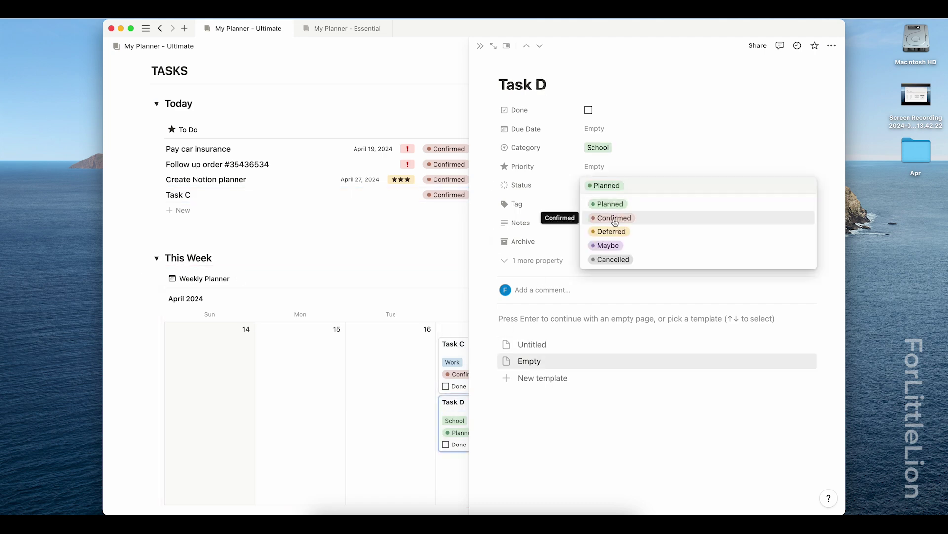
{"action": "left_click", "coordinate": [613, 218]}
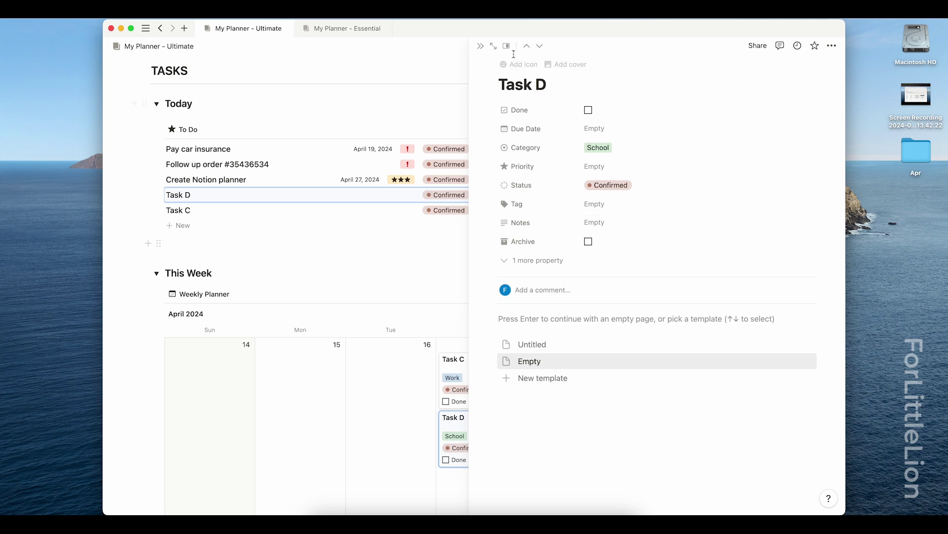
{"action": "left_click", "coordinate": [480, 45]}
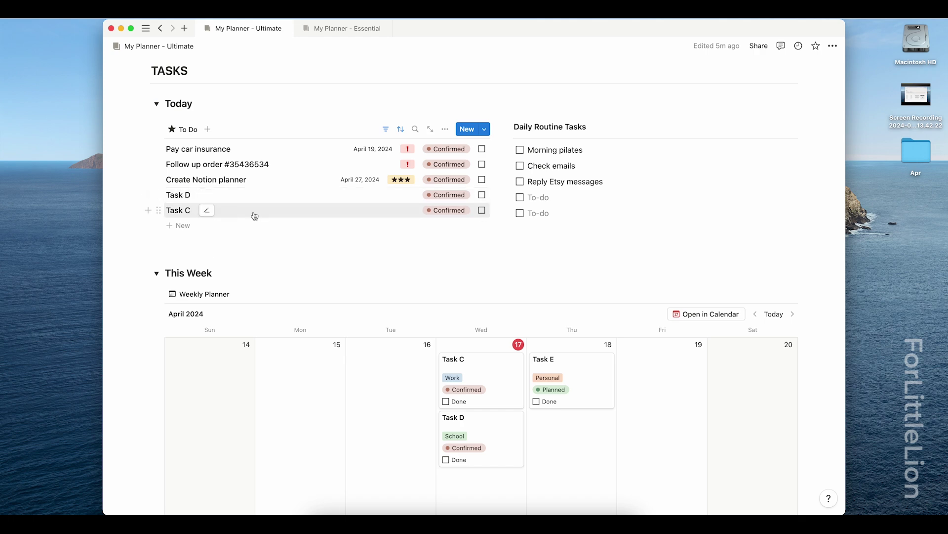
{"action": "scroll", "coordinate": [287, 239], "scroll_direction": "down", "scroll_amount": 10}
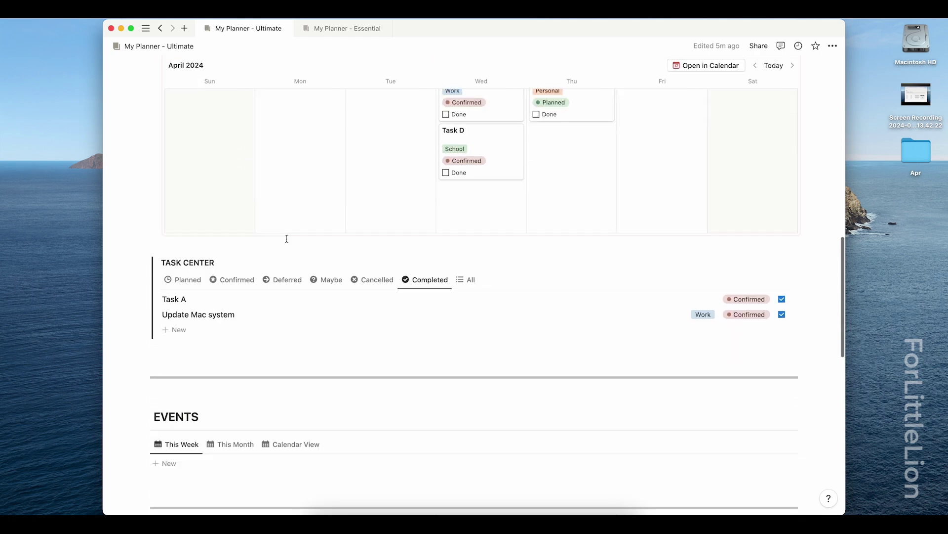
- Show the Planned and Confirmed tasks in the Task Center, and check the Today section's To Do list
{"action": "left_click", "coordinate": [192, 281]}
{"action": "left_click", "coordinate": [237, 283]}
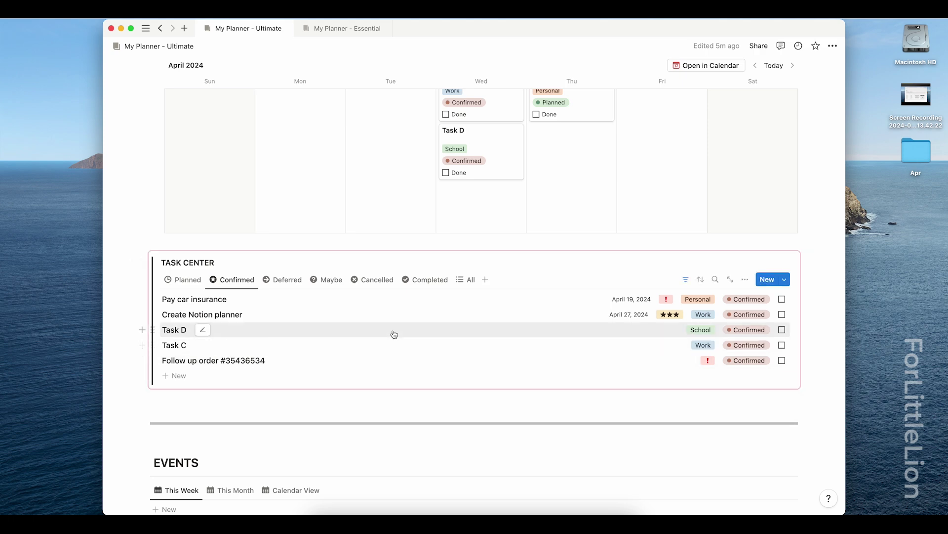
{"action": "scroll", "coordinate": [392, 330], "scroll_direction": "up", "scroll_amount": 5}
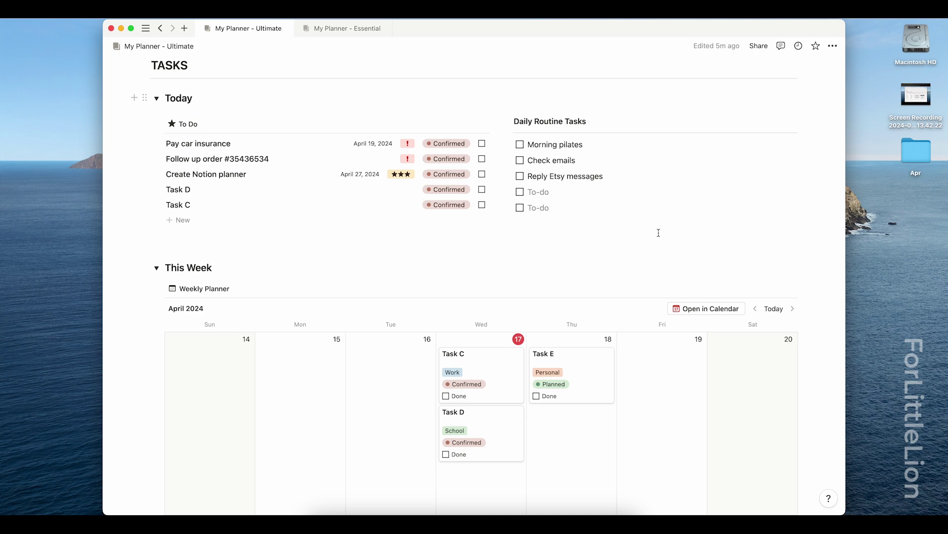
- Check off Morning pilates, Check emails and Reply Etsy messages in the Daily Routine Tasks
{"action": "left_click", "coordinate": [519, 144]}
{"action": "left_click", "coordinate": [520, 161]}
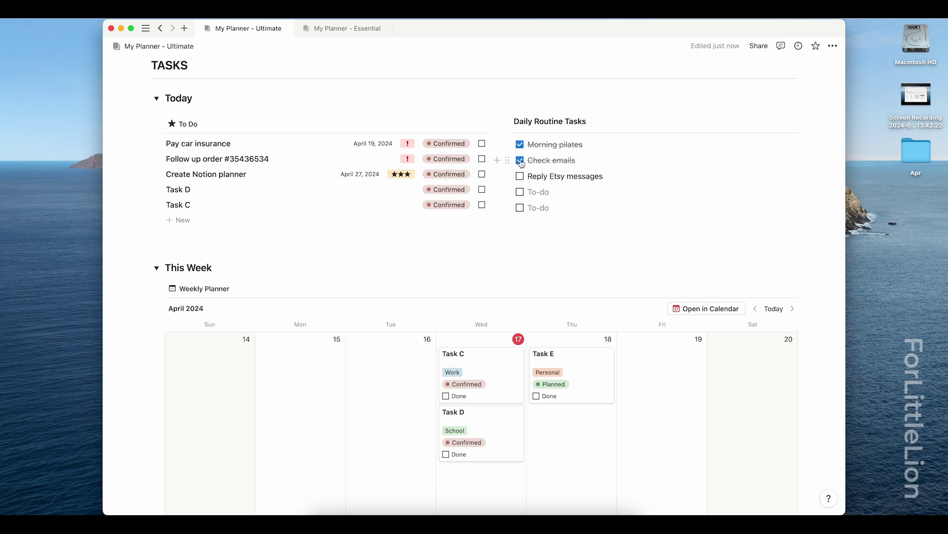
{"action": "left_click", "coordinate": [519, 175]}
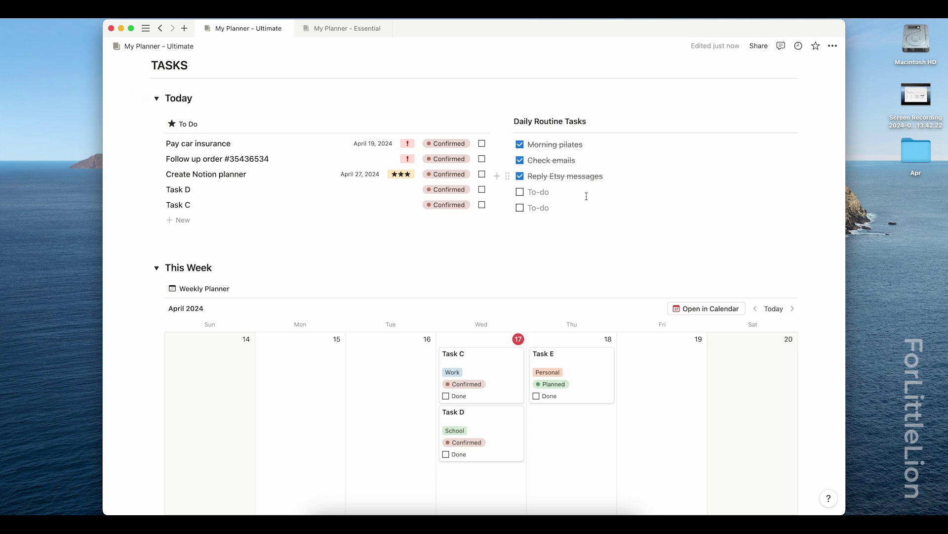
- Uncheck all three completed Daily Routine Tasks to reset the list
{"action": "left_click", "coordinate": [520, 144]}
{"action": "left_click", "coordinate": [519, 161]}
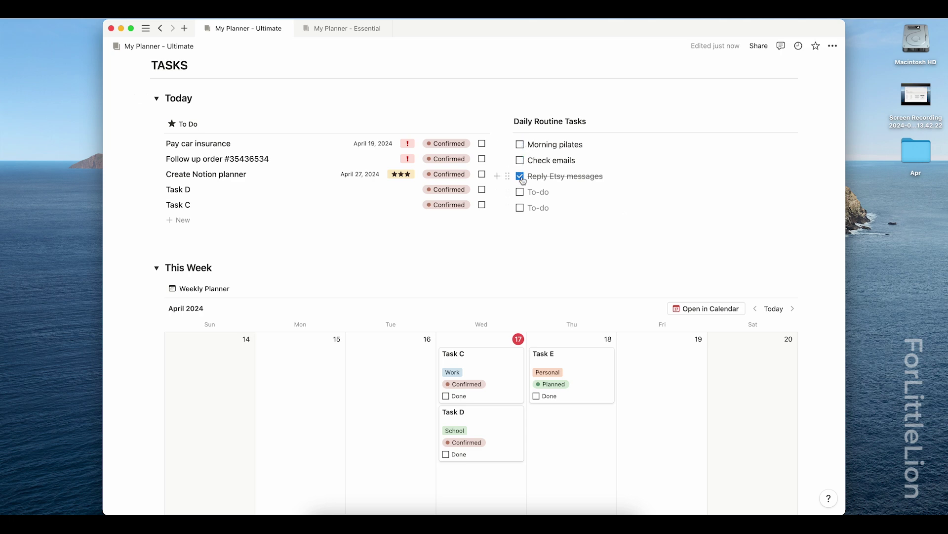
{"action": "left_click", "coordinate": [521, 176]}
- Switch the Events section to its Calendar View
{"action": "scroll", "coordinate": [823, 305], "scroll_direction": "down", "scroll_amount": 15}
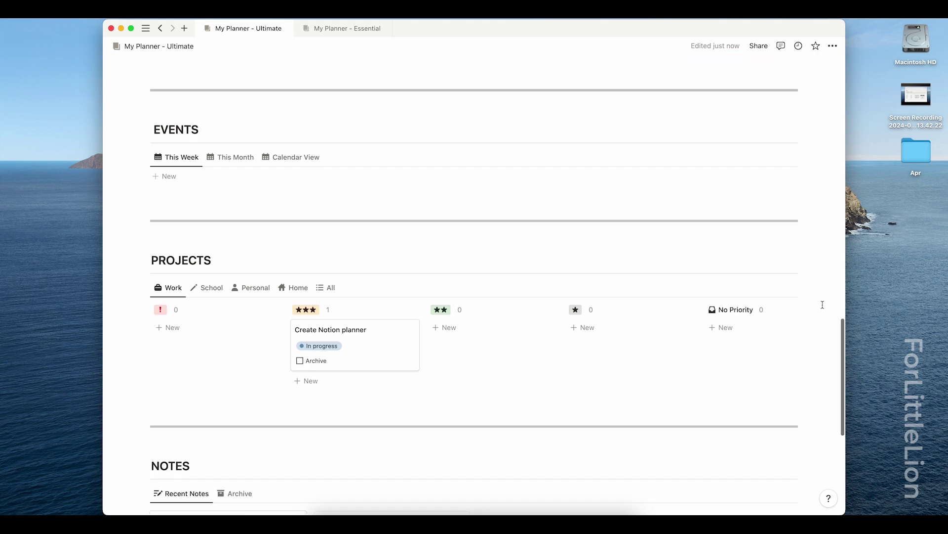
{"action": "scroll", "coordinate": [822, 305], "scroll_direction": "down", "scroll_amount": 1}
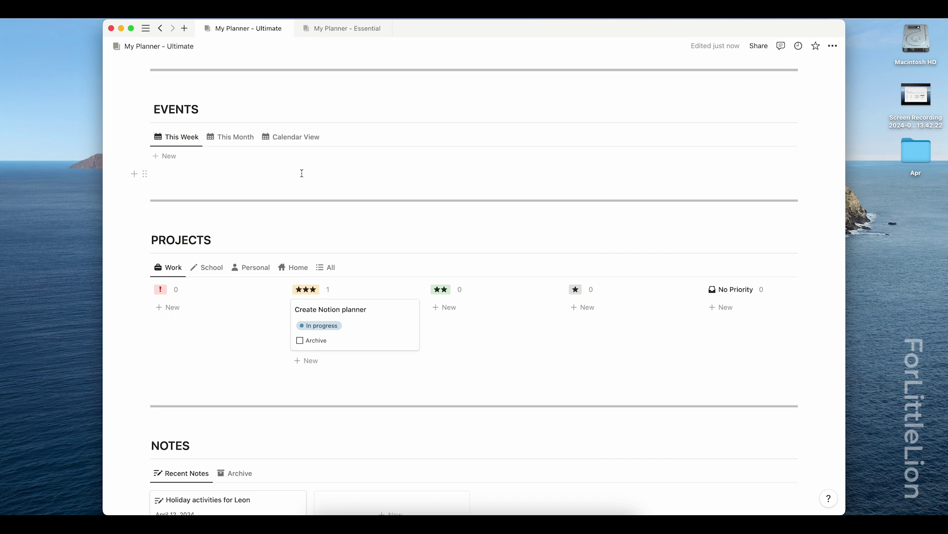
{"action": "left_click", "coordinate": [293, 143]}
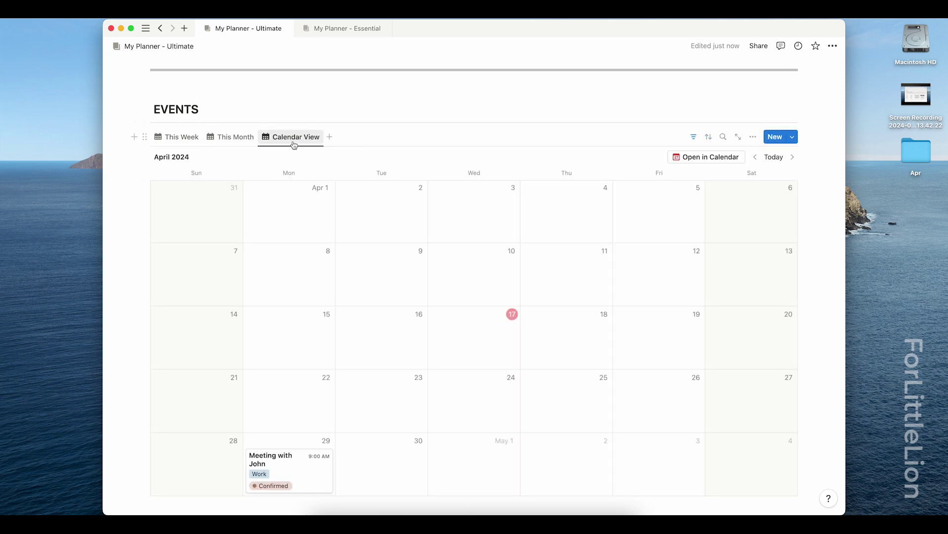
{"action": "scroll", "coordinate": [321, 366], "scroll_direction": "down", "scroll_amount": 1}
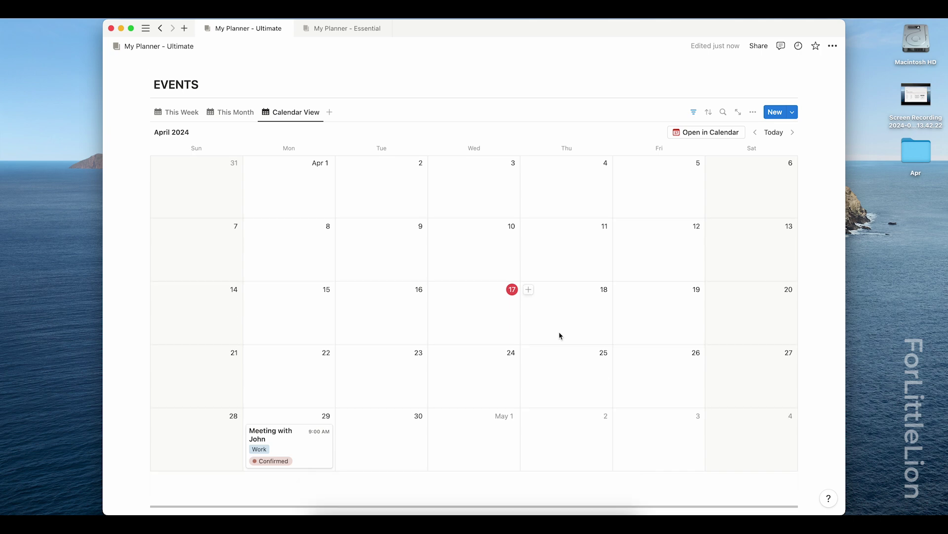
- Browse the Events calendar ahead to July 2024 and back to May, and return to the current month
{"action": "double_click", "coordinate": [793, 132]}
{"action": "left_click", "coordinate": [793, 133]}
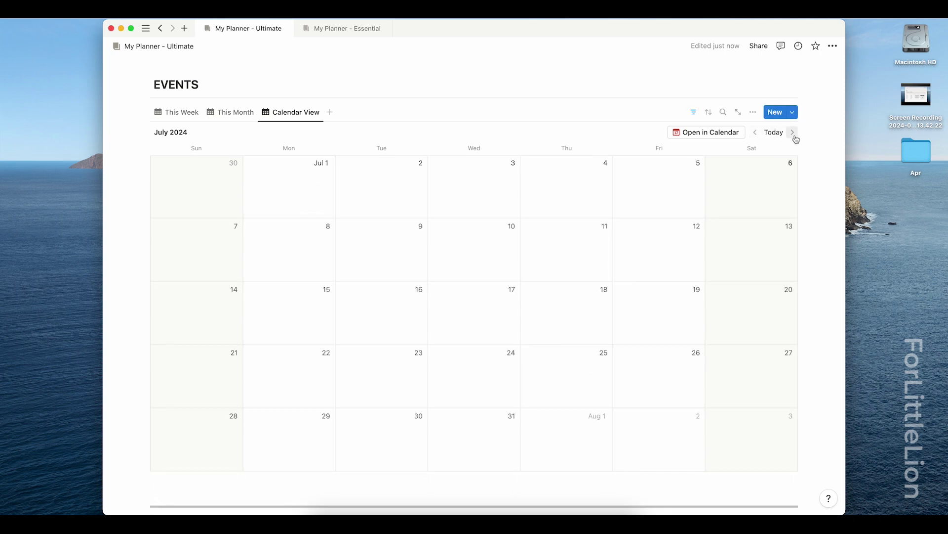
{"action": "left_click", "coordinate": [755, 131]}
{"action": "left_click", "coordinate": [755, 132]}
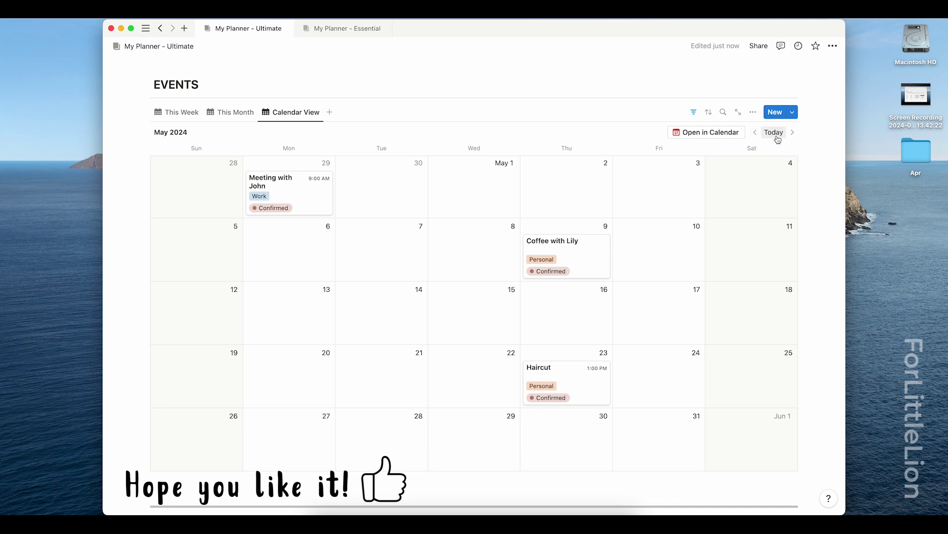
{"action": "left_click", "coordinate": [774, 132]}
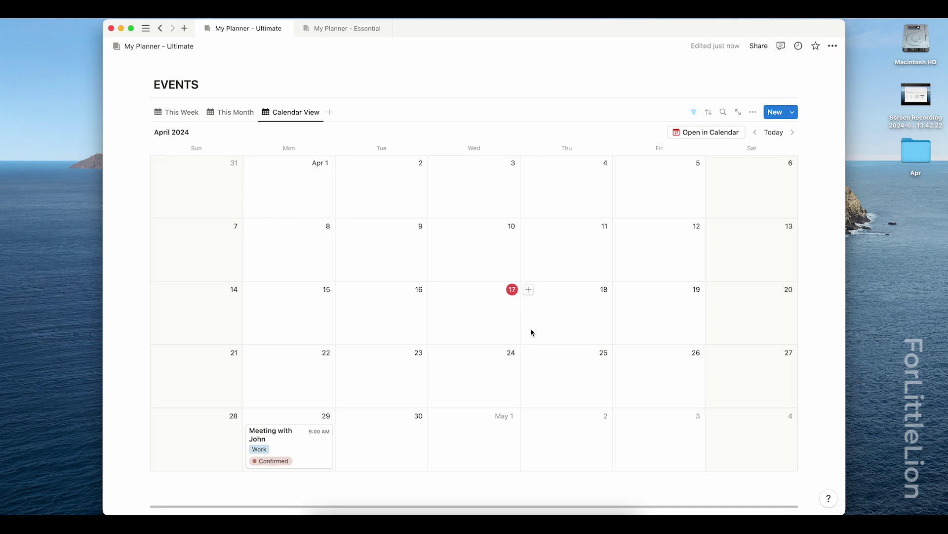
- Add an event named Event A on April 18, 2024 in the Events calendar with the category Personal
{"action": "left_click", "coordinate": [528, 289]}
{"action": "type", "text": "Event A"}
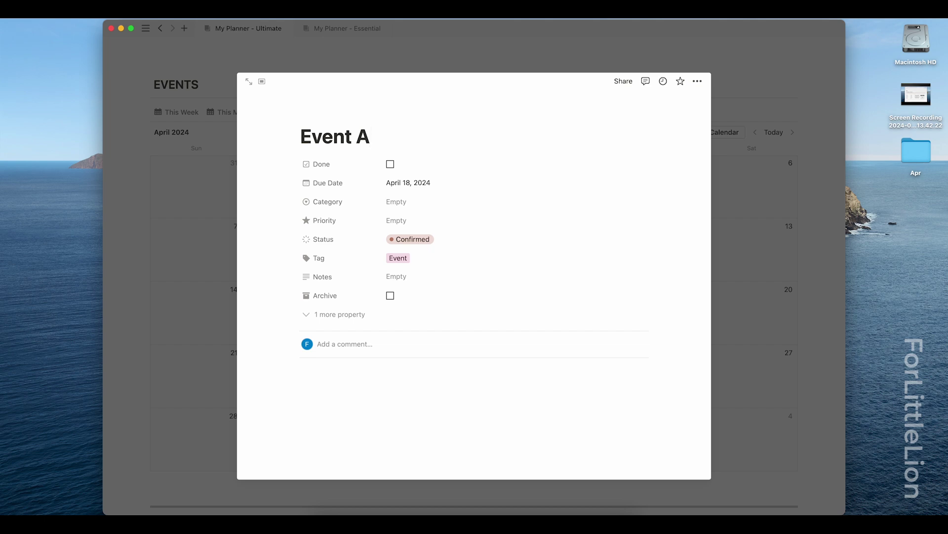
{"action": "left_click", "coordinate": [454, 203]}
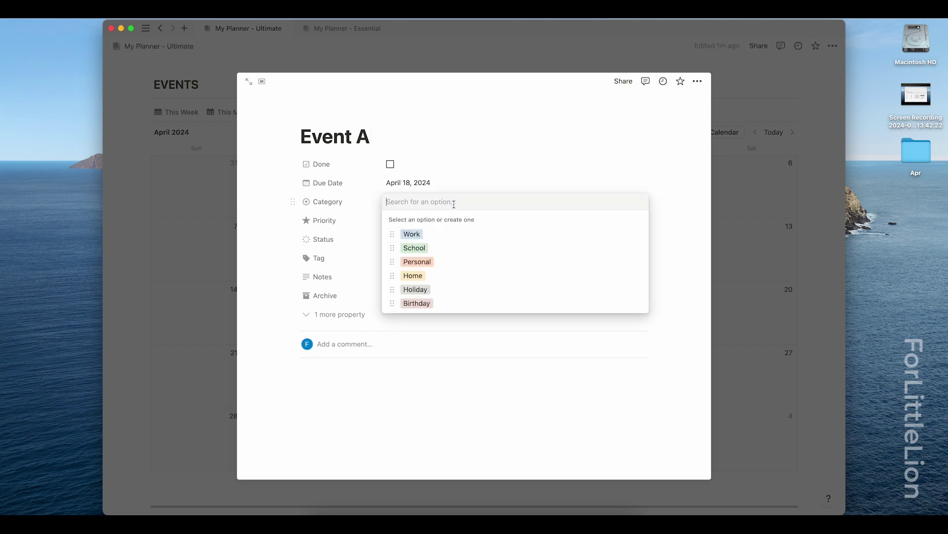
{"action": "left_click", "coordinate": [453, 261]}
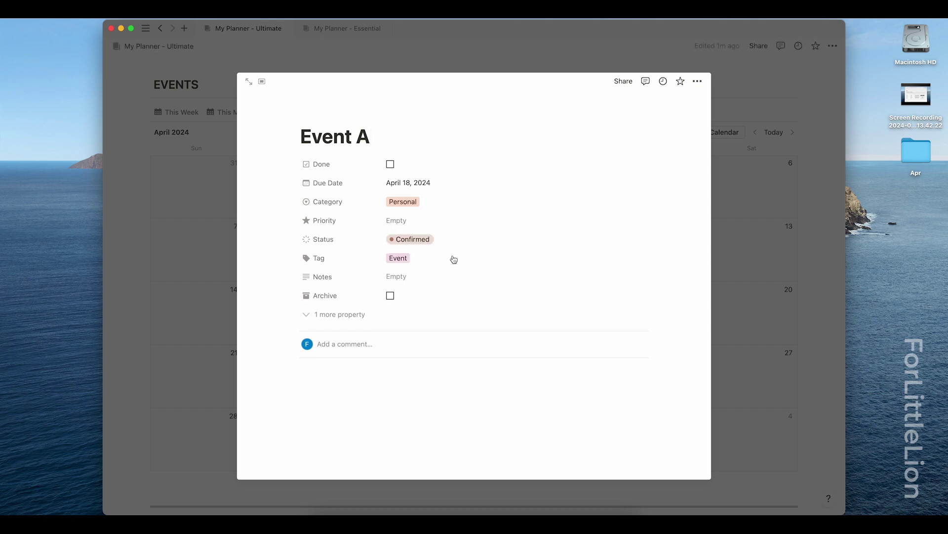
{"action": "left_click", "coordinate": [197, 215]}
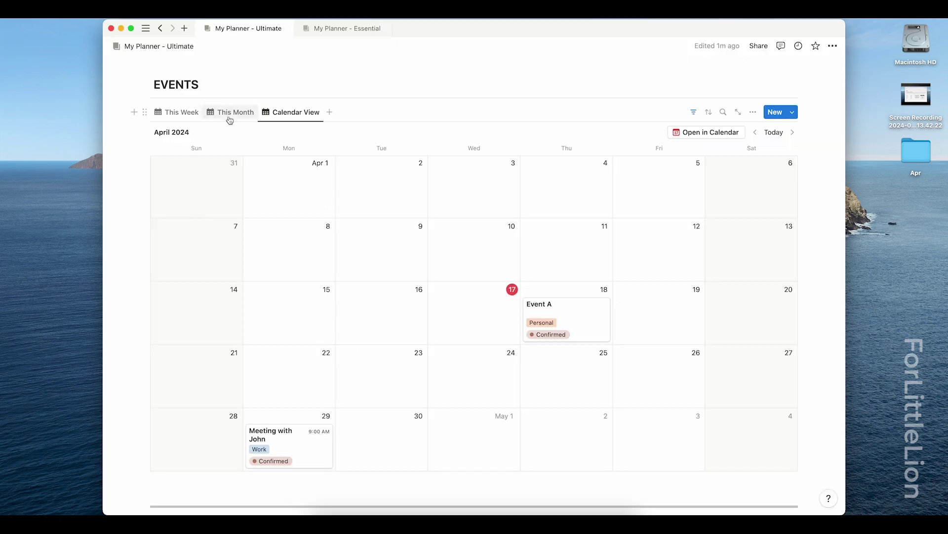
- Check the This Week and This Month event lists for Event A, ending on This Week
{"action": "left_click", "coordinate": [178, 111]}
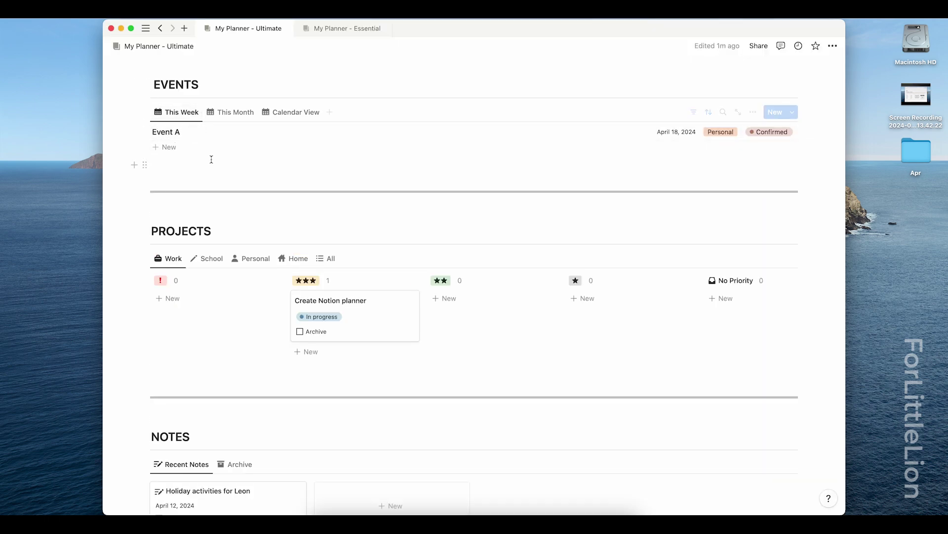
{"action": "left_click", "coordinate": [230, 112]}
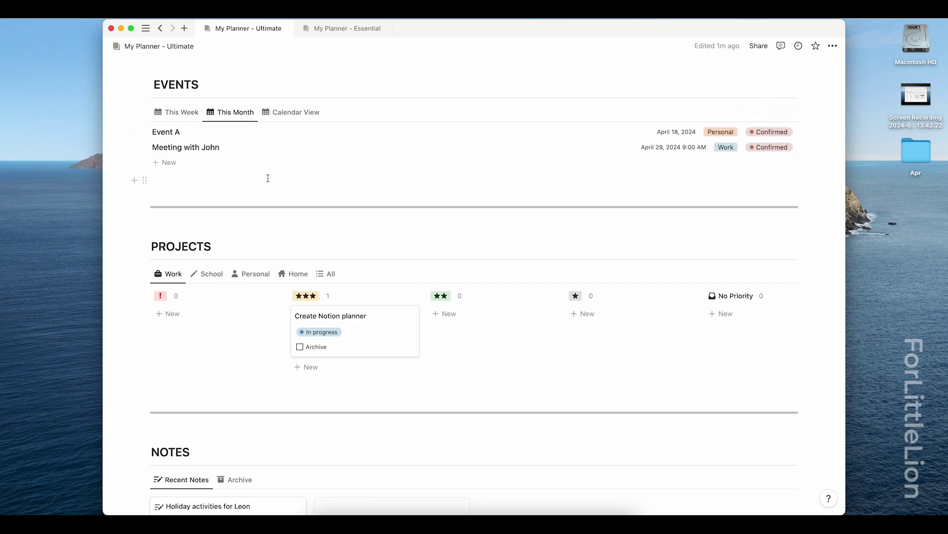
{"action": "left_click", "coordinate": [175, 114]}
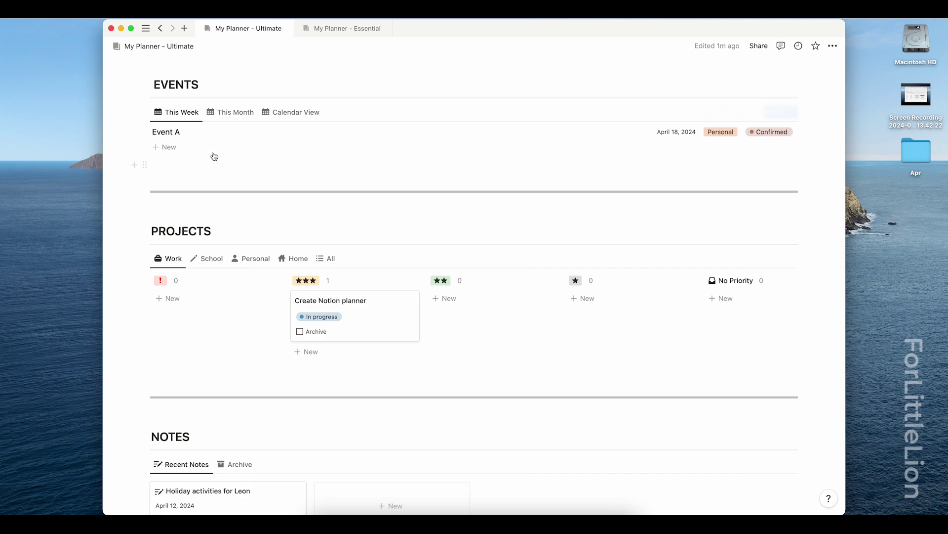
- Add a new event named Event B to the This Week list with the category School
{"action": "left_click", "coordinate": [189, 148]}
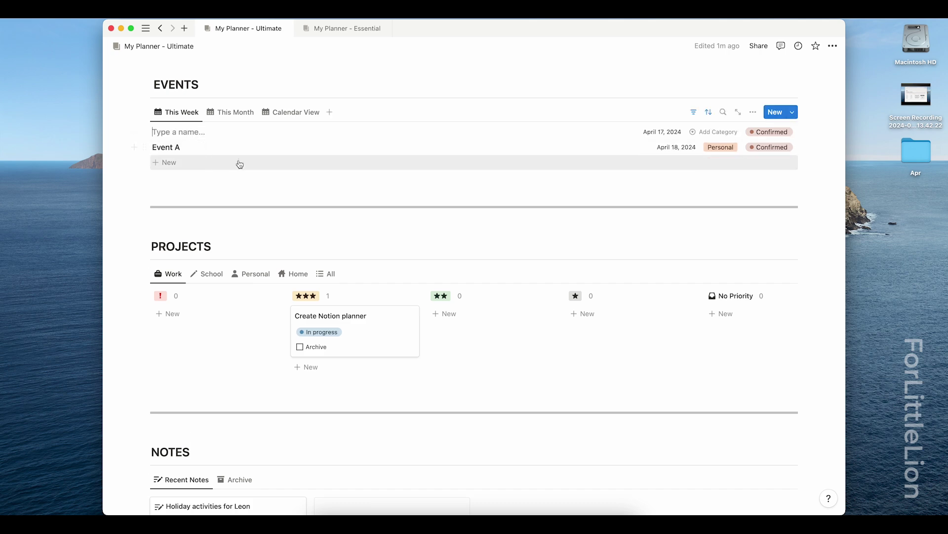
{"action": "type", "text": "Event B"}
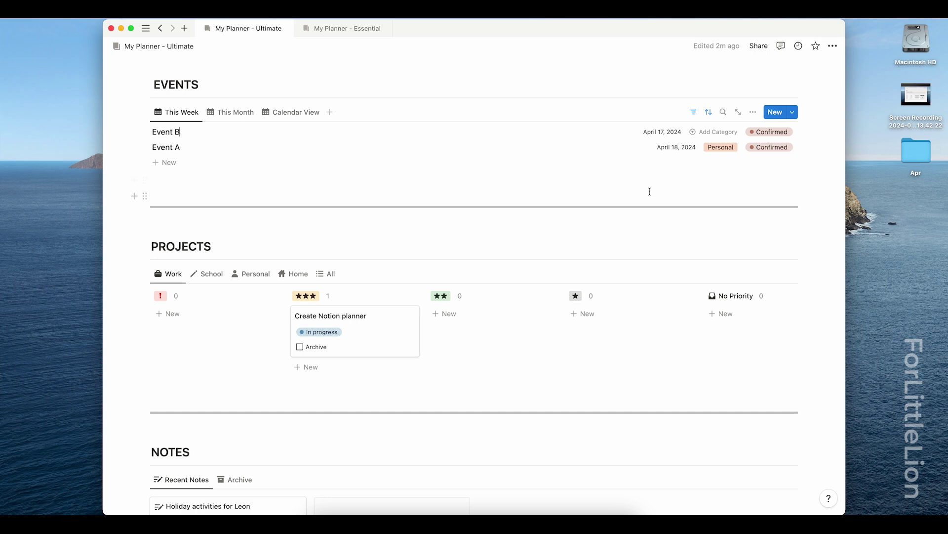
{"action": "left_click", "coordinate": [716, 132]}
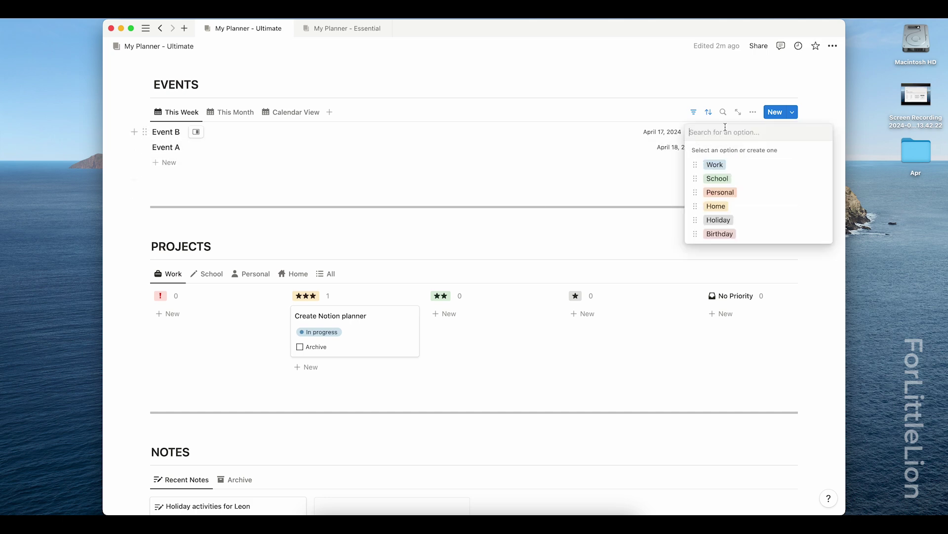
{"action": "left_click", "coordinate": [735, 179]}
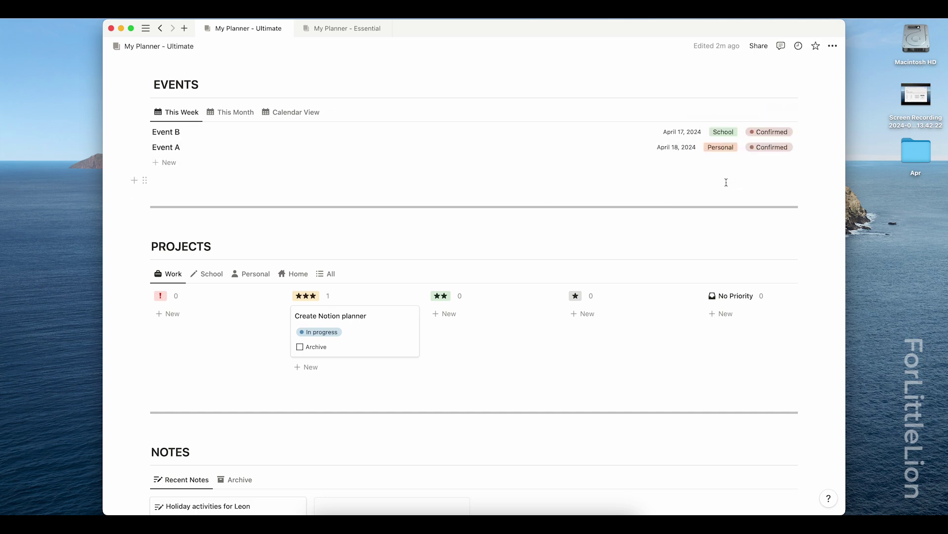
- Change Event B's due date to April 29, 2024 and include the time 2:20 PM
{"action": "left_click", "coordinate": [687, 132]}
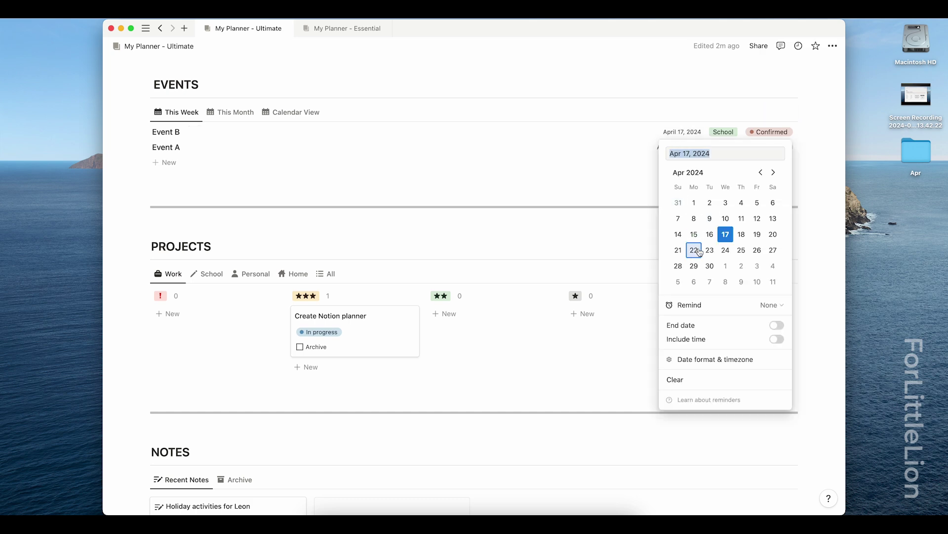
{"action": "left_click", "coordinate": [694, 266]}
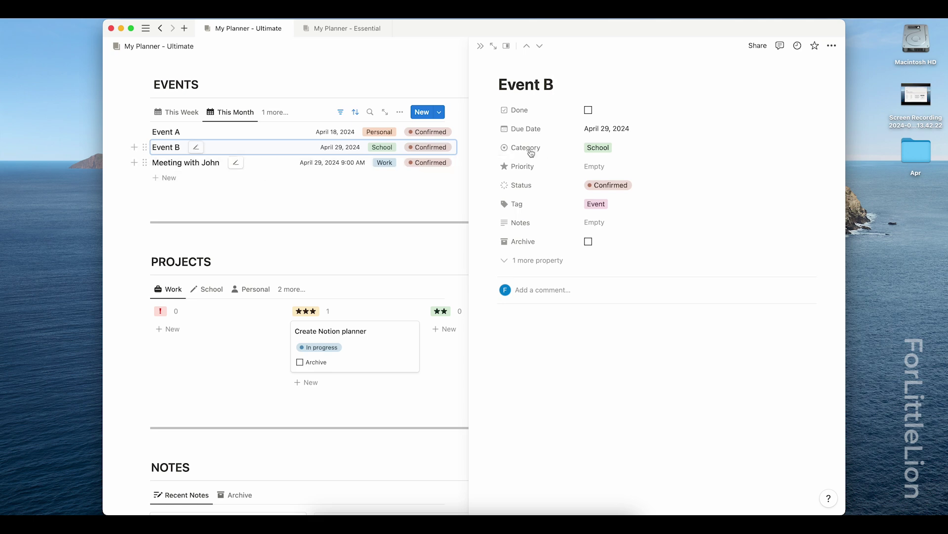
{"action": "left_click", "coordinate": [609, 130]}
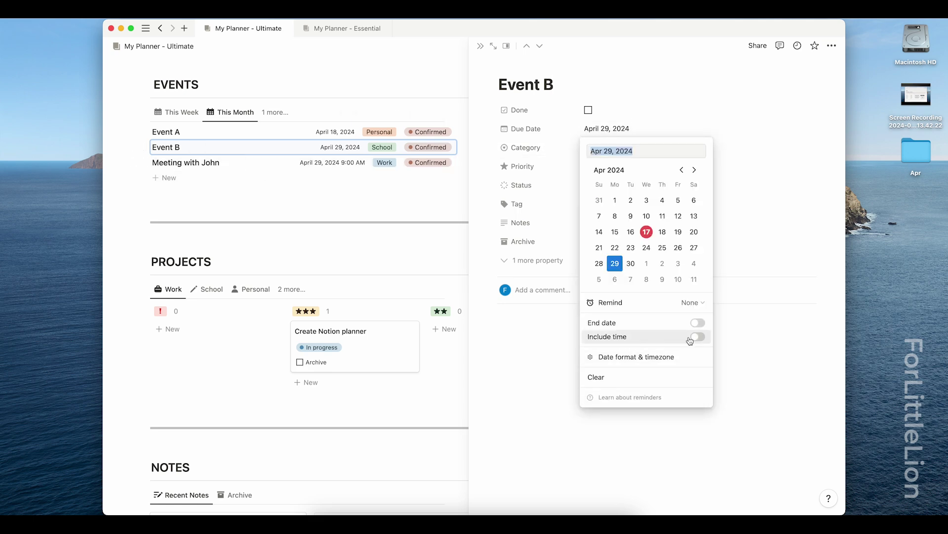
{"action": "left_click", "coordinate": [698, 337]}
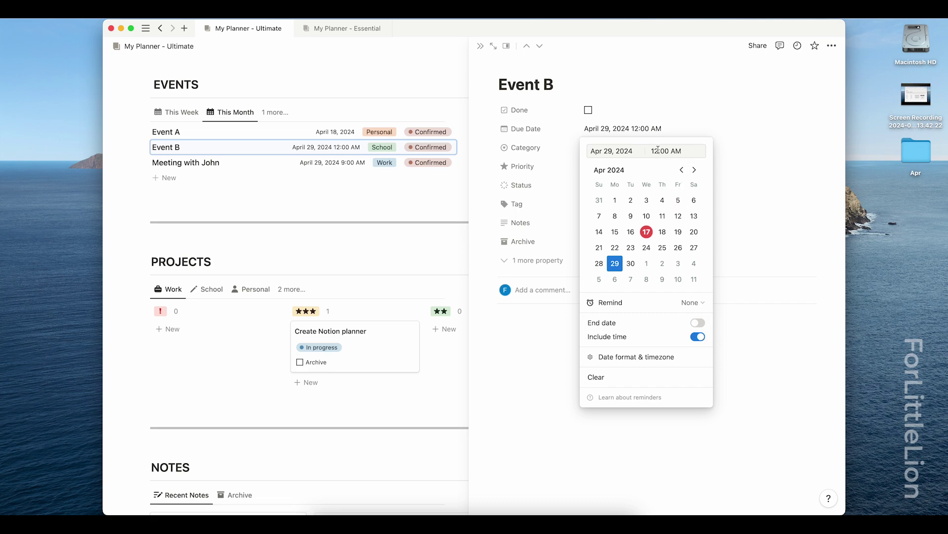
{"action": "left_click", "coordinate": [658, 151]}
{"action": "type", "text": "4:2"}
{"action": "key", "text": "Return"}
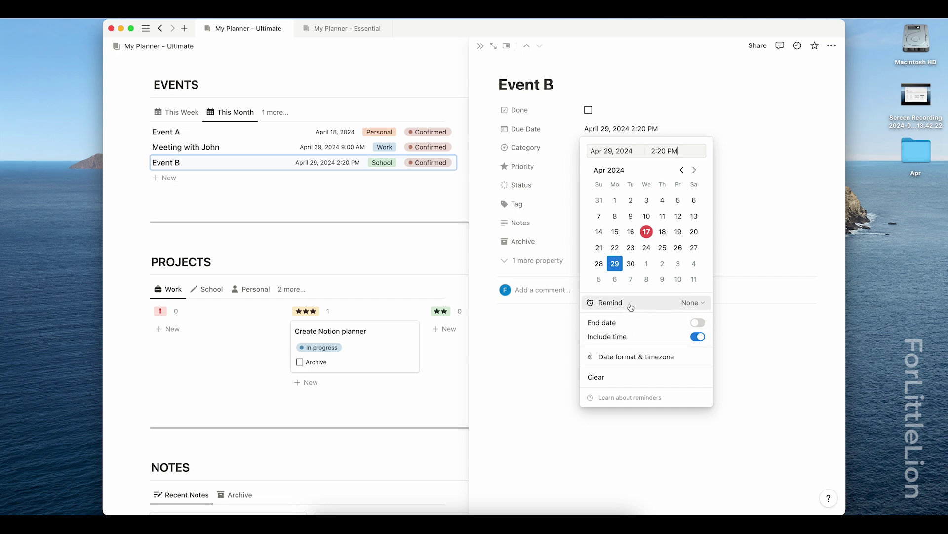
- Set a reminder 30 minutes before Event B and close its details
{"action": "left_click", "coordinate": [631, 306]}
{"action": "left_click", "coordinate": [750, 309]}
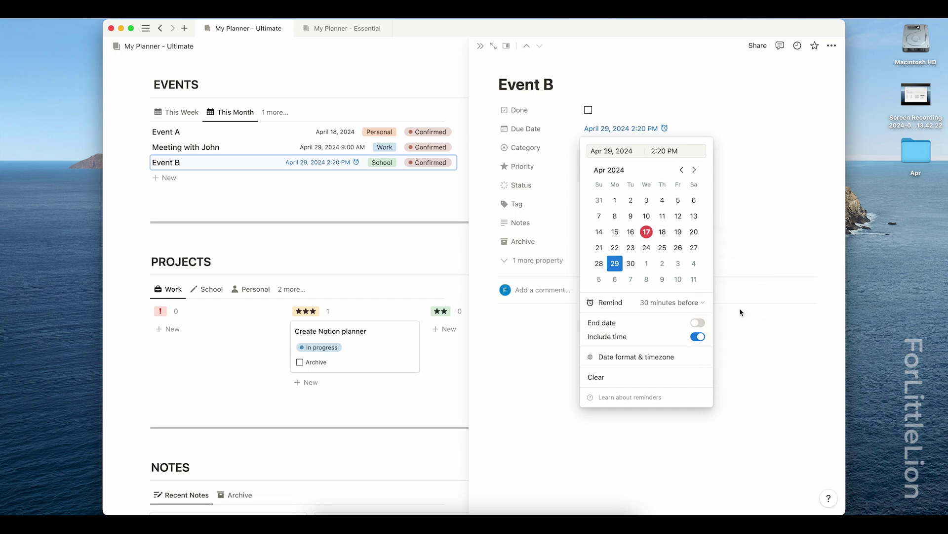
{"action": "key", "text": "Escape"}
{"action": "key", "text": "Escape"}
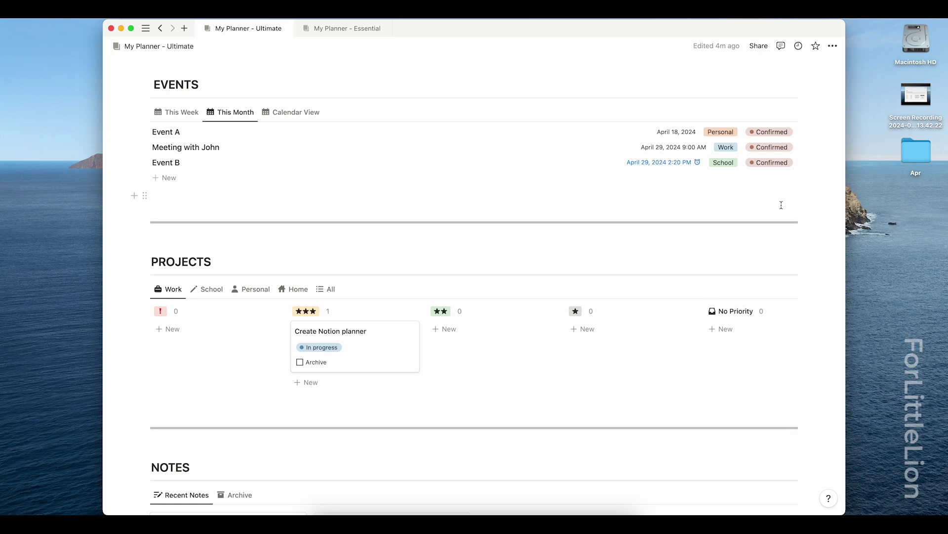
- Set Event A's status to Maybe in the This Month event list
{"action": "left_click", "coordinate": [768, 131]}
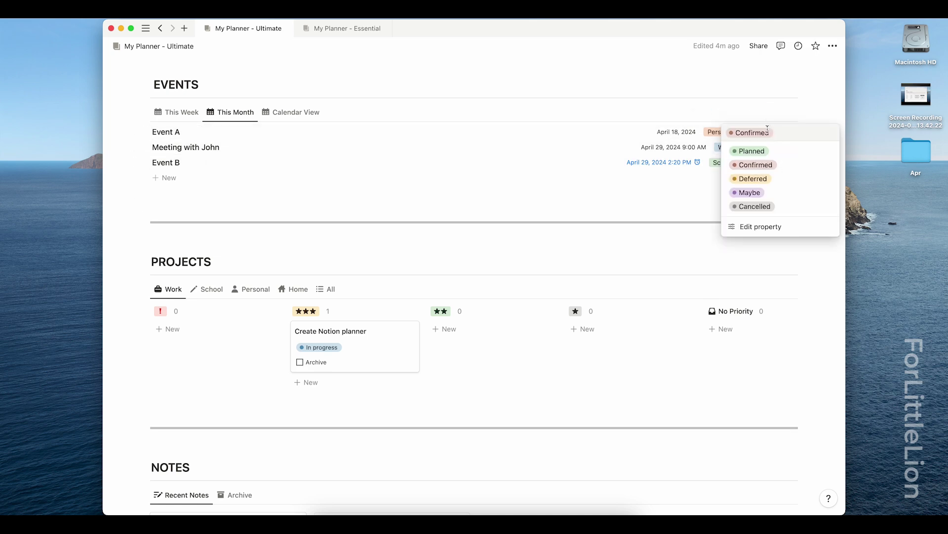
{"action": "left_click", "coordinate": [778, 193]}
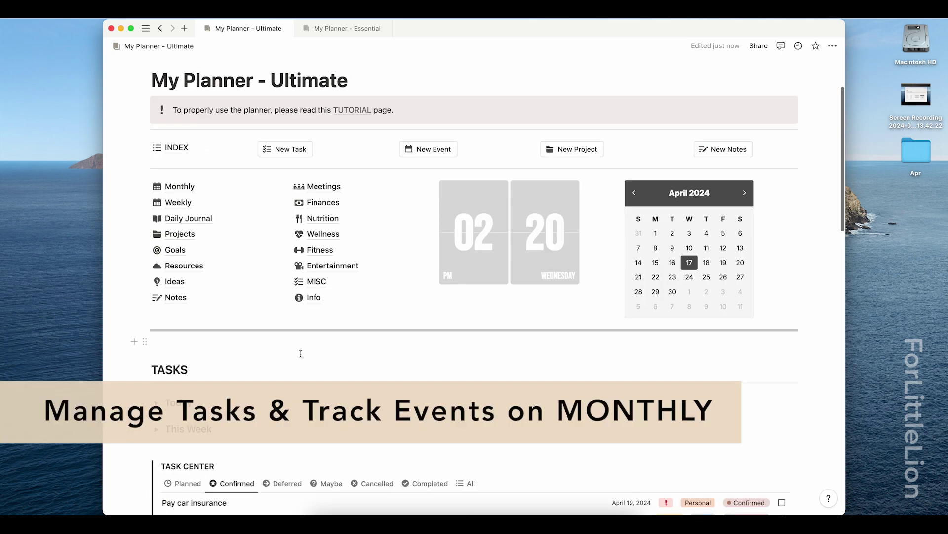
- Open the Monthly page from the planner's index and examine the April 2024 events in its calendar
{"action": "left_click", "coordinate": [206, 187]}
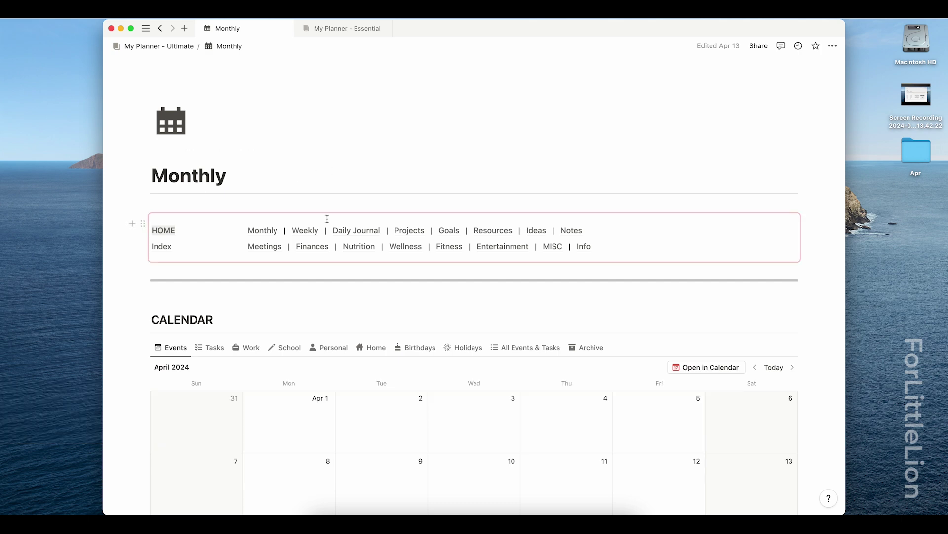
{"action": "scroll", "coordinate": [384, 373], "scroll_direction": "down", "scroll_amount": 3}
{"action": "scroll", "coordinate": [386, 377], "scroll_direction": "down", "scroll_amount": 3}
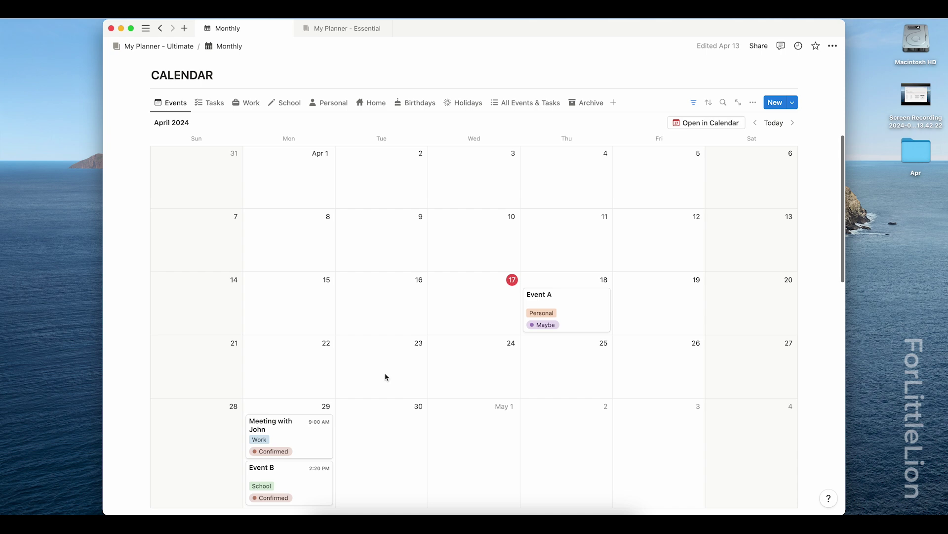
{"action": "scroll", "coordinate": [387, 377], "scroll_direction": "down", "scroll_amount": 1}
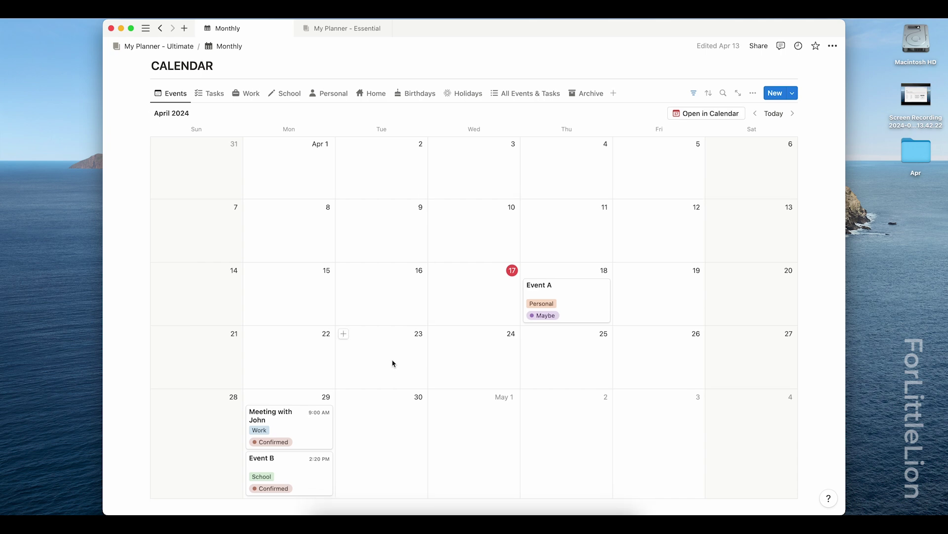
- Examine the Monthly calendar's Tasks view with its category options, plus the Work, School, Personal and Home views
{"action": "left_click", "coordinate": [211, 93]}
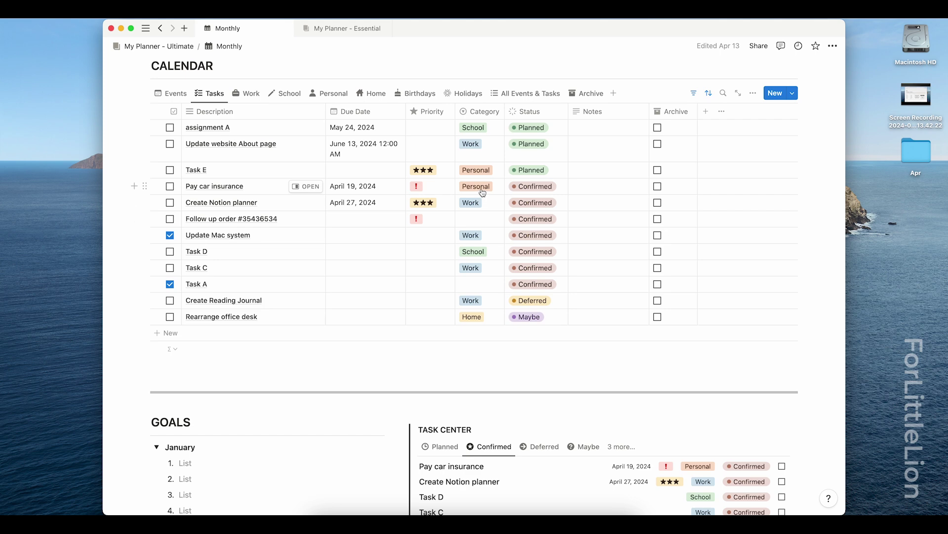
{"action": "left_click", "coordinate": [484, 132]}
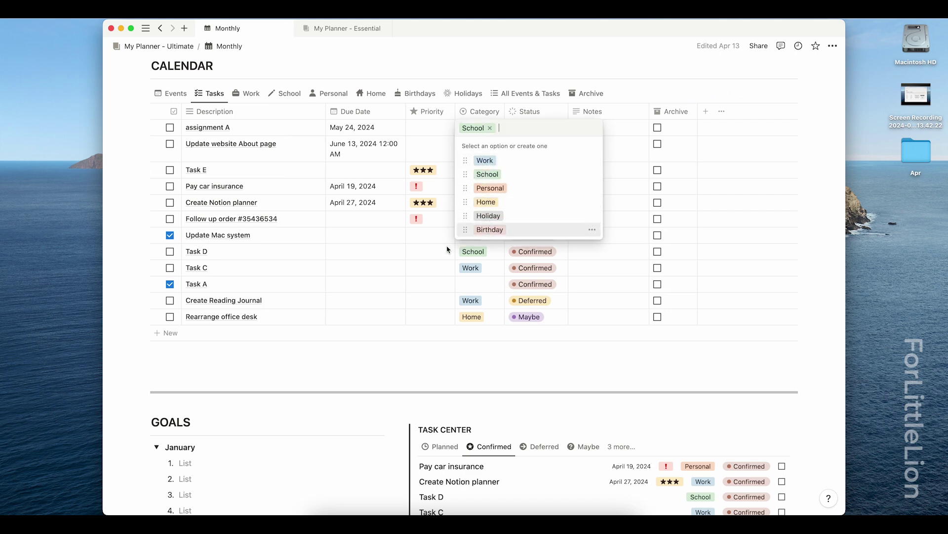
{"action": "key", "text": "Escape"}
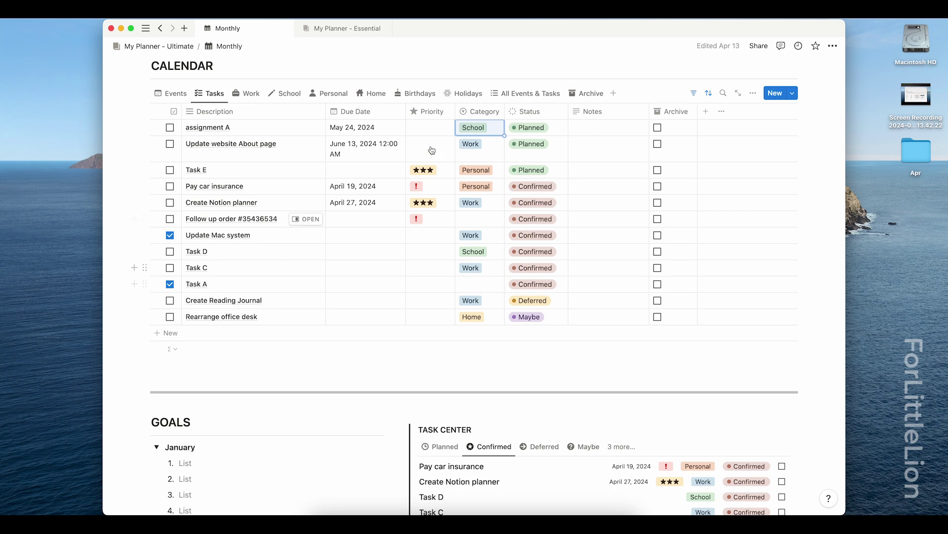
{"action": "left_click", "coordinate": [244, 95]}
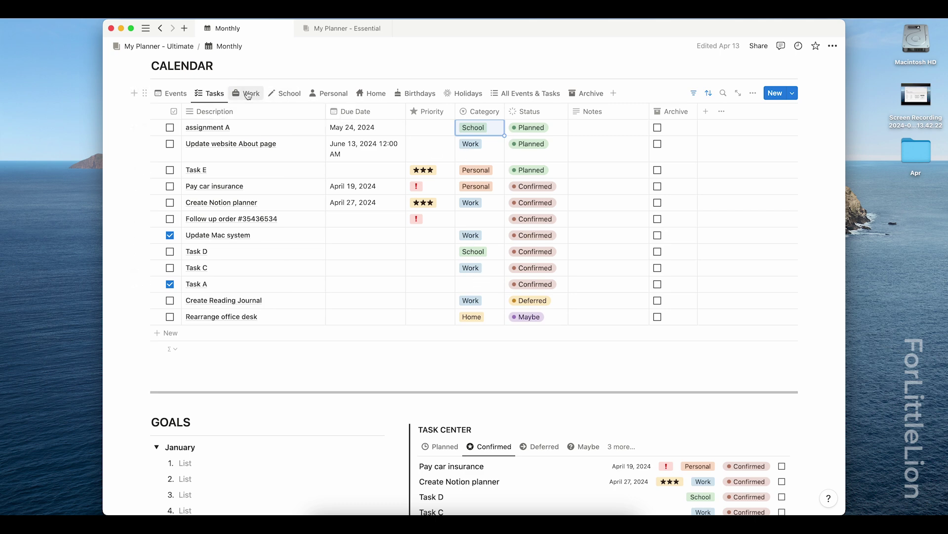
{"action": "left_click", "coordinate": [288, 95]}
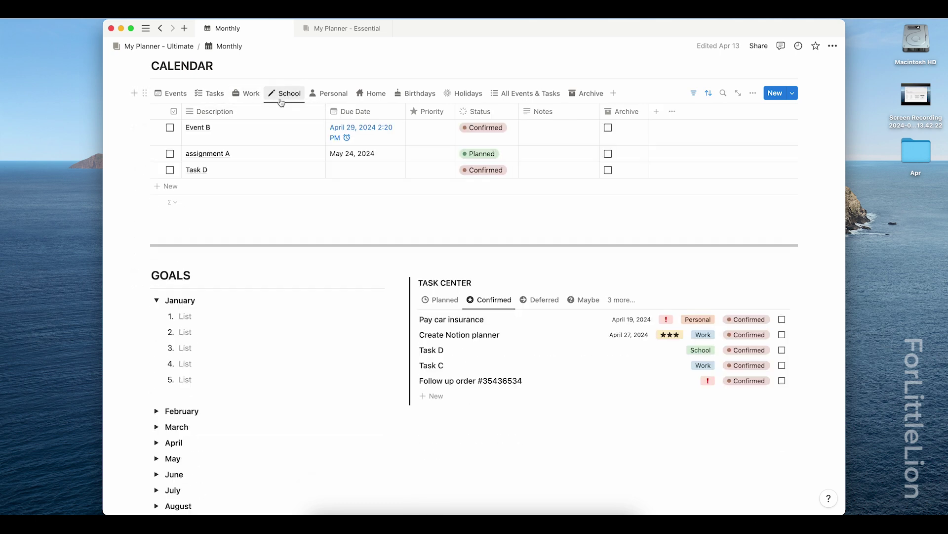
{"action": "left_click", "coordinate": [332, 94]}
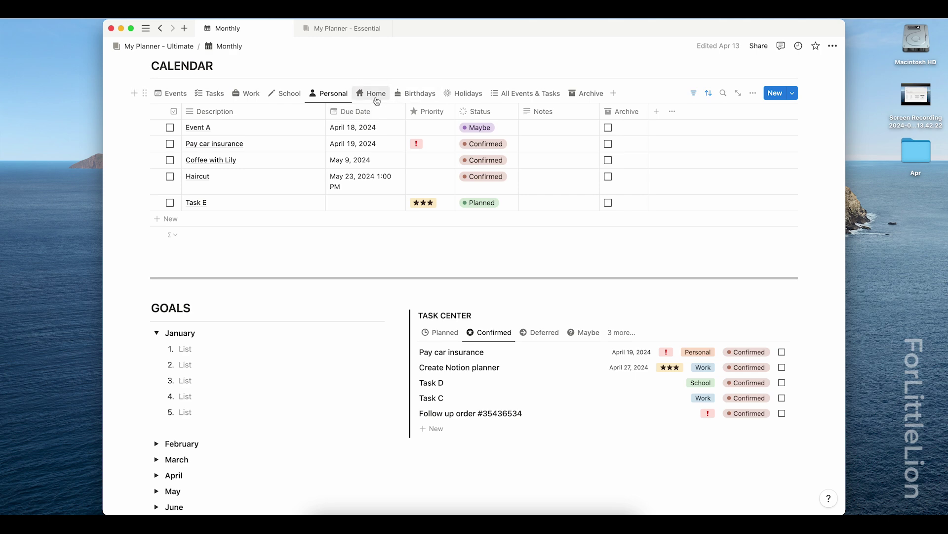
{"action": "left_click", "coordinate": [375, 95]}
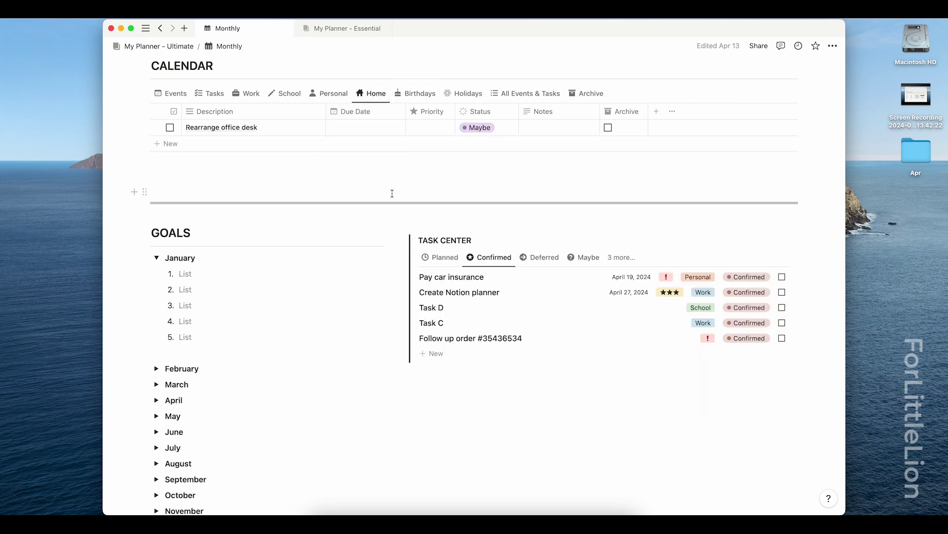
- Archive the completed Task A in the calendar's Tasks view and look at it in the Archive view
{"action": "left_click", "coordinate": [215, 95]}
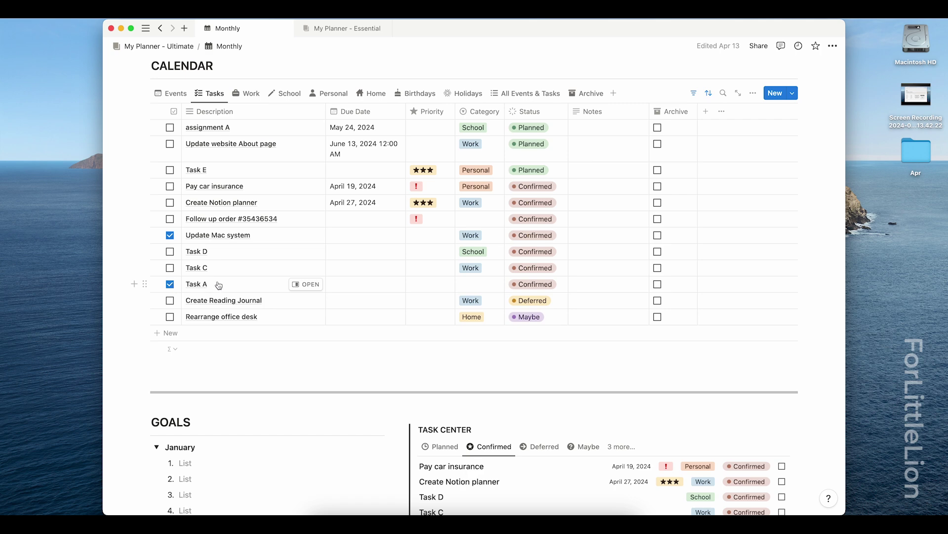
{"action": "left_click", "coordinate": [658, 285]}
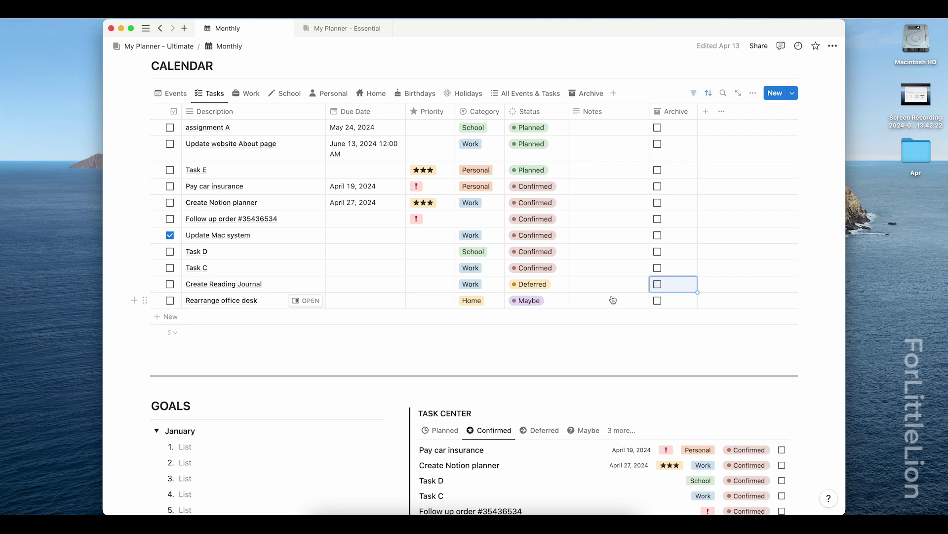
{"action": "left_click", "coordinate": [592, 94]}
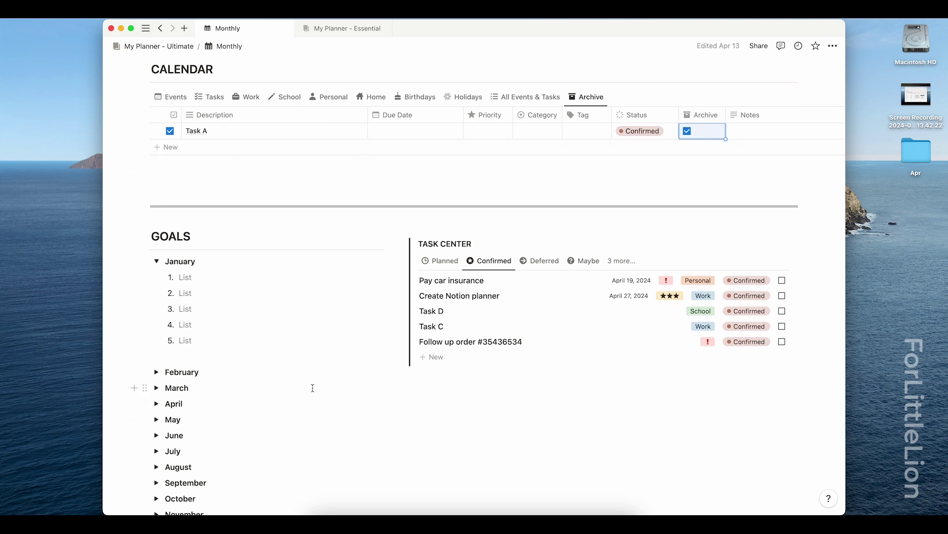
- Enter Goal A, Goal B and Goal C as the first three January goals on the Monthly page
{"action": "scroll", "coordinate": [313, 388], "scroll_direction": "down", "scroll_amount": 5}
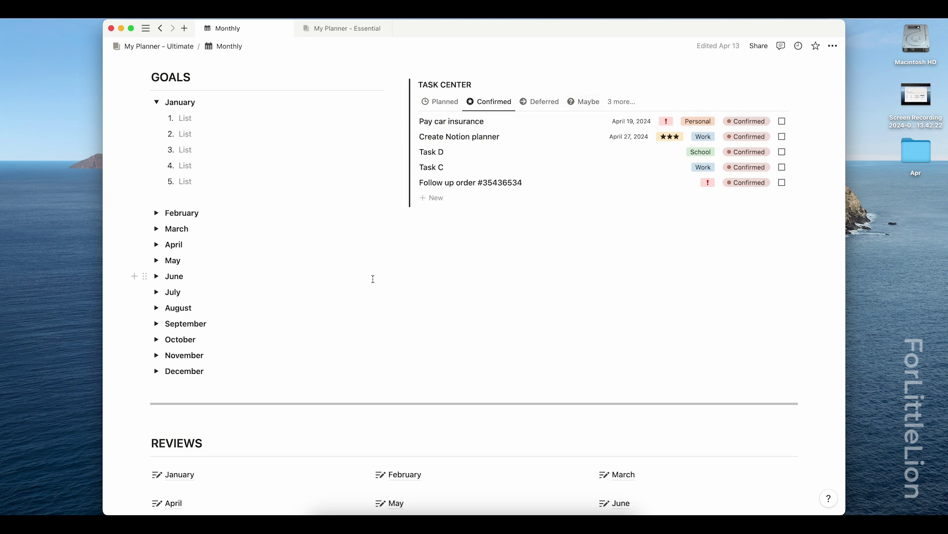
{"action": "left_click", "coordinate": [179, 117]}
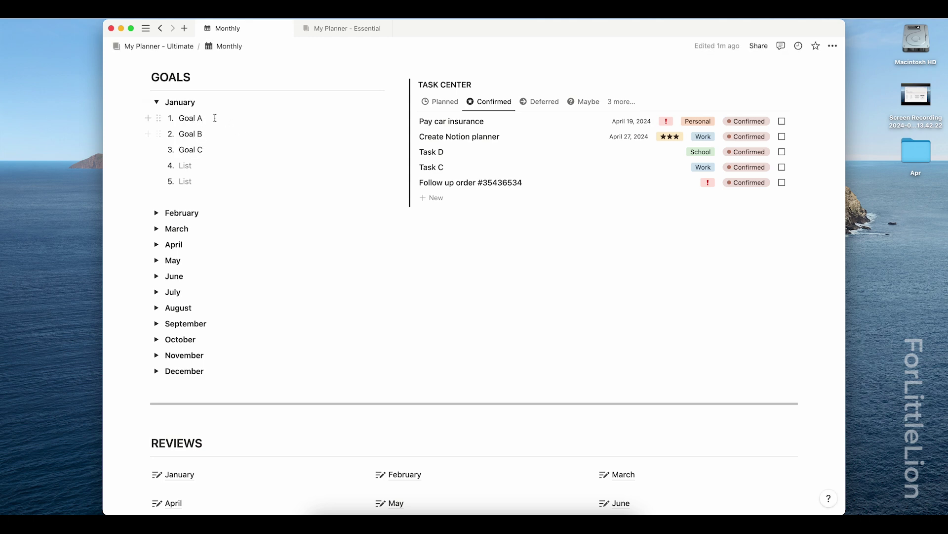
- Copy the January goal Goal A into the Task Center's Planned list as a new task
{"action": "left_click_drag", "start_coordinate": [215, 118], "coordinate": [180, 118]}
{"action": "key", "text": "super+c"}
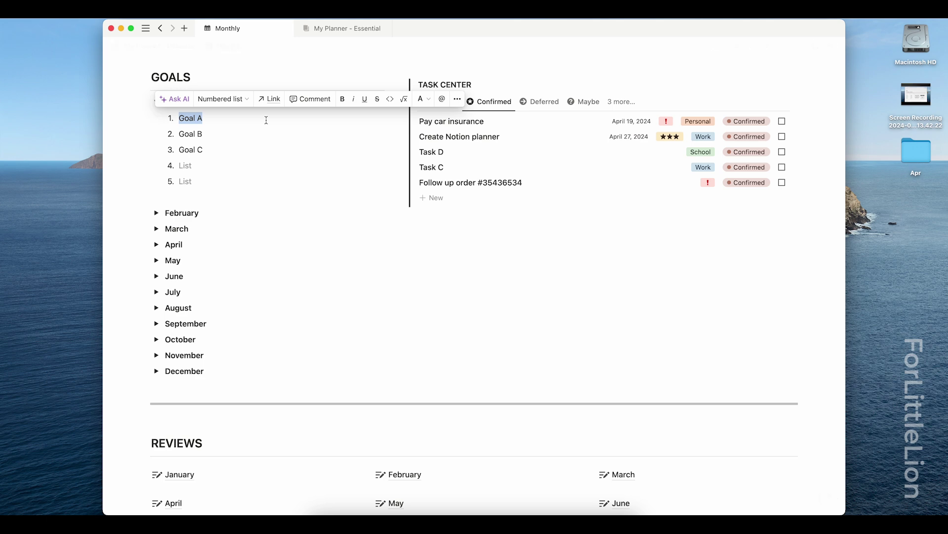
{"action": "key", "text": "Escape"}
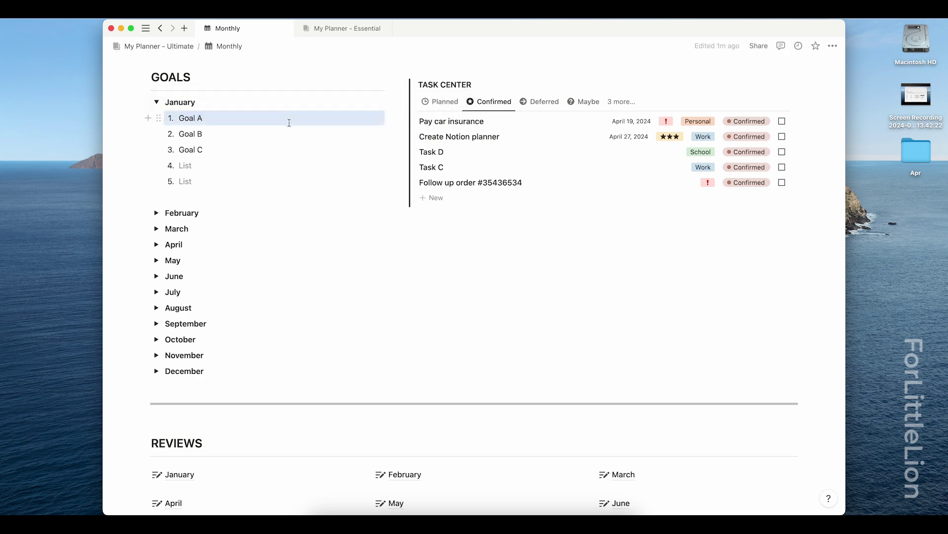
{"action": "left_click", "coordinate": [443, 102]}
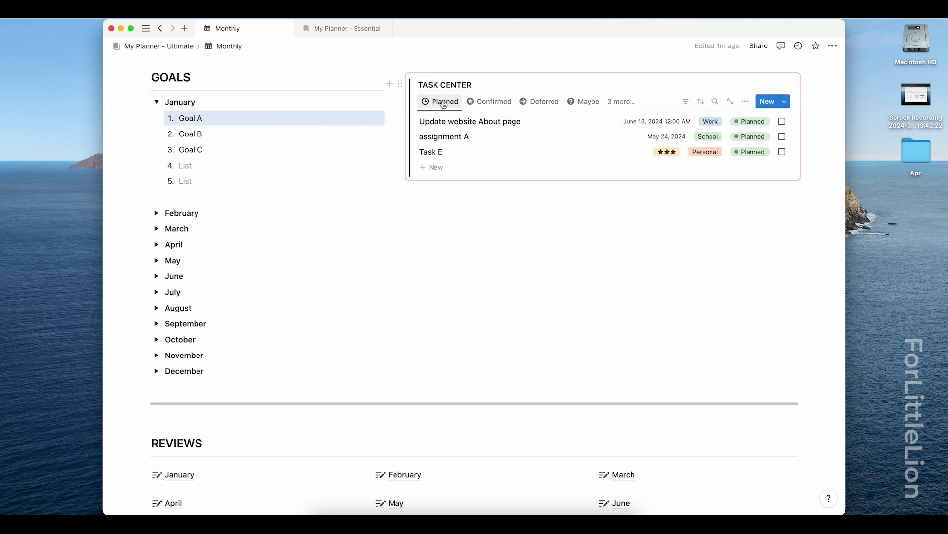
{"action": "left_click", "coordinate": [451, 166]}
{"action": "key", "text": "super+v"}
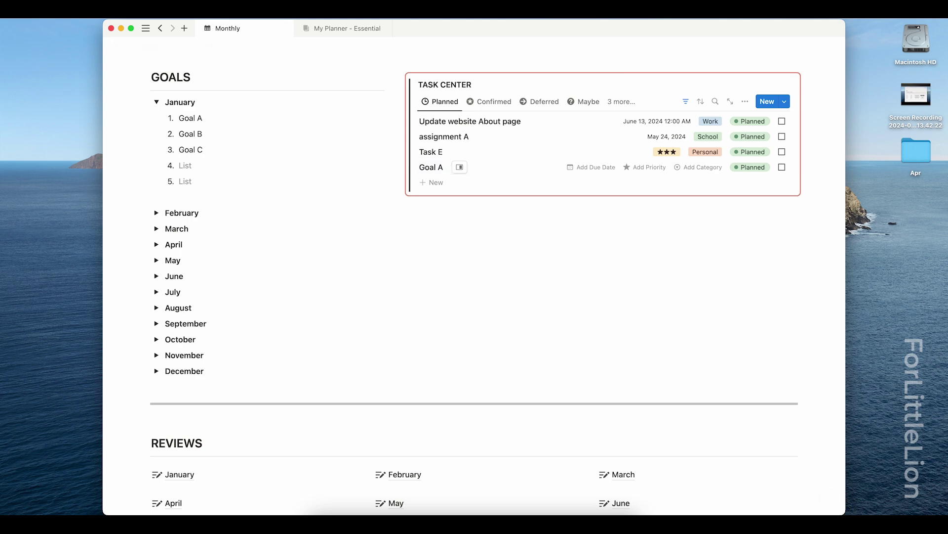
{"action": "key", "text": "Escape"}
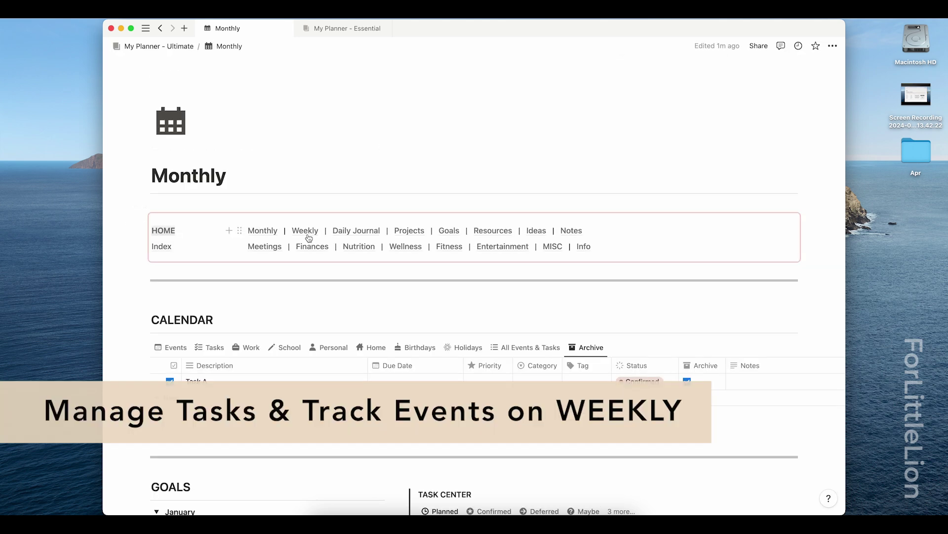
- Open the Weekly page and add a planned task named Task F to its Task Center
{"action": "left_click", "coordinate": [309, 236]}
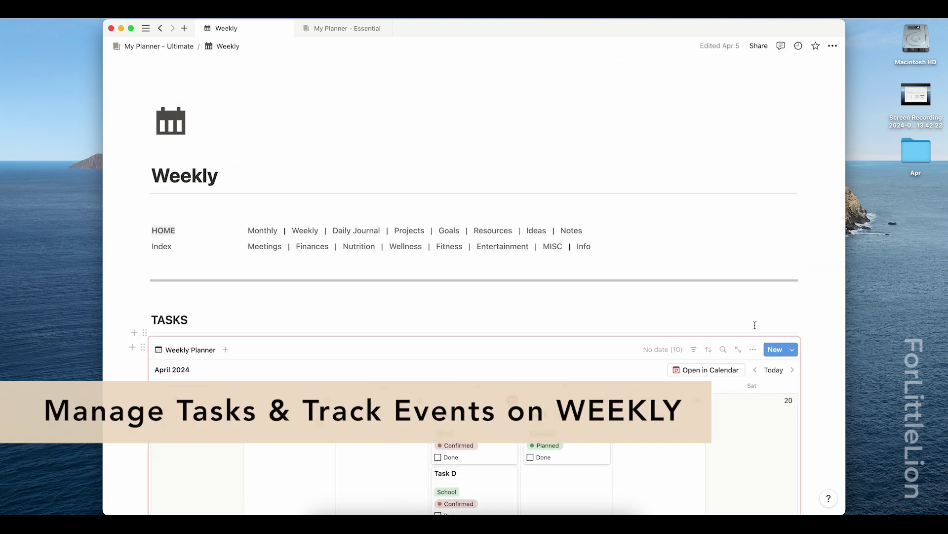
{"action": "scroll", "coordinate": [823, 326], "scroll_direction": "down", "scroll_amount": 5}
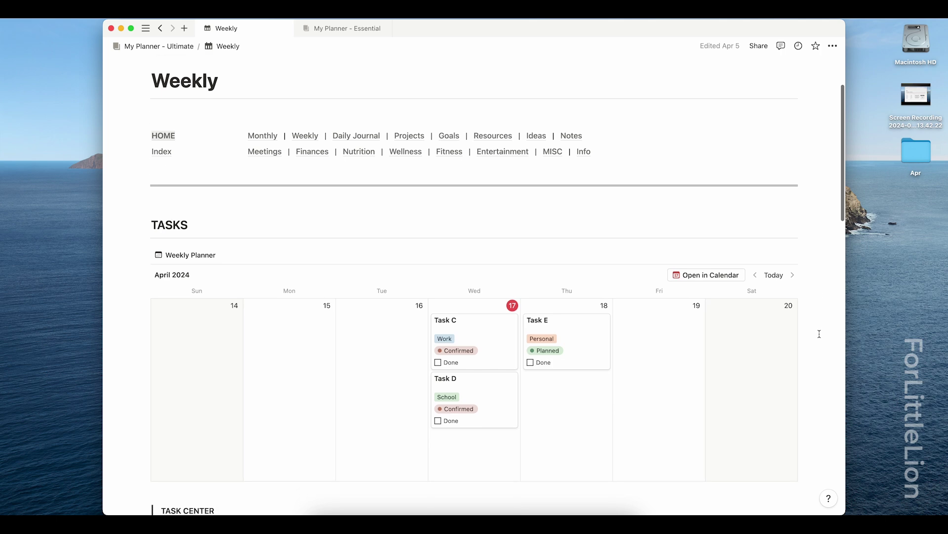
{"action": "scroll", "coordinate": [235, 222], "scroll_direction": "down", "scroll_amount": 6}
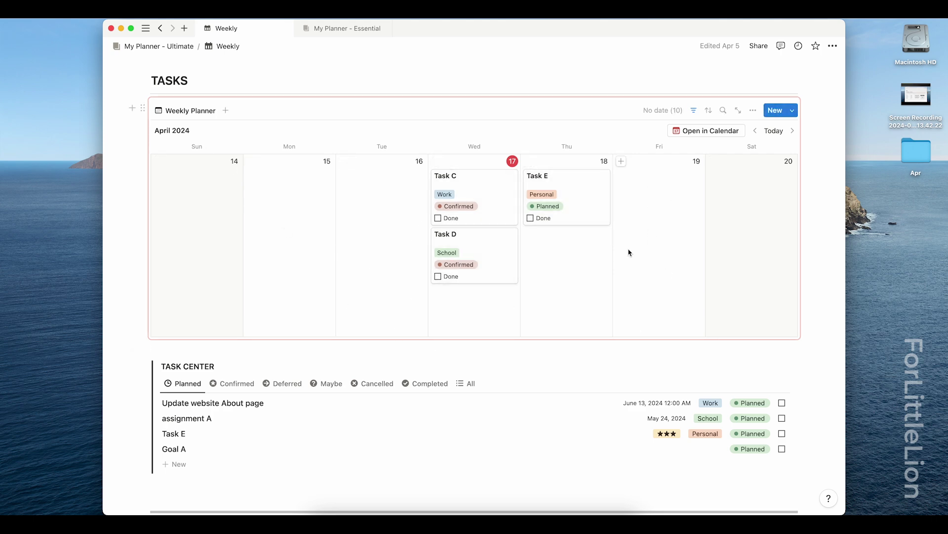
{"action": "scroll", "coordinate": [220, 354], "scroll_direction": "down", "scroll_amount": 3}
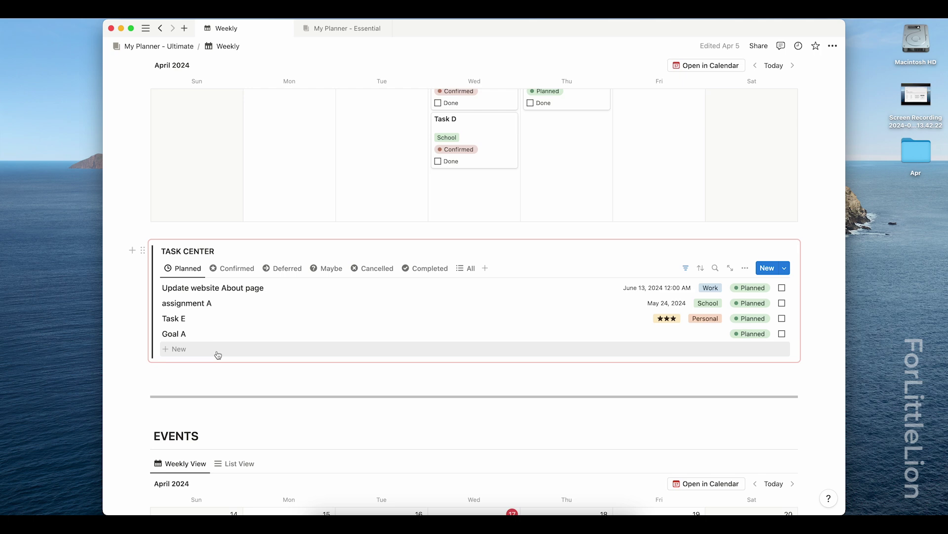
{"action": "left_click", "coordinate": [218, 355]}
{"action": "type", "text": "Tas"}
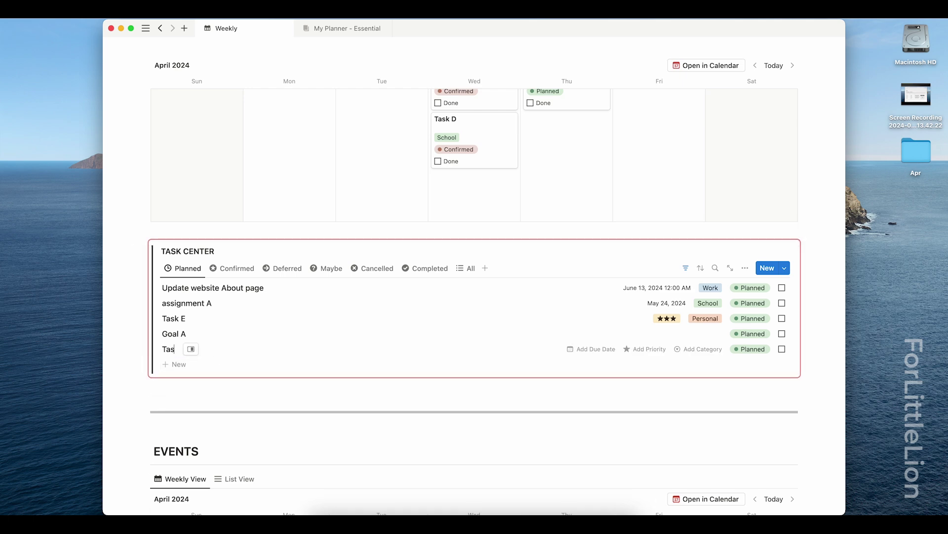
{"action": "type", "text": "k F"}
{"action": "key", "text": "Escape"}
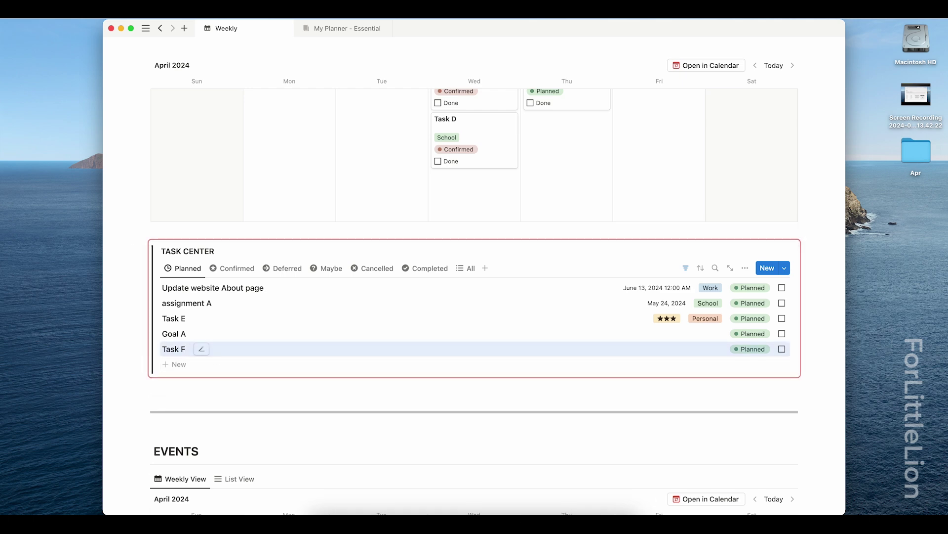
{"action": "key", "text": "Escape"}
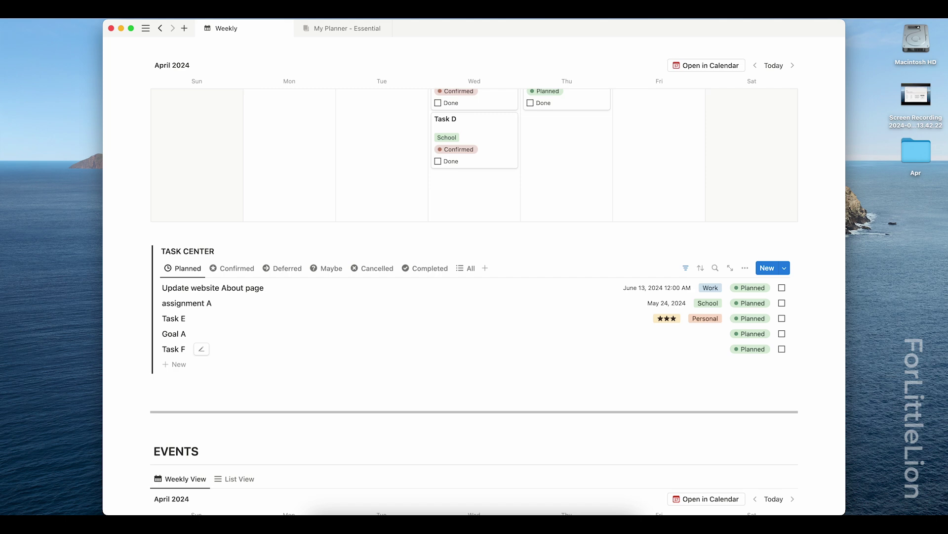
- Add Event F on May 1, 2024 with the Personal category to the Weekly page's events calendar
{"action": "scroll", "coordinate": [474, 247], "scroll_direction": "down", "scroll_amount": 10}
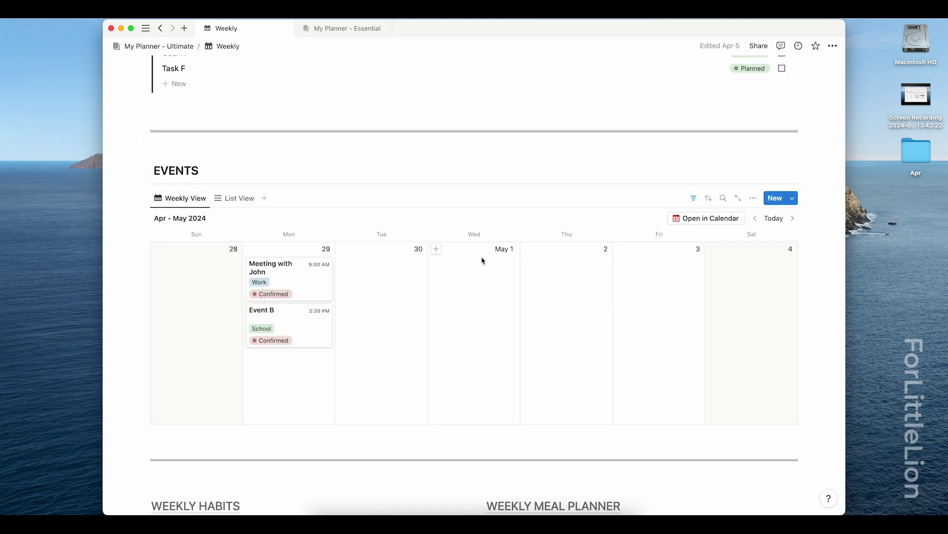
{"action": "left_click", "coordinate": [437, 249]}
{"action": "type", "text": "E"}
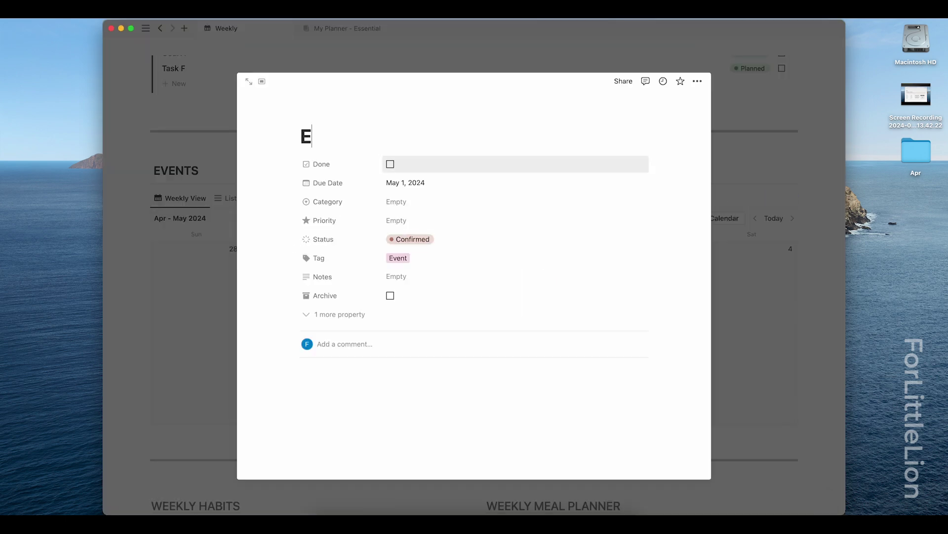
{"action": "type", "text": "vent F"}
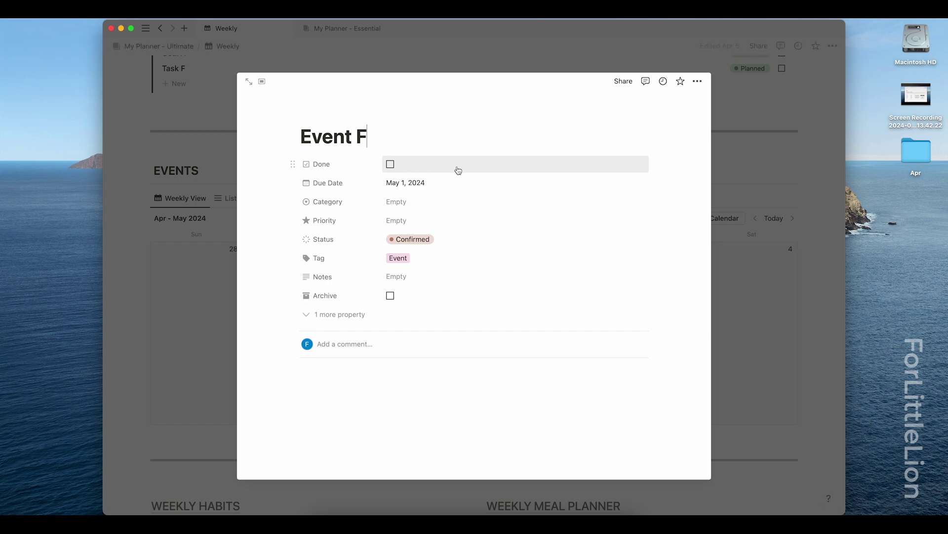
{"action": "left_click", "coordinate": [191, 168]}
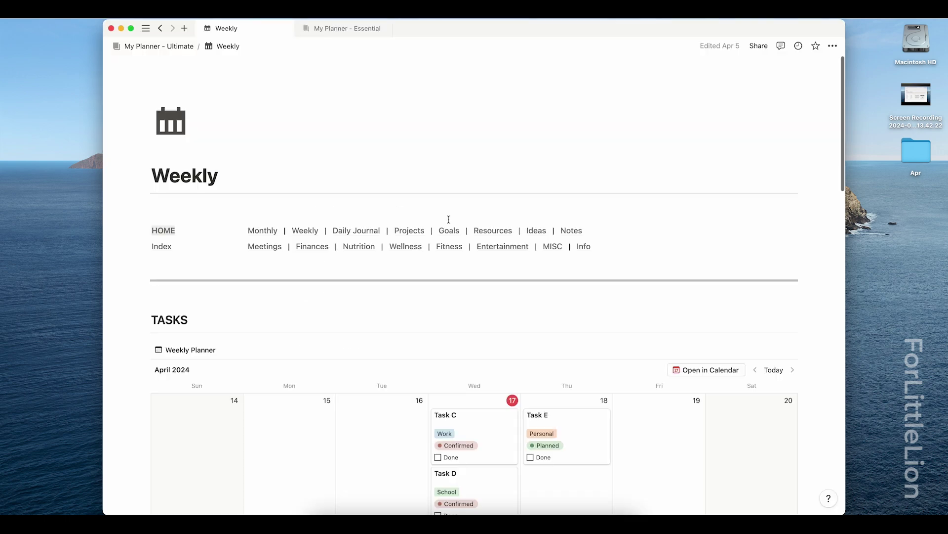
- Open the All Events & Tasks page from the index, examine the table and select all its entries
{"action": "left_click", "coordinate": [163, 247]}
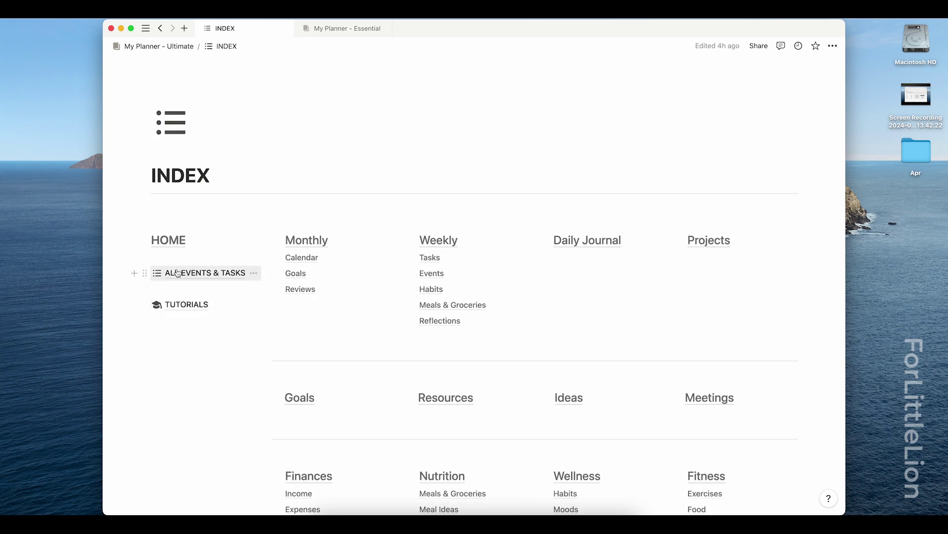
{"action": "left_click", "coordinate": [213, 275]}
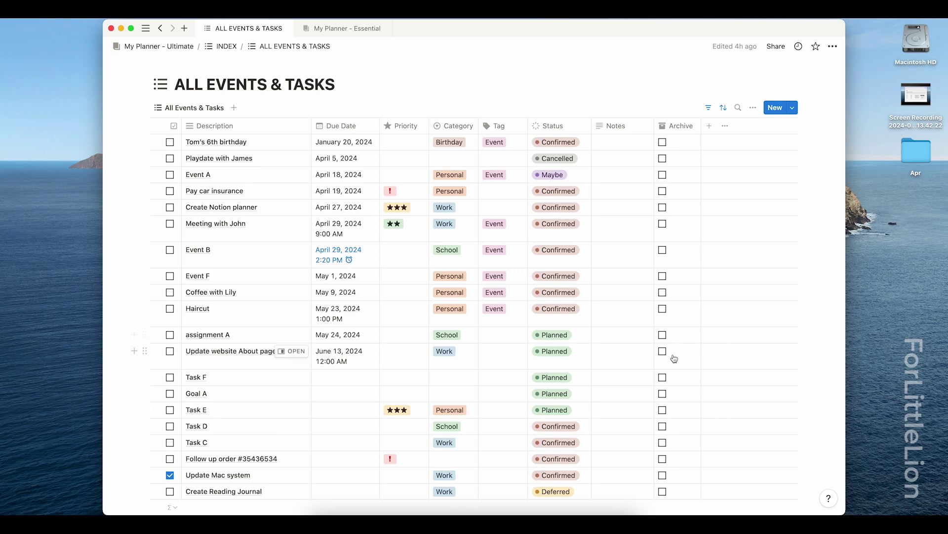
{"action": "scroll", "coordinate": [674, 356], "scroll_direction": "down", "scroll_amount": 5}
{"action": "scroll", "coordinate": [674, 358], "scroll_direction": "up", "scroll_amount": 5}
{"action": "left_click", "coordinate": [157, 126]}
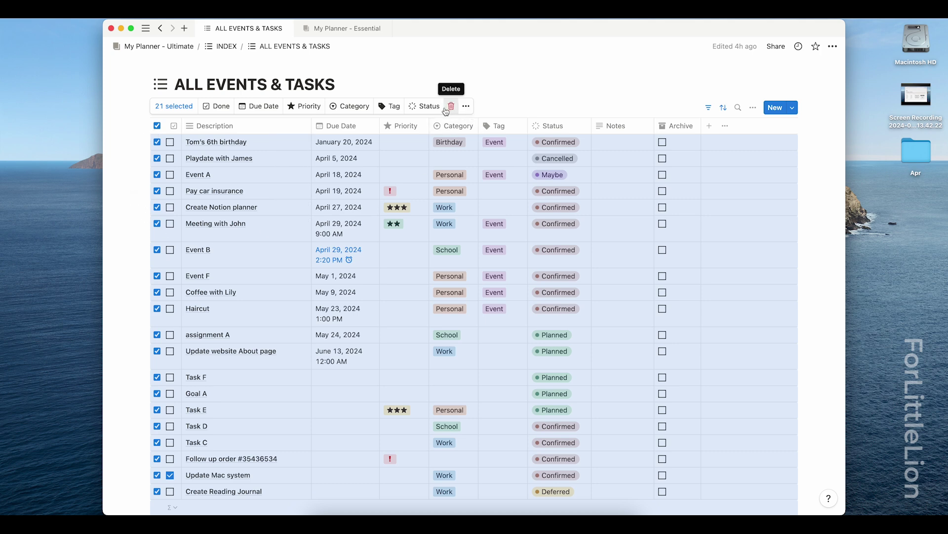
{"action": "key", "text": "Escape"}
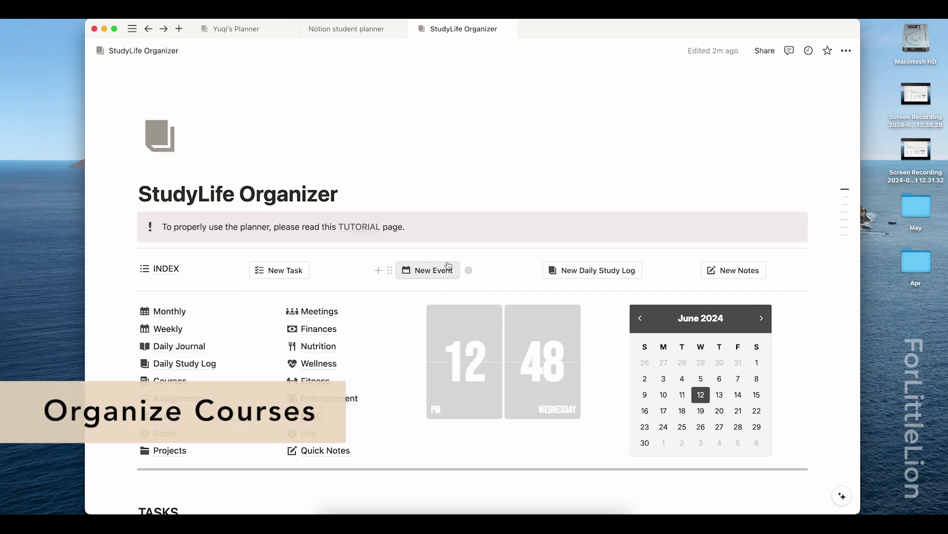
- Review the course list on the StudyLife Organizer home page and open the Courses page from the index
{"action": "scroll", "coordinate": [360, 405], "scroll_direction": "down", "scroll_amount": 10}
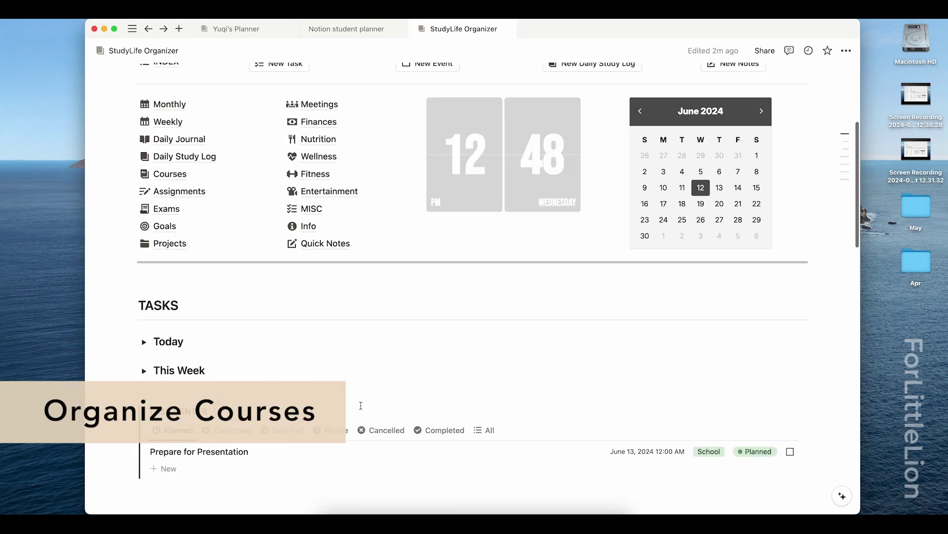
{"action": "scroll", "coordinate": [360, 405], "scroll_direction": "down", "scroll_amount": 5}
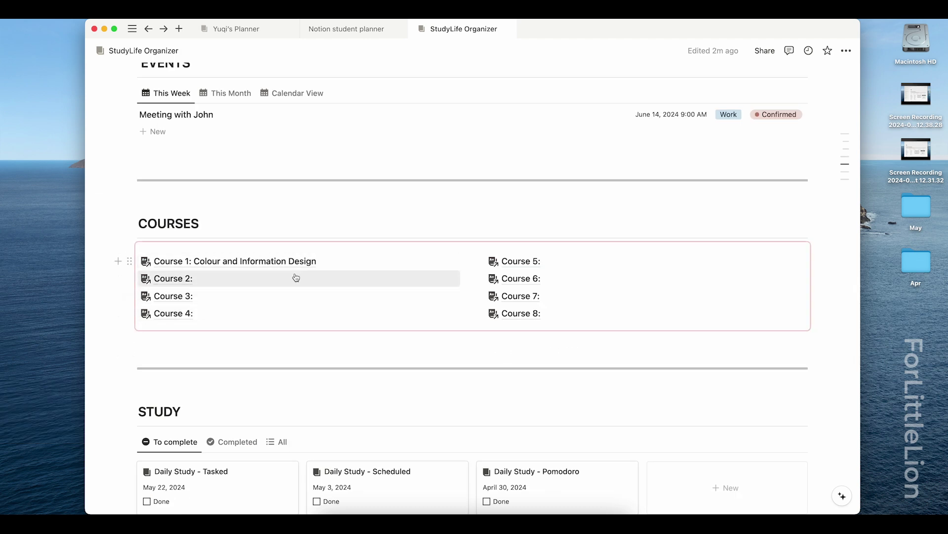
{"action": "mouse_move", "coordinate": [267, 264]}
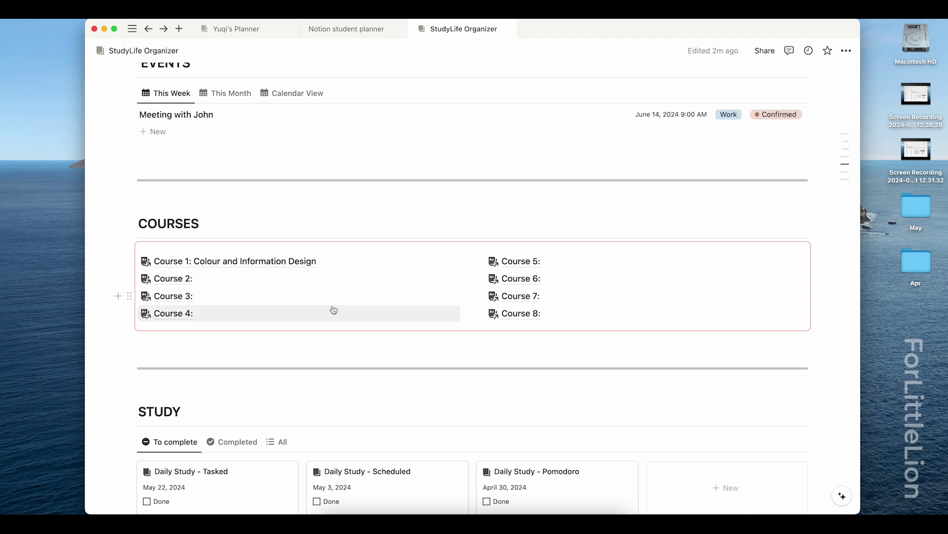
{"action": "scroll", "coordinate": [404, 273], "scroll_direction": "up", "scroll_amount": 15}
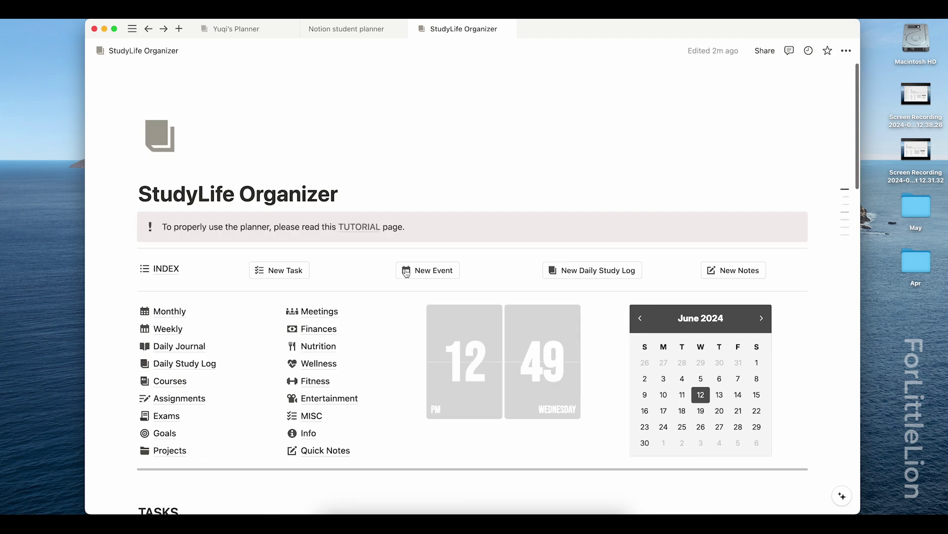
{"action": "left_click", "coordinate": [197, 386]}
{"action": "scroll", "coordinate": [331, 384], "scroll_direction": "down", "scroll_amount": 4}
- Set the hours in Course 1's class time to 11AM - 1PM on the Courses page
{"action": "left_click", "coordinate": [191, 197]}
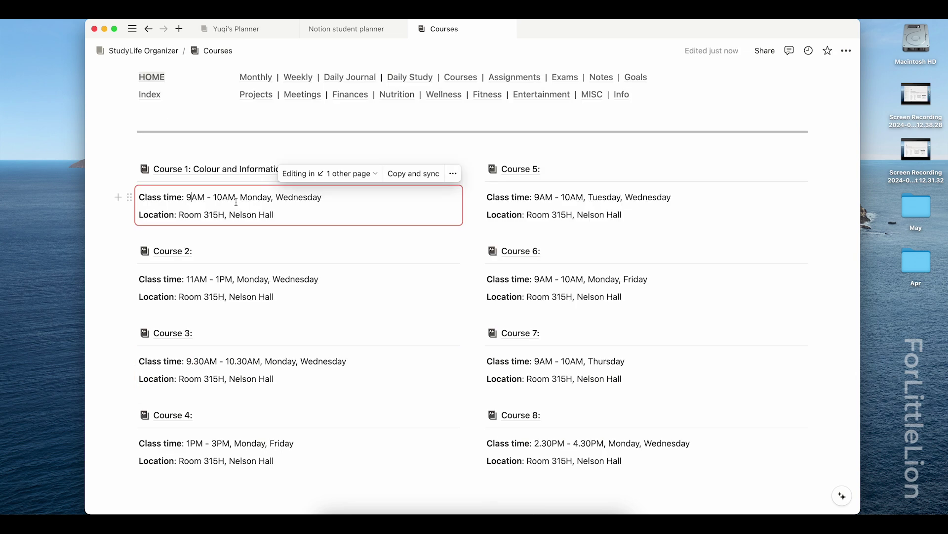
{"action": "key", "text": "BackSpace"}
{"action": "type", "text": "11"}
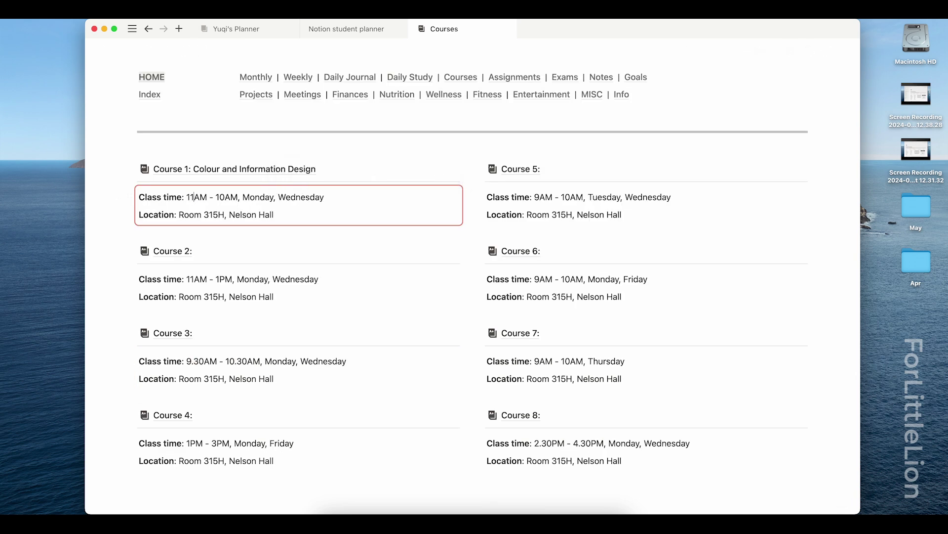
{"action": "left_click", "coordinate": [225, 197]}
{"action": "key", "text": "BackSpace"}
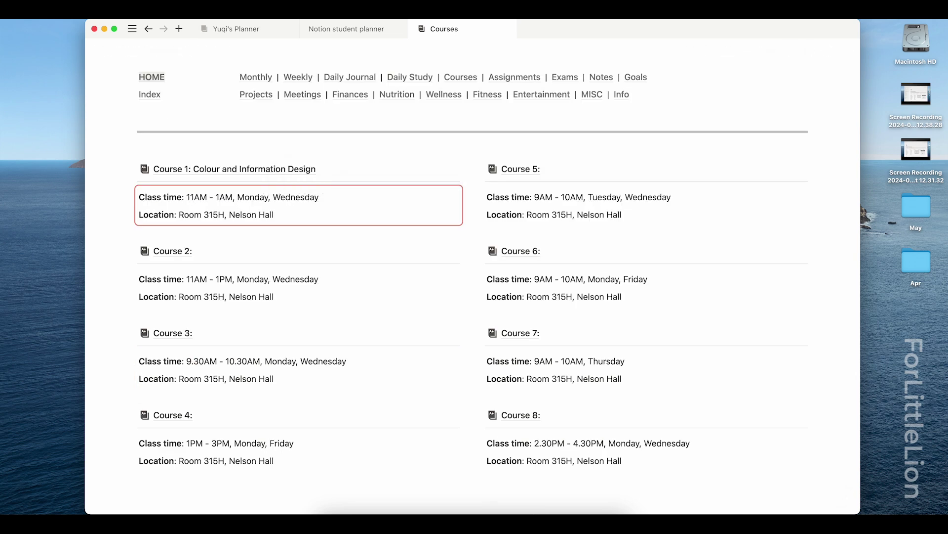
{"action": "key", "text": "Right"}
{"action": "key", "text": "Right"}
{"action": "key", "text": "BackSpace"}
{"action": "key", "text": "BackSpace"}
{"action": "type", "text": "PM"}
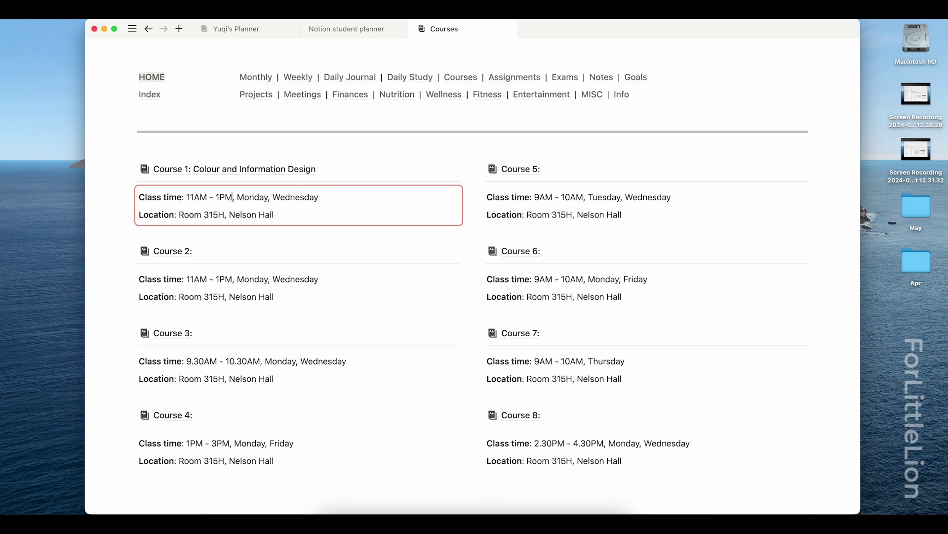
- Change Course 1's first class day to Tuesday and set its location to Room 111, Old Arts
{"action": "double_click", "coordinate": [250, 197]}
{"action": "type", "text": "Tuesday"}
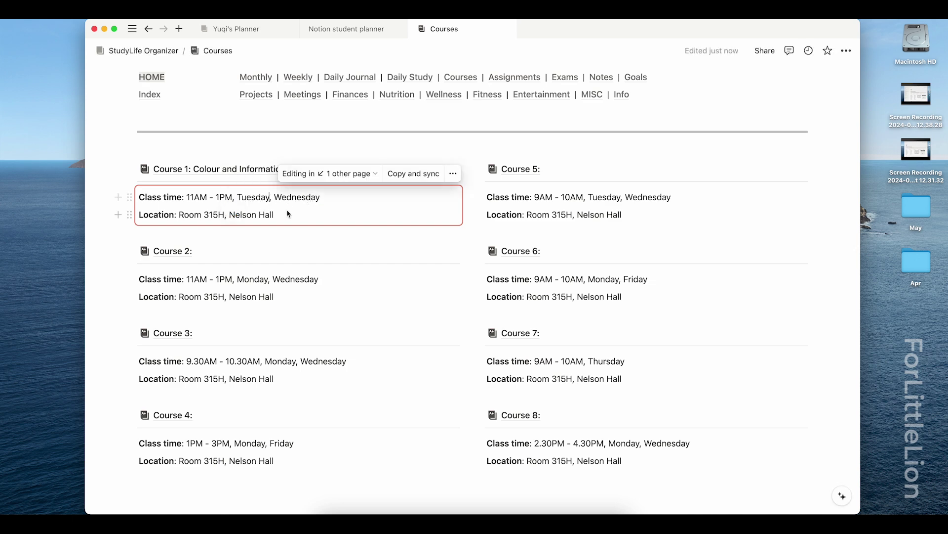
{"action": "left_click", "coordinate": [247, 201]}
{"action": "left_click", "coordinate": [247, 199]}
{"action": "scroll", "coordinate": [228, 268], "scroll_direction": "down", "scroll_amount": 3}
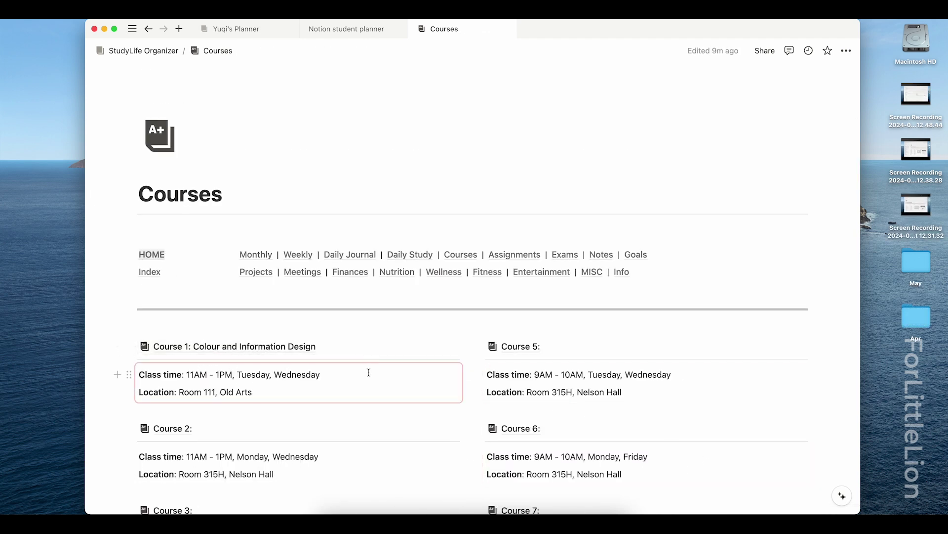
- Open the Course 1 page and replace the course name in its title with Biology
{"action": "left_click", "coordinate": [306, 346]}
{"action": "key", "text": "super+backslash"}
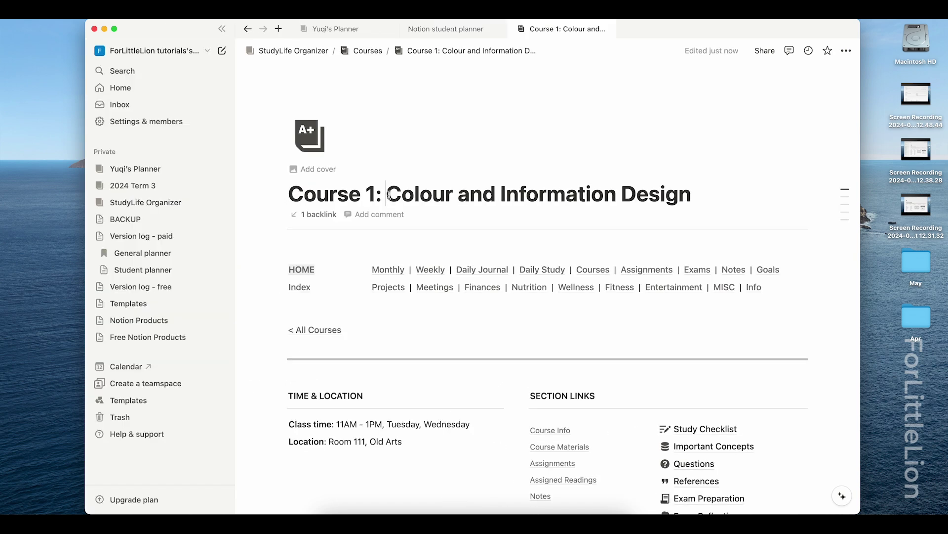
{"action": "left_click_drag", "start_coordinate": [389, 195], "coordinate": [686, 197]}
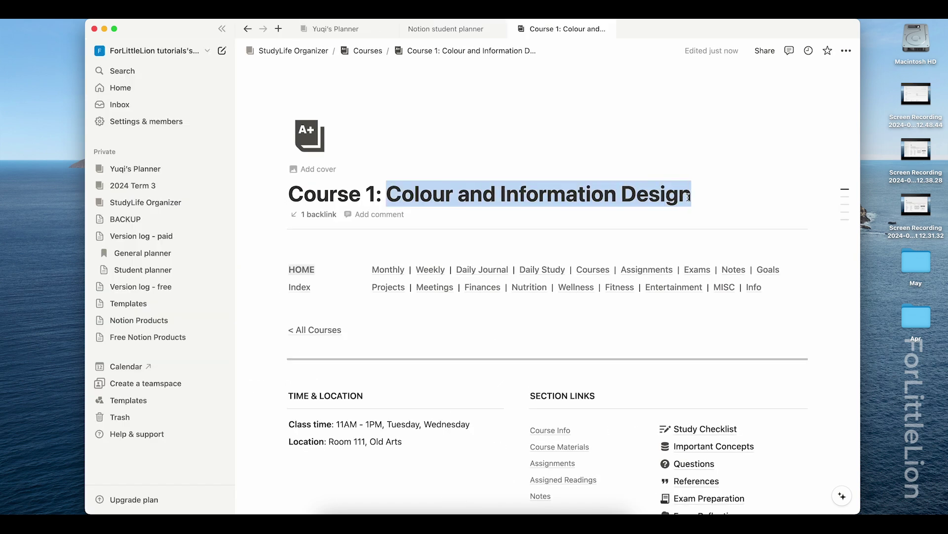
{"action": "type", "text": "Biolog"}
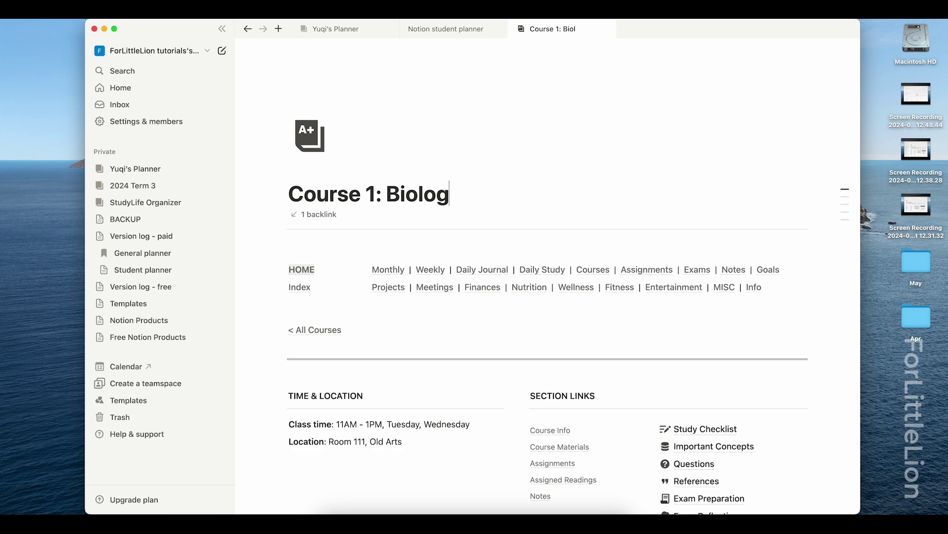
{"action": "type", "text": "y"}
{"action": "key", "text": "super+backslash"}
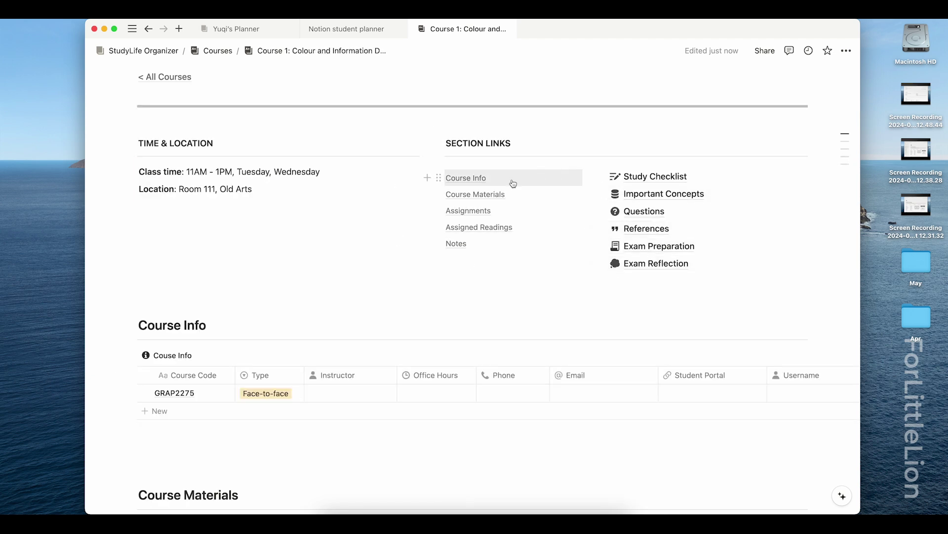
- Use the section links on the Course 1 page to examine its Course Info, Course Materials, Assignments and further sections
{"action": "left_click", "coordinate": [501, 182]}
{"action": "left_click", "coordinate": [489, 194]}
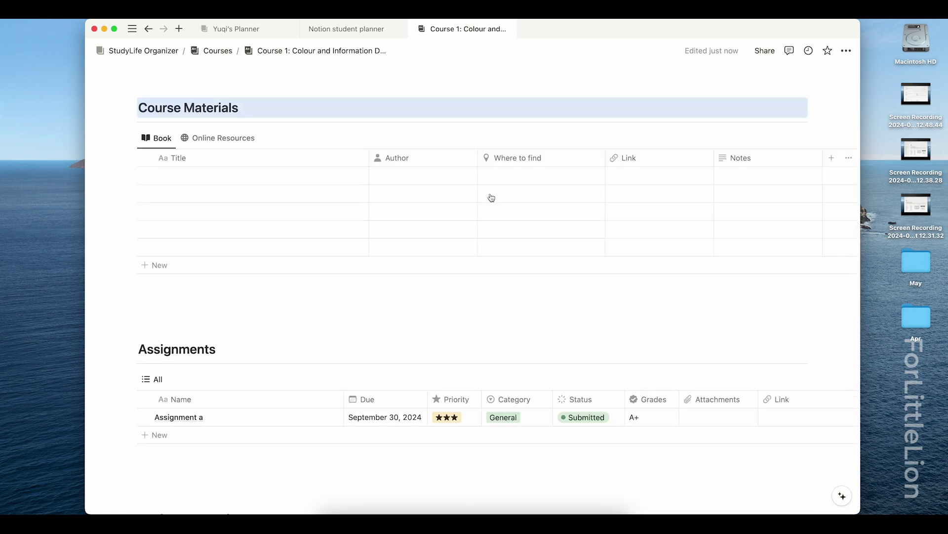
{"action": "scroll", "coordinate": [491, 194], "scroll_direction": "up", "scroll_amount": 6}
{"action": "left_click", "coordinate": [486, 194]}
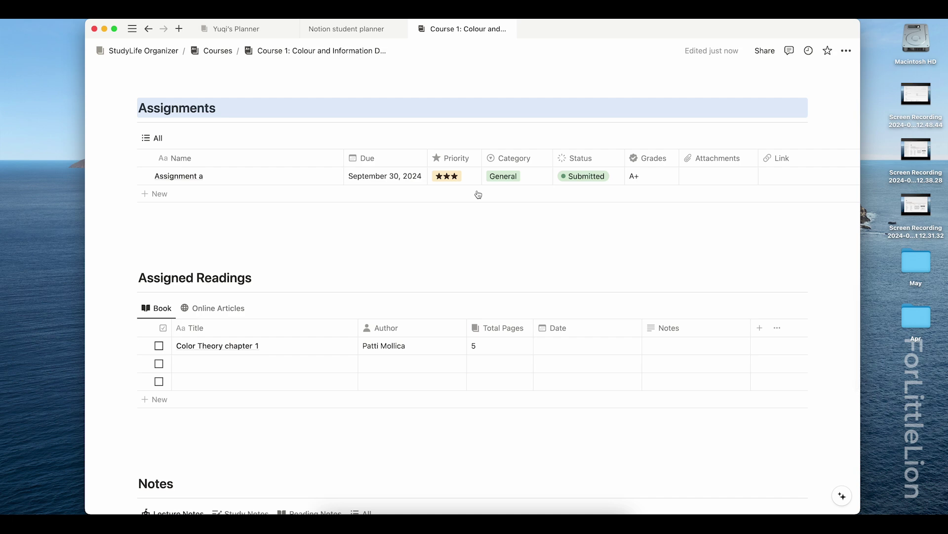
{"action": "scroll", "coordinate": [479, 194], "scroll_direction": "down", "scroll_amount": 3}
{"action": "scroll", "coordinate": [477, 193], "scroll_direction": "down", "scroll_amount": 3}
{"action": "scroll", "coordinate": [477, 190], "scroll_direction": "up", "scroll_amount": 15}
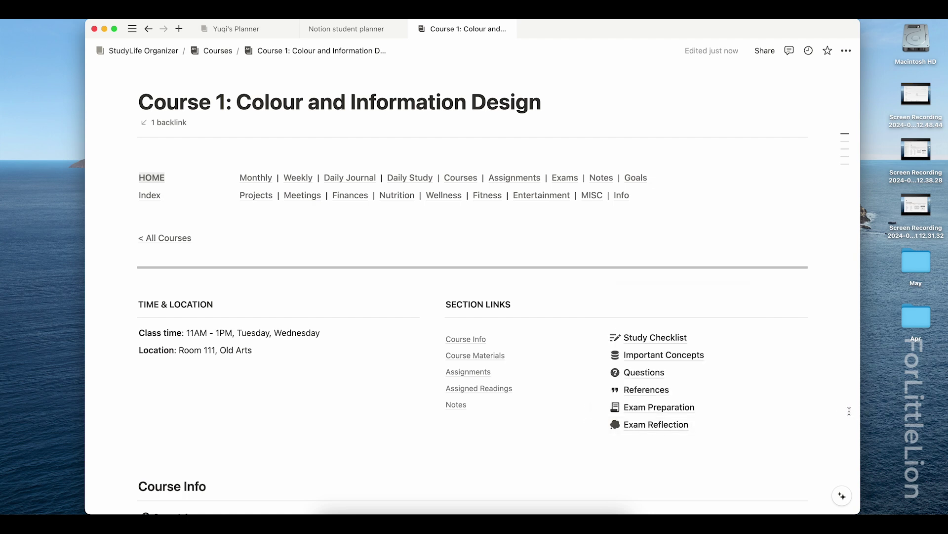
- Go to Course 1's Assignments section and read the usage notes at the end of the page
{"action": "scroll", "coordinate": [849, 411], "scroll_direction": "down", "scroll_amount": 1}
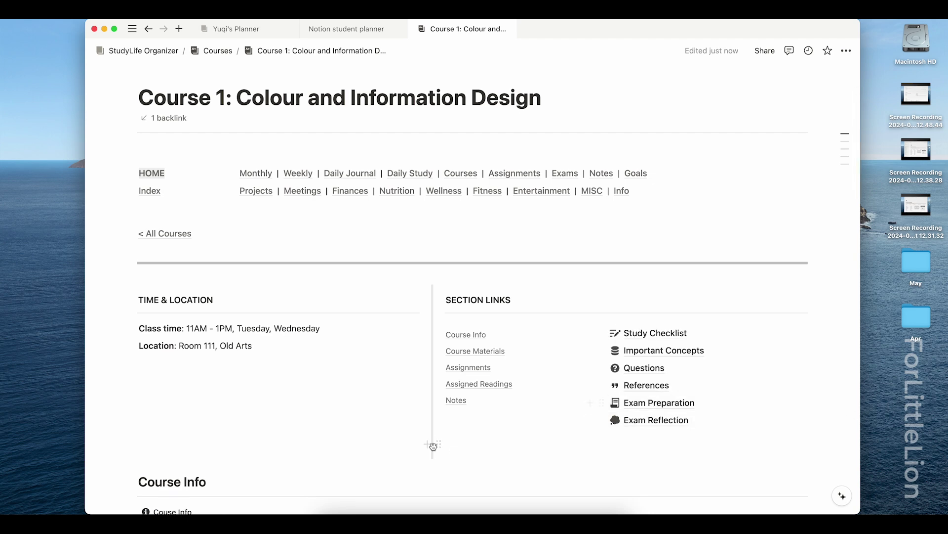
{"action": "left_click", "coordinate": [469, 368]}
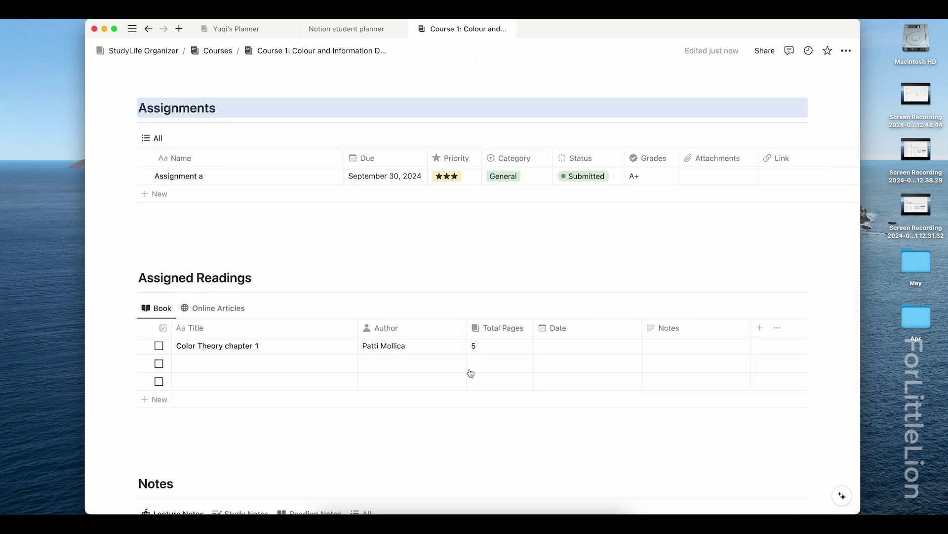
{"action": "scroll", "coordinate": [470, 373], "scroll_direction": "down", "scroll_amount": 10}
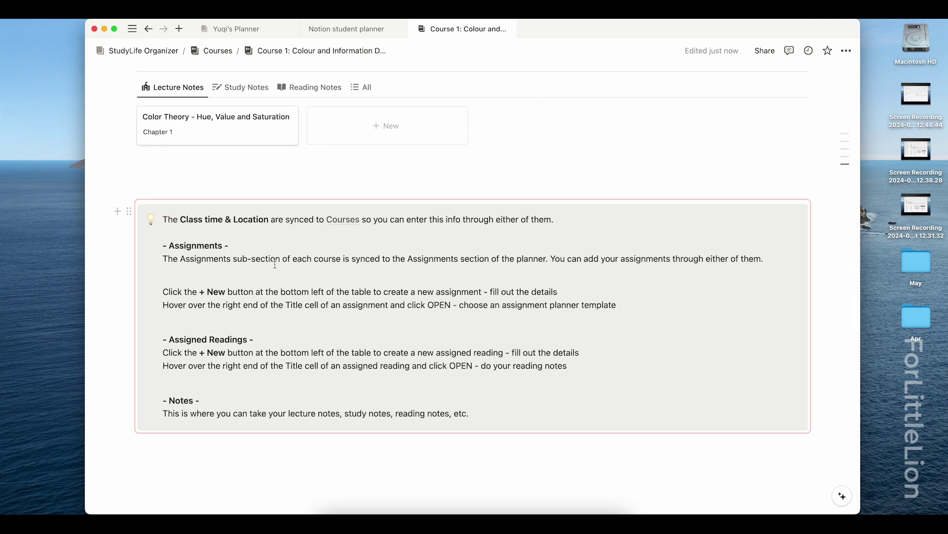
{"action": "scroll", "coordinate": [389, 307], "scroll_direction": "up", "scroll_amount": 10}
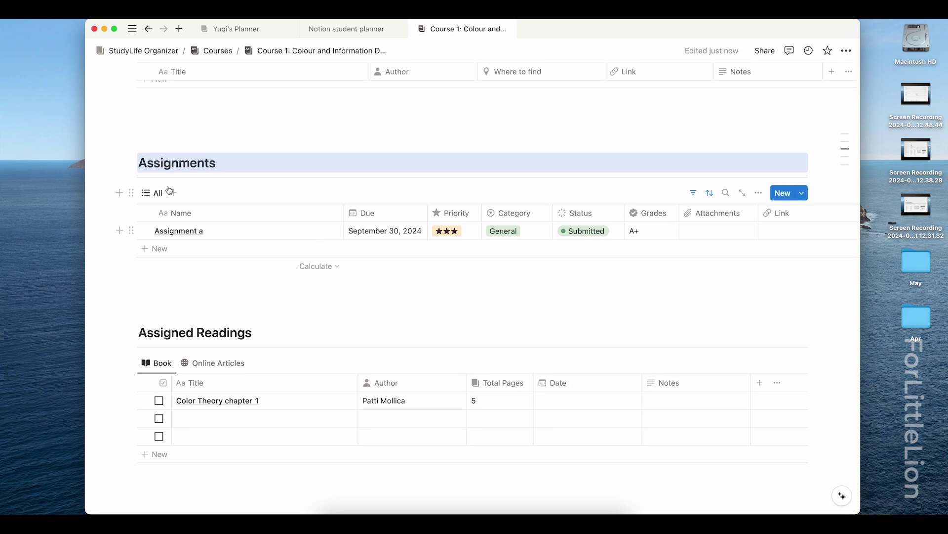
- Add a new assignment named Assignment b to Course 1's Assignments table
{"action": "left_click", "coordinate": [196, 248]}
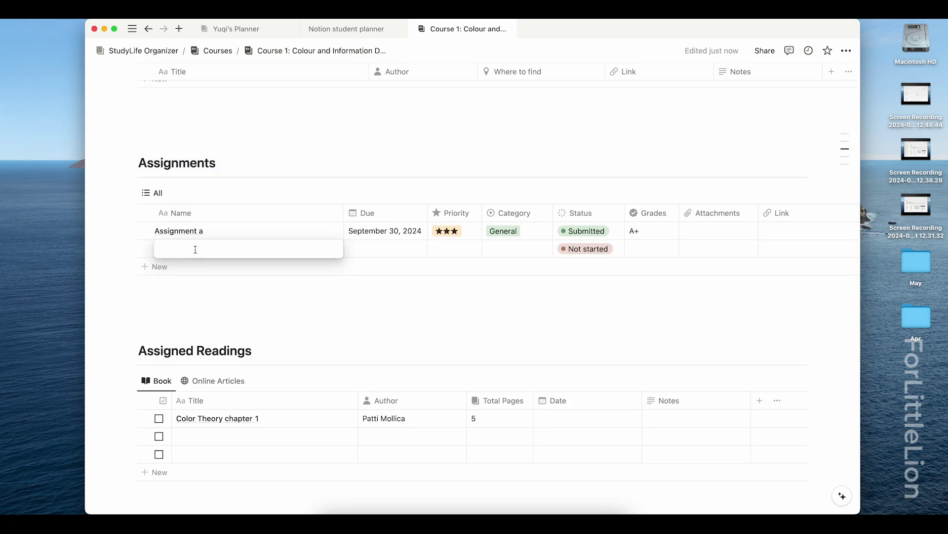
{"action": "type", "text": "Assignment b"}
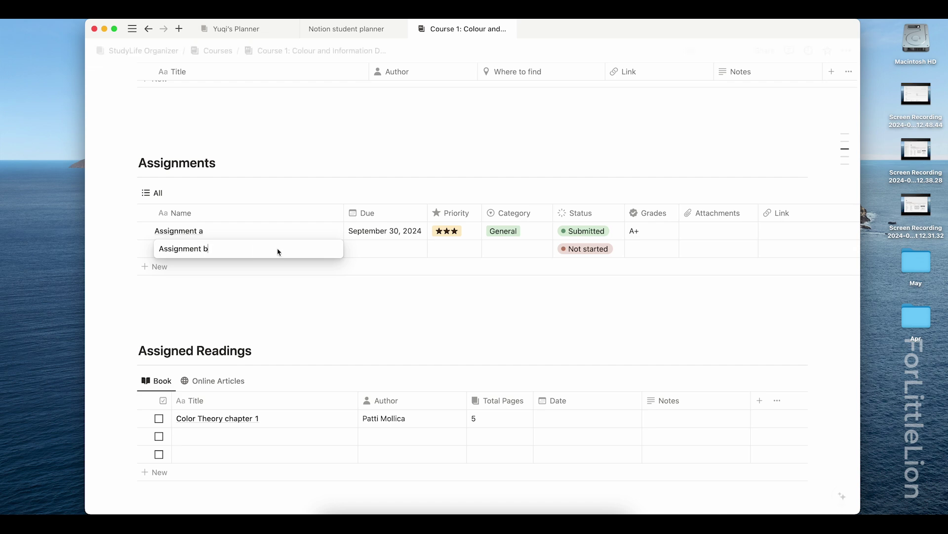
{"action": "key", "text": "Escape"}
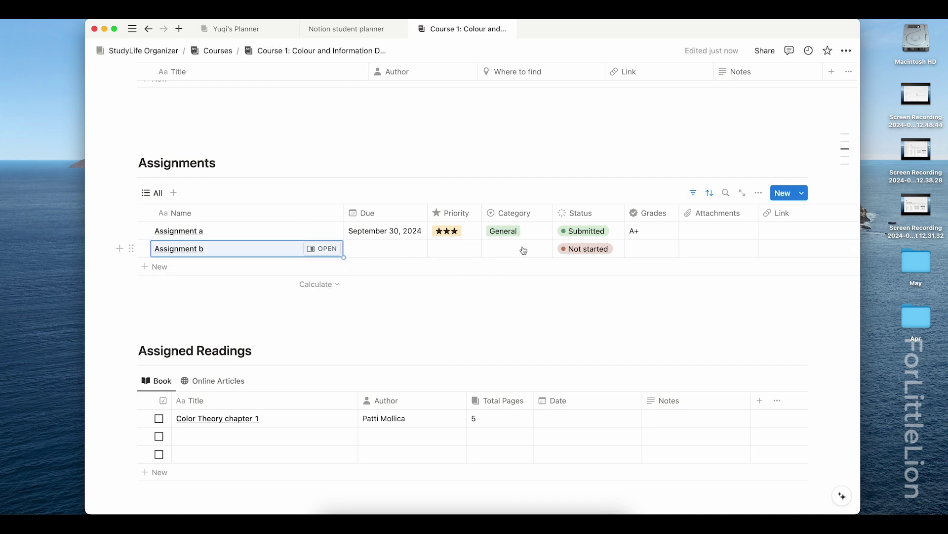
- Inspect the Attachments and Link fields of Assignment b without entering anything
{"action": "left_click", "coordinate": [714, 253]}
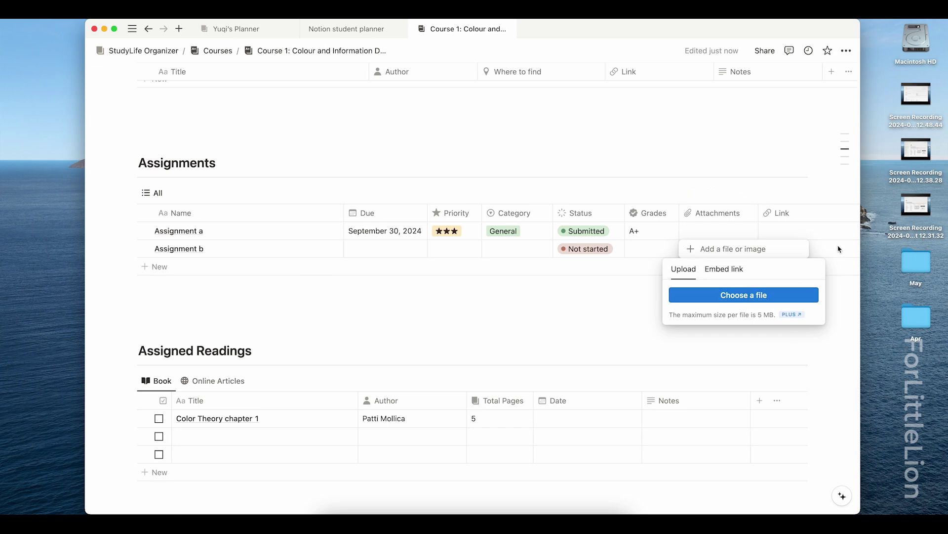
{"action": "left_click", "coordinate": [817, 252]}
{"action": "left_click", "coordinate": [819, 253]}
{"action": "left_click", "coordinate": [817, 252]}
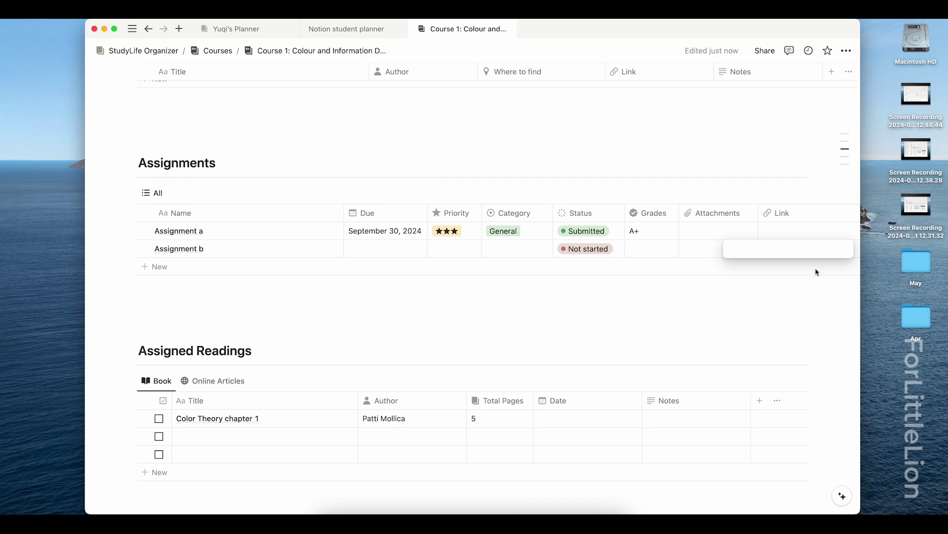
{"action": "key", "text": "Escape"}
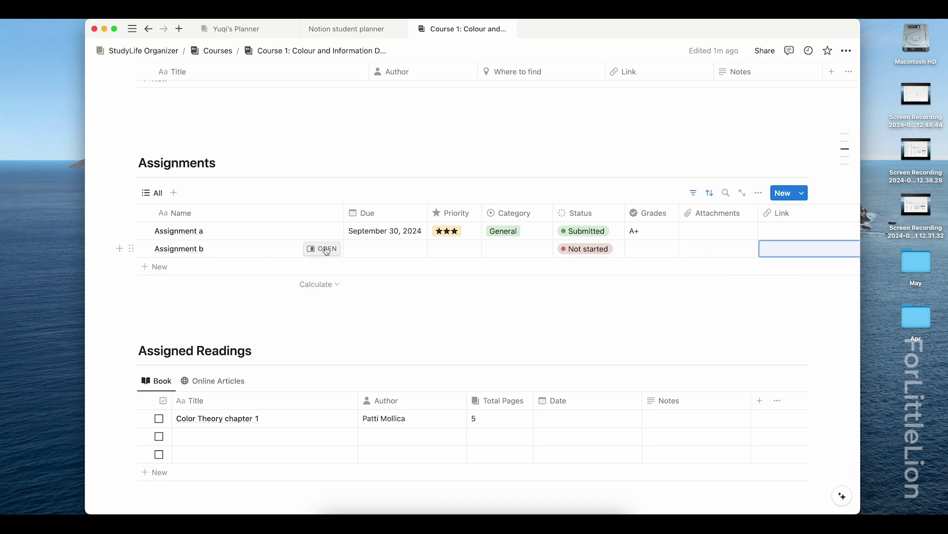
- Open Assignment b, apply the Project Planner Template and view it as a full page
{"action": "left_click", "coordinate": [331, 253]}
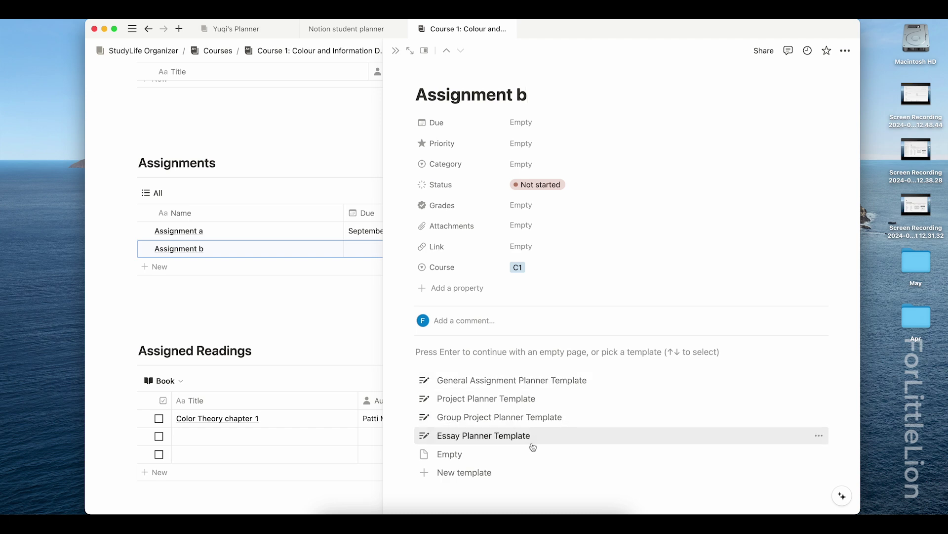
{"action": "left_click", "coordinate": [574, 397]}
{"action": "scroll", "coordinate": [575, 394], "scroll_direction": "down", "scroll_amount": 3}
{"action": "scroll", "coordinate": [575, 393], "scroll_direction": "down", "scroll_amount": 4}
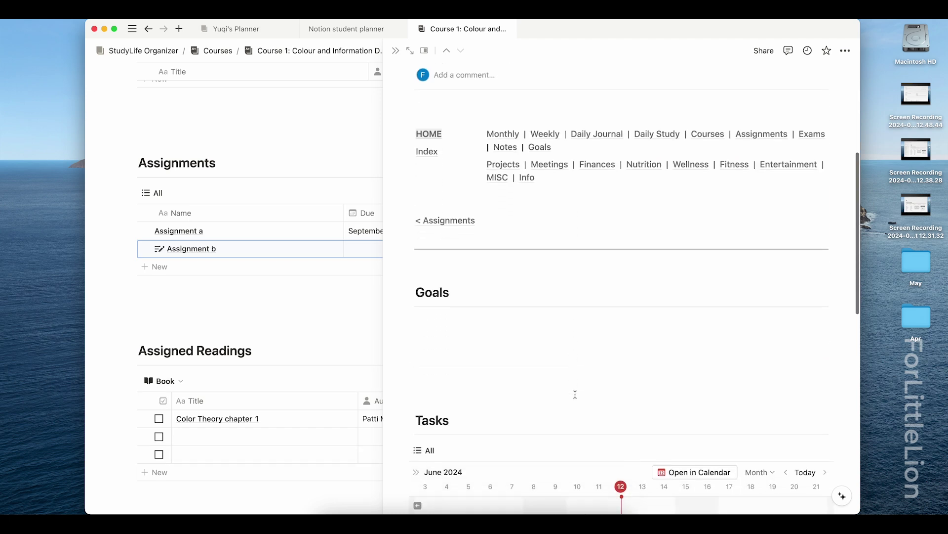
{"action": "left_click", "coordinate": [410, 55]}
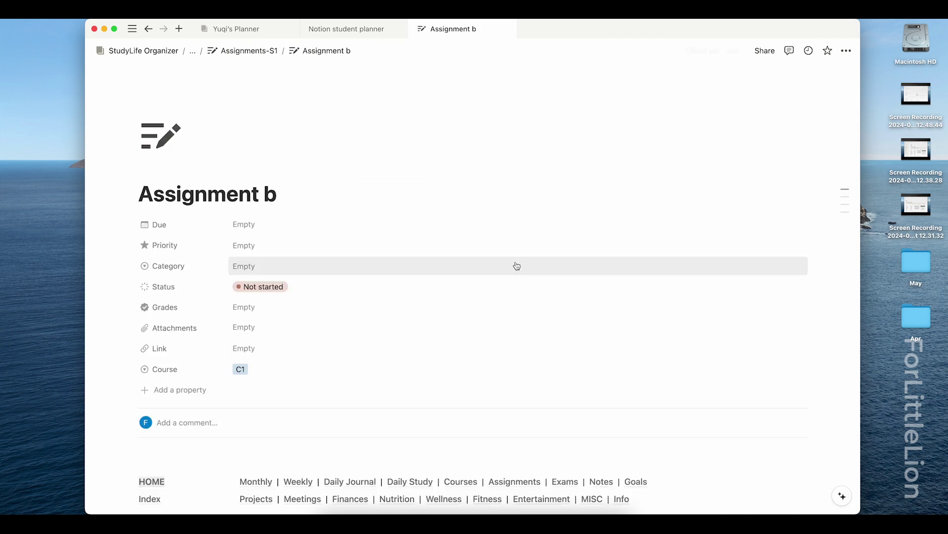
{"action": "scroll", "coordinate": [516, 267], "scroll_direction": "down", "scroll_amount": 6}
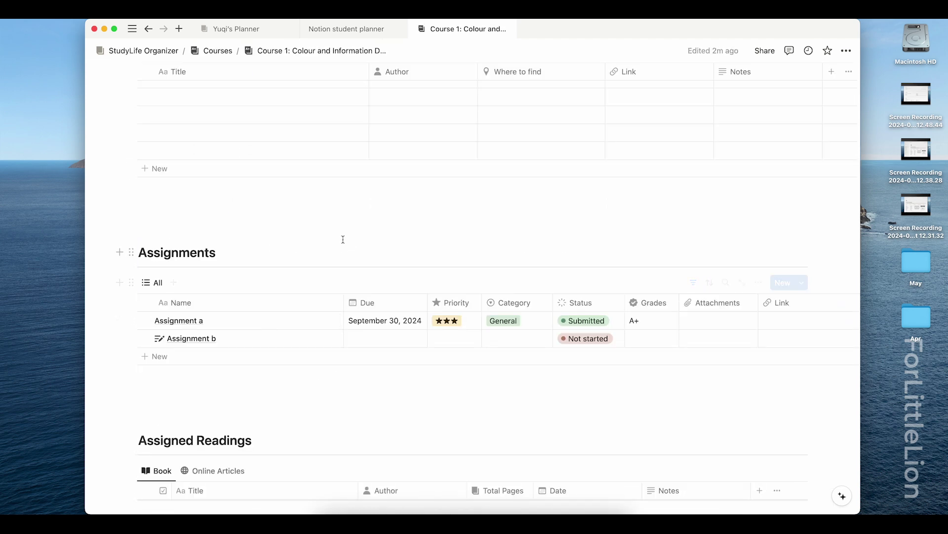
- Open the planner's Assignments page from the Course 1 page and bring its assignments table into view
{"action": "scroll", "coordinate": [343, 240], "scroll_direction": "up", "scroll_amount": 15}
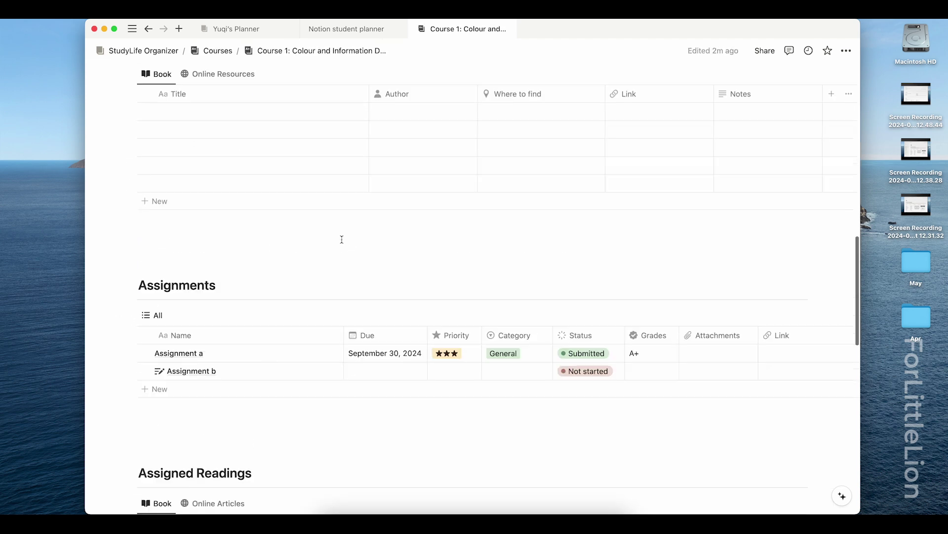
{"action": "scroll", "coordinate": [342, 239], "scroll_direction": "up", "scroll_amount": 3}
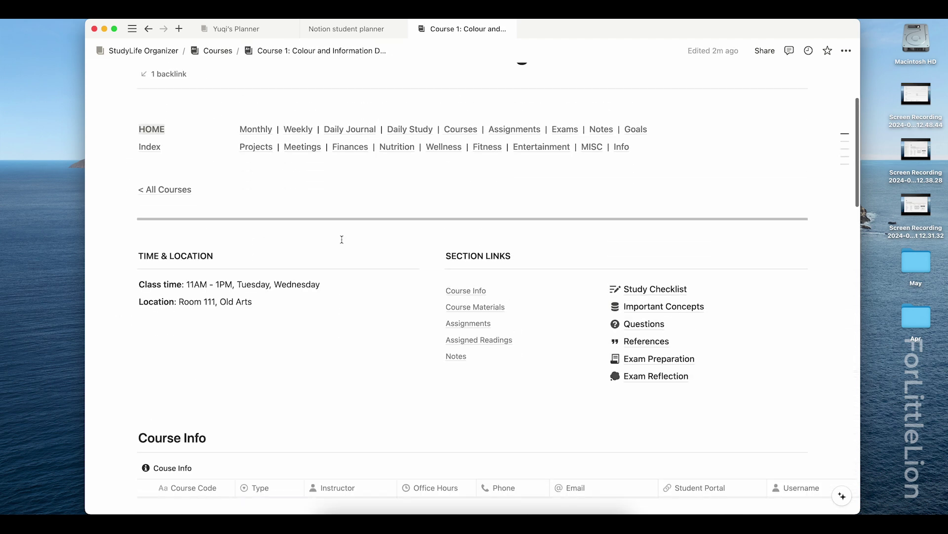
{"action": "left_click", "coordinate": [523, 131]}
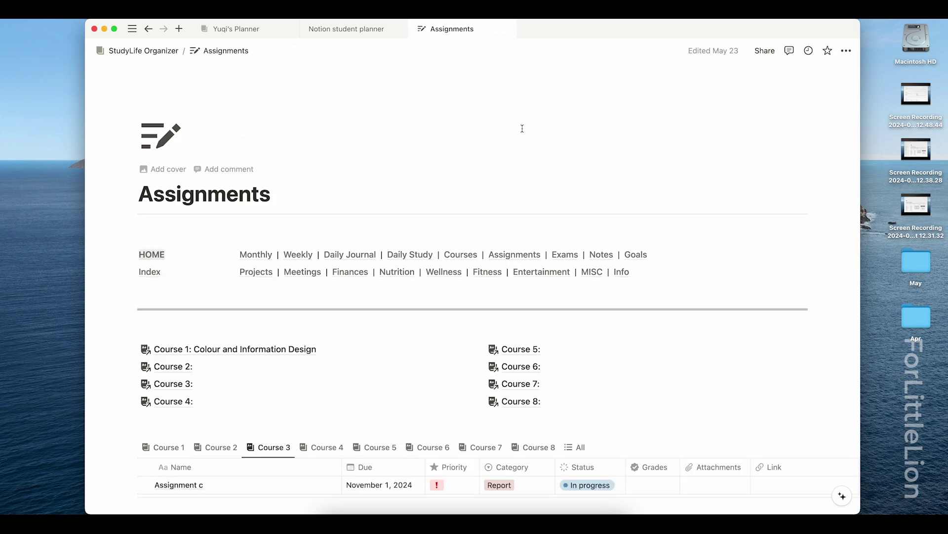
{"action": "scroll", "coordinate": [521, 207], "scroll_direction": "down", "scroll_amount": 5}
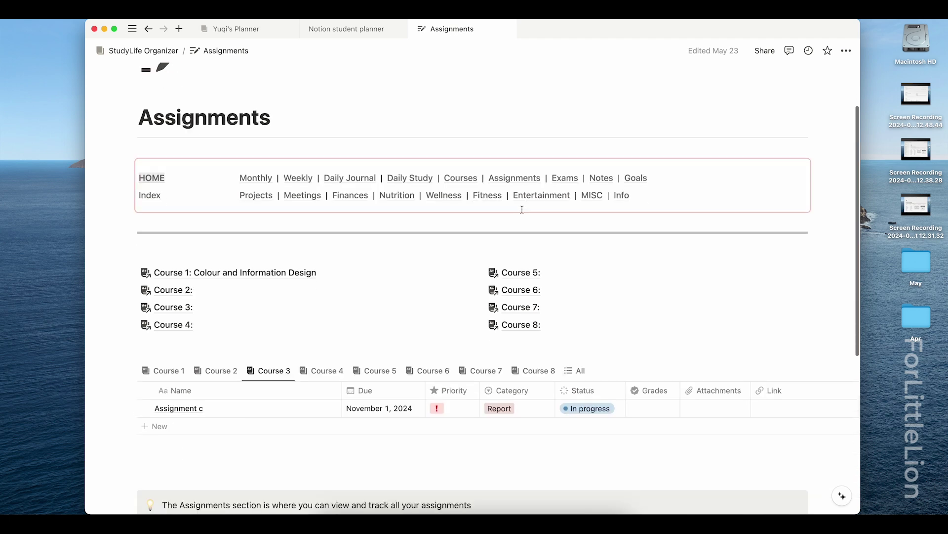
- Look through the assignments in the Course 1, Course 2, Course 3 and Course 4 views
{"action": "left_click", "coordinate": [167, 314]}
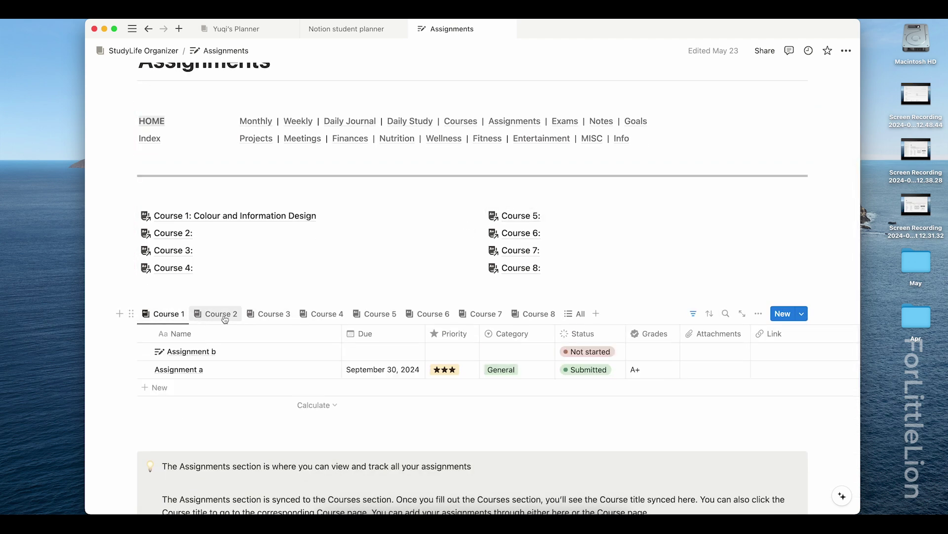
{"action": "left_click", "coordinate": [224, 316]}
{"action": "left_click", "coordinate": [269, 314]}
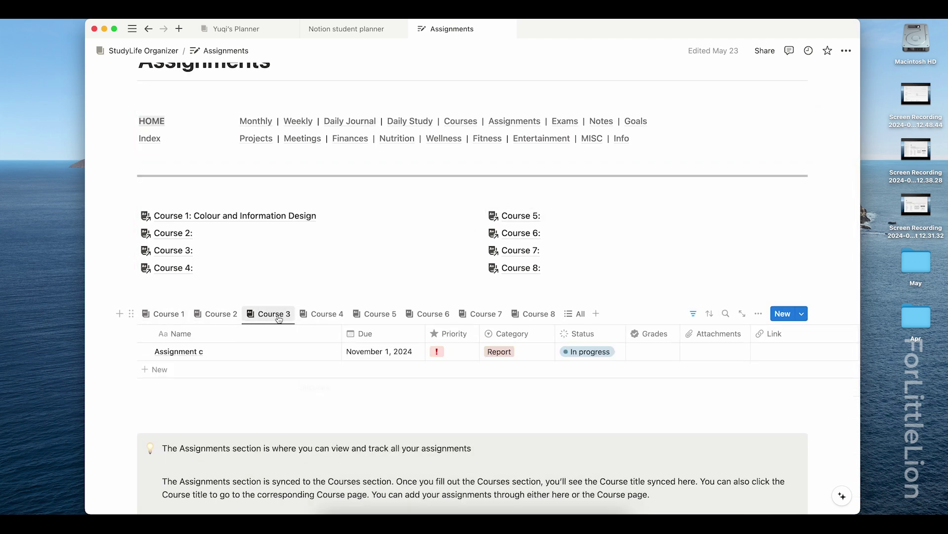
{"action": "left_click", "coordinate": [328, 316]}
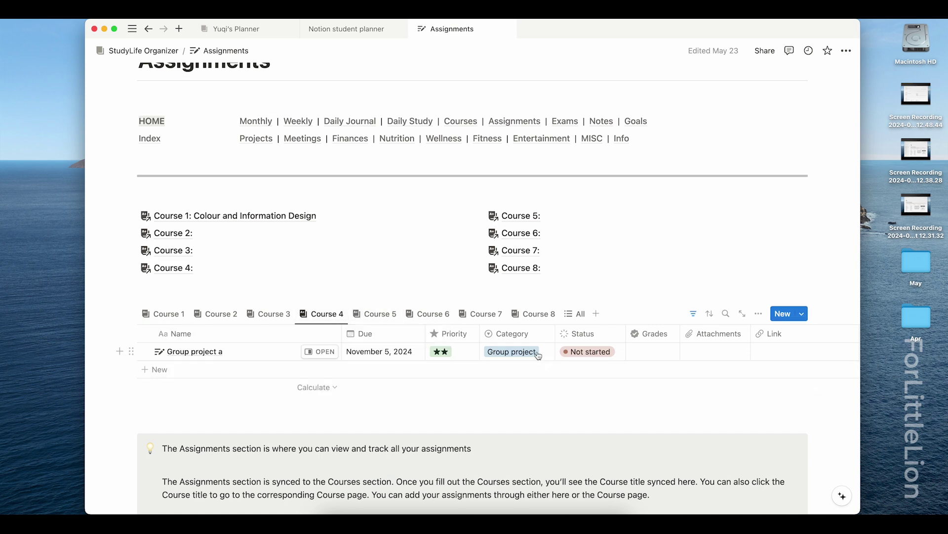
{"action": "scroll", "coordinate": [329, 361], "scroll_direction": "up", "scroll_amount": 1}
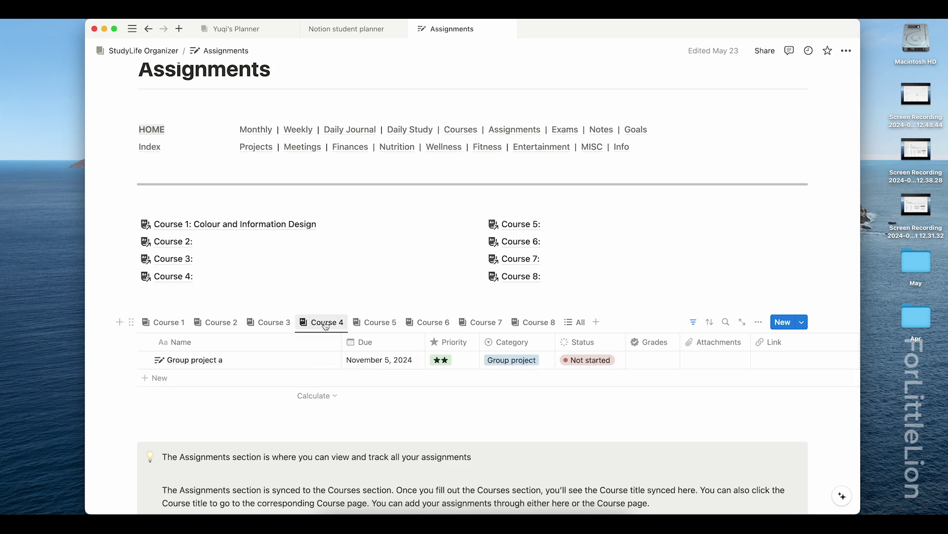
{"action": "left_click", "coordinate": [216, 322]}
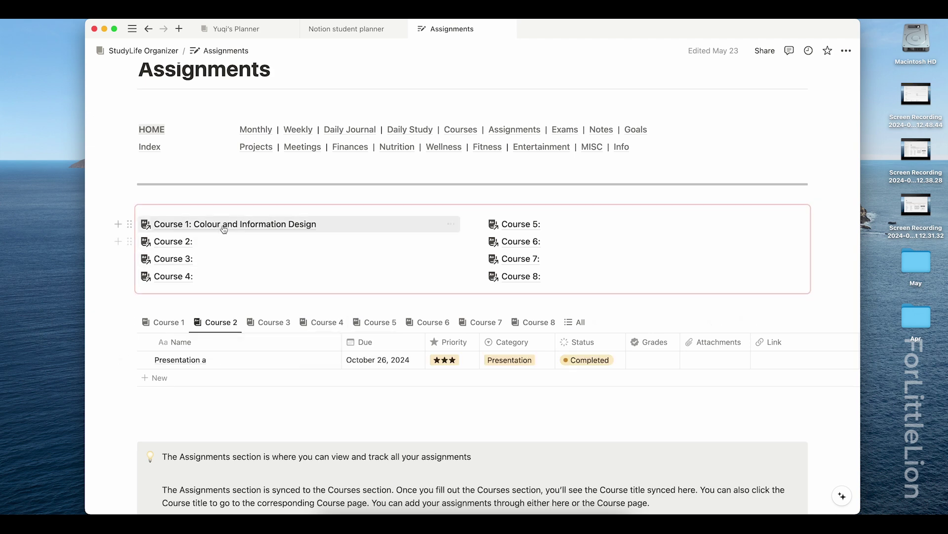
- Open the Course 1 page, and create a study log from the home page's STUDY section with the Daily Study - Pomodoro template
{"action": "left_click", "coordinate": [230, 224]}
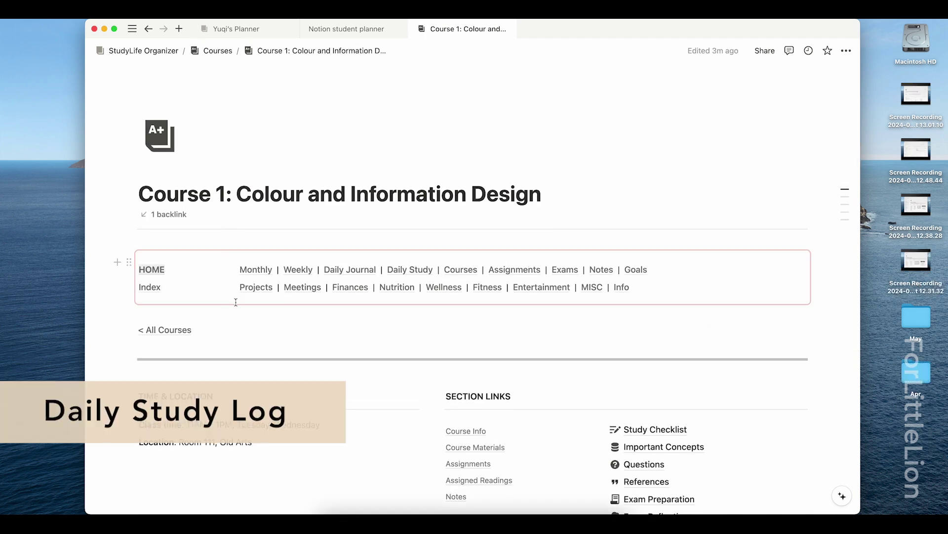
{"action": "left_click", "coordinate": [157, 271]}
{"action": "scroll", "coordinate": [312, 335], "scroll_direction": "down", "scroll_amount": 15}
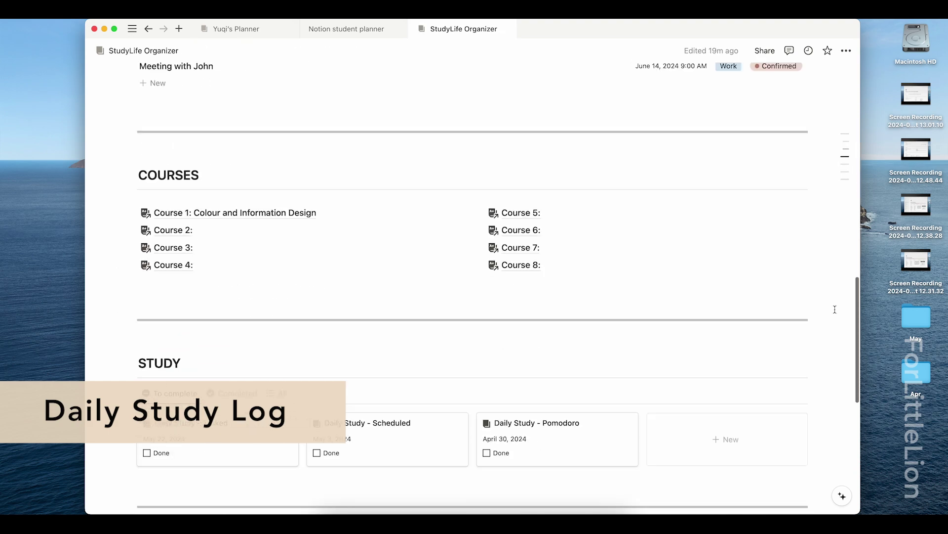
{"action": "scroll", "coordinate": [835, 310], "scroll_direction": "down", "scroll_amount": 3}
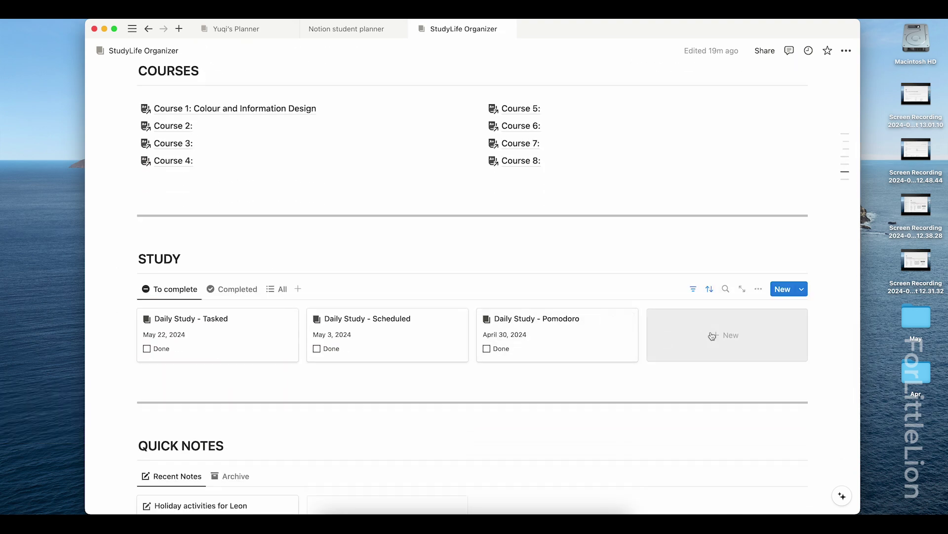
{"action": "left_click", "coordinate": [716, 337]}
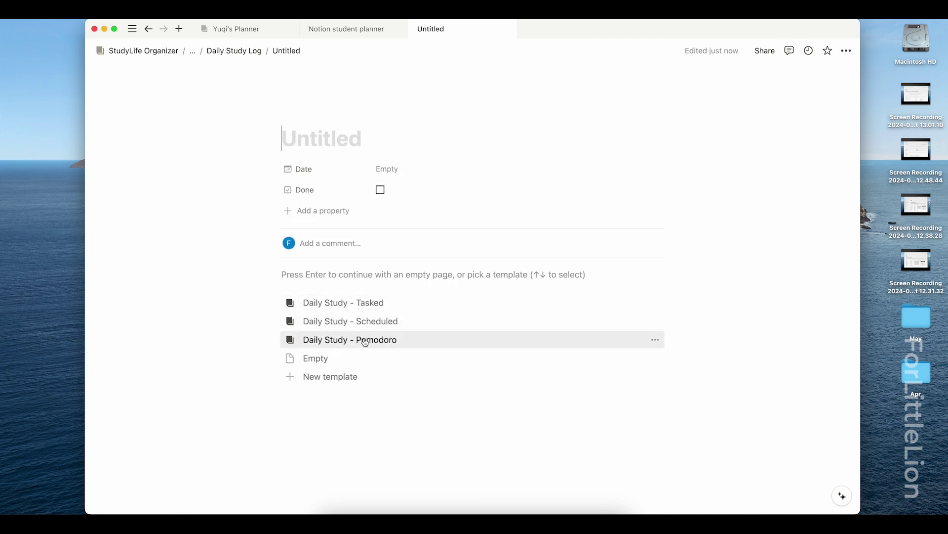
{"action": "left_click", "coordinate": [404, 339]}
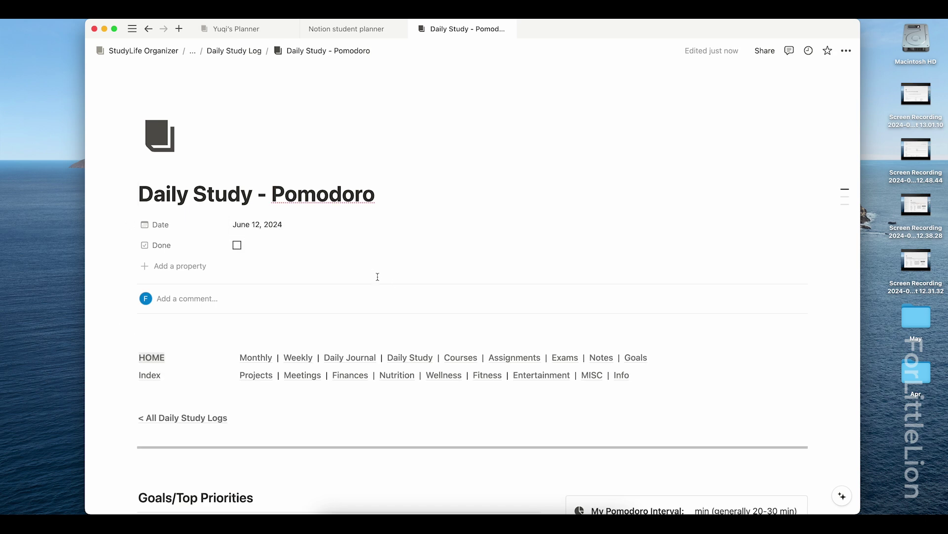
- Mark the June 12, 2024 Pomodoro log as done in the full Daily Study Log list and display the completed logs
{"action": "scroll", "coordinate": [379, 281], "scroll_direction": "down", "scroll_amount": 10}
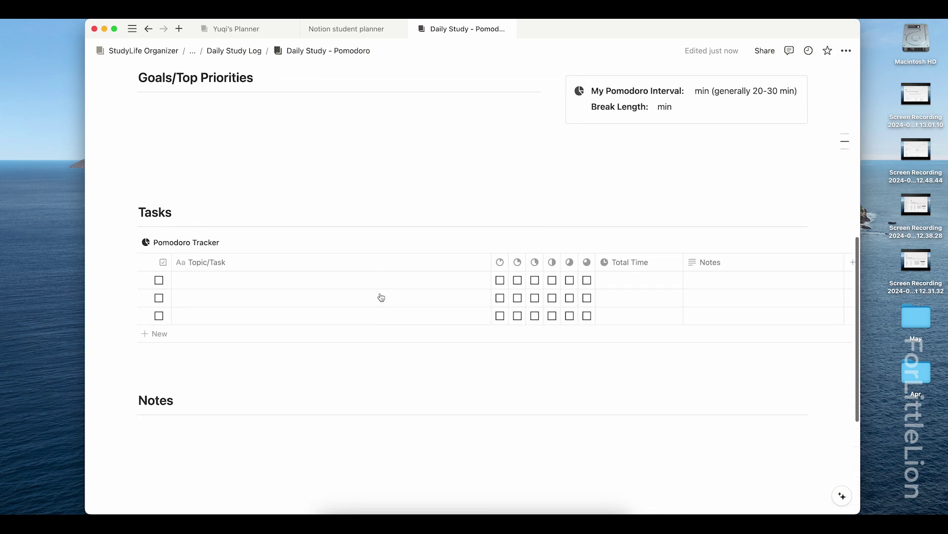
{"action": "scroll", "coordinate": [575, 203], "scroll_direction": "up", "scroll_amount": 8}
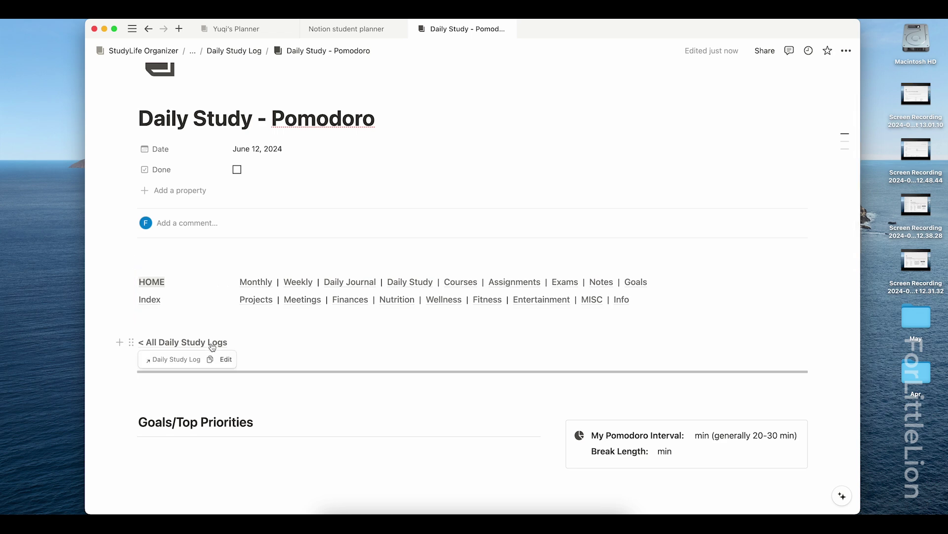
{"action": "left_click", "coordinate": [211, 342]}
{"action": "scroll", "coordinate": [158, 370], "scroll_direction": "down", "scroll_amount": 3}
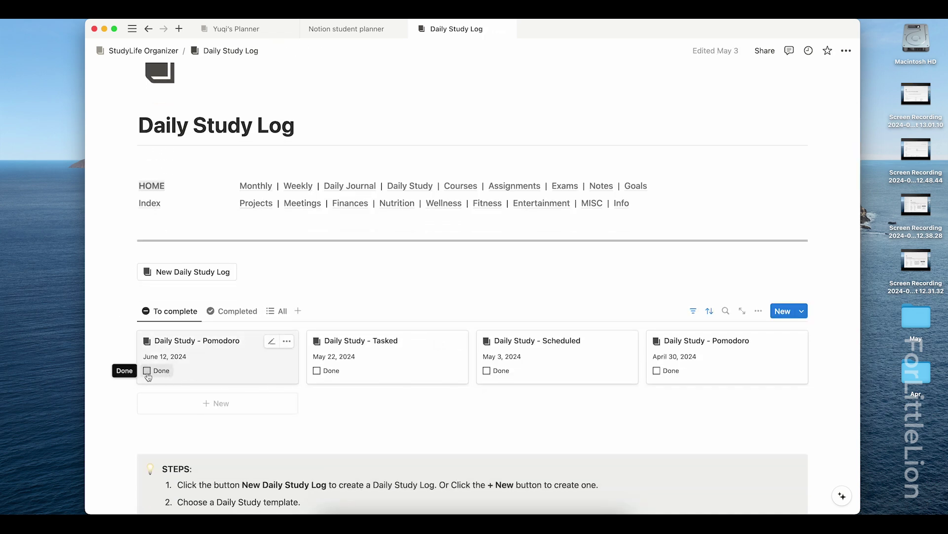
{"action": "left_click", "coordinate": [147, 370]}
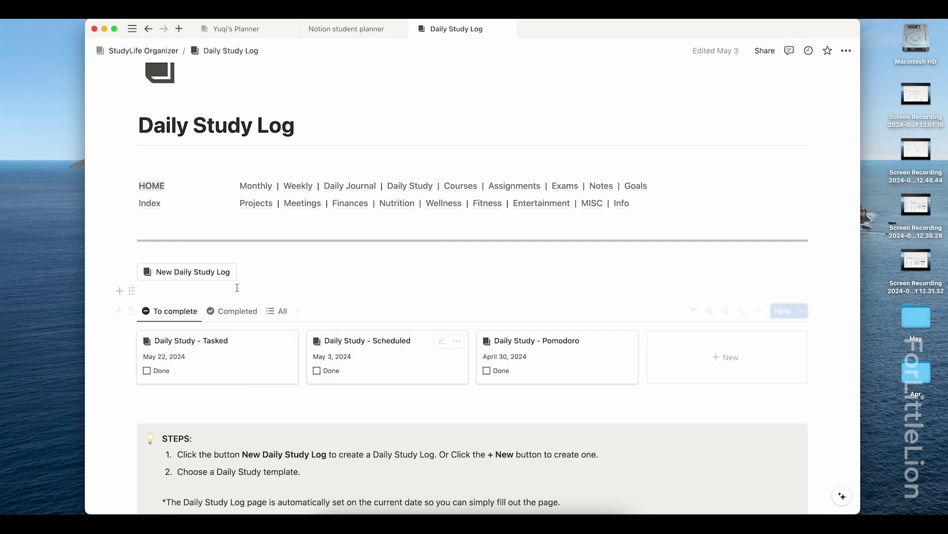
{"action": "left_click", "coordinate": [235, 311]}
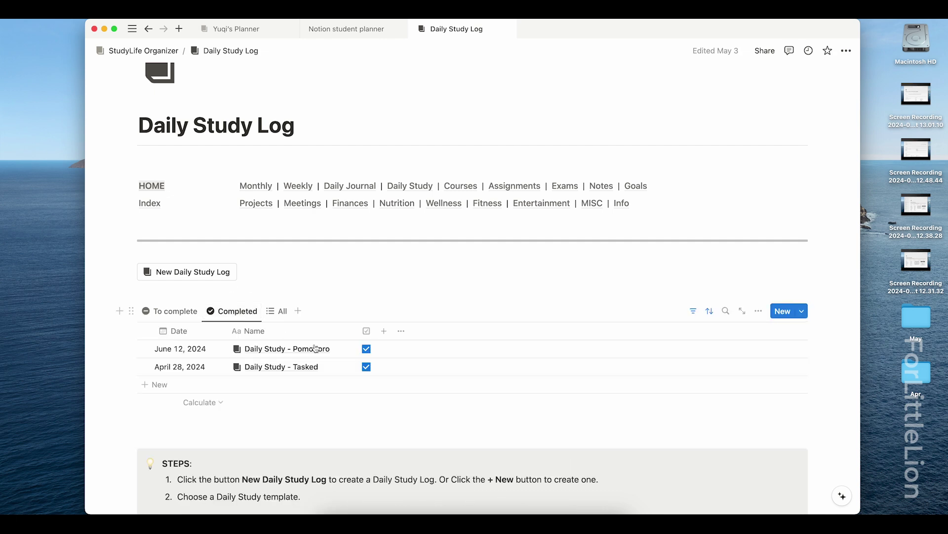
{"action": "mouse_move", "coordinate": [321, 354]}
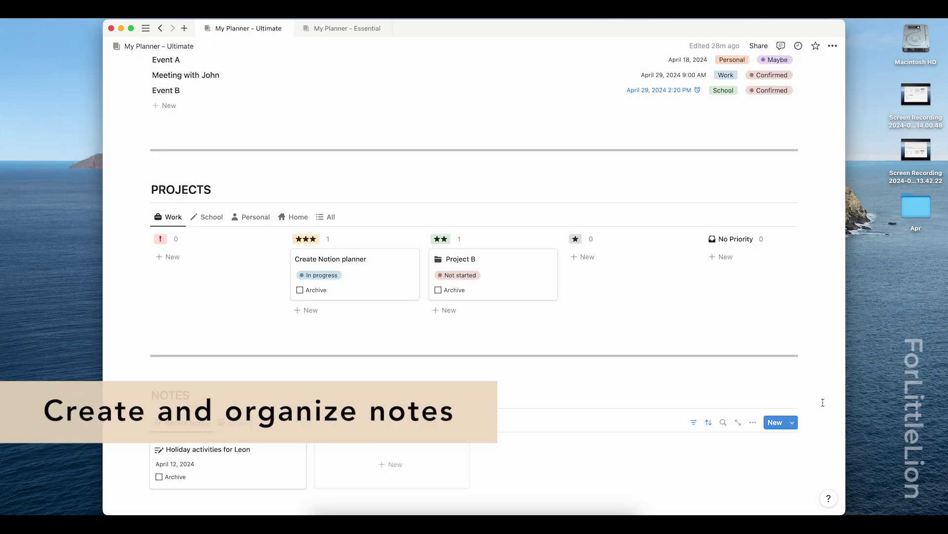
- Create a new note titled "Notion planner tutorial" in the NOTES section of the My Planner - Ultimate home page
{"action": "scroll", "coordinate": [822, 401], "scroll_direction": "down", "scroll_amount": 5}
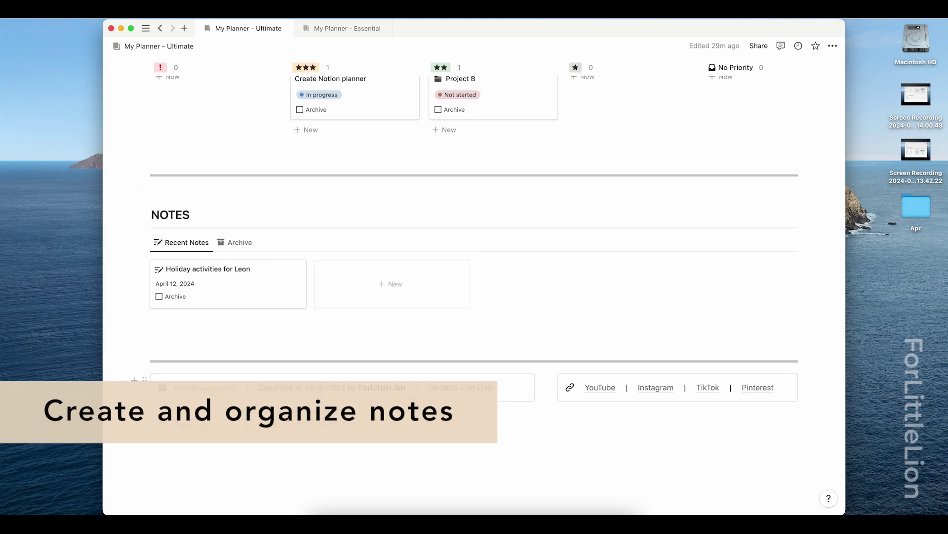
{"action": "scroll", "coordinate": [453, 321], "scroll_direction": "down", "scroll_amount": 1}
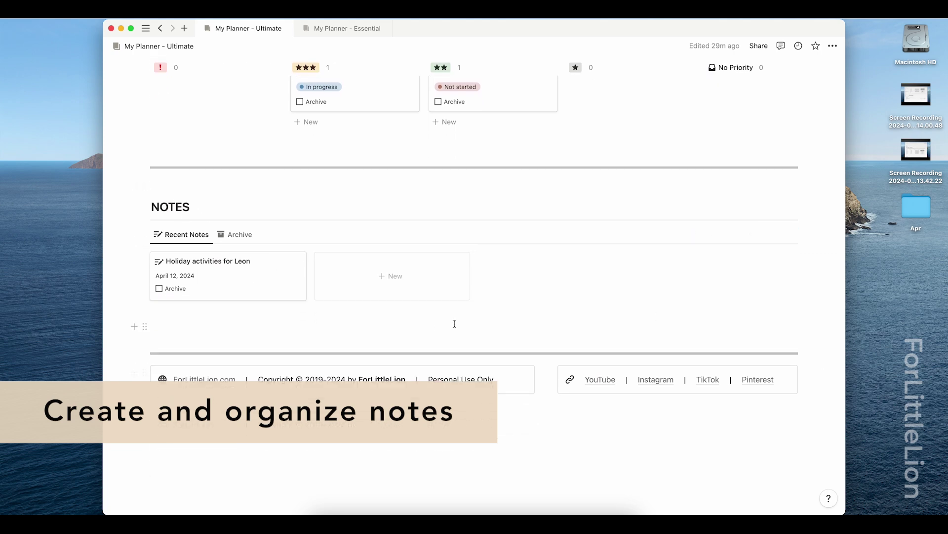
{"action": "left_click", "coordinate": [399, 289]}
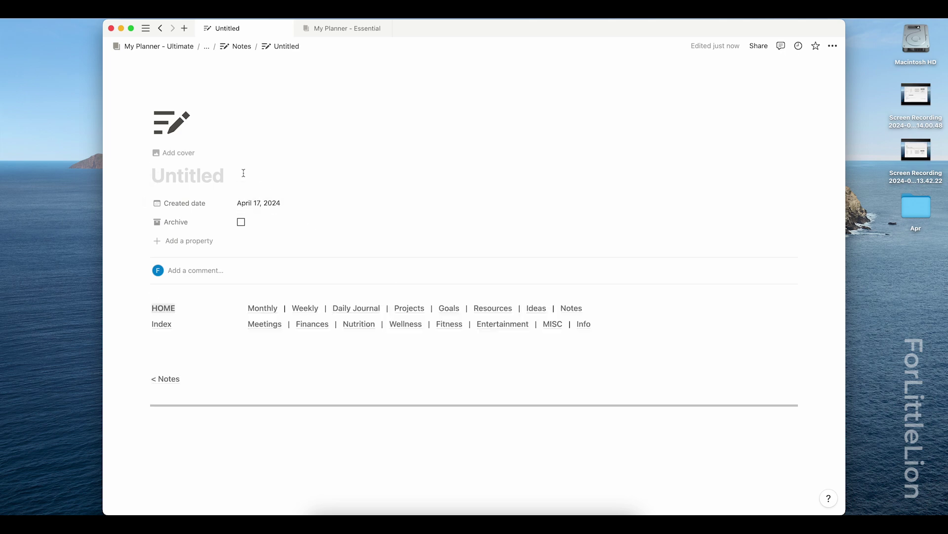
{"action": "type", "text": "Notion planner tutorial"}
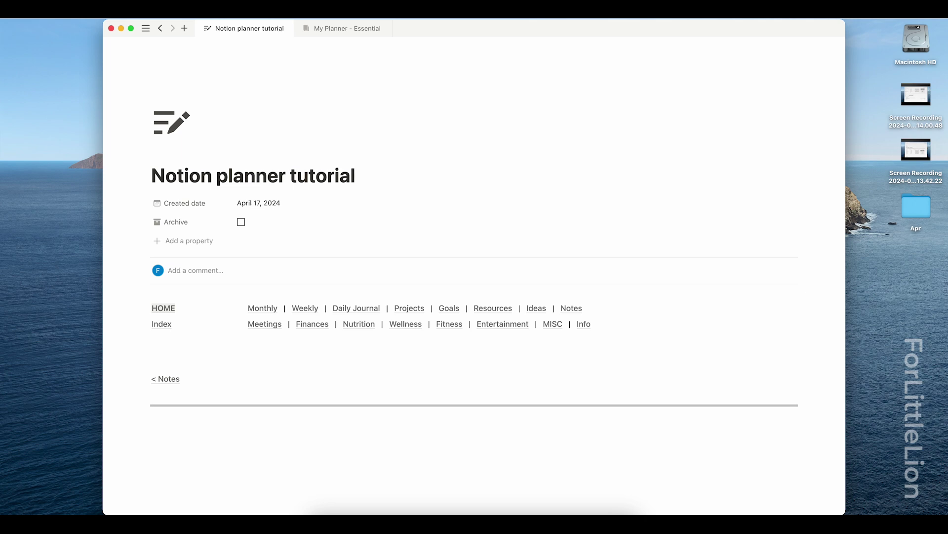
- Delete the "Notion planner tutorial" note from the recent notes on the full Notes page
{"action": "left_click", "coordinate": [165, 378]}
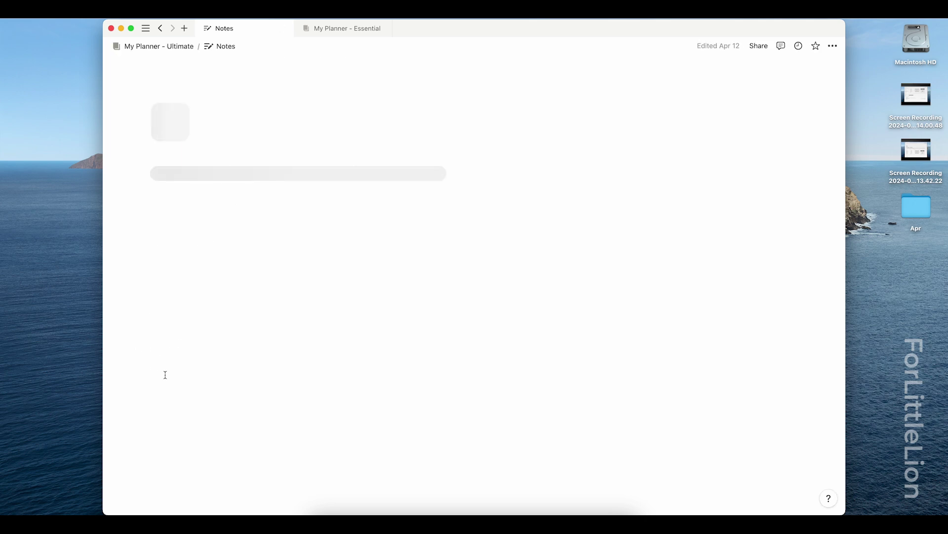
{"action": "scroll", "coordinate": [270, 377], "scroll_direction": "down", "scroll_amount": 1}
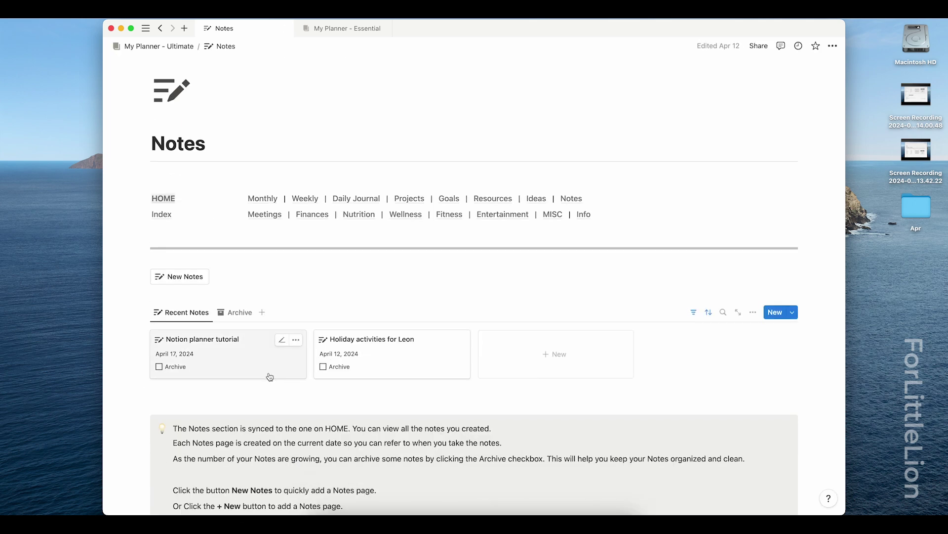
{"action": "right_click", "coordinate": [240, 361]}
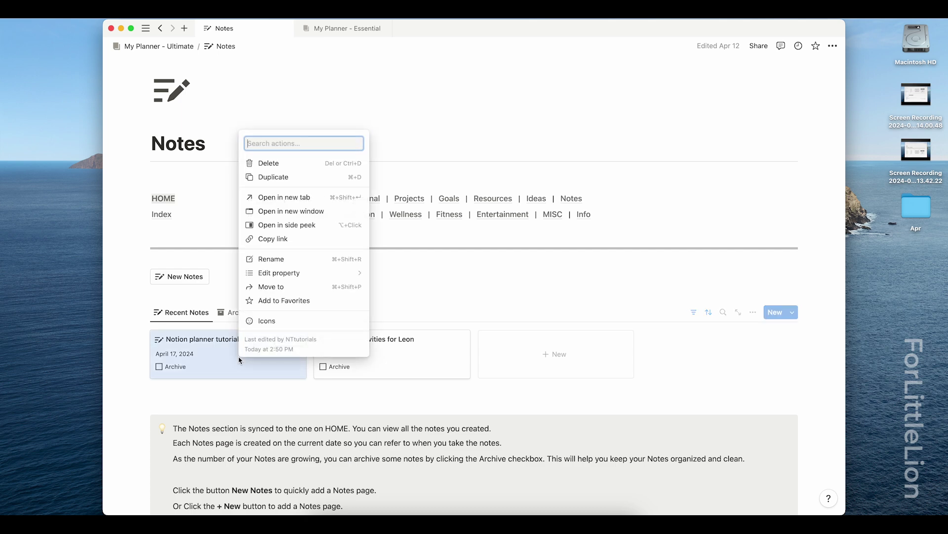
{"action": "left_click", "coordinate": [294, 167]}
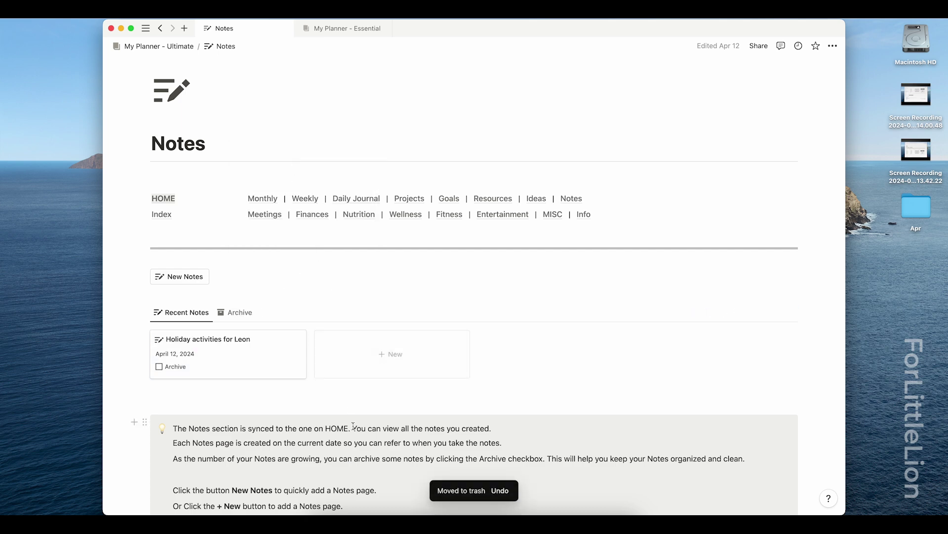
- Archive the holiday activities note dated April 12, 2024 and display the archived notes
{"action": "left_click", "coordinate": [159, 367]}
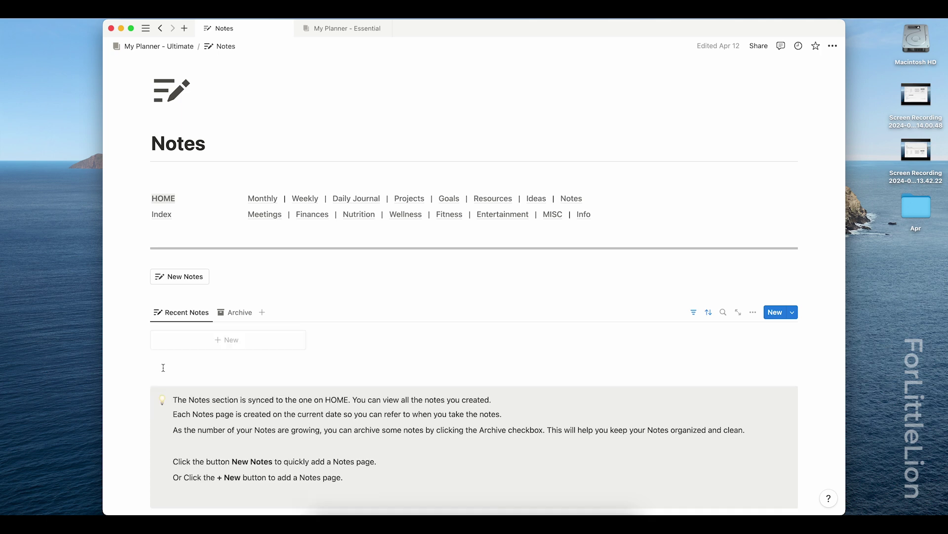
{"action": "left_click", "coordinate": [237, 316]}
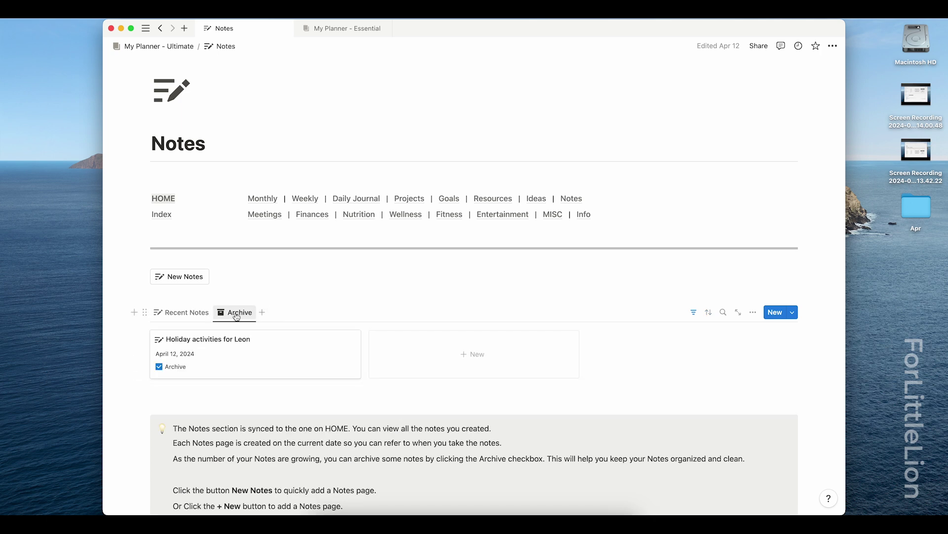
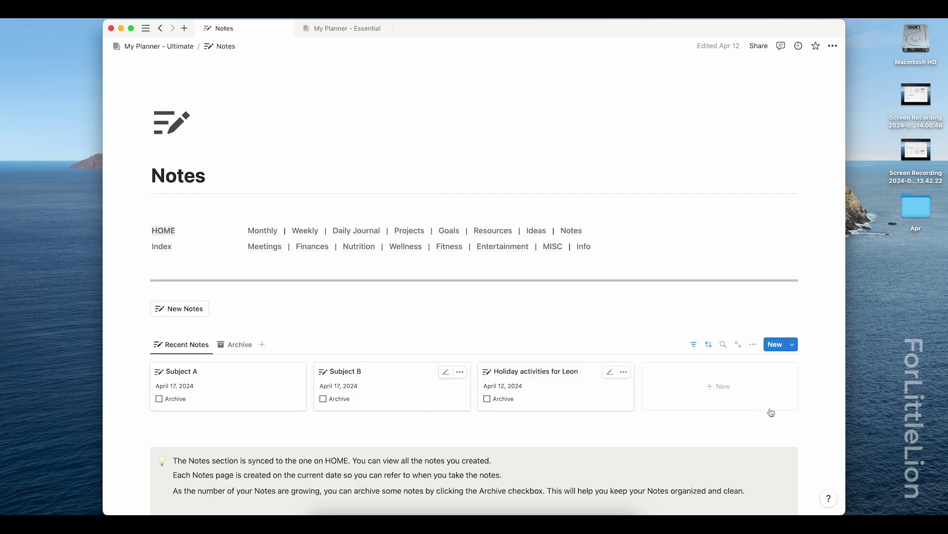
- Search the recent notes for "subject a", and go back to the NOTES section on the planner's home page
{"action": "left_click", "coordinate": [723, 346]}
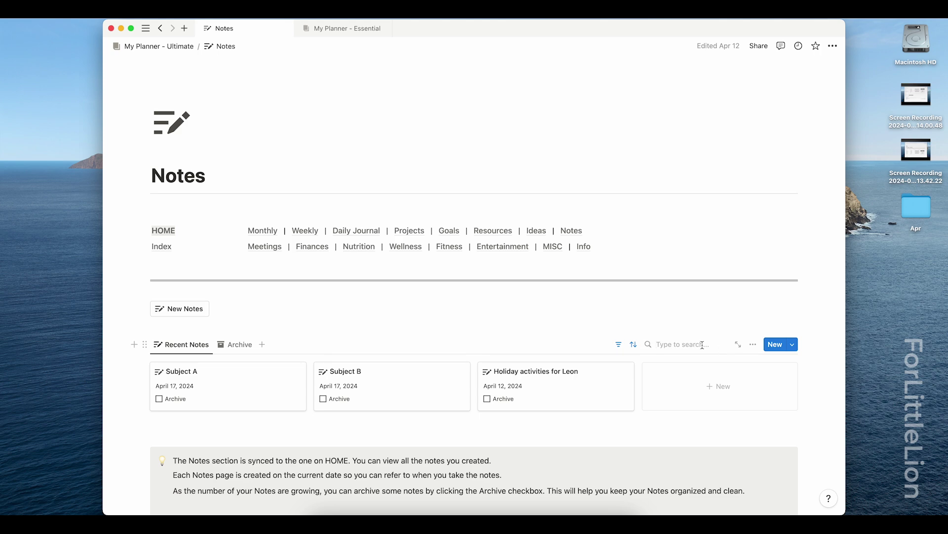
{"action": "type", "text": "subject a"}
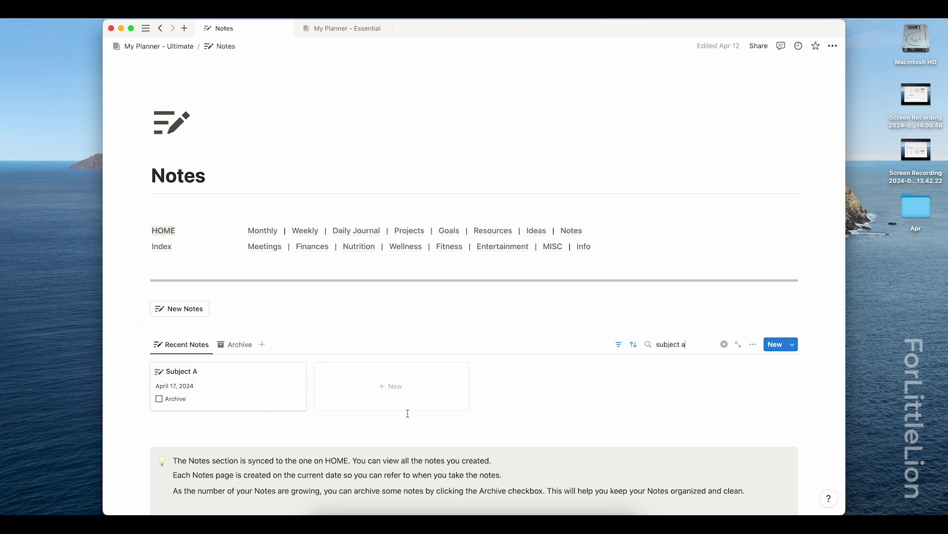
{"action": "left_click", "coordinate": [164, 231]}
{"action": "scroll", "coordinate": [119, 346], "scroll_direction": "down", "scroll_amount": 15}
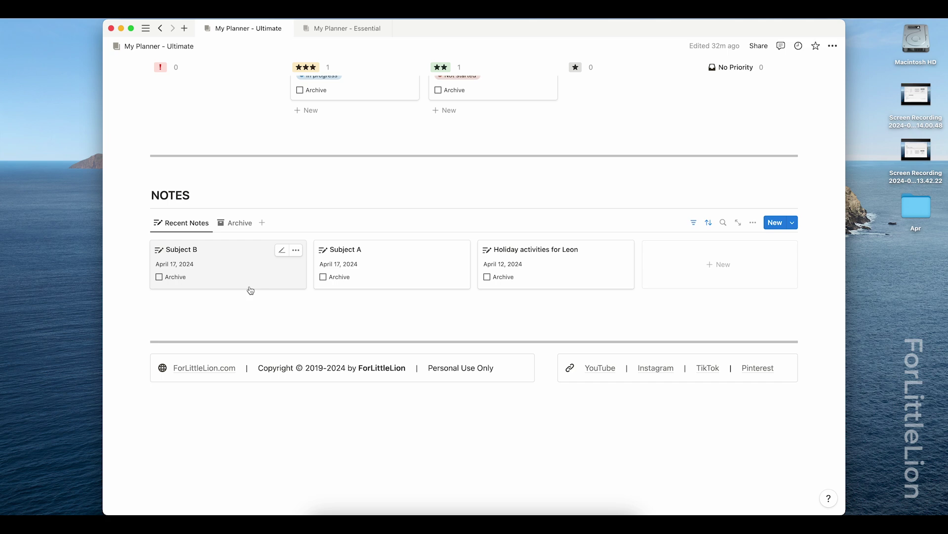
- Create a new task named "Task G" from the home page with category Home and one-star priority, and close its side view
{"action": "scroll", "coordinate": [374, 386], "scroll_direction": "up", "scroll_amount": 15}
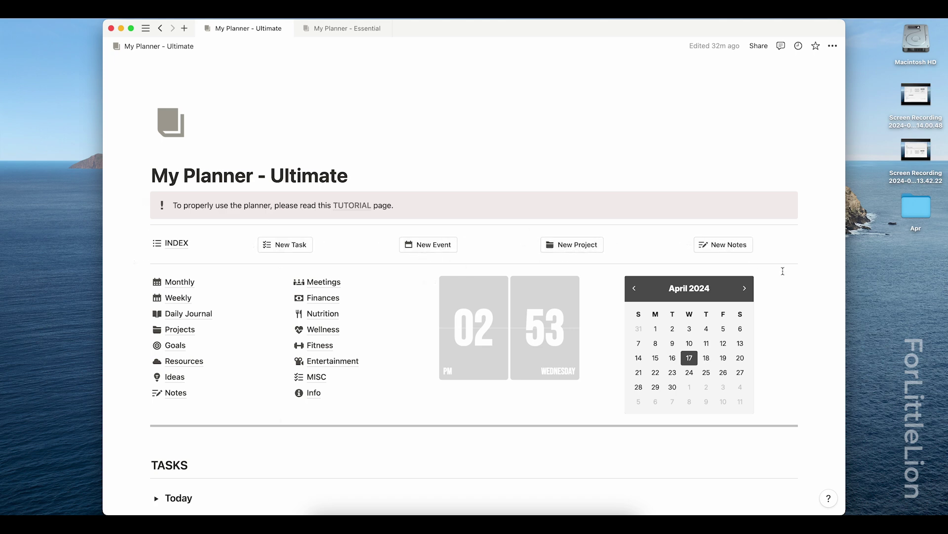
{"action": "left_click", "coordinate": [282, 252]}
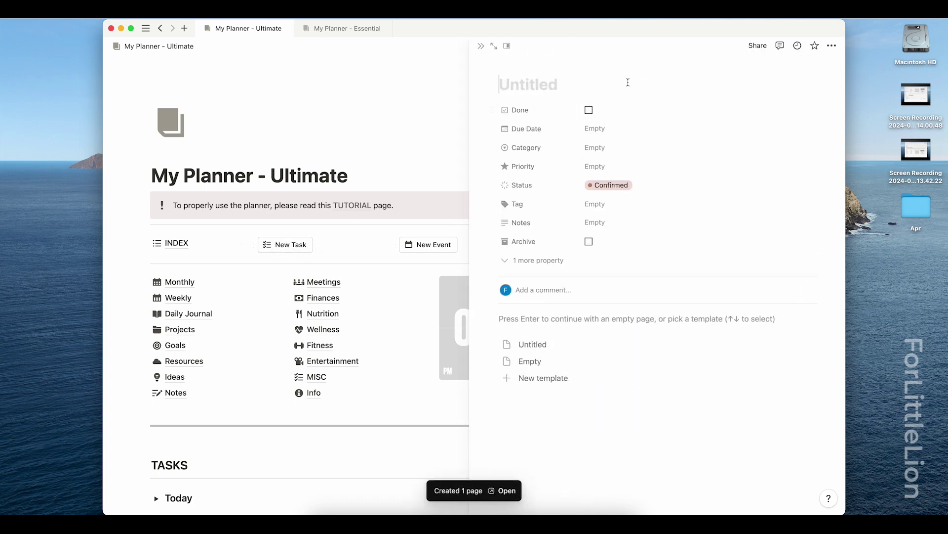
{"action": "type", "text": "Task G"}
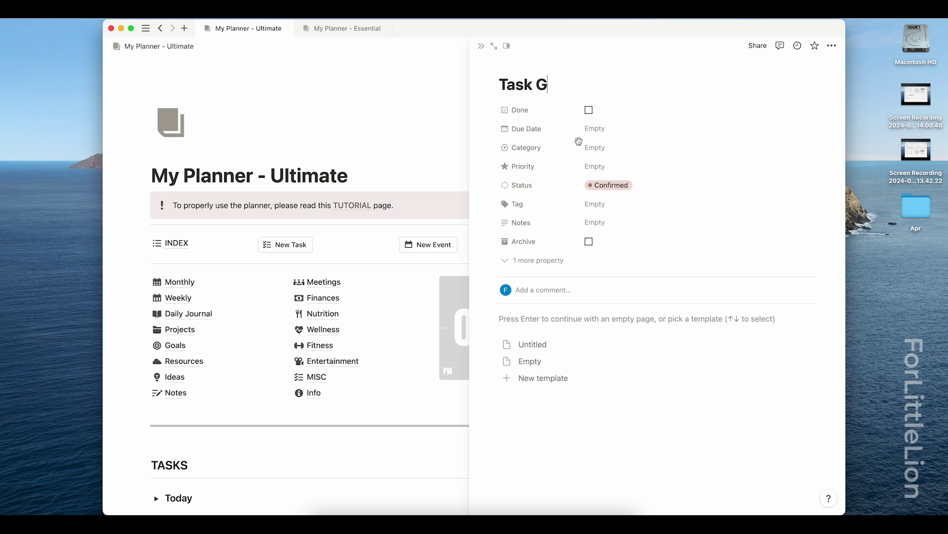
{"action": "left_click", "coordinate": [622, 154]}
{"action": "left_click", "coordinate": [625, 221]}
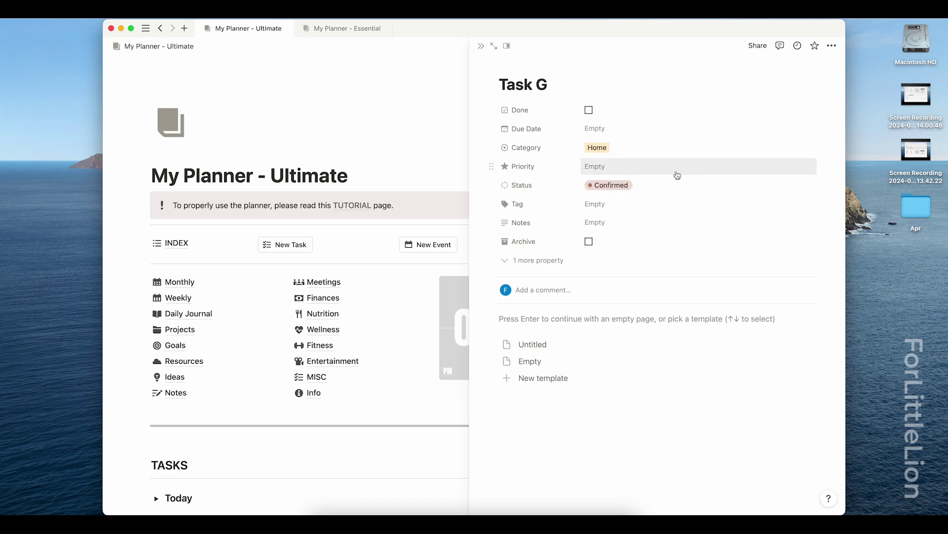
{"action": "left_click", "coordinate": [677, 174]}
{"action": "left_click", "coordinate": [662, 240]}
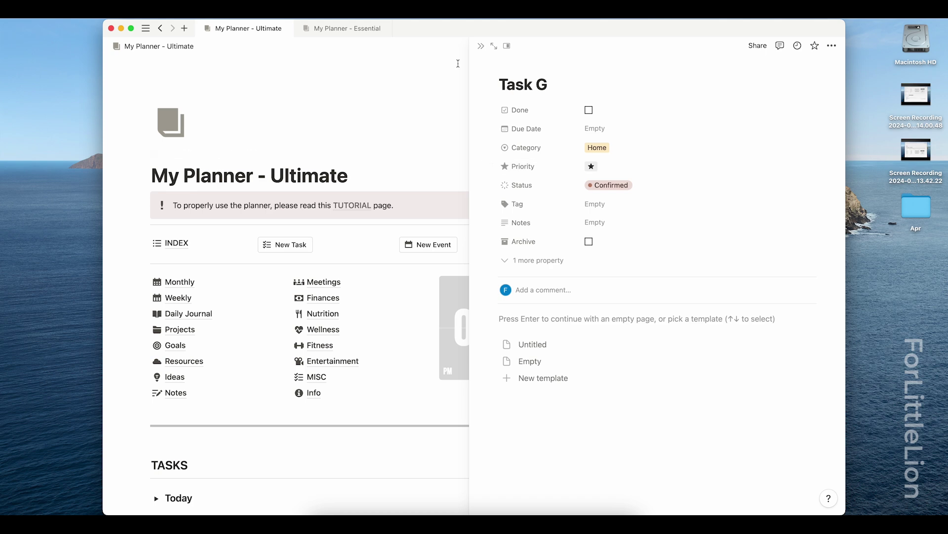
{"action": "left_click", "coordinate": [481, 46]}
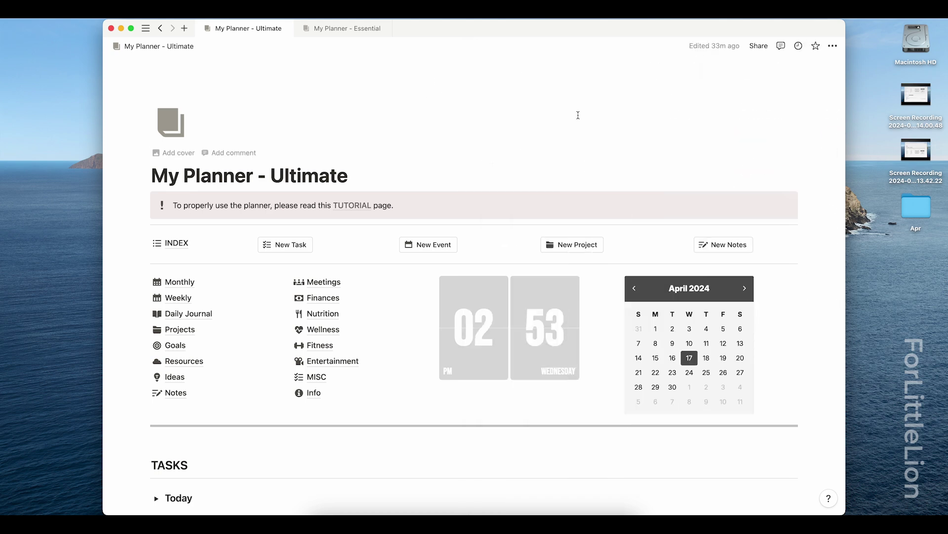
- Check the Today list under TASKS and look over the home page's Task Center and EVENTS sections
{"action": "scroll", "coordinate": [557, 131], "scroll_direction": "down", "scroll_amount": 5}
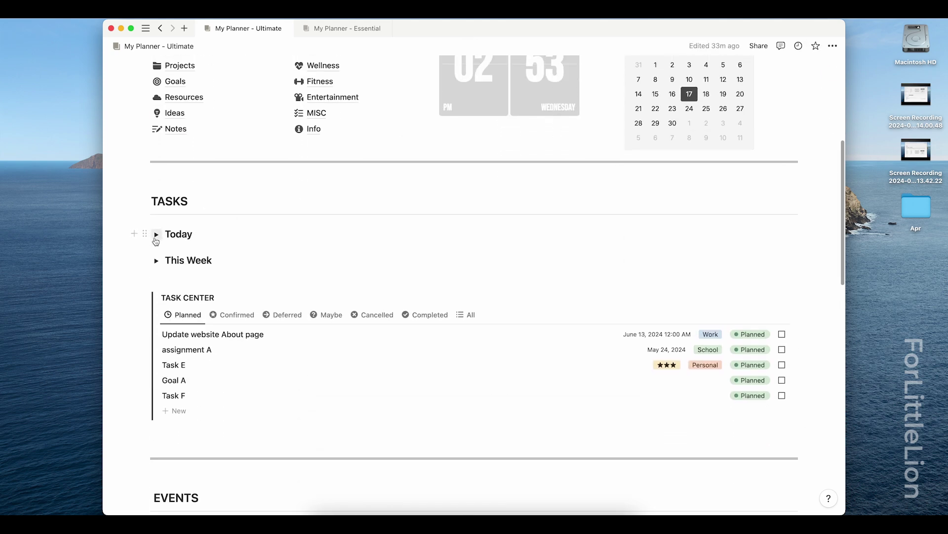
{"action": "left_click", "coordinate": [156, 235]}
{"action": "scroll", "coordinate": [128, 307], "scroll_direction": "down", "scroll_amount": 1}
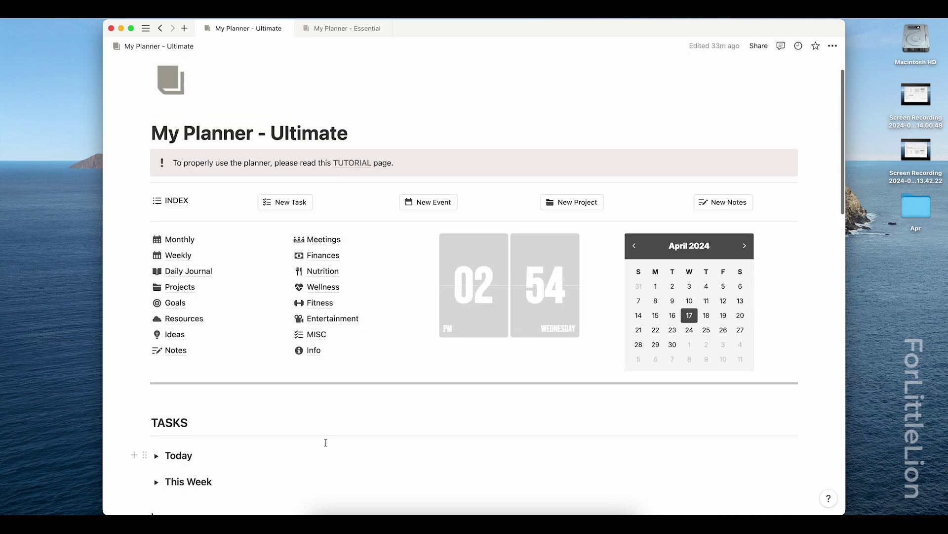
{"action": "scroll", "coordinate": [325, 443], "scroll_direction": "up", "scroll_amount": 1}
{"action": "scroll", "coordinate": [326, 442], "scroll_direction": "down", "scroll_amount": 3}
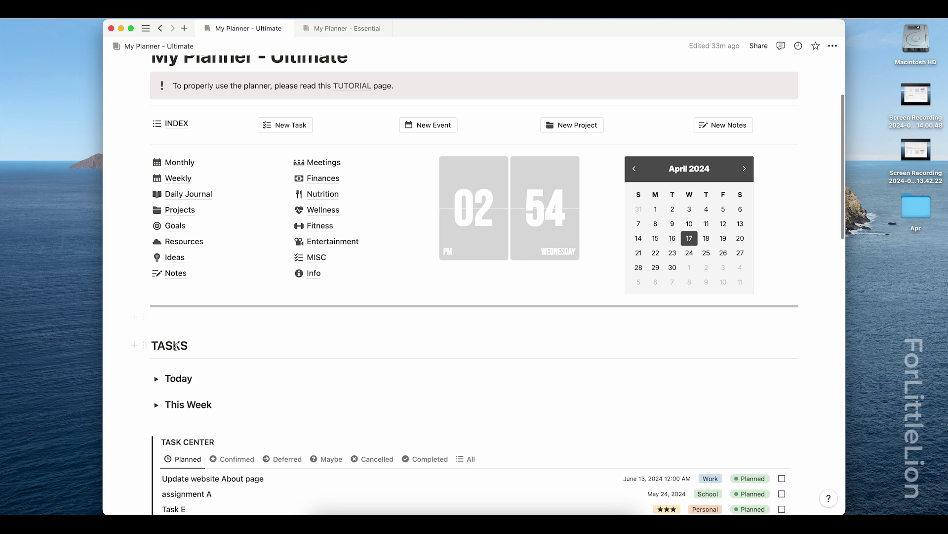
{"action": "scroll", "coordinate": [229, 361], "scroll_direction": "down", "scroll_amount": 8}
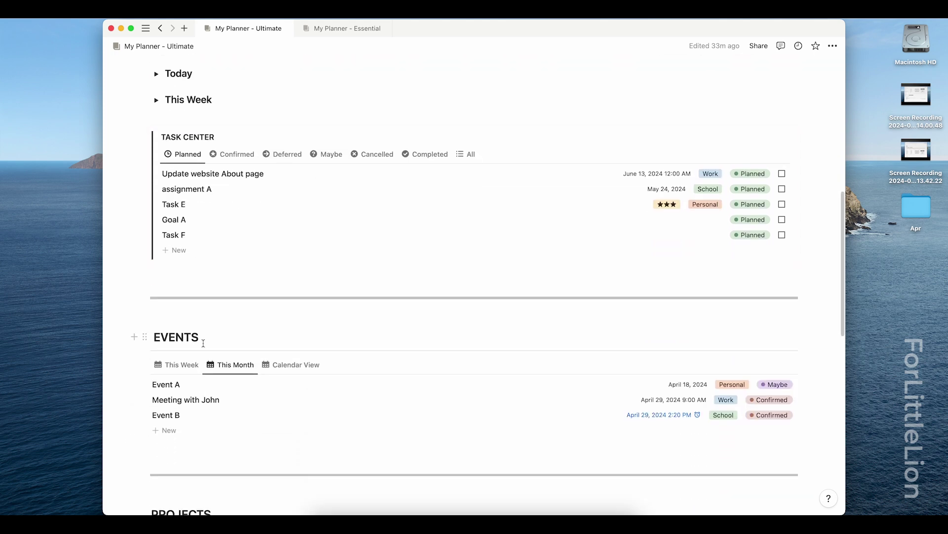
- Open the Daily Journal page from the home page index and create a new daily journal
{"action": "scroll", "coordinate": [203, 343], "scroll_direction": "down", "scroll_amount": 4}
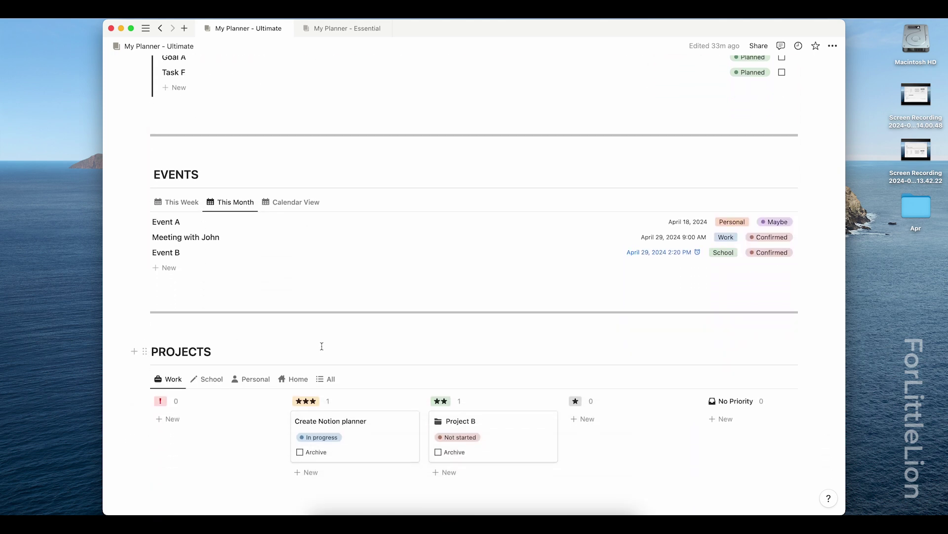
{"action": "scroll", "coordinate": [322, 346], "scroll_direction": "up", "scroll_amount": 15}
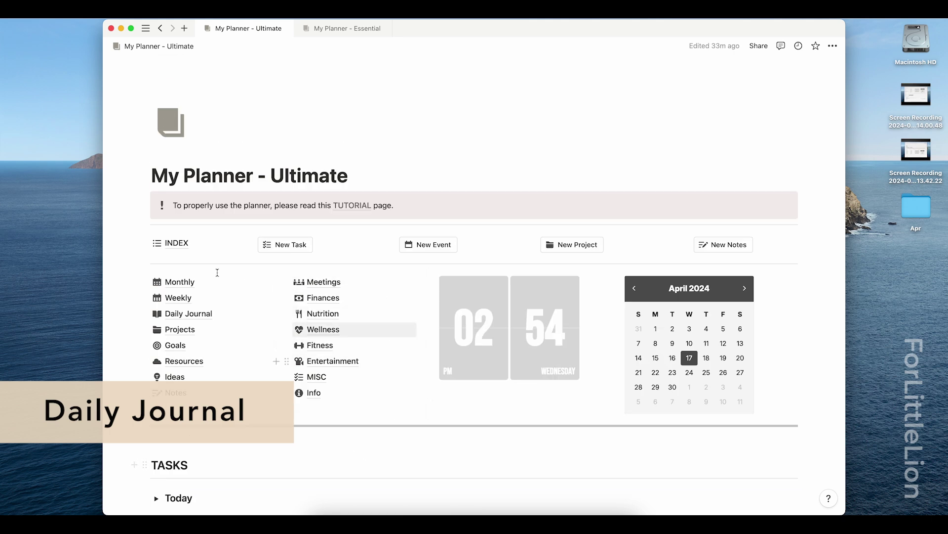
{"action": "left_click", "coordinate": [211, 314]}
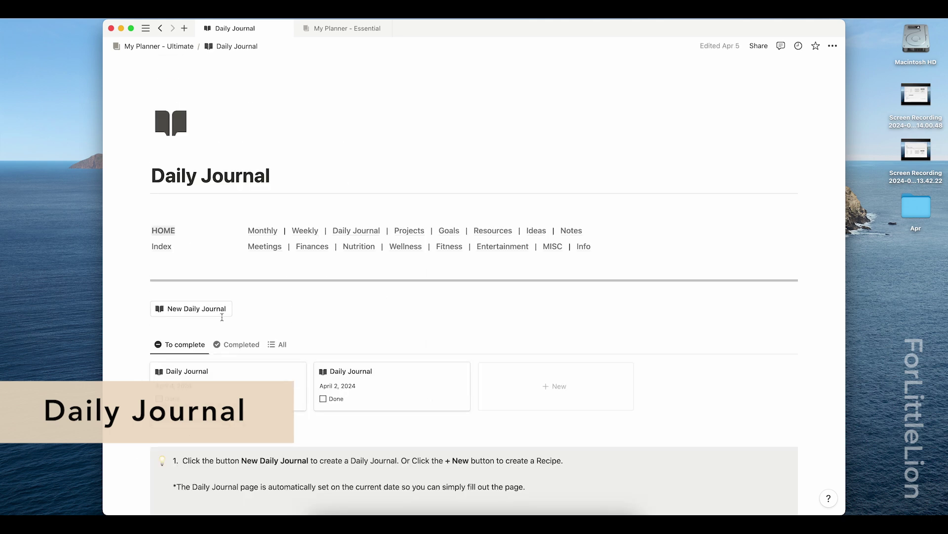
{"action": "scroll", "coordinate": [573, 426], "scroll_direction": "down", "scroll_amount": 3}
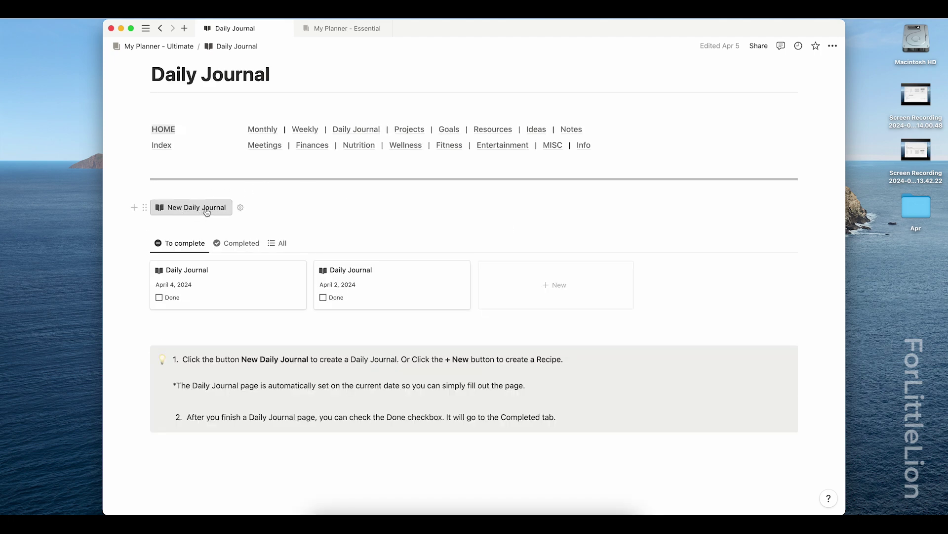
{"action": "left_click", "coordinate": [549, 292]}
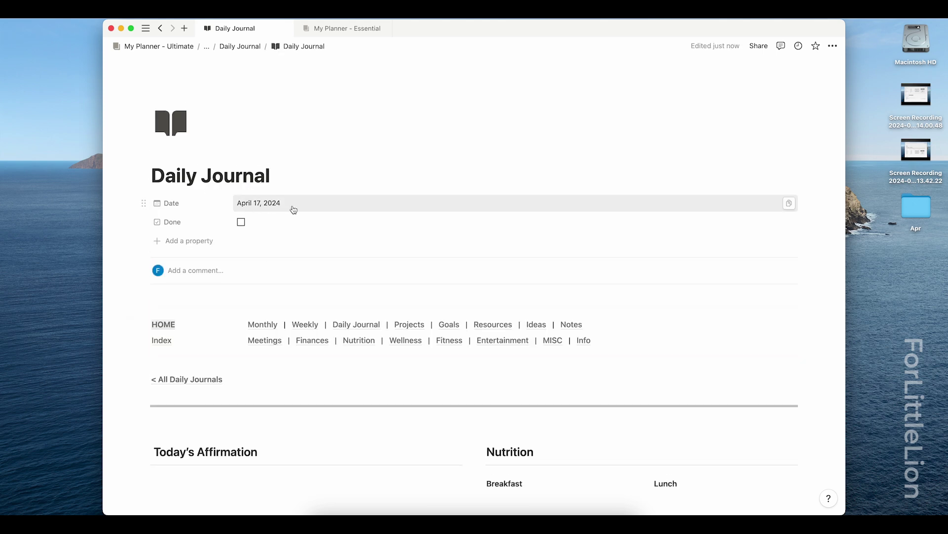
- Fill in the journal's Nutrition section with Avocado toast for breakfast, Shushi for lunch, Smoked salmon for dinner and Carrot sticks for snacks
{"action": "scroll", "coordinate": [367, 249], "scroll_direction": "down", "scroll_amount": 7}
{"action": "left_click", "coordinate": [494, 156]}
{"action": "type", "text": "Avocado toast"}
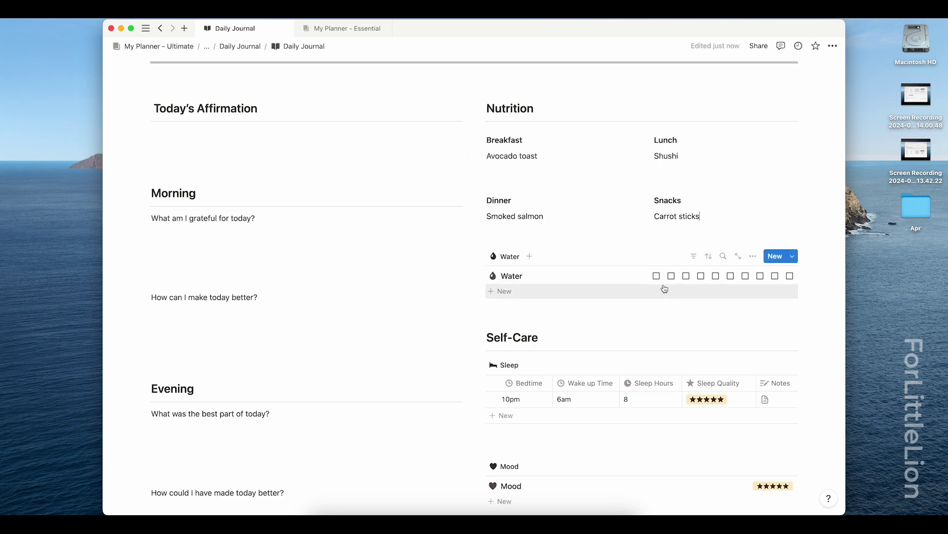
- Mark the first five servings as done in the journal's Water tracker
{"action": "left_click", "coordinate": [656, 275]}
{"action": "left_click", "coordinate": [671, 275]}
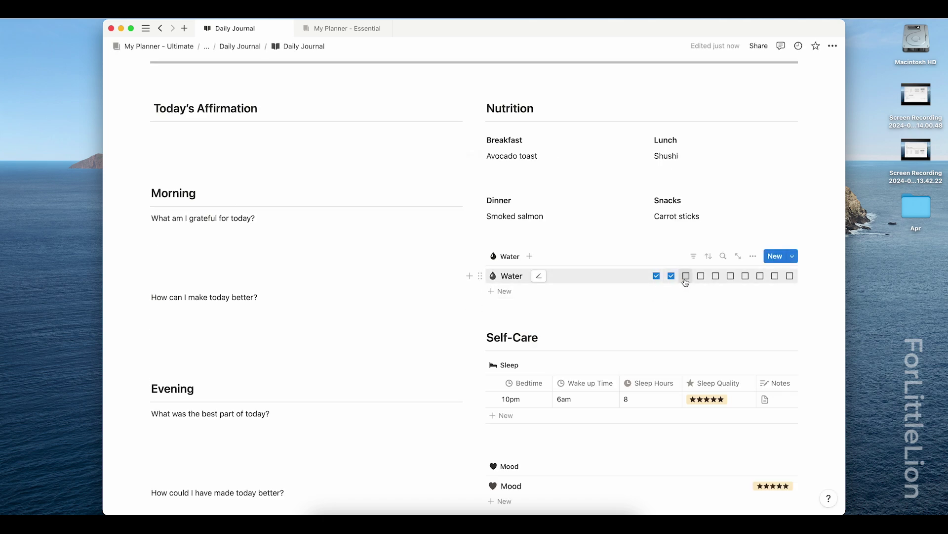
{"action": "left_click", "coordinate": [686, 275]}
{"action": "left_click", "coordinate": [701, 276]}
{"action": "left_click", "coordinate": [715, 276]}
- Set the Sleep entry's bedtime to 11pm, wake up time to 7am and sleep quality to four stars
{"action": "scroll", "coordinate": [561, 327], "scroll_direction": "down", "scroll_amount": 2}
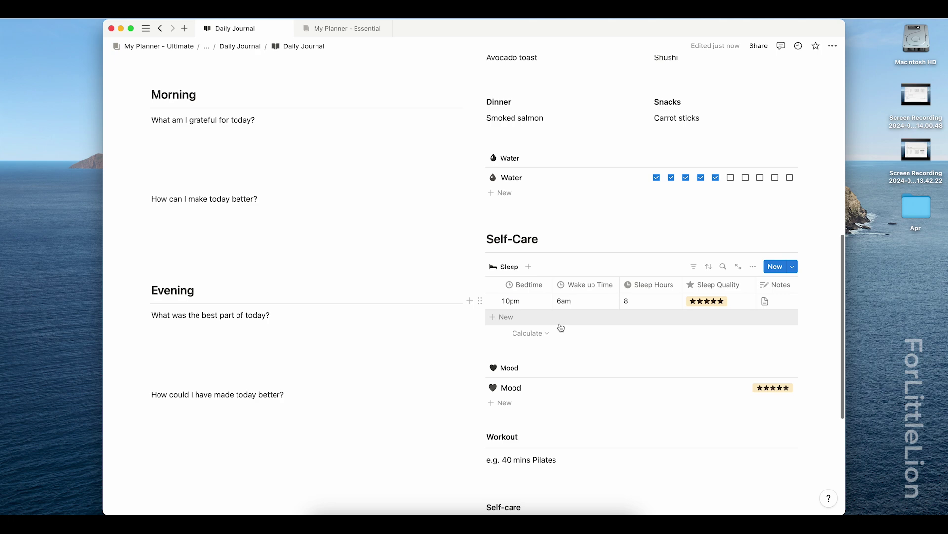
{"action": "left_click", "coordinate": [524, 301]}
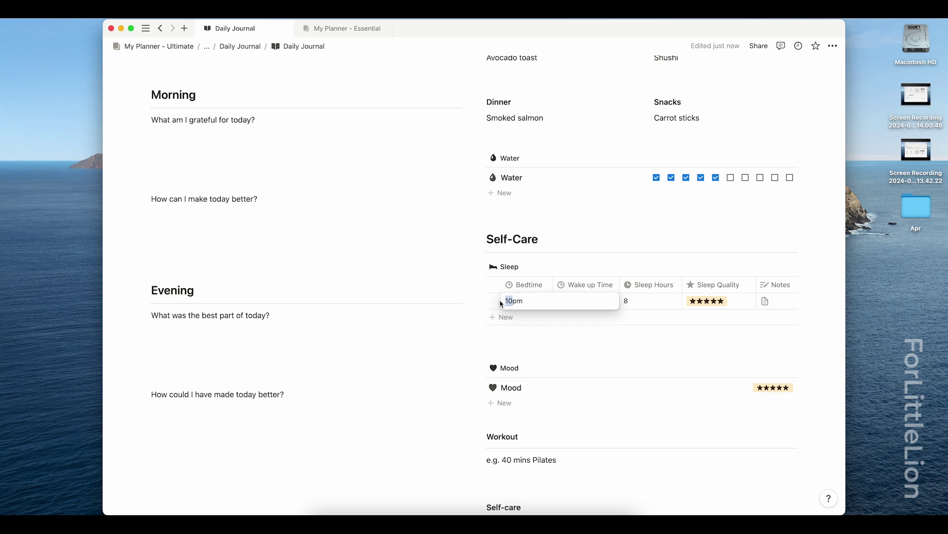
{"action": "type", "text": "11"}
{"action": "left_click", "coordinate": [627, 302]}
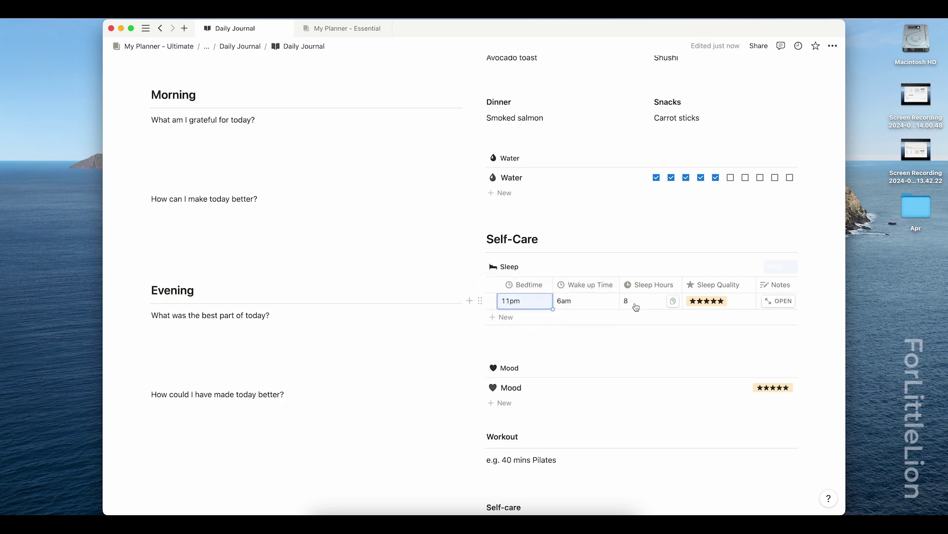
{"action": "left_click", "coordinate": [711, 307]}
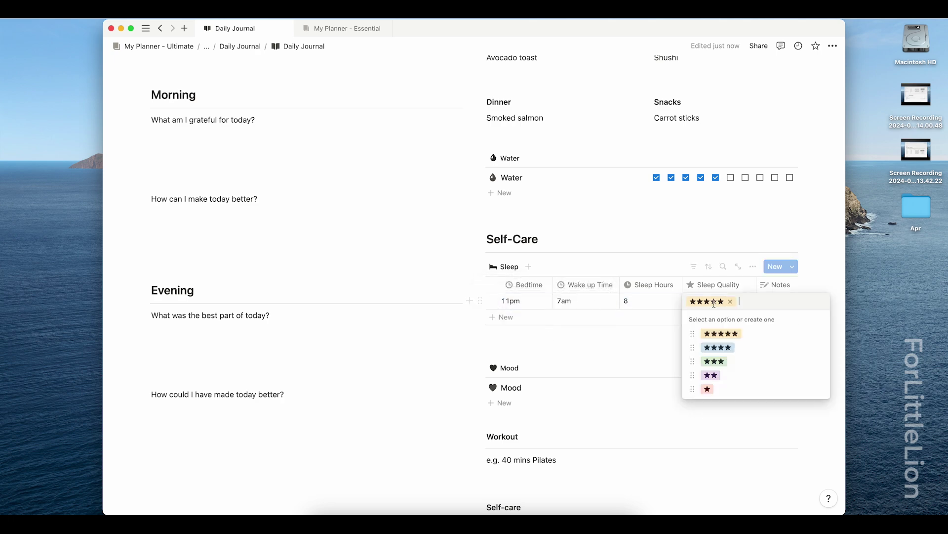
{"action": "left_click", "coordinate": [736, 347]}
- Return to all daily journals, mark the April 17, 2024 journal as done and display the completed journals
{"action": "scroll", "coordinate": [625, 379], "scroll_direction": "up", "scroll_amount": 6}
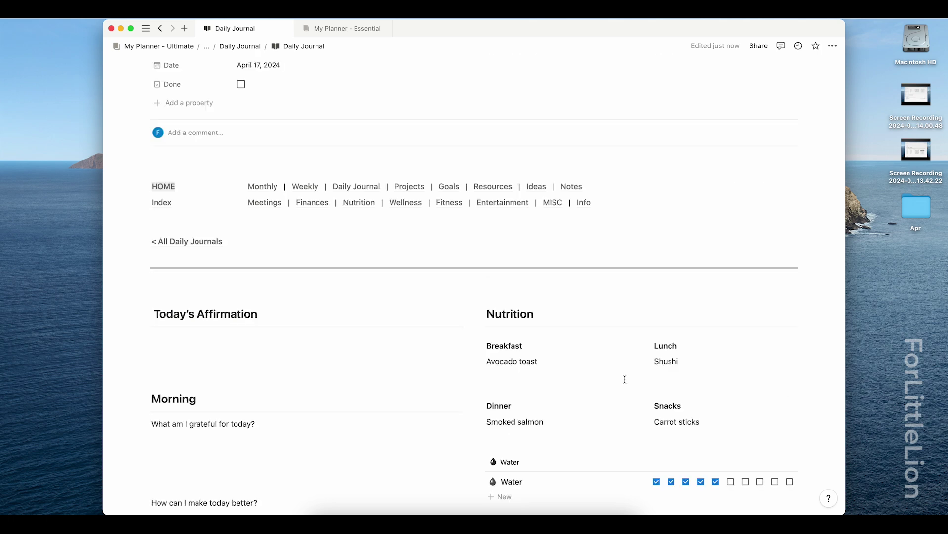
{"action": "left_click", "coordinate": [203, 245]}
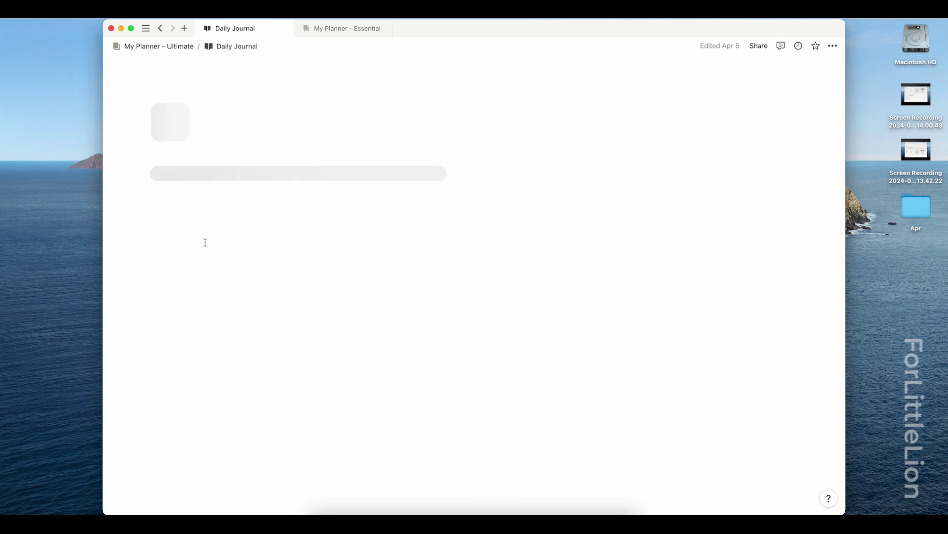
{"action": "scroll", "coordinate": [439, 431], "scroll_direction": "down", "scroll_amount": 1}
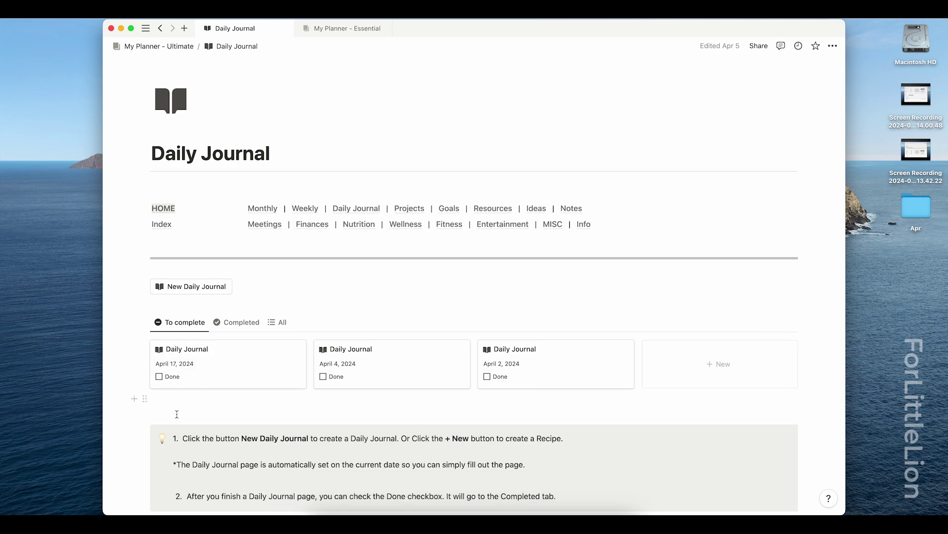
{"action": "left_click_drag", "start_coordinate": [184, 414], "coordinate": [158, 373]}
{"action": "key", "text": "BackSpace"}
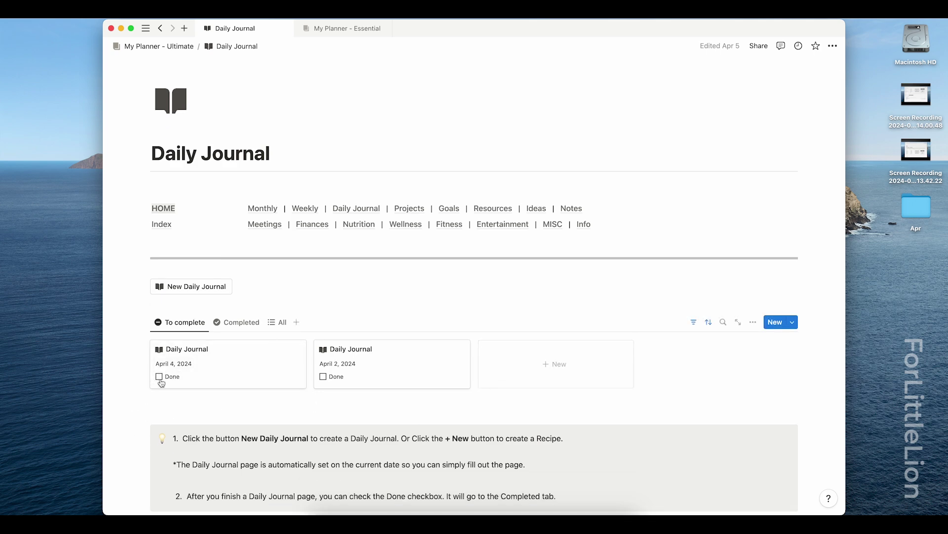
{"action": "left_click", "coordinate": [241, 324]}
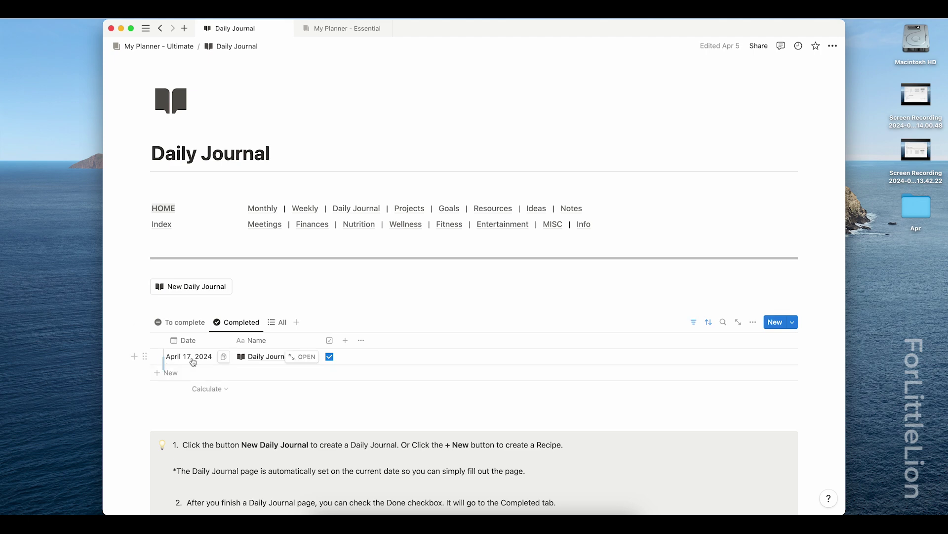
- Look over the Goals page and the Meetings page, including their usage instructions
{"action": "scroll", "coordinate": [304, 401], "scroll_direction": "up", "scroll_amount": 1}
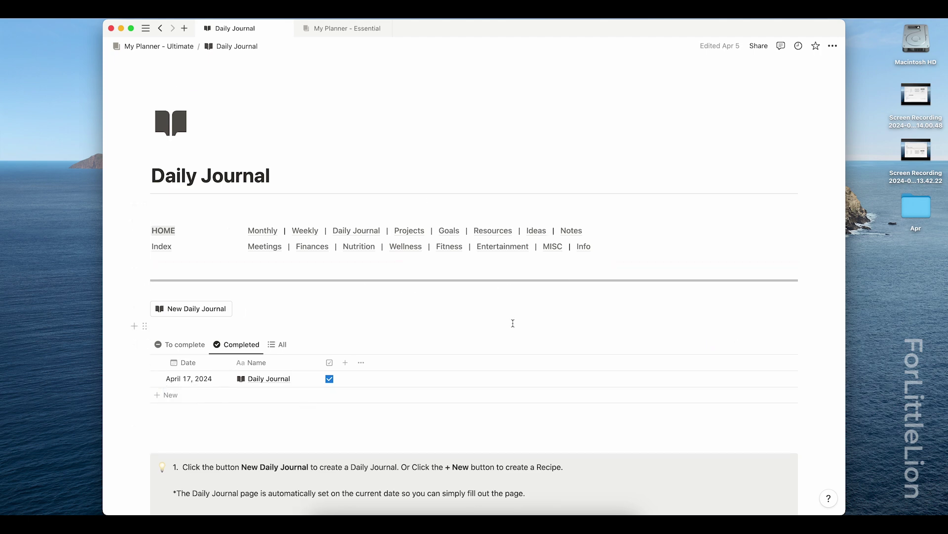
{"action": "left_click", "coordinate": [445, 231]}
{"action": "scroll", "coordinate": [484, 361], "scroll_direction": "down", "scroll_amount": 6}
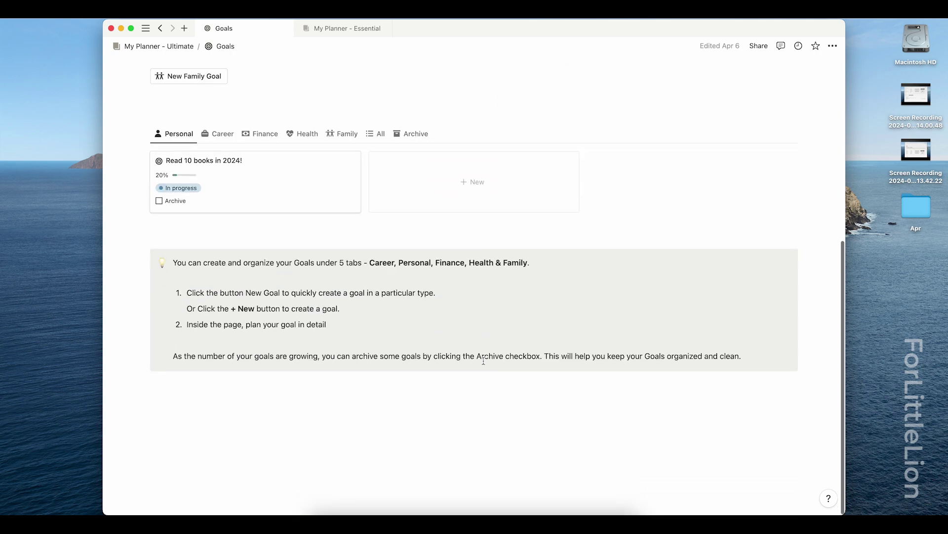
{"action": "scroll", "coordinate": [517, 283], "scroll_direction": "up", "scroll_amount": 6}
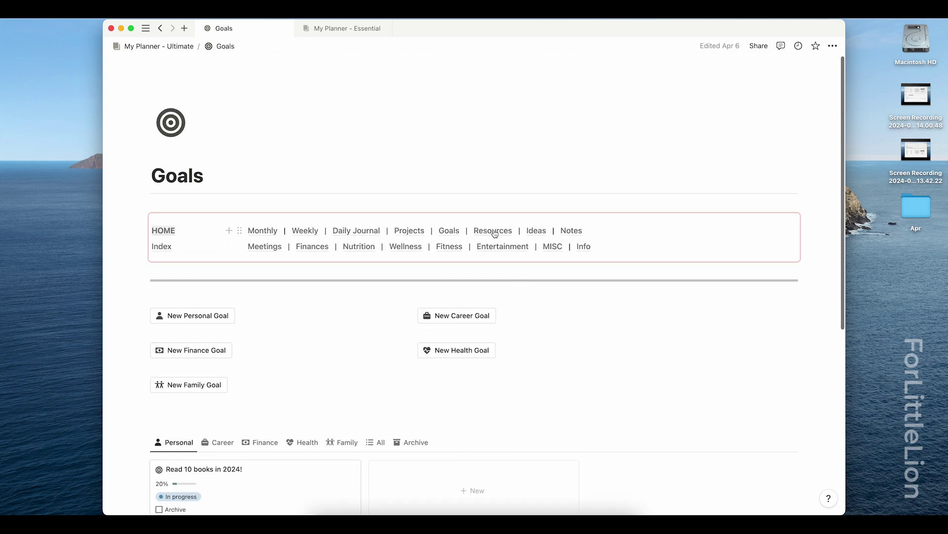
{"action": "left_click", "coordinate": [264, 248]}
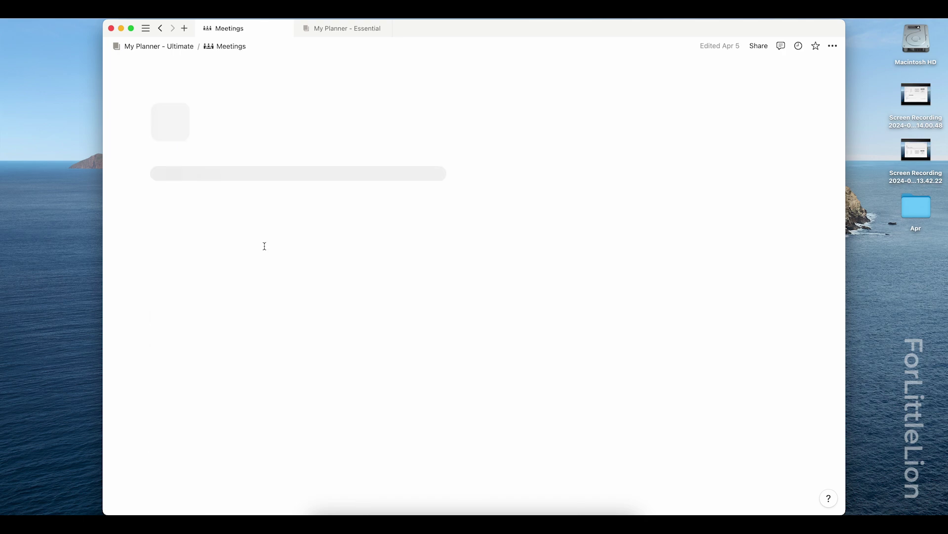
{"action": "scroll", "coordinate": [448, 248], "scroll_direction": "down", "scroll_amount": 5}
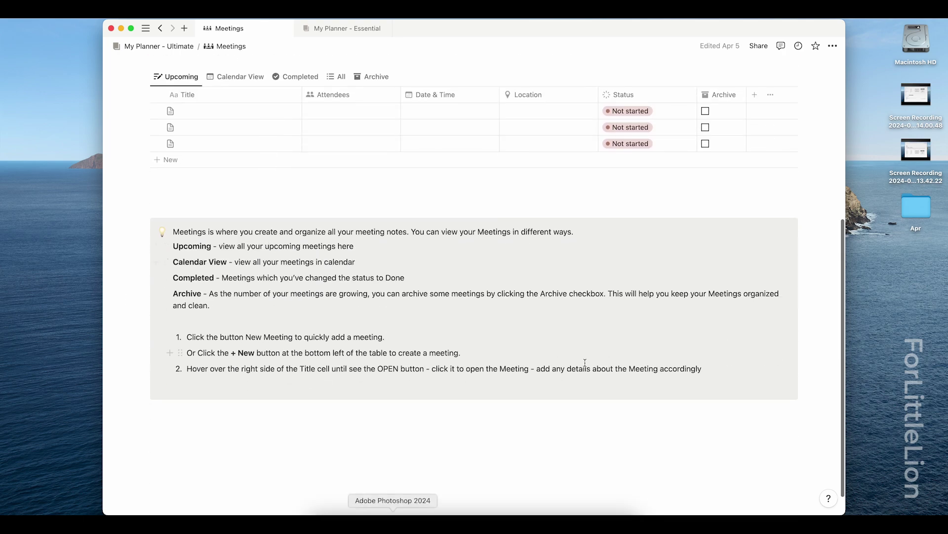
- Open the Finances page and look over its list of subpages from Income to Bank Accounts
{"action": "scroll", "coordinate": [447, 247], "scroll_direction": "up", "scroll_amount": 6}
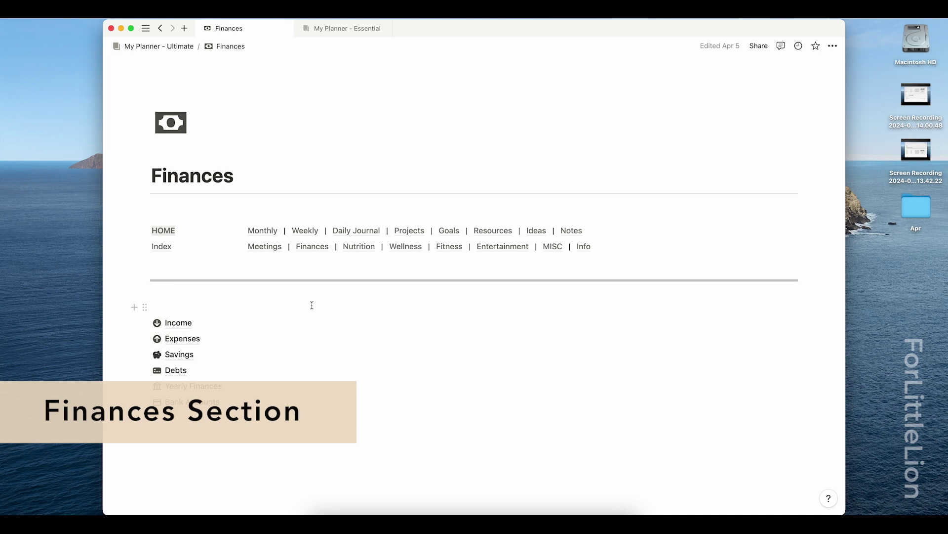
{"action": "mouse_move", "coordinate": [256, 327]}
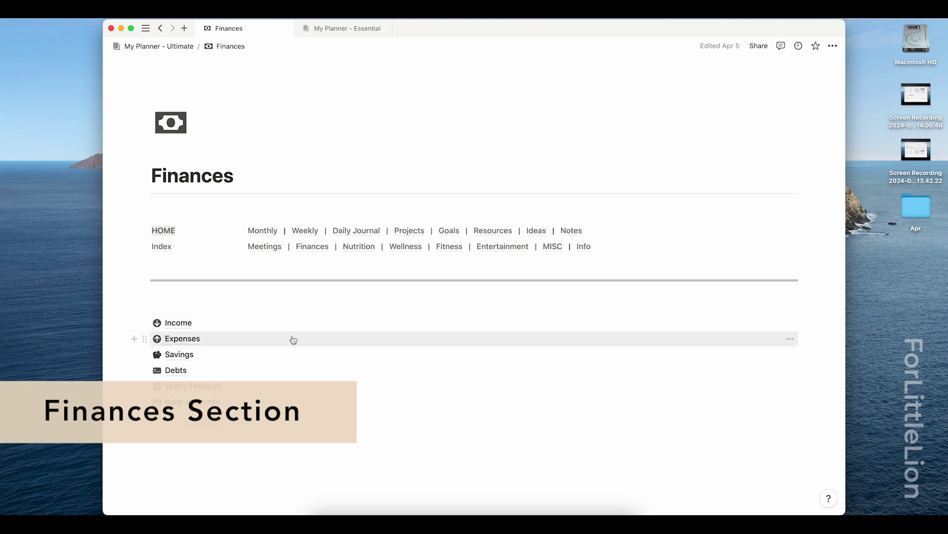
{"action": "mouse_move", "coordinate": [308, 362]}
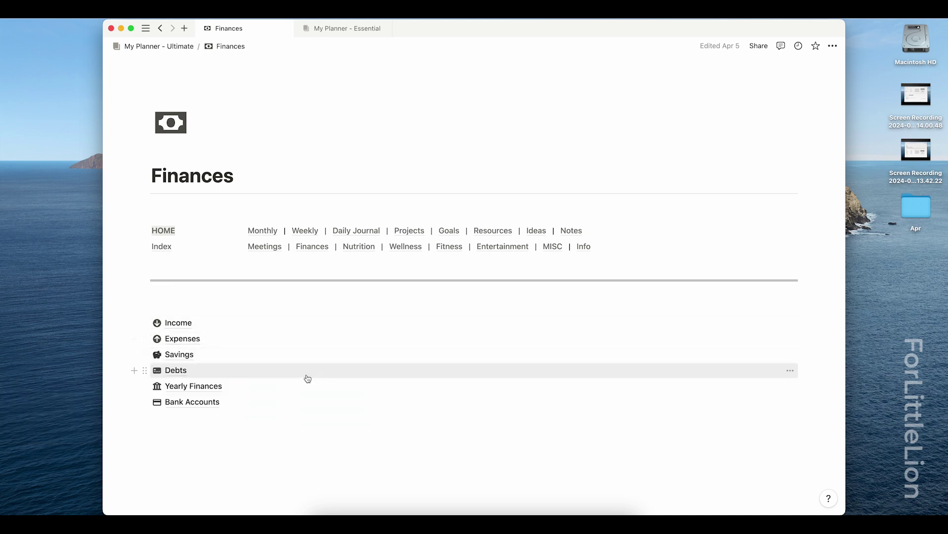
{"action": "mouse_move", "coordinate": [318, 392]}
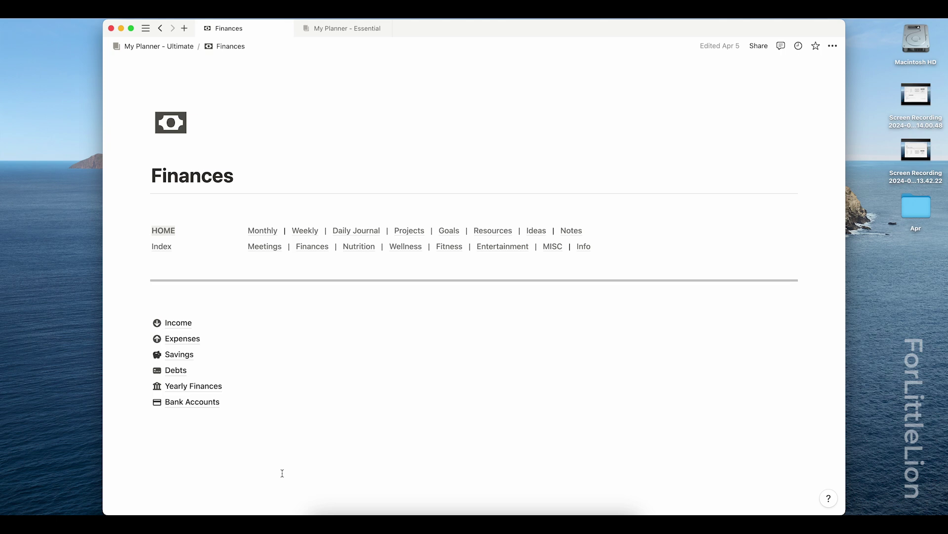
- Open the Income page and review the Monthly Income tables for February through May and the Yearly Income Summary
{"action": "left_click", "coordinate": [181, 323]}
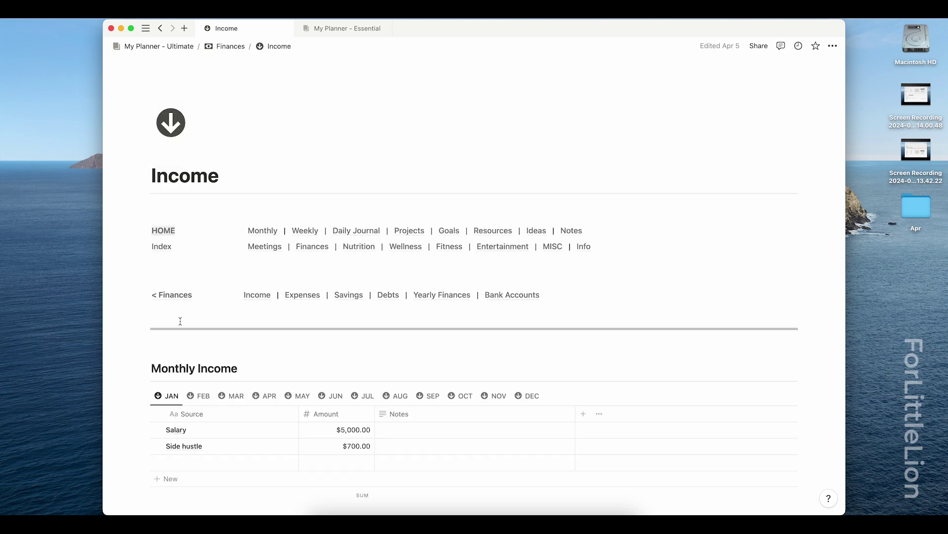
{"action": "scroll", "coordinate": [181, 321], "scroll_direction": "down", "scroll_amount": 3}
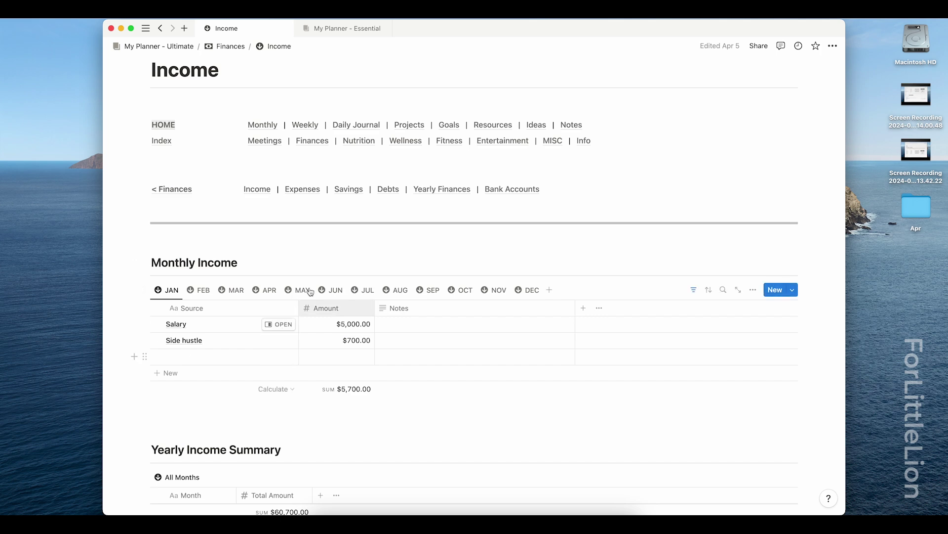
{"action": "left_click", "coordinate": [198, 290]}
{"action": "left_click", "coordinate": [229, 294]}
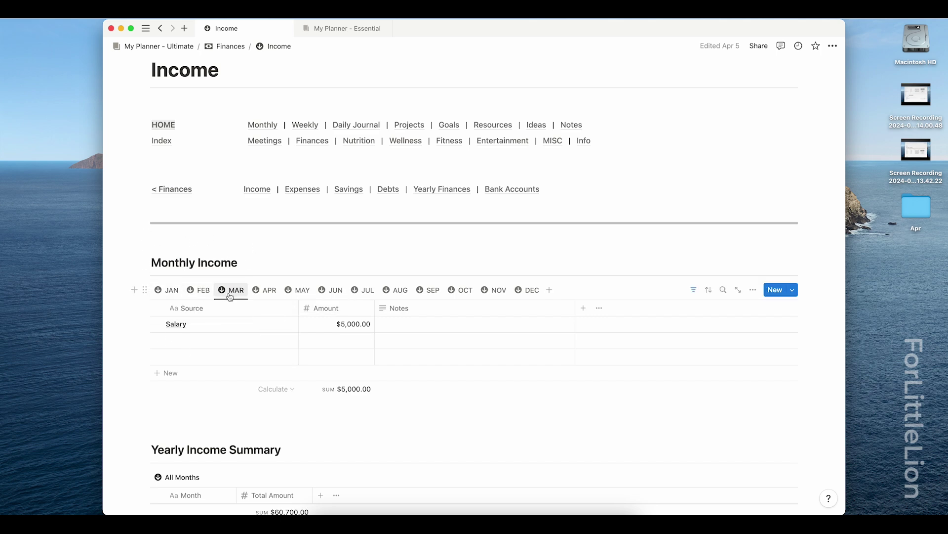
{"action": "left_click", "coordinate": [275, 292]}
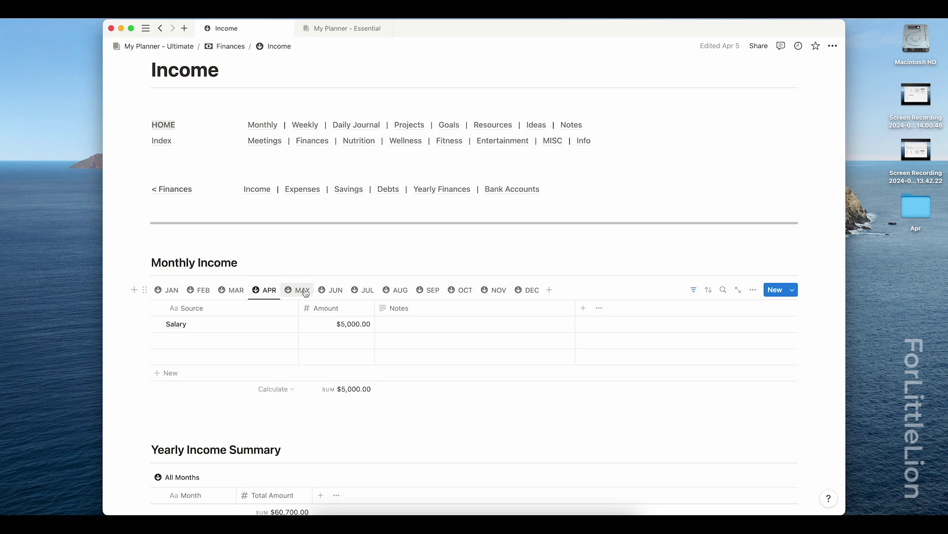
{"action": "left_click", "coordinate": [299, 291]}
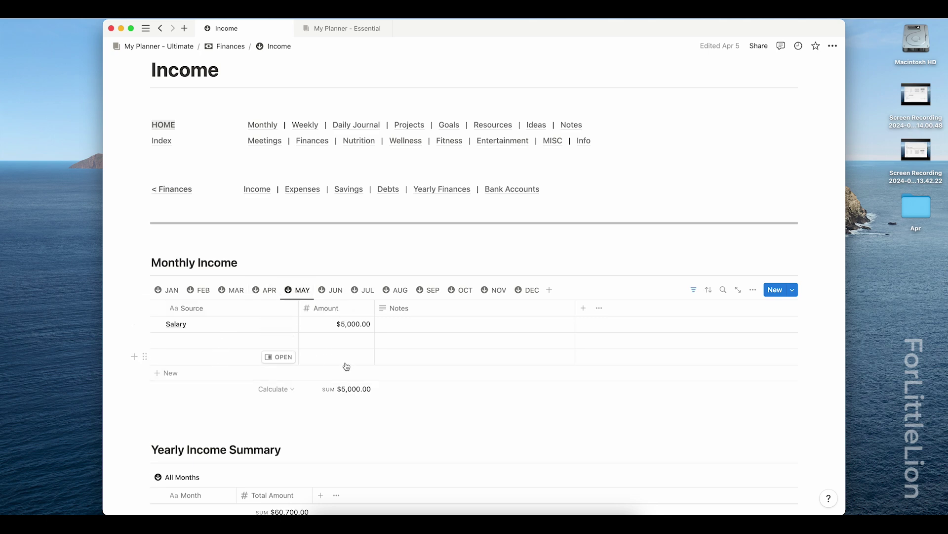
{"action": "scroll", "coordinate": [346, 366], "scroll_direction": "down", "scroll_amount": 10}
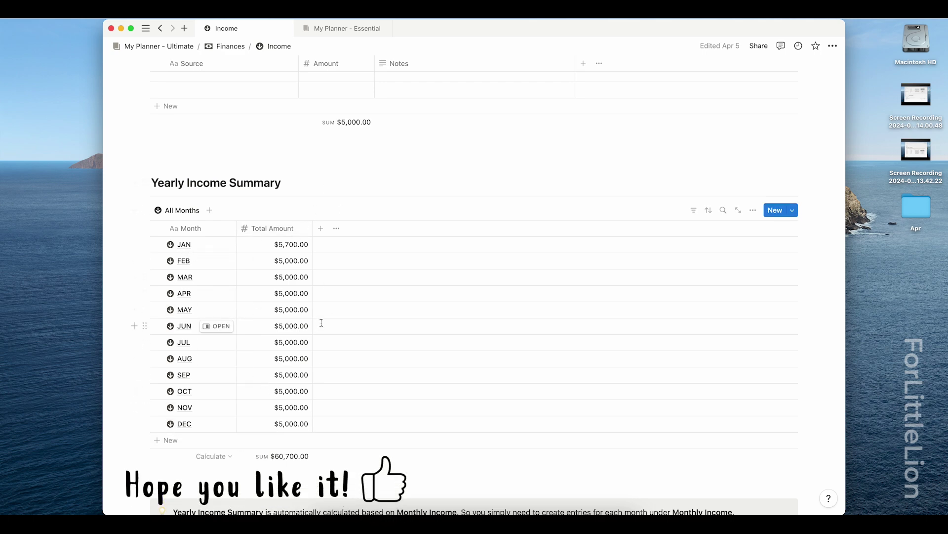
{"action": "scroll", "coordinate": [377, 387], "scroll_direction": "down", "scroll_amount": 2}
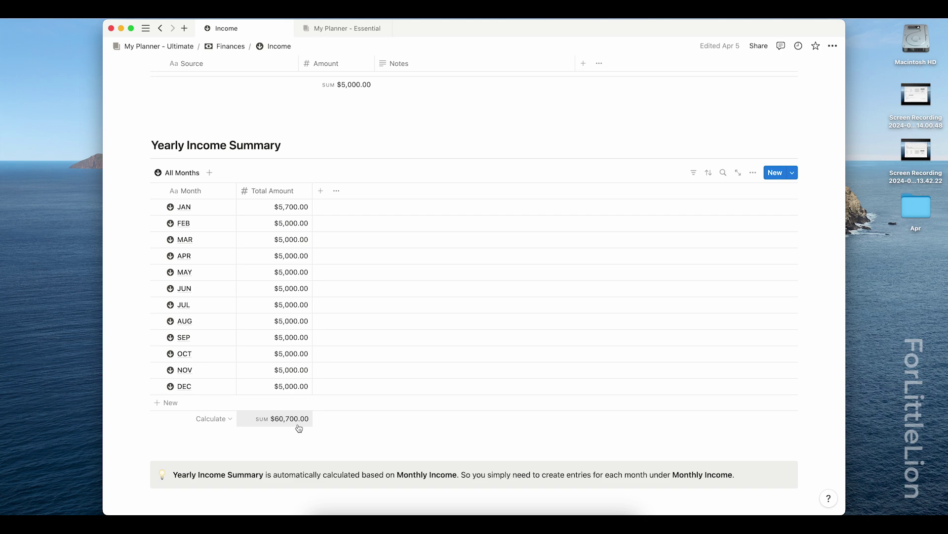
- Switch to the Expenses page and examine the January entries under Monthly Expenses
{"action": "scroll", "coordinate": [364, 432], "scroll_direction": "up", "scroll_amount": 10}
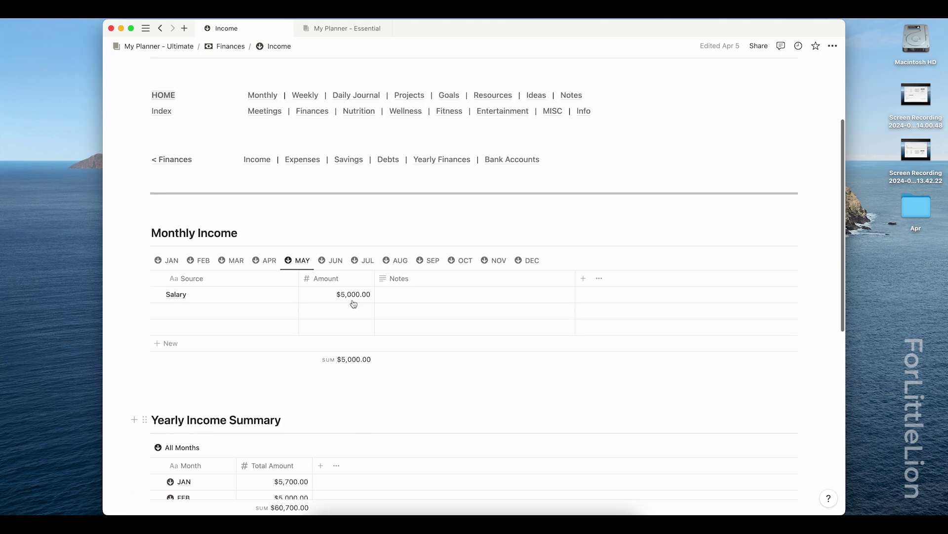
{"action": "left_click", "coordinate": [306, 159]}
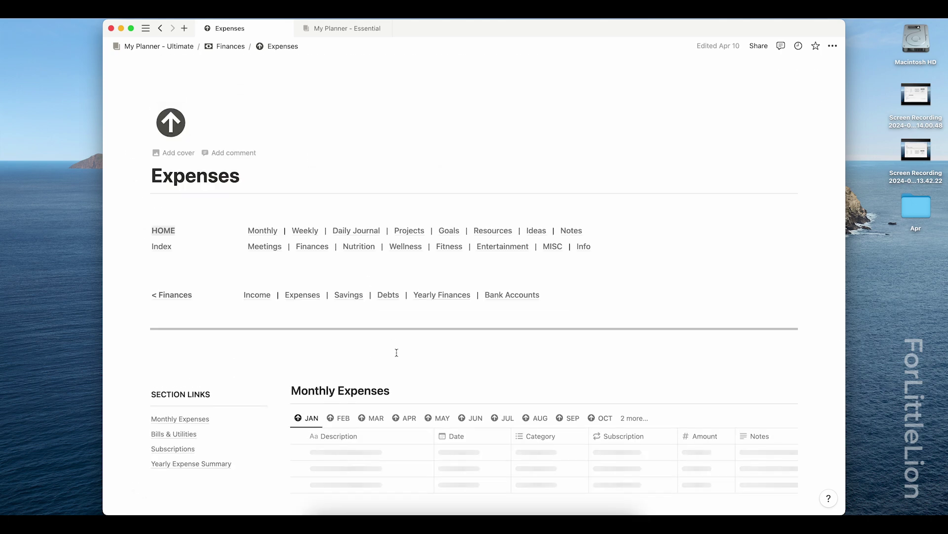
{"action": "scroll", "coordinate": [397, 353], "scroll_direction": "down", "scroll_amount": 10}
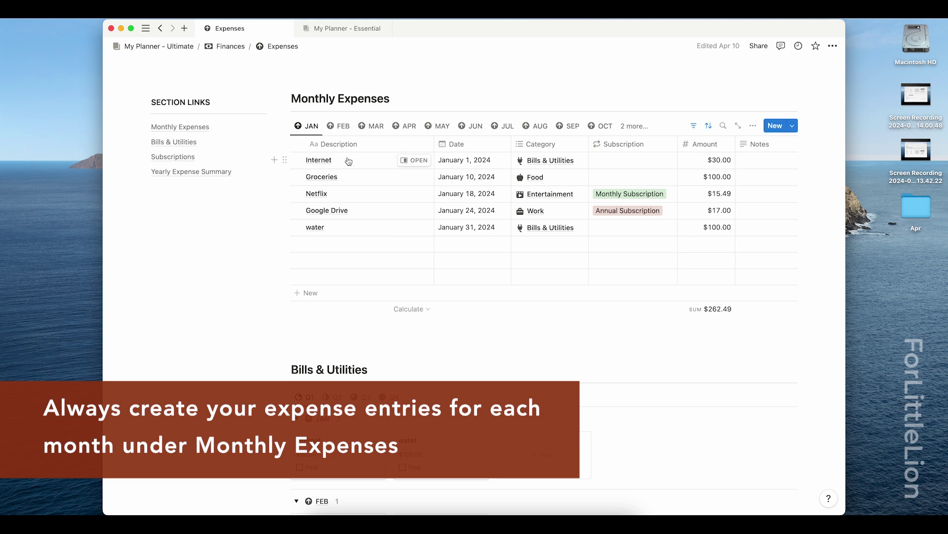
- Review the Monthly Expenses tables for February through May and the Yearly Expense Summary
{"action": "left_click", "coordinate": [340, 126]}
{"action": "left_click", "coordinate": [373, 126]}
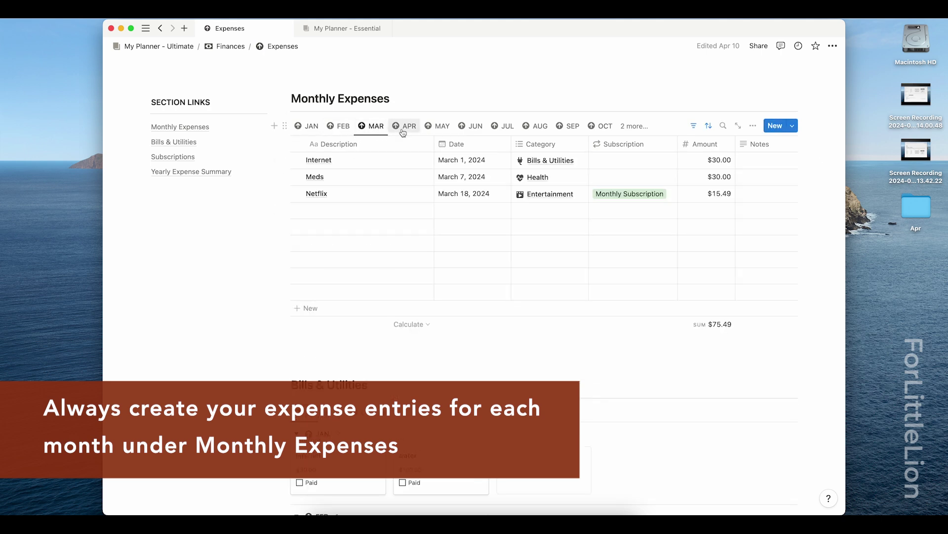
{"action": "left_click", "coordinate": [404, 130]}
{"action": "left_click", "coordinate": [446, 131]}
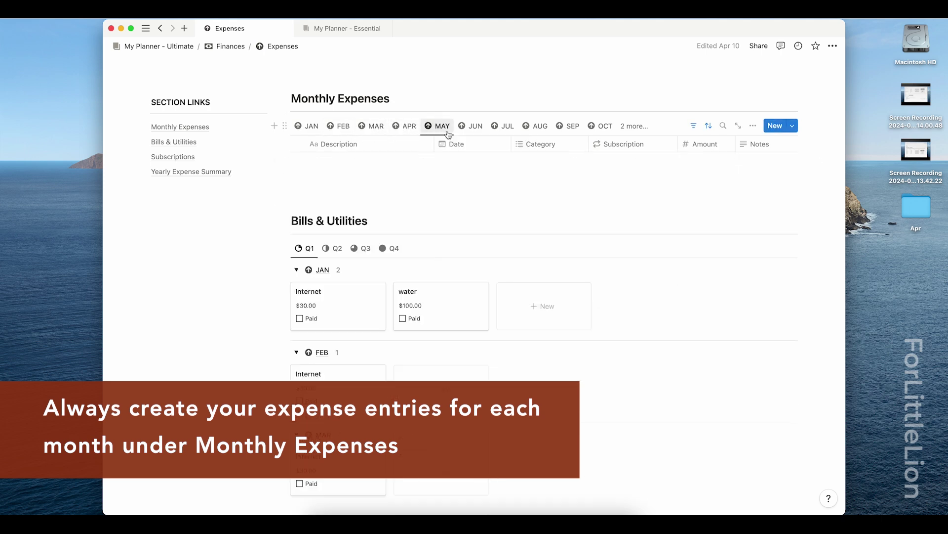
{"action": "left_click", "coordinate": [193, 173]}
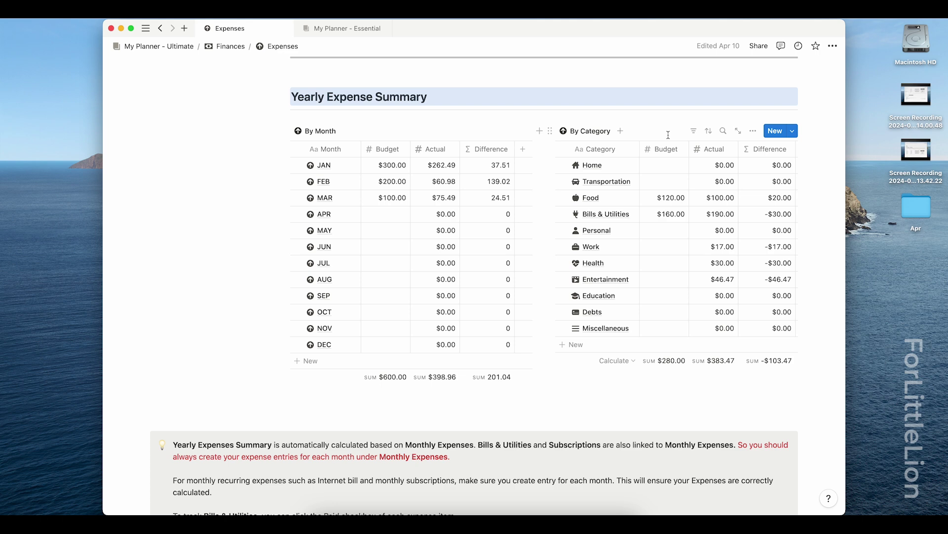
- Add an entry named "Expense A" to the January table under Monthly Expenses
{"action": "left_click", "coordinate": [274, 49]}
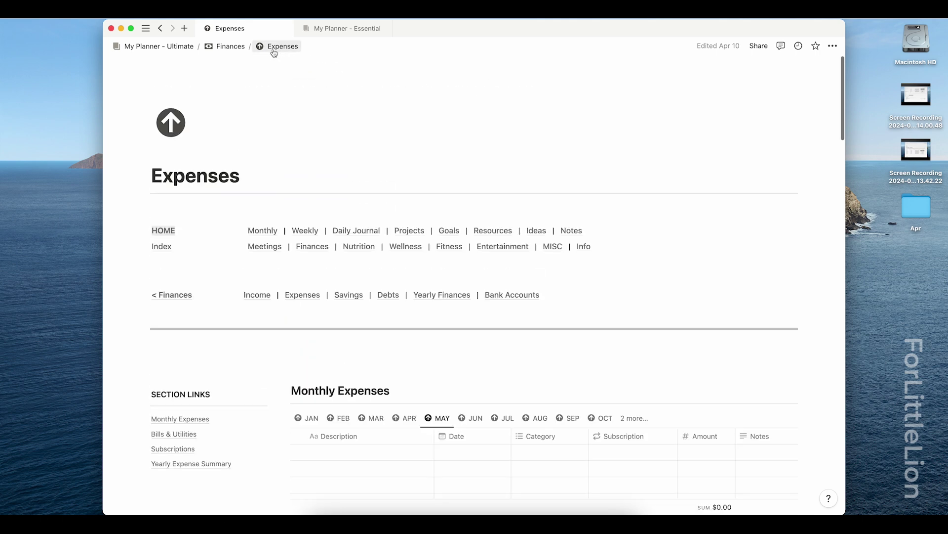
{"action": "scroll", "coordinate": [358, 271], "scroll_direction": "down", "scroll_amount": 6}
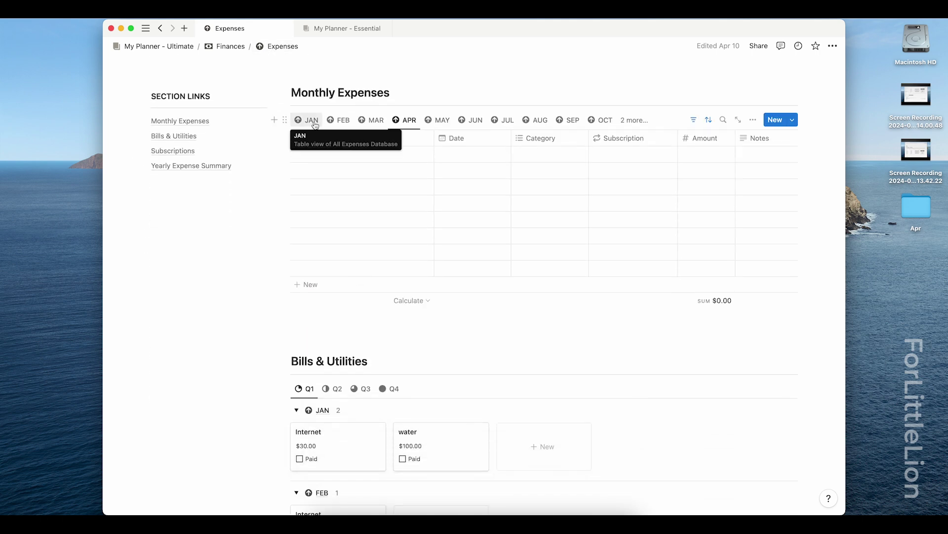
{"action": "left_click", "coordinate": [313, 120]}
{"action": "left_click", "coordinate": [360, 236]}
{"action": "type", "text": "Expense A"}
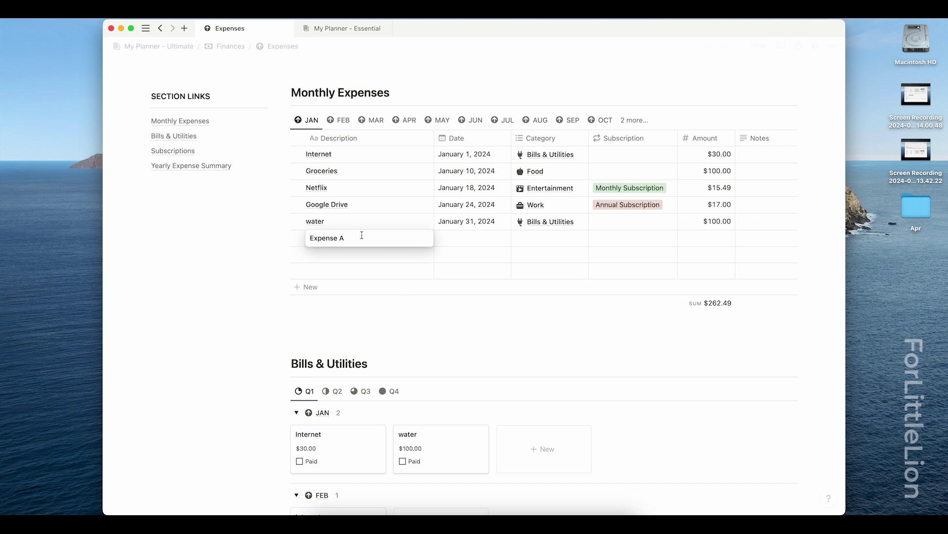
{"action": "key", "text": "Return"}
- Set the date of Expense A to January 25, 2024
{"action": "left_click", "coordinate": [466, 243]}
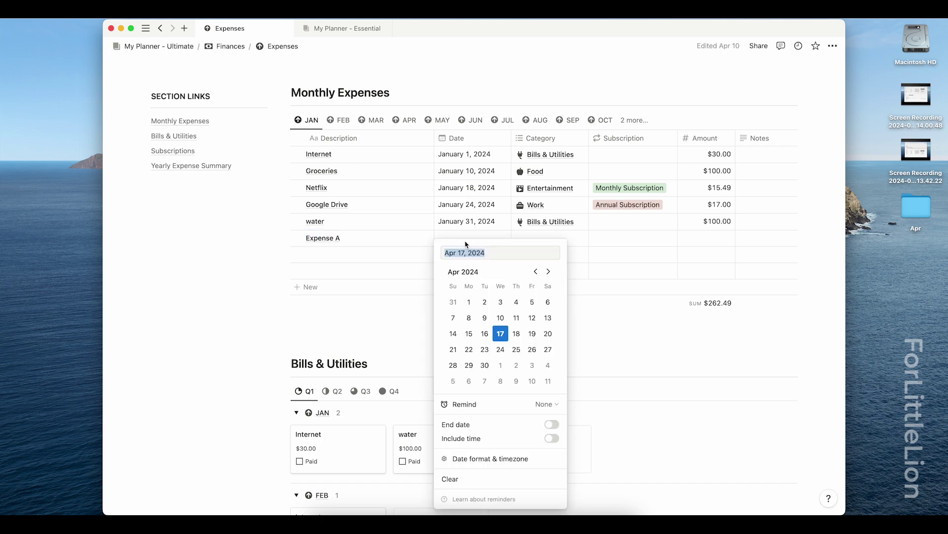
{"action": "left_click", "coordinate": [535, 271]}
{"action": "left_click", "coordinate": [536, 271]}
{"action": "left_click", "coordinate": [535, 271]}
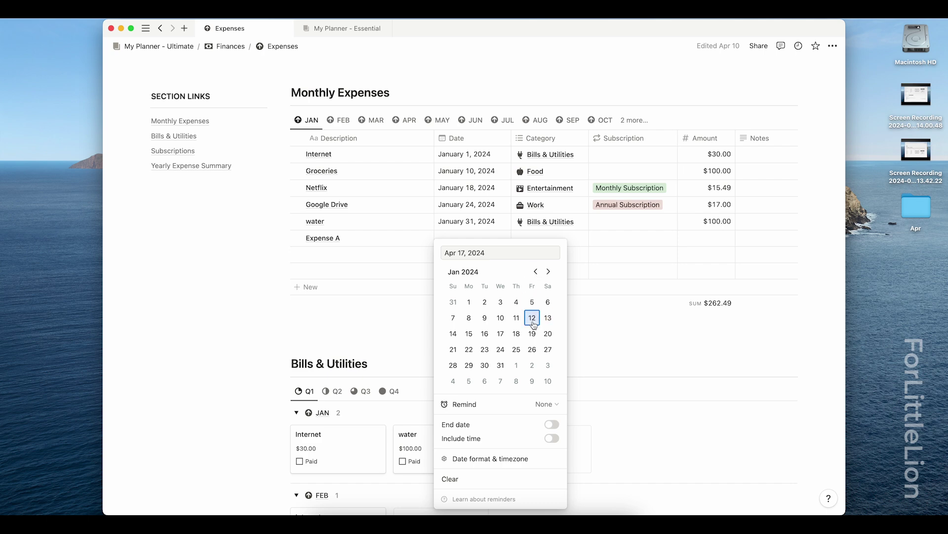
{"action": "left_click", "coordinate": [514, 350]}
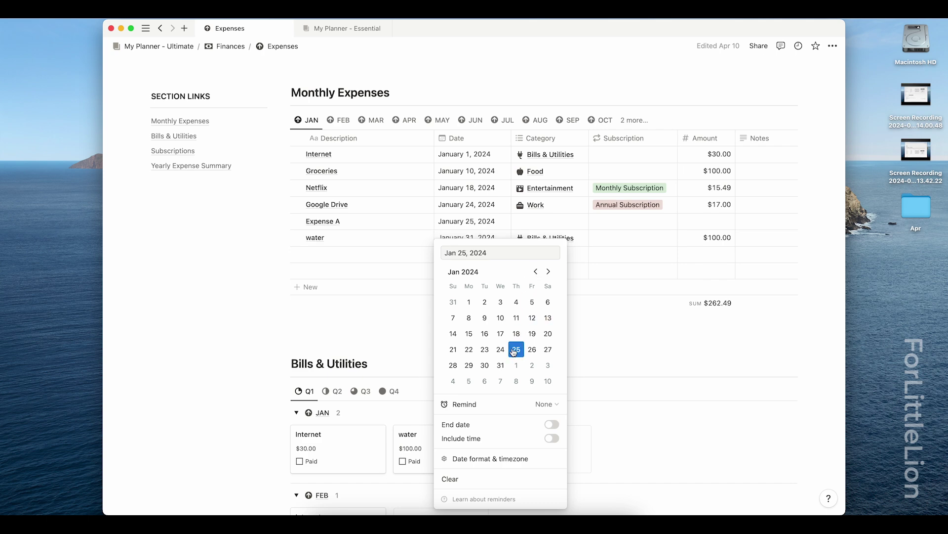
- Assign the Personal category to Expense A and set its amount to 30
{"action": "left_click", "coordinate": [536, 224]}
{"action": "left_click", "coordinate": [537, 223]}
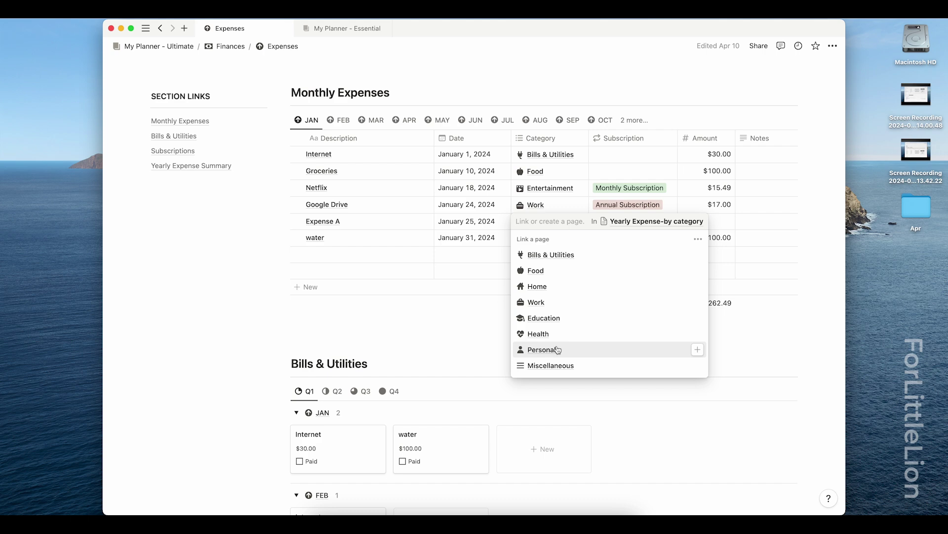
{"action": "left_click", "coordinate": [567, 351]}
{"action": "left_click", "coordinate": [709, 221]}
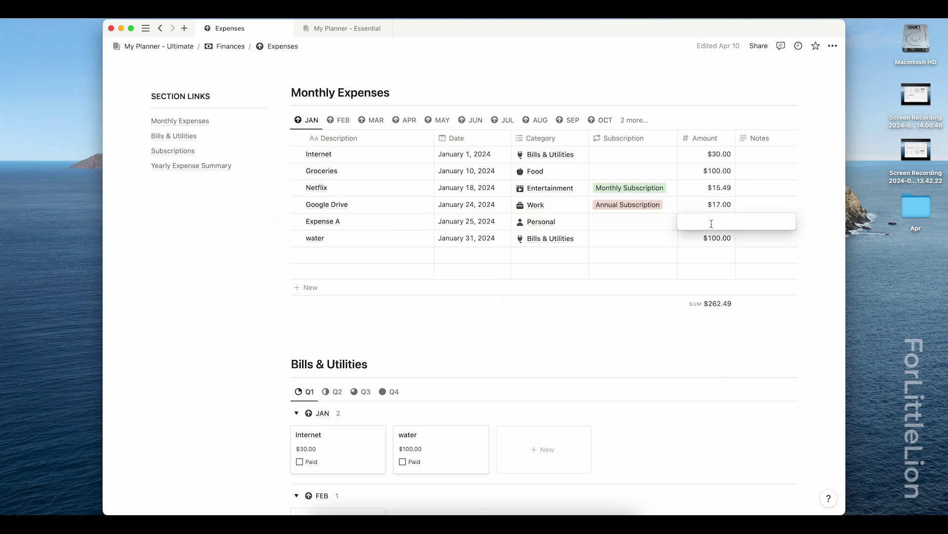
{"action": "type", "text": "30"}
{"action": "key", "text": "Return"}
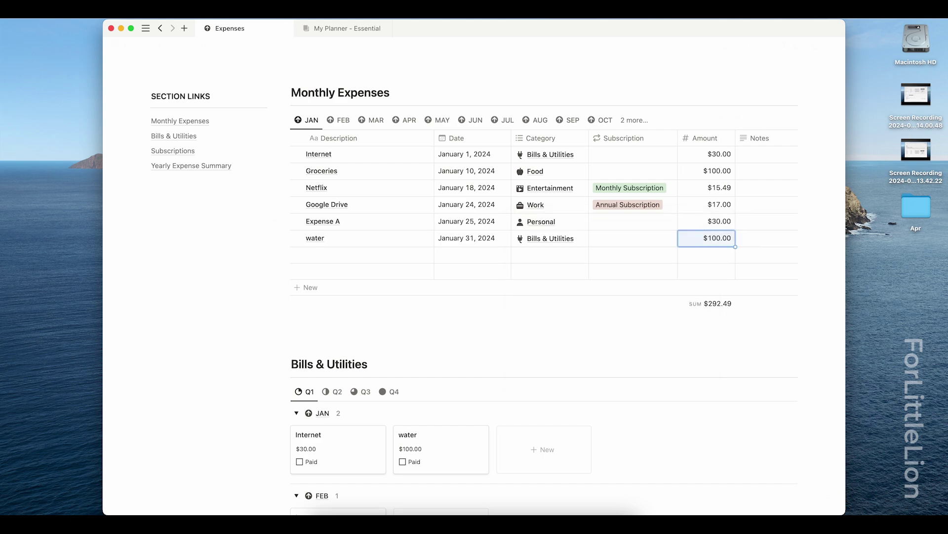
- Examine the recurring Internet and Netflix entries in the February and March tables of Monthly Expenses
{"action": "scroll", "coordinate": [371, 202], "scroll_direction": "up", "scroll_amount": 1}
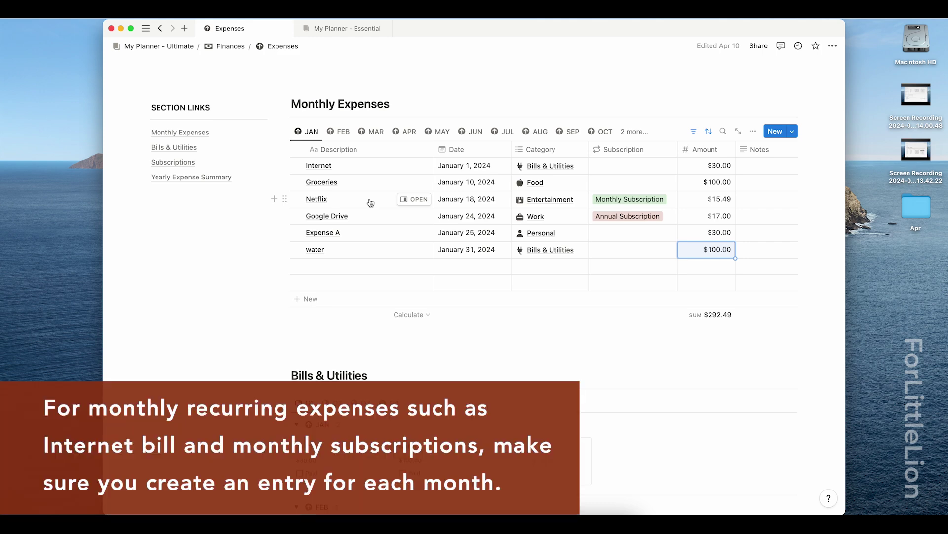
{"action": "left_click", "coordinate": [339, 131]}
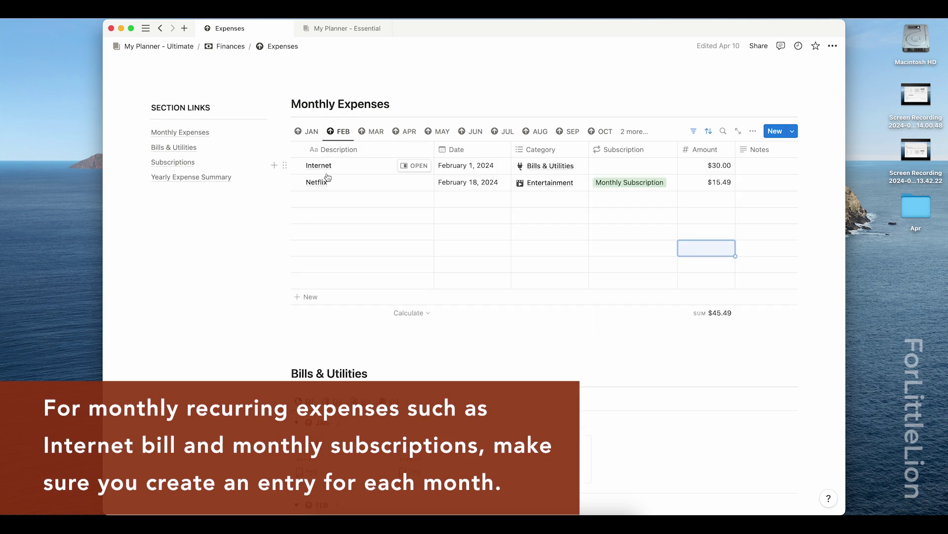
{"action": "left_click", "coordinate": [371, 131]}
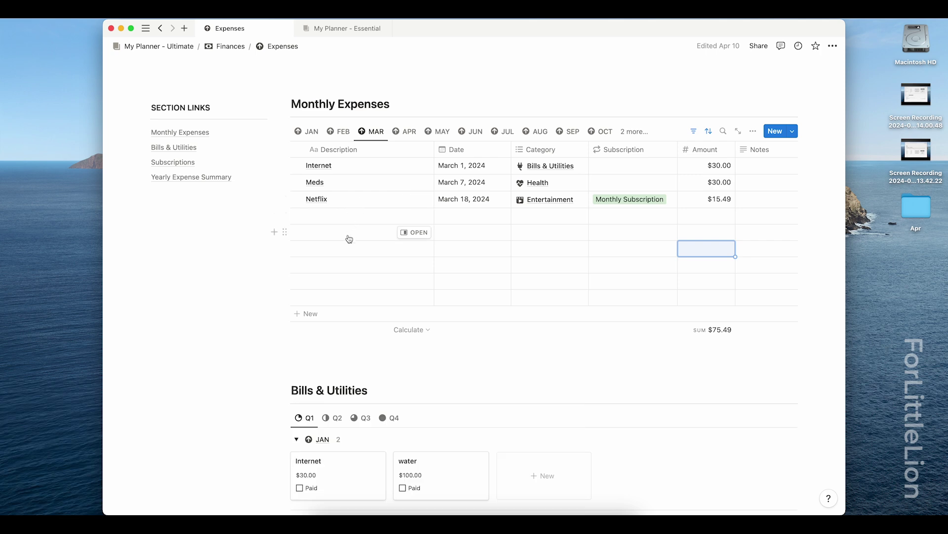
- Mark the January Internet and water bills and the February Internet bill as paid under Bills & Utilities
{"action": "scroll", "coordinate": [366, 276], "scroll_direction": "down", "scroll_amount": 6}
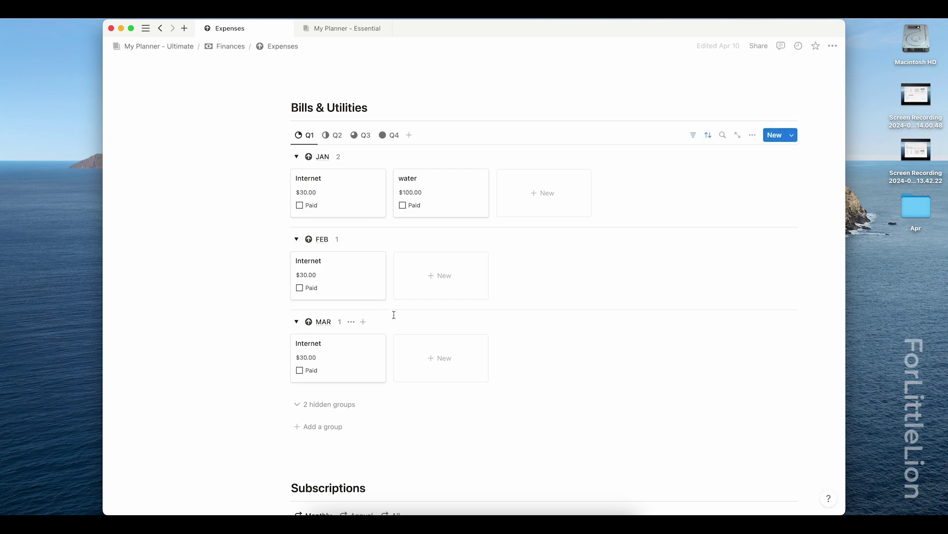
{"action": "left_click", "coordinate": [300, 206]}
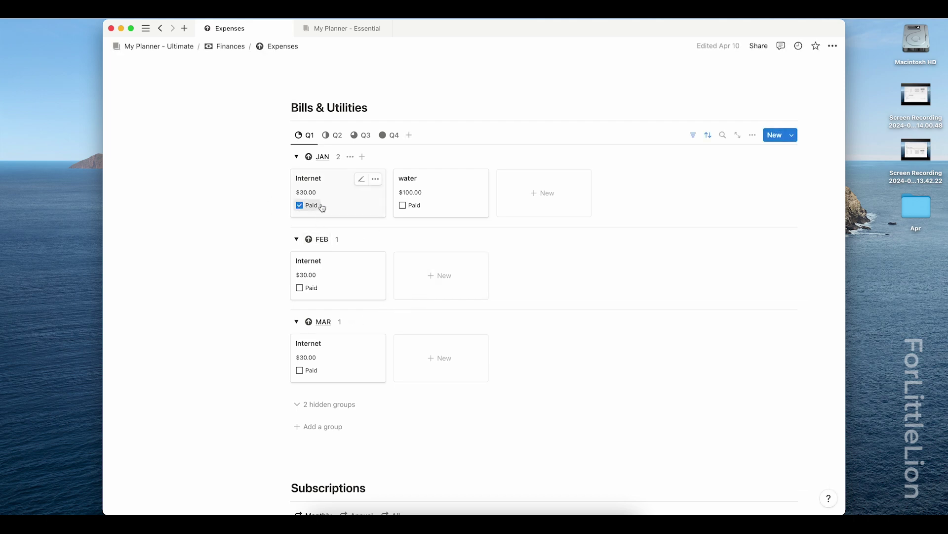
{"action": "left_click", "coordinate": [403, 208]}
{"action": "left_click", "coordinate": [300, 288]}
- Look over the annual and monthly Subscriptions views, including the two remaining month groups
{"action": "scroll", "coordinate": [538, 356], "scroll_direction": "down", "scroll_amount": 10}
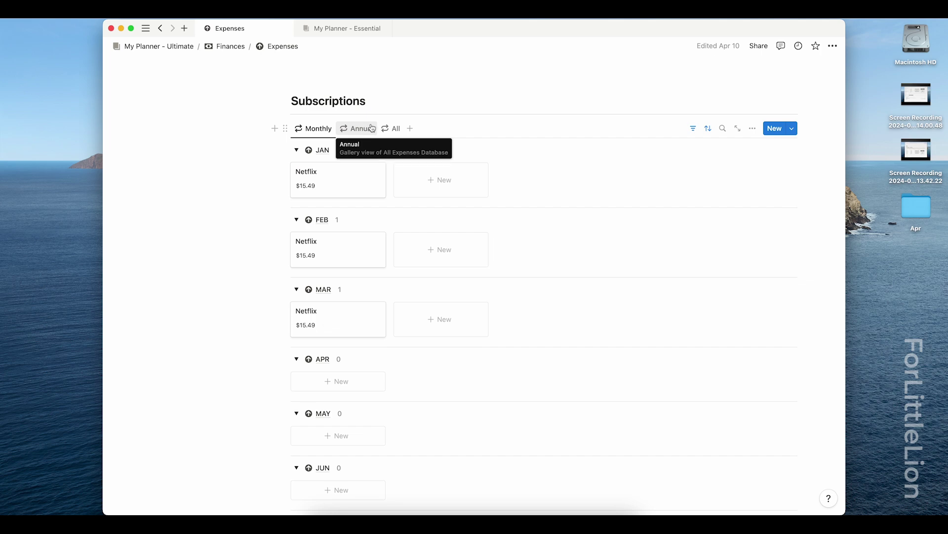
{"action": "left_click", "coordinate": [357, 130]}
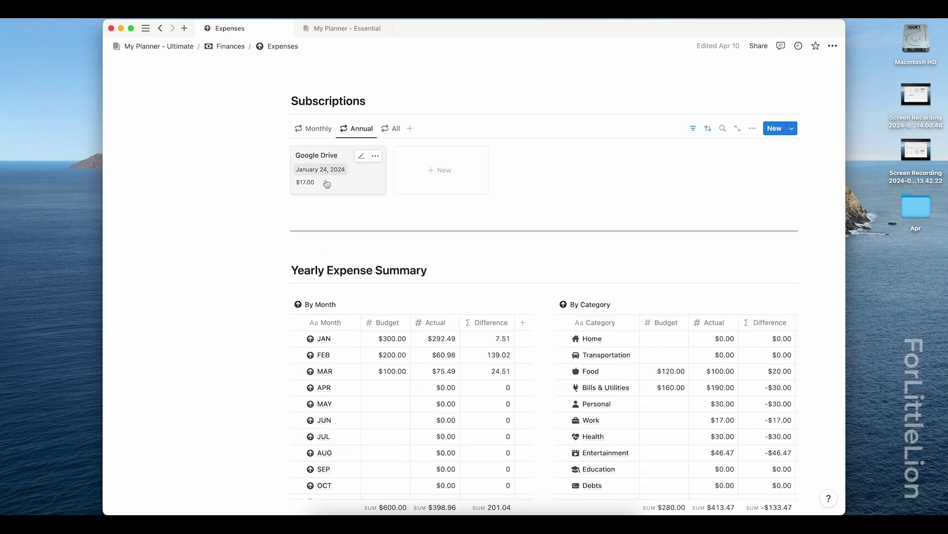
{"action": "left_click", "coordinate": [322, 135]}
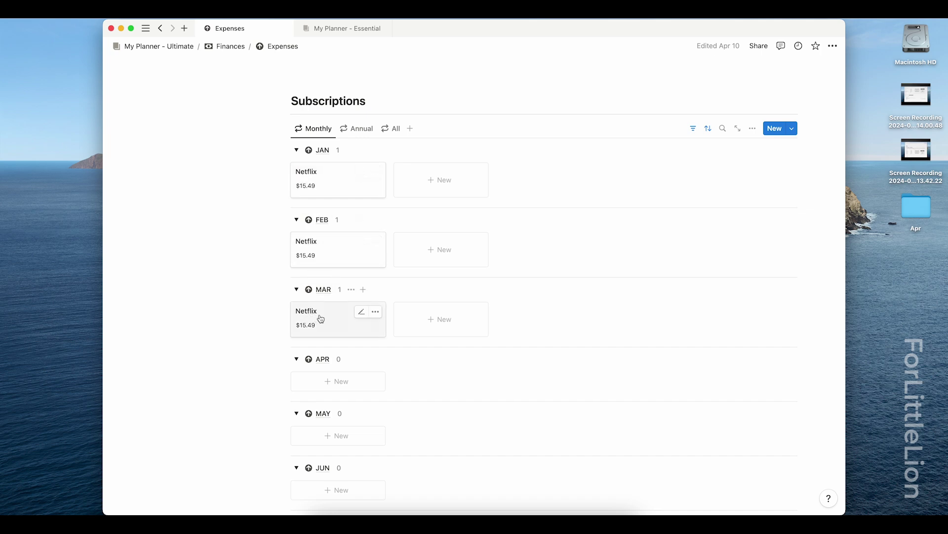
{"action": "scroll", "coordinate": [331, 349], "scroll_direction": "down", "scroll_amount": 10}
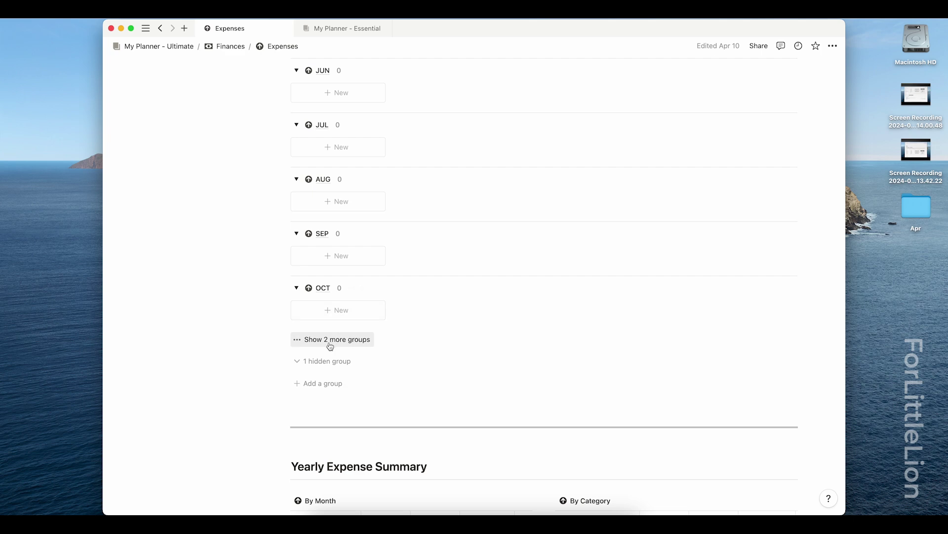
{"action": "left_click", "coordinate": [334, 340]}
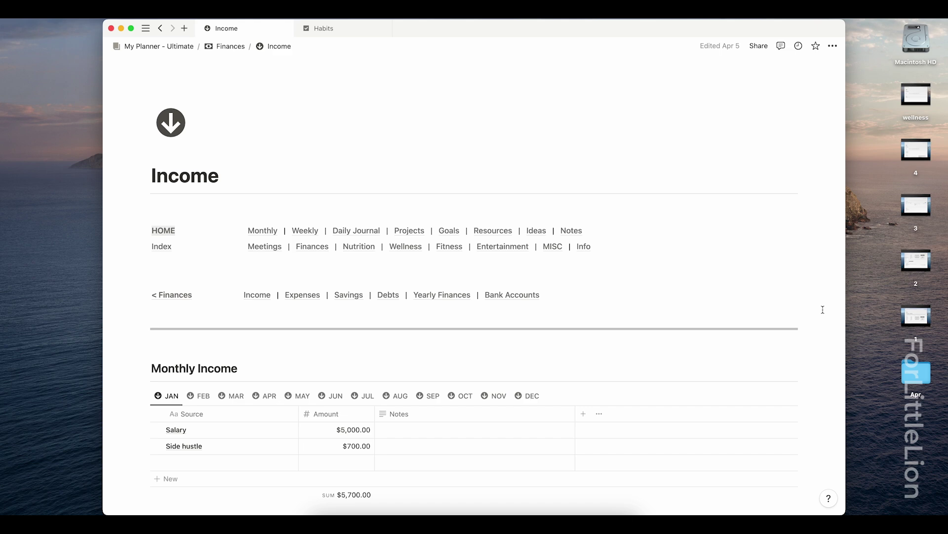
- Change the number format of the Amount property in the Monthly Income table to Australian dollar
{"action": "scroll", "coordinate": [823, 309], "scroll_direction": "down", "scroll_amount": 4}
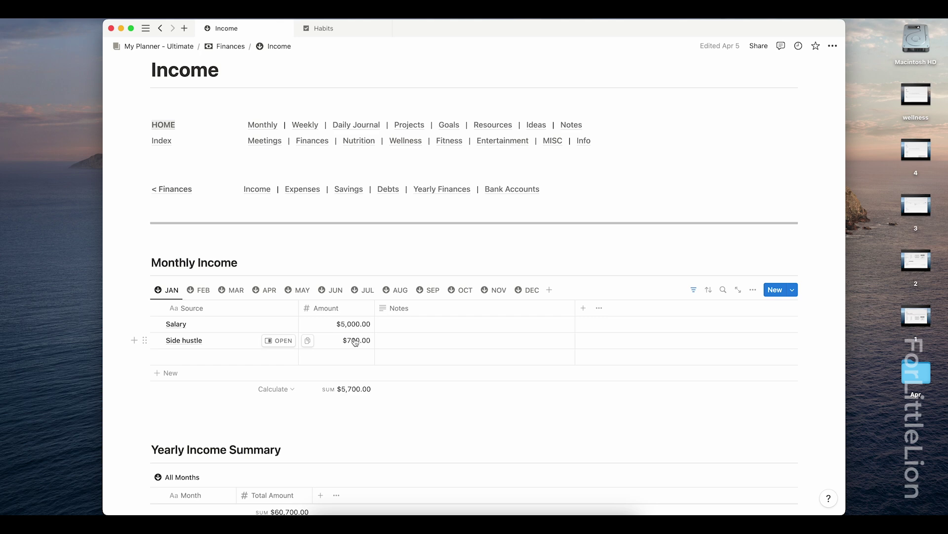
{"action": "left_click", "coordinate": [351, 312]}
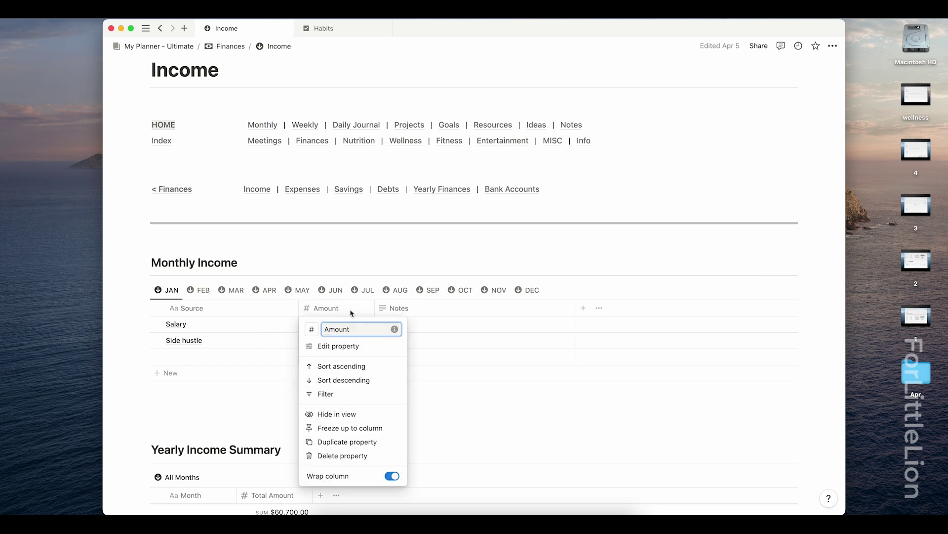
{"action": "scroll", "coordinate": [363, 351], "scroll_direction": "down", "scroll_amount": 5}
{"action": "left_click", "coordinate": [364, 349]}
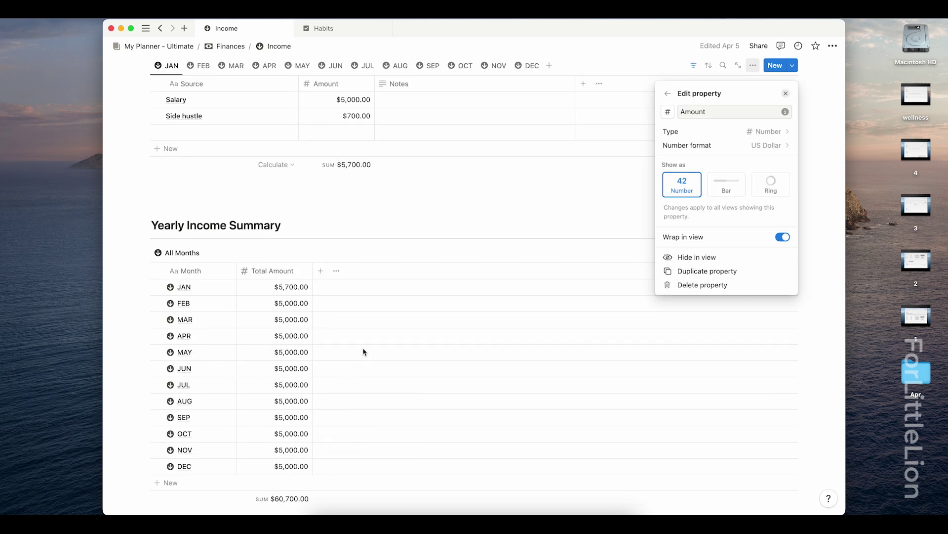
{"action": "left_click", "coordinate": [725, 146]}
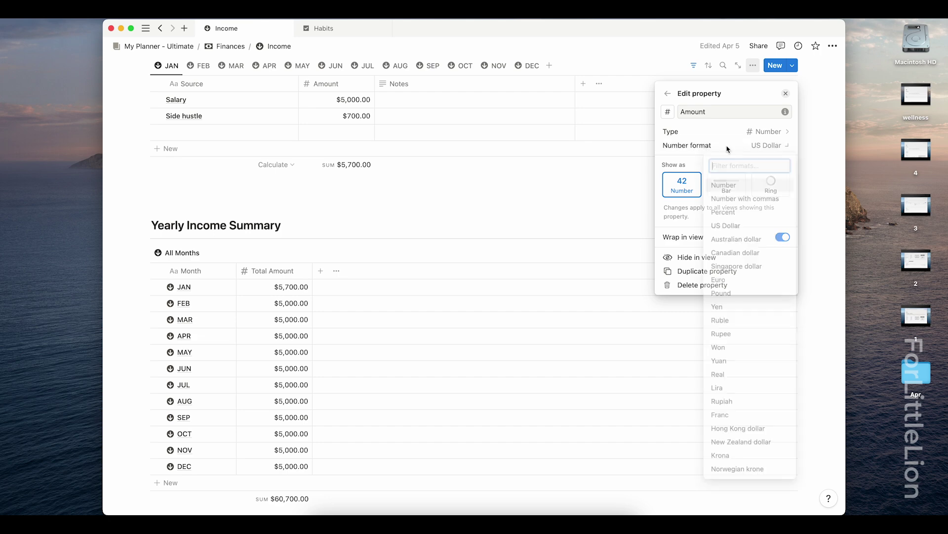
{"action": "left_click", "coordinate": [751, 247]}
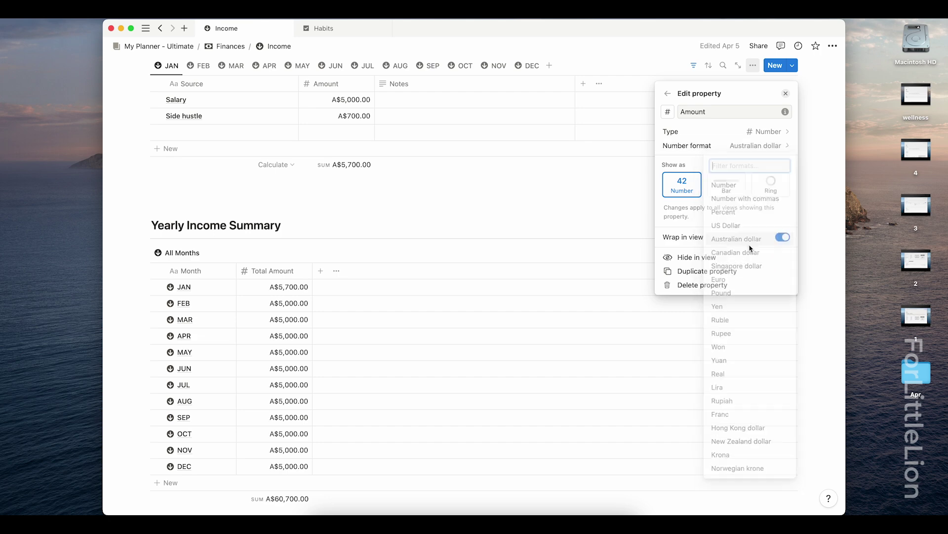
{"action": "left_click", "coordinate": [546, 186]}
- Check the currency of the amounts in February and another month's table under Monthly Income
{"action": "scroll", "coordinate": [209, 171], "scroll_direction": "up", "scroll_amount": 2}
{"action": "left_click", "coordinate": [208, 171]}
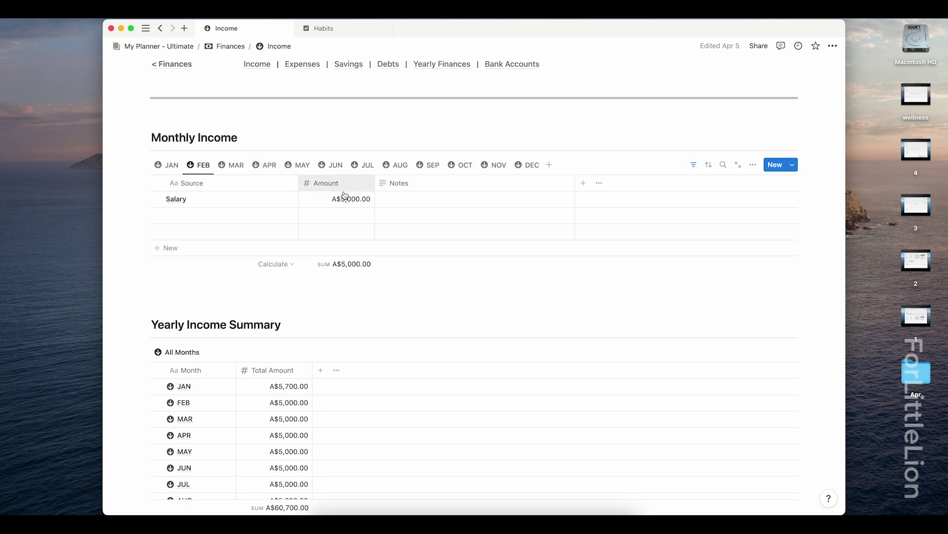
{"action": "left_click", "coordinate": [311, 171]}
{"action": "scroll", "coordinate": [380, 264], "scroll_direction": "down", "scroll_amount": 5}
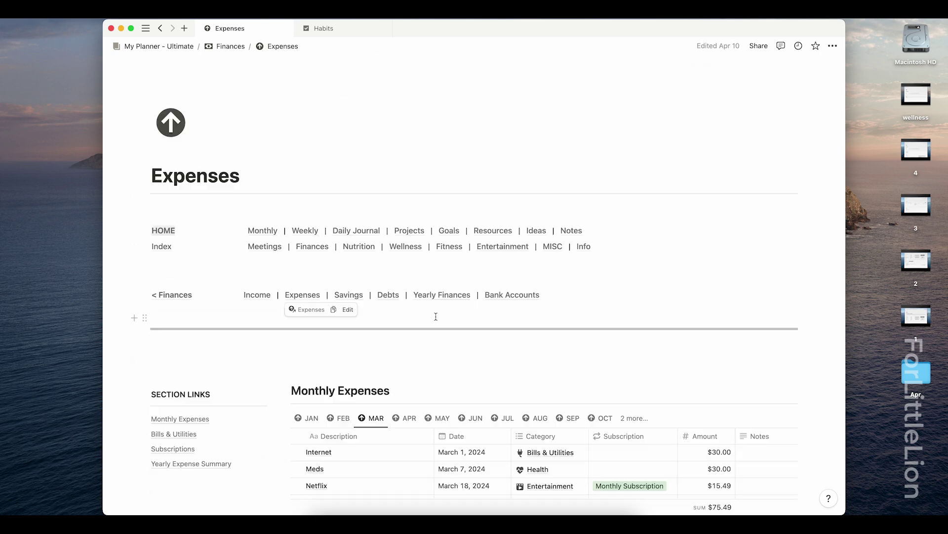
- Change the number format of the Amount property in the Monthly Expenses table to Australian dollar
{"action": "scroll", "coordinate": [435, 317], "scroll_direction": "down", "scroll_amount": 2}
{"action": "scroll", "coordinate": [436, 317], "scroll_direction": "down", "scroll_amount": 2}
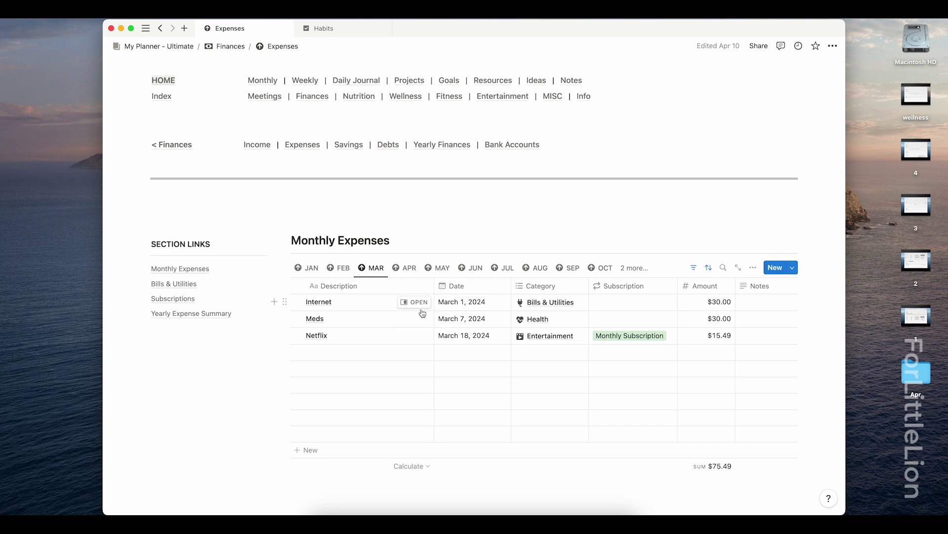
{"action": "scroll", "coordinate": [523, 214], "scroll_direction": "down", "scroll_amount": 1}
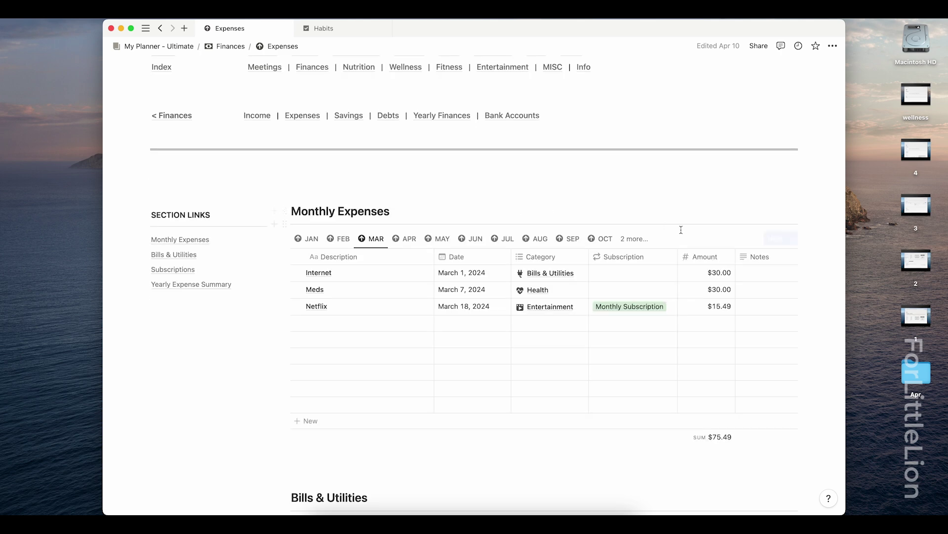
{"action": "left_click", "coordinate": [709, 260]}
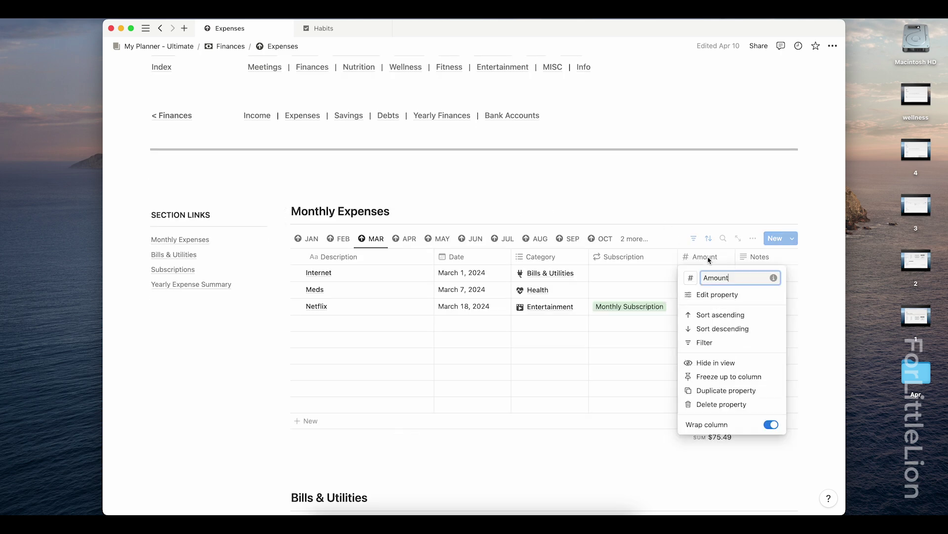
{"action": "left_click", "coordinate": [709, 295]}
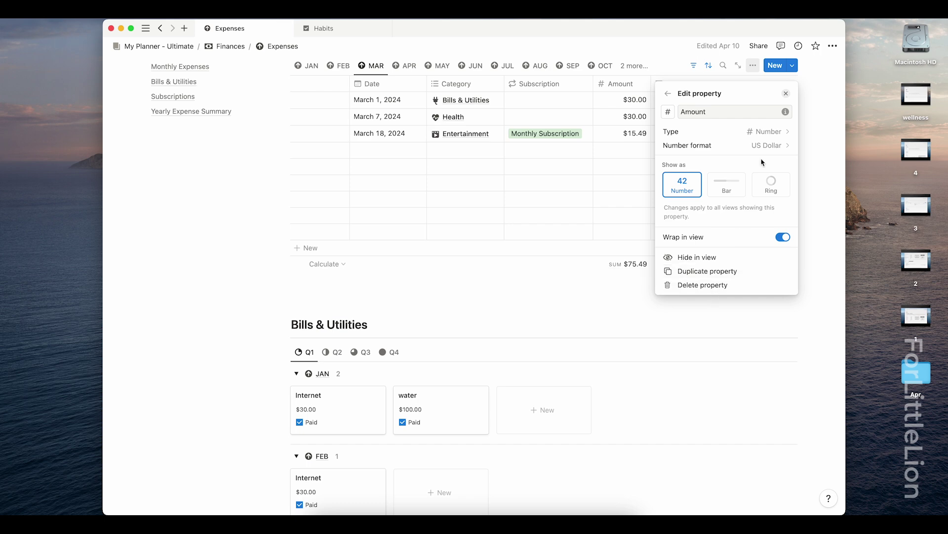
{"action": "left_click", "coordinate": [765, 145]}
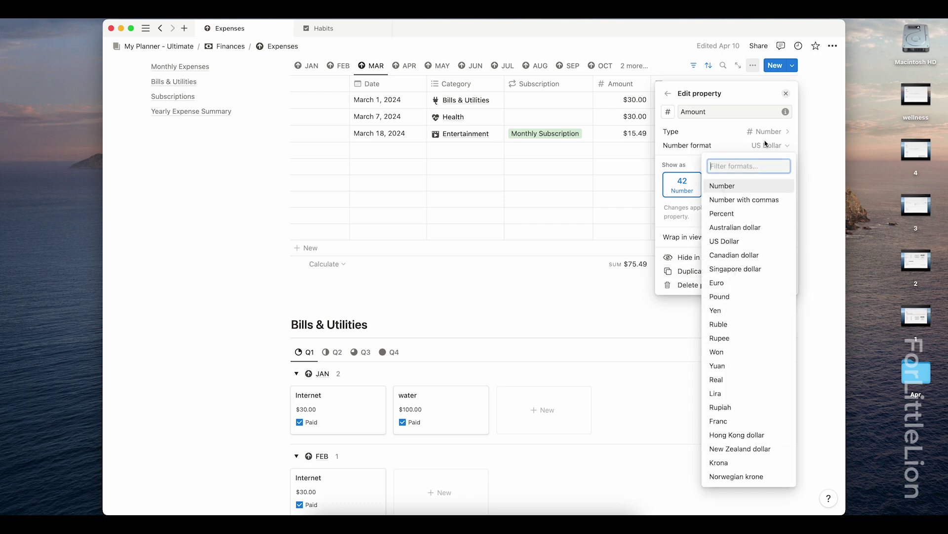
{"action": "left_click", "coordinate": [760, 226]}
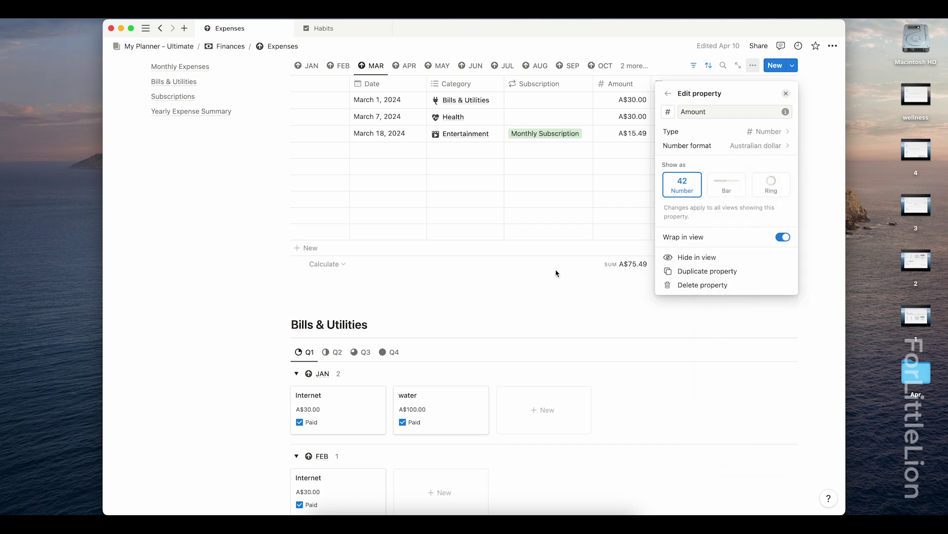
- Change the number format of the Budget property in the Yearly Expense Summary's By Month table to Australian dollar
{"action": "left_click", "coordinate": [553, 285]}
{"action": "scroll", "coordinate": [554, 285], "scroll_direction": "down", "scroll_amount": 20}
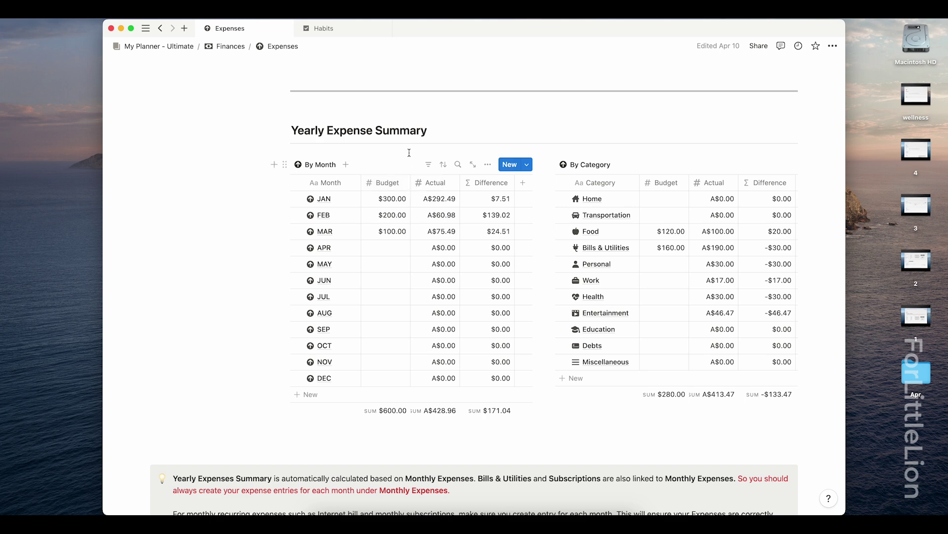
{"action": "left_click", "coordinate": [383, 185]}
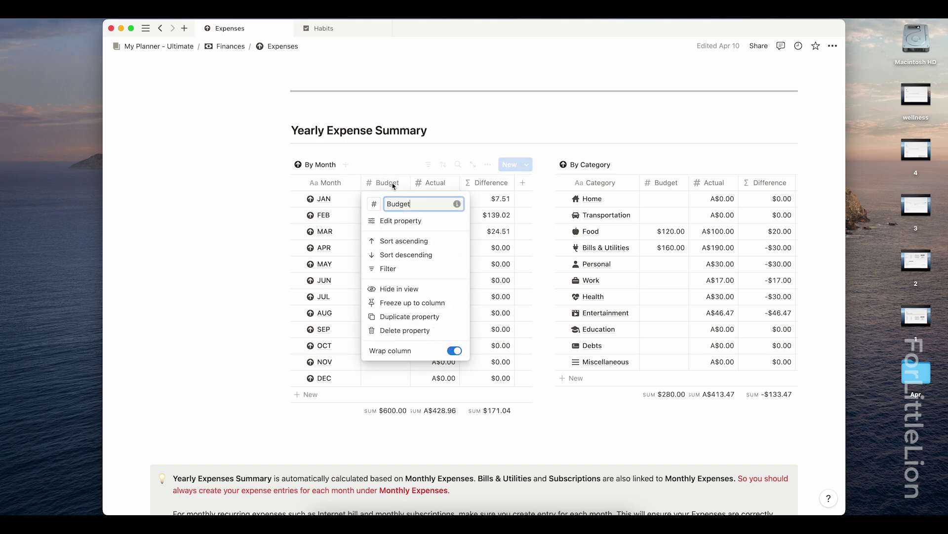
{"action": "left_click", "coordinate": [420, 222]}
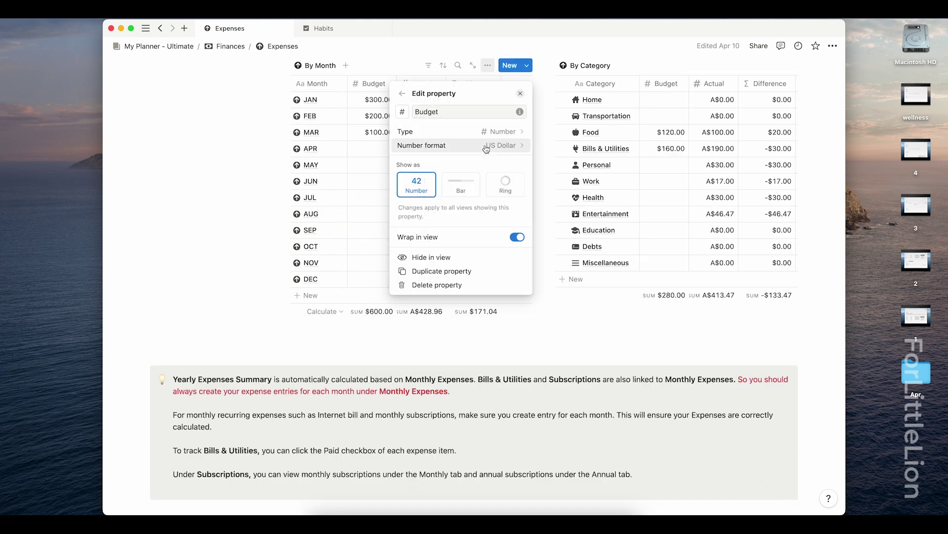
{"action": "left_click", "coordinate": [504, 145]}
{"action": "left_click", "coordinate": [494, 227]}
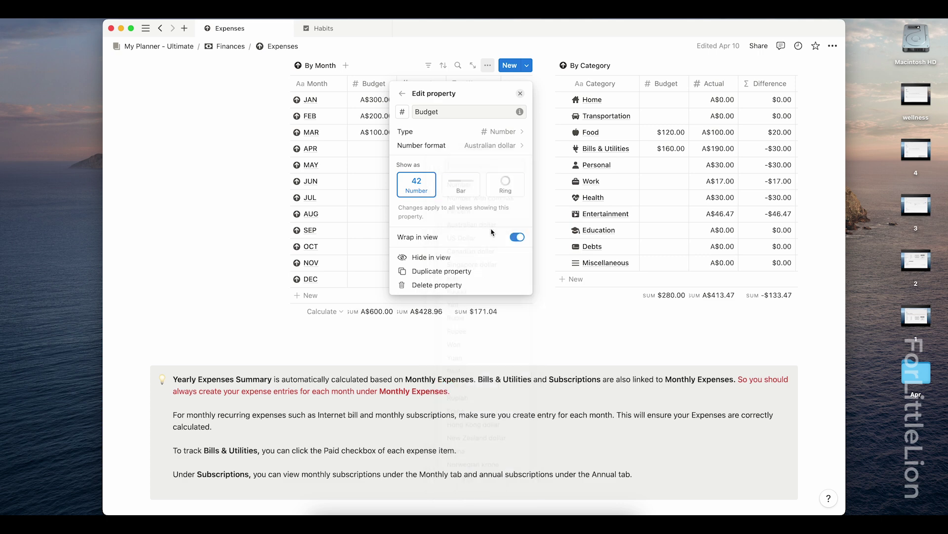
{"action": "left_click", "coordinate": [534, 316]}
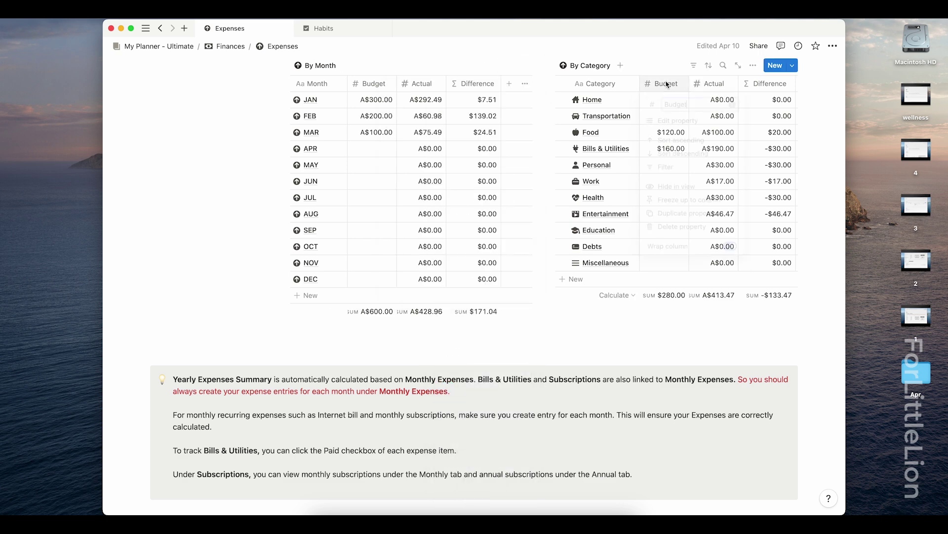
- Change the number format of the Budget property in the By Category table to Australian dollar
{"action": "left_click", "coordinate": [667, 84]}
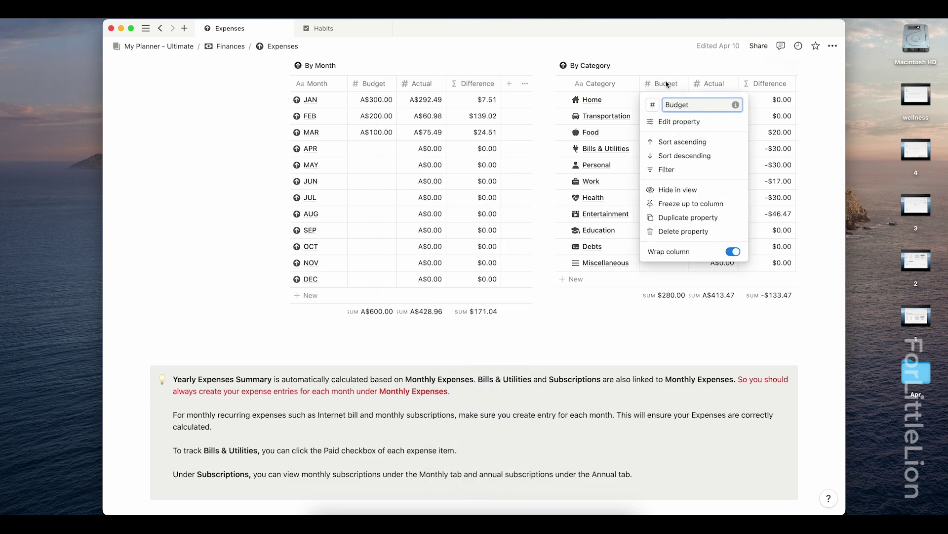
{"action": "left_click", "coordinate": [680, 121]}
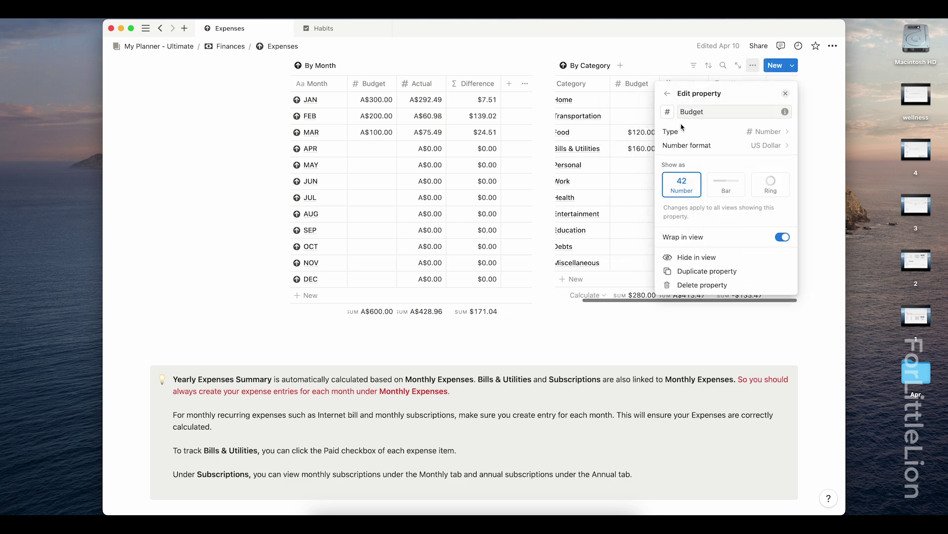
{"action": "left_click", "coordinate": [723, 147]}
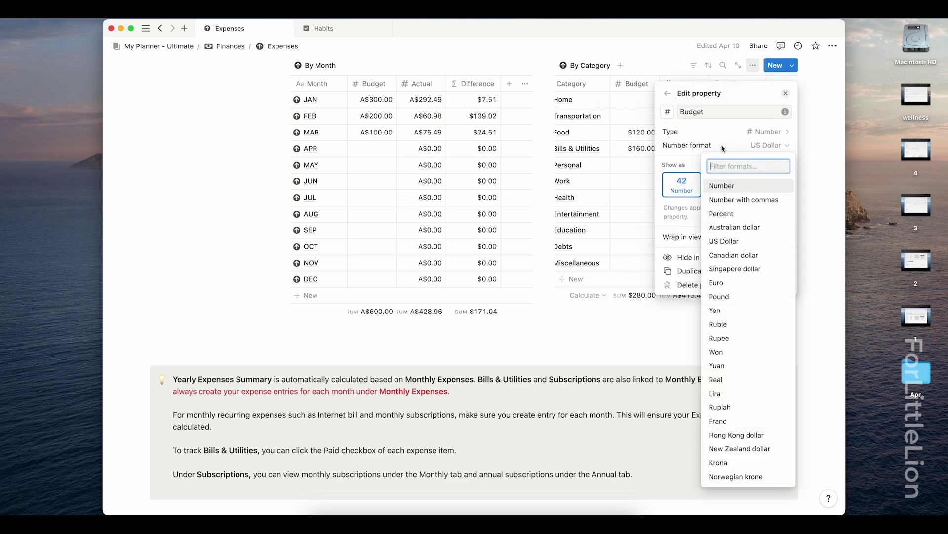
{"action": "left_click", "coordinate": [734, 227]}
{"action": "key", "text": "Escape"}
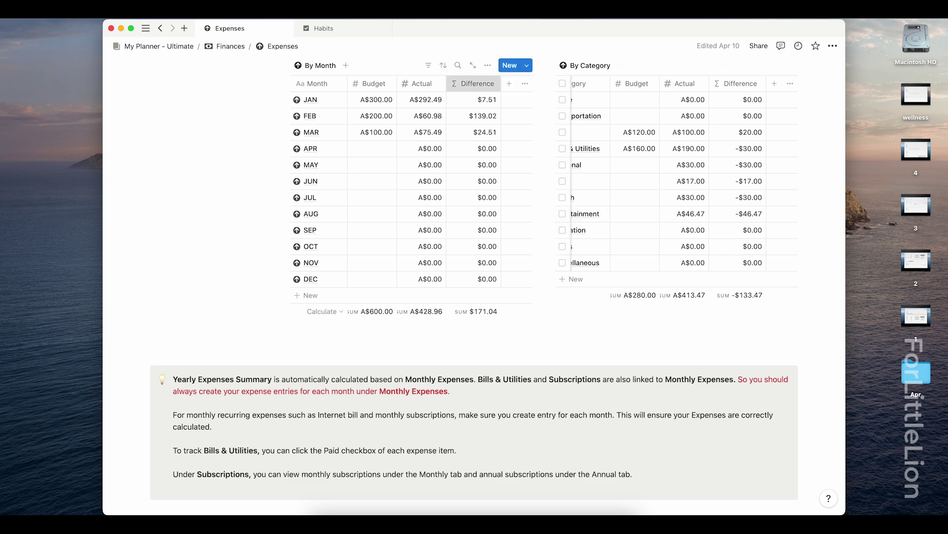
- Change the number format of the Difference formula property in the By Month table to Australian dollar
{"action": "left_click", "coordinate": [476, 88]}
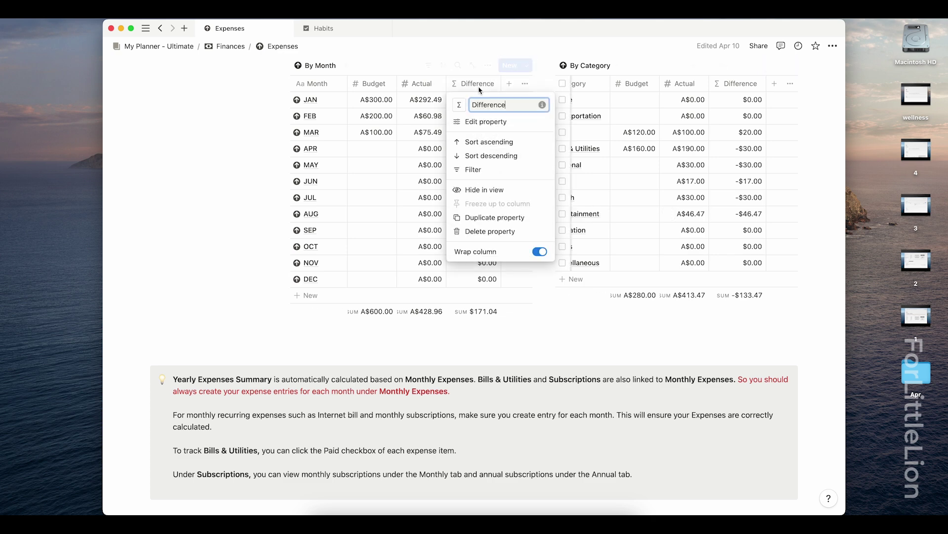
{"action": "left_click", "coordinate": [499, 122]}
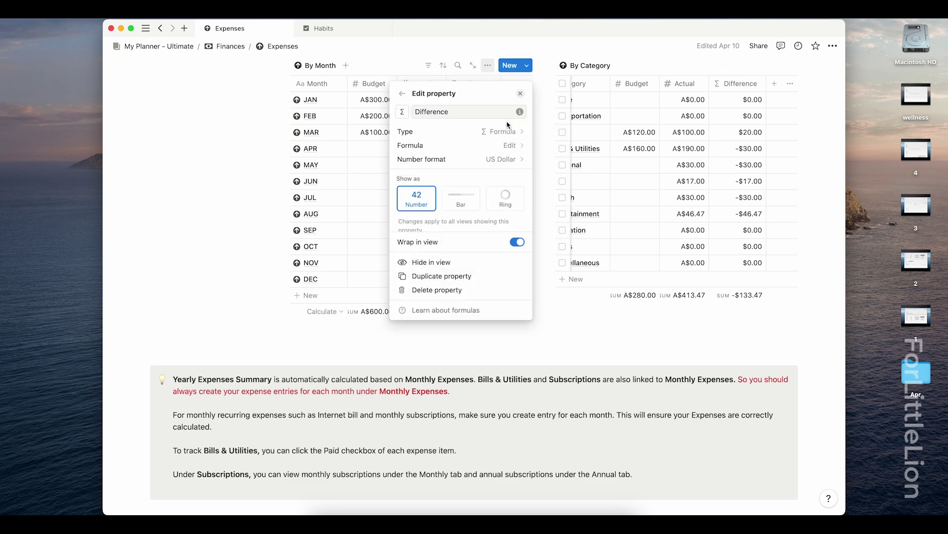
{"action": "left_click", "coordinate": [495, 159]}
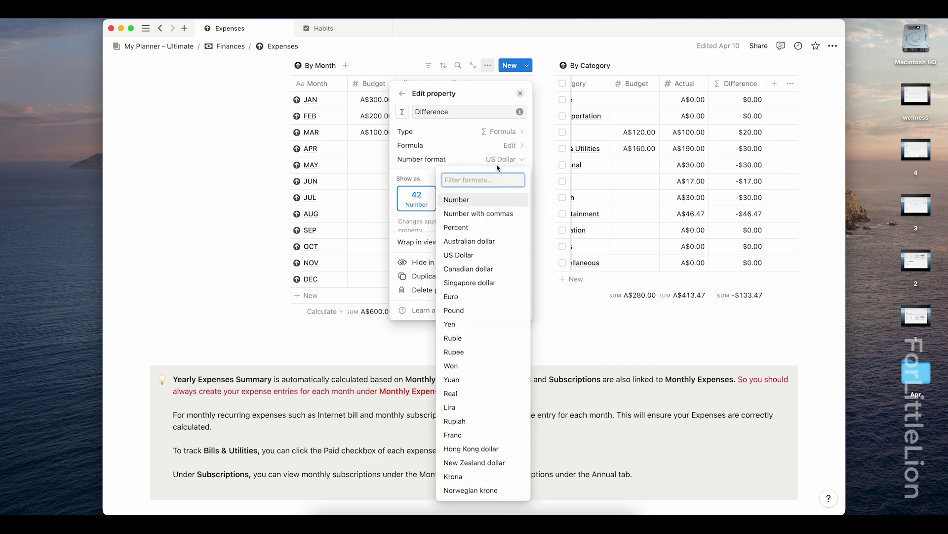
{"action": "left_click", "coordinate": [486, 242]}
{"action": "left_click", "coordinate": [600, 231]}
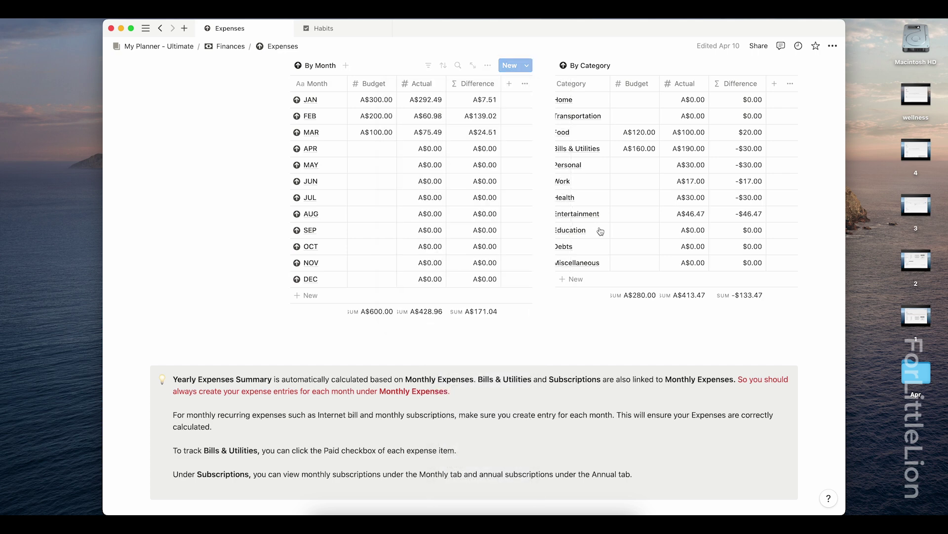
- Change the number format of the Difference formula property in the By Category table to Australian dollar
{"action": "left_click", "coordinate": [736, 84]}
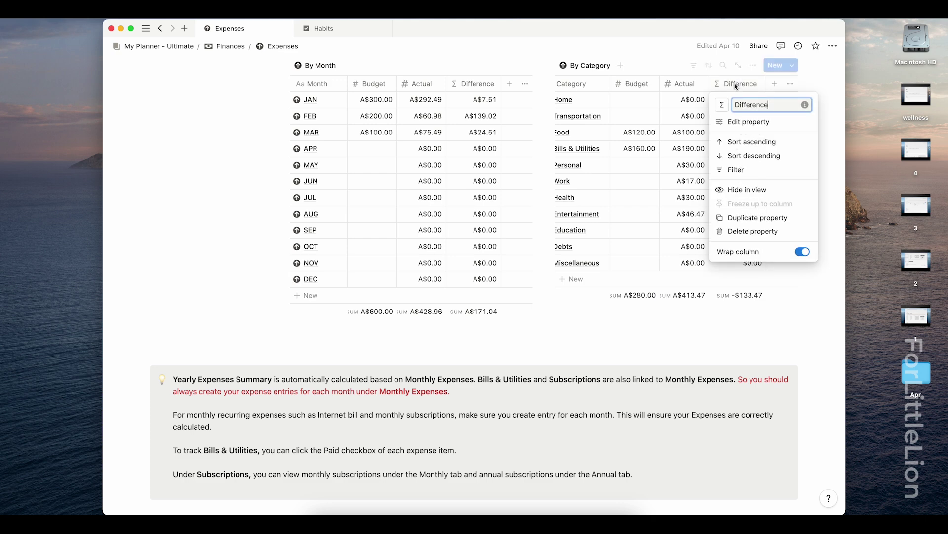
{"action": "left_click", "coordinate": [748, 122]}
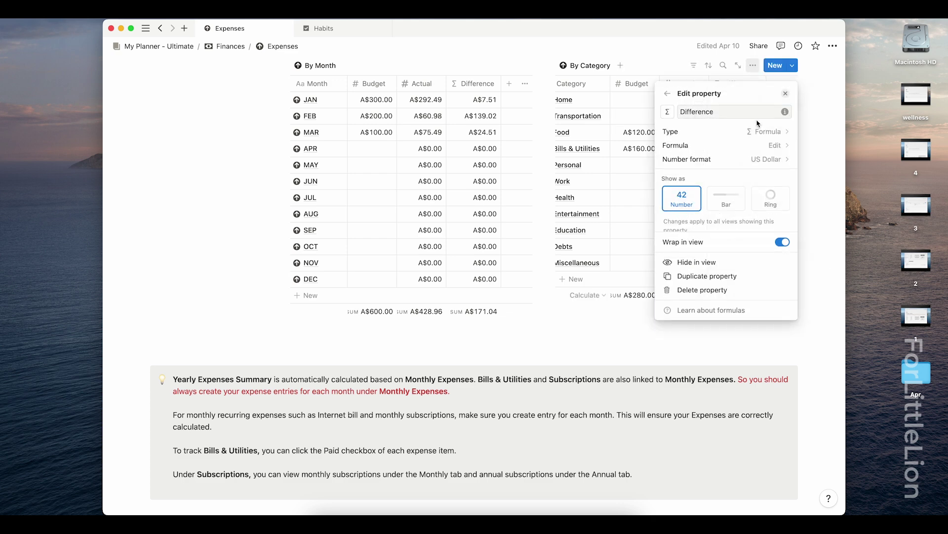
{"action": "left_click", "coordinate": [756, 160]}
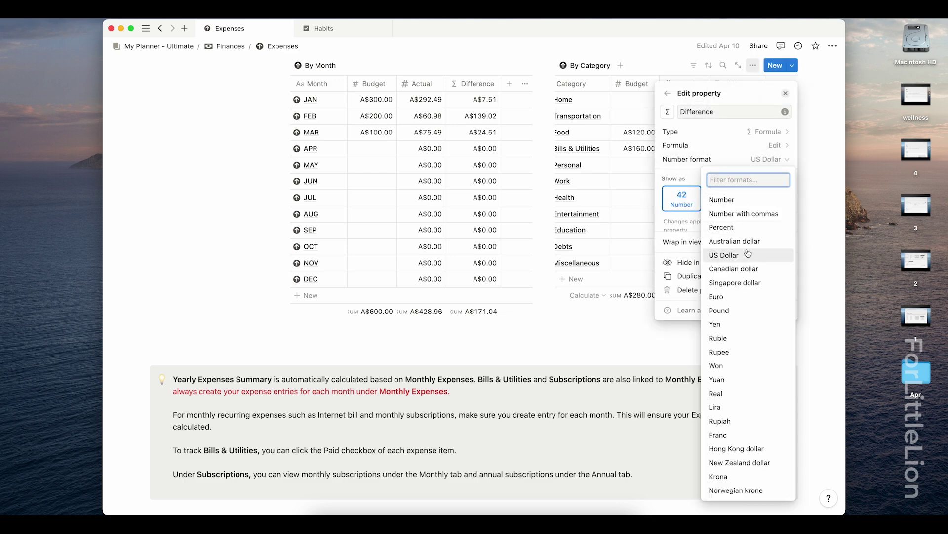
{"action": "left_click", "coordinate": [735, 241]}
{"action": "key", "text": "Escape"}
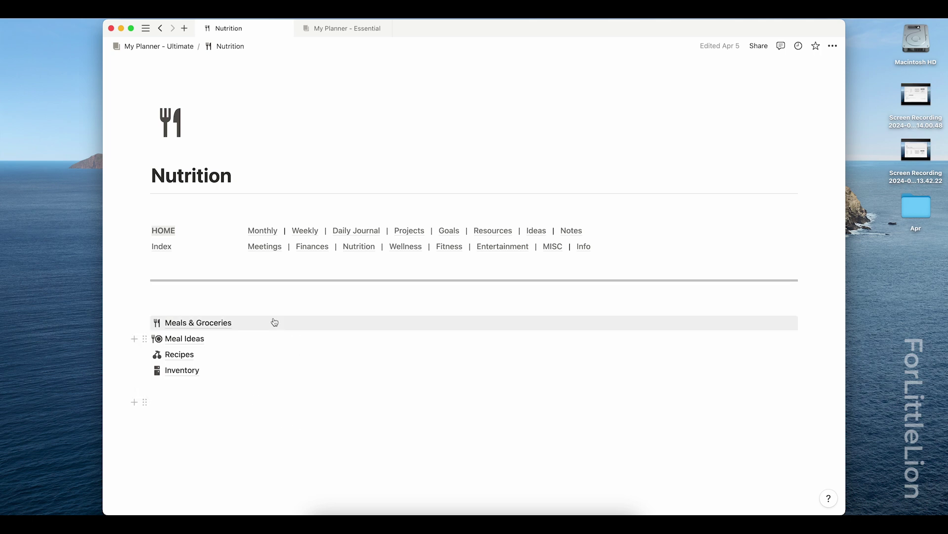
- Open the Meals & Groceries page and look over the Meal Planner's monthly and weekly views
{"action": "left_click", "coordinate": [226, 327]}
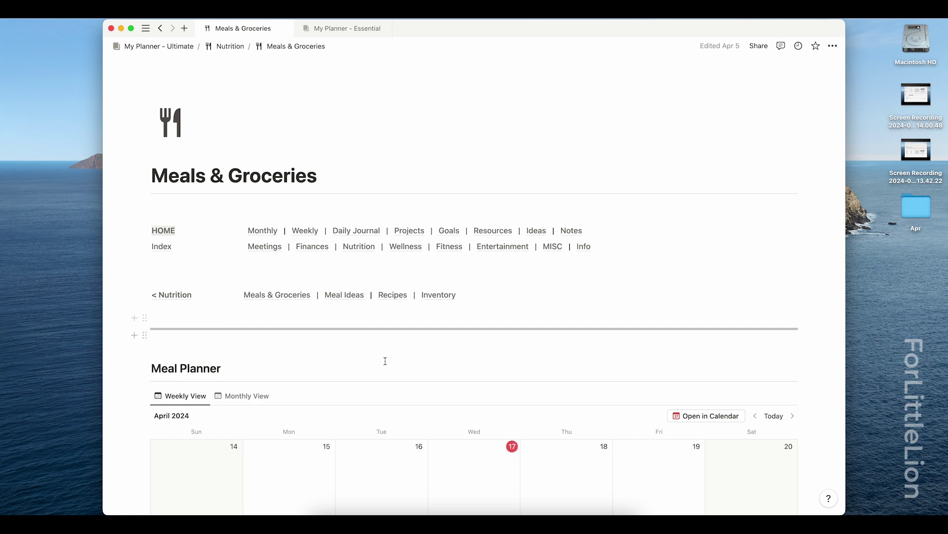
{"action": "scroll", "coordinate": [399, 364], "scroll_direction": "down", "scroll_amount": 5}
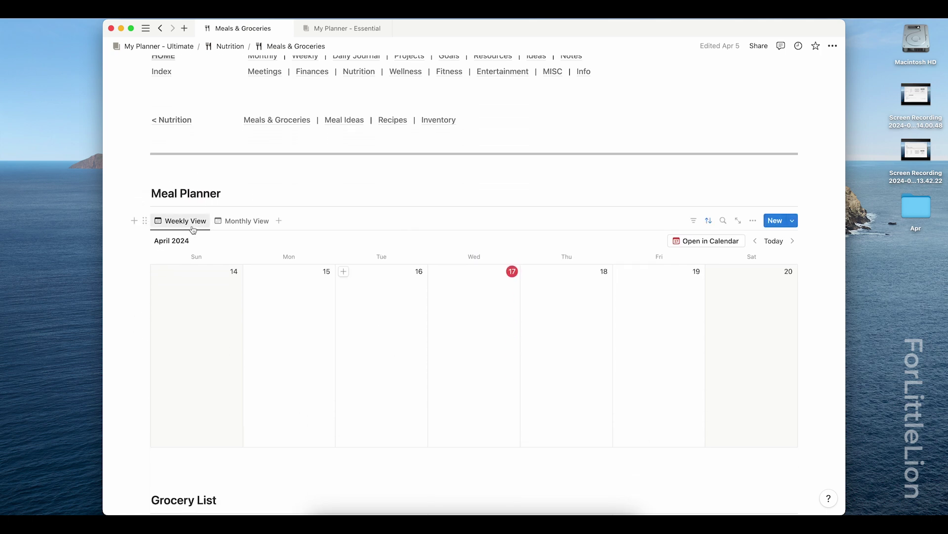
{"action": "left_click", "coordinate": [247, 224]}
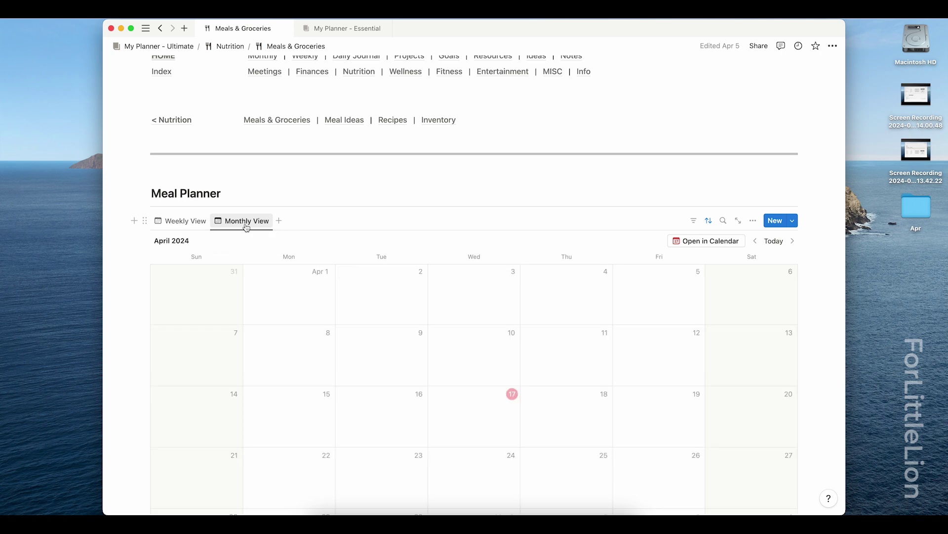
{"action": "scroll", "coordinate": [373, 217], "scroll_direction": "down", "scroll_amount": 3}
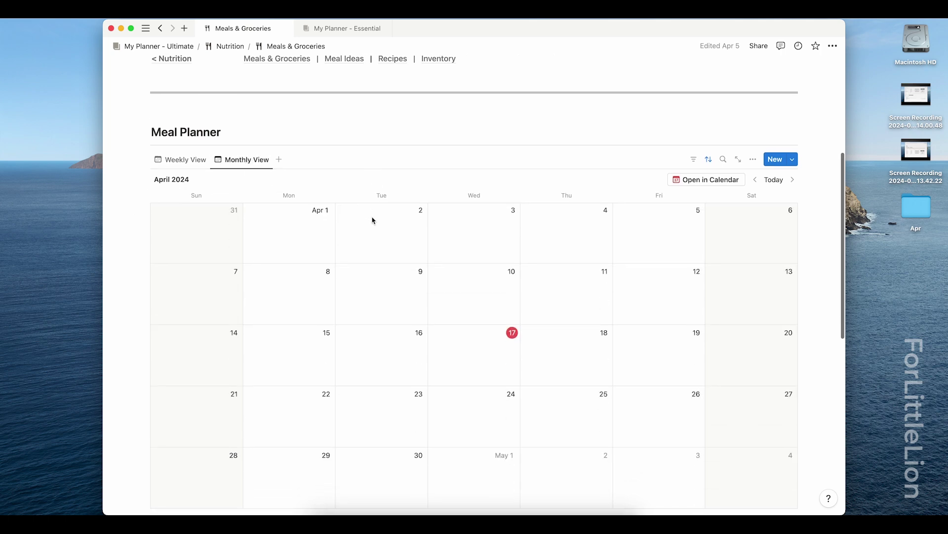
{"action": "left_click", "coordinate": [188, 118]}
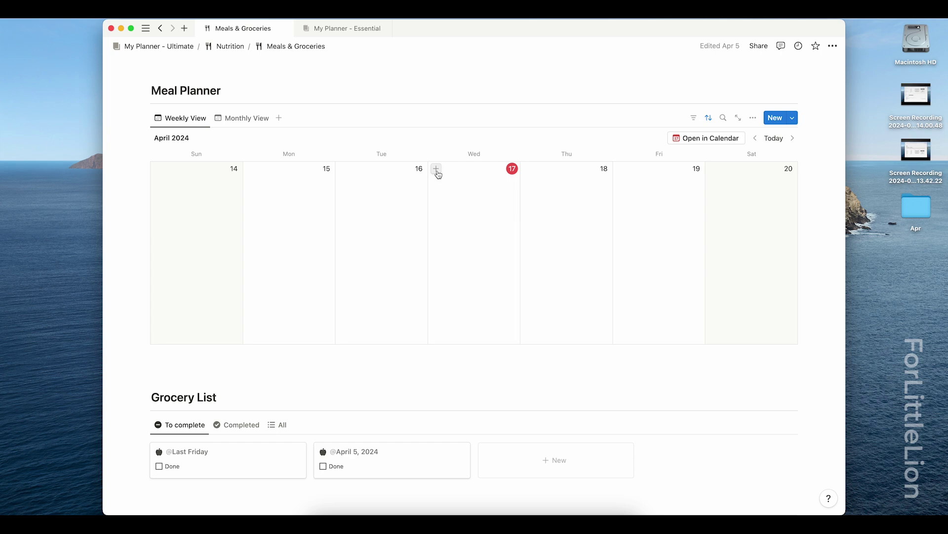
- Add a dinner named "Meal A" on April 17 in the weekly Meal Planner
{"action": "left_click", "coordinate": [436, 169]}
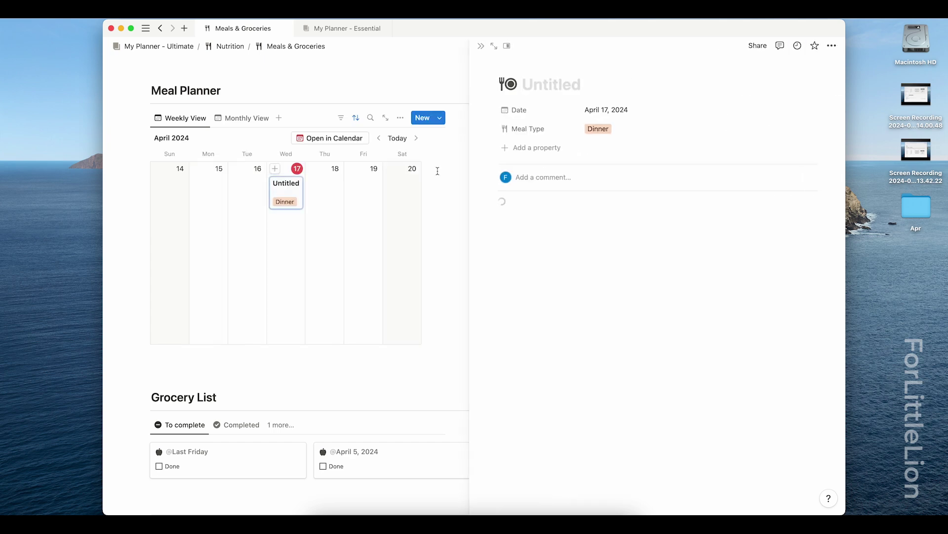
{"action": "type", "text": "Meal A"}
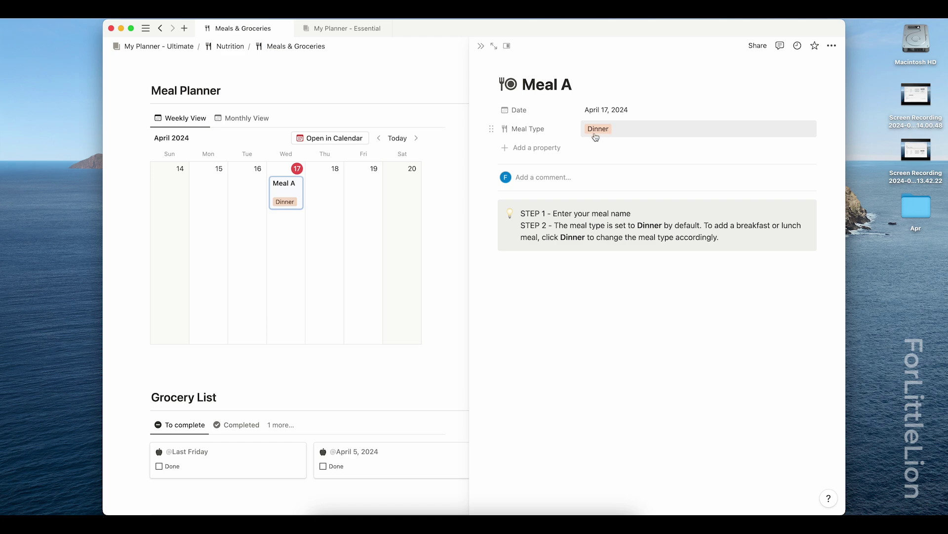
{"action": "left_click", "coordinate": [372, 255]}
- Create a new grocery list dated today in the Grocery List section
{"action": "scroll", "coordinate": [442, 234], "scroll_direction": "down", "scroll_amount": 5}
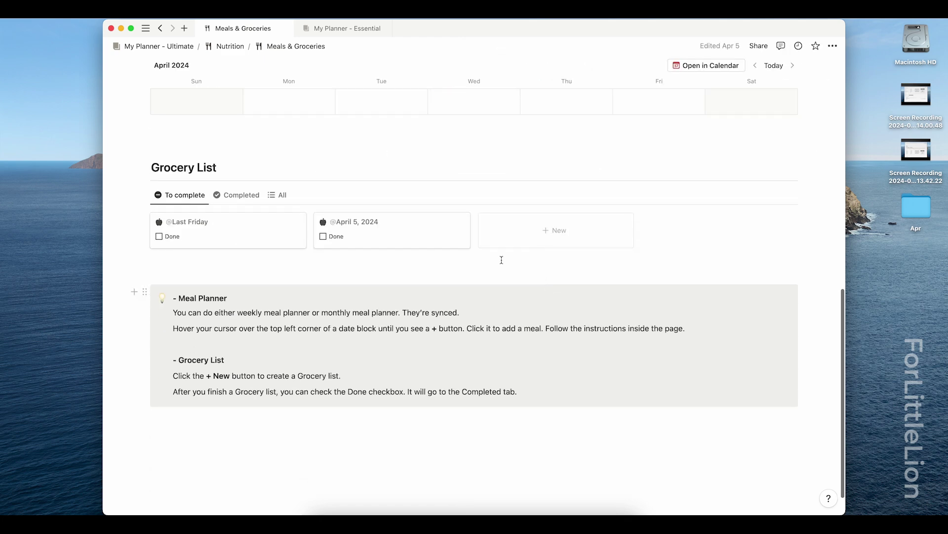
{"action": "left_click", "coordinate": [552, 235]}
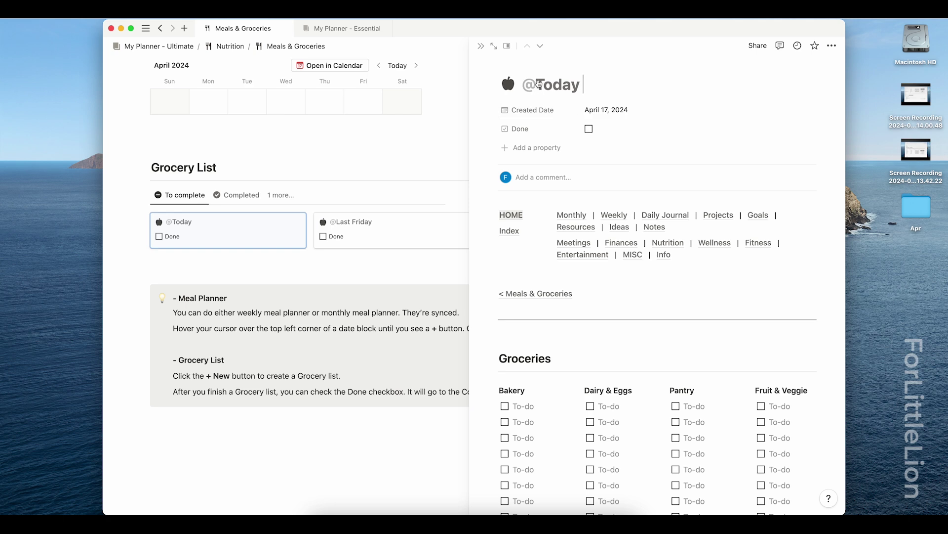
{"action": "left_click", "coordinate": [307, 271]}
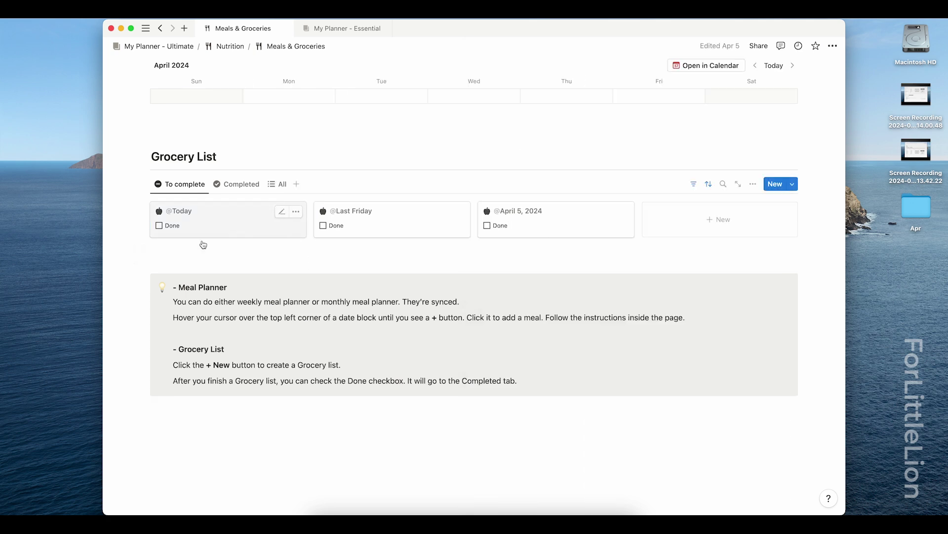
- Mark today's grocery list as done and show the completed grocery lists
{"action": "left_click", "coordinate": [159, 226]}
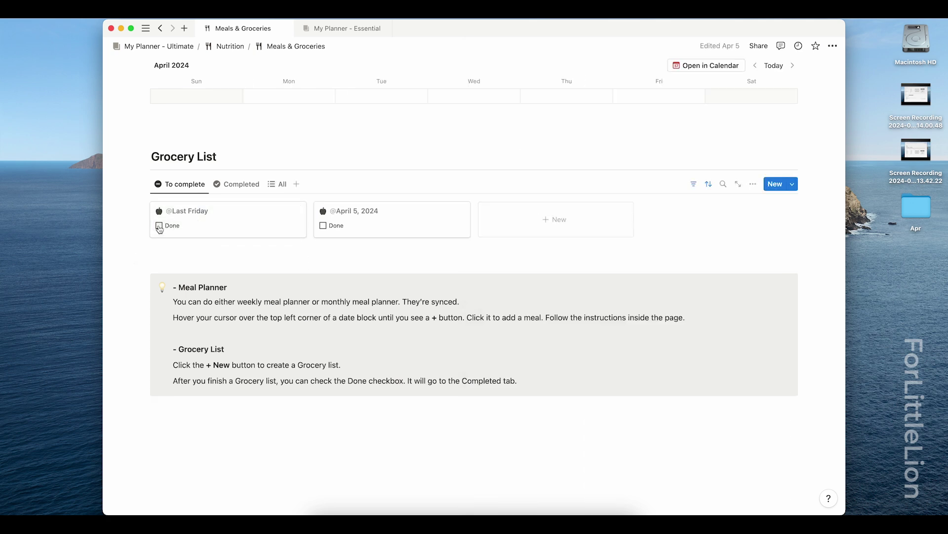
{"action": "left_click", "coordinate": [242, 186]}
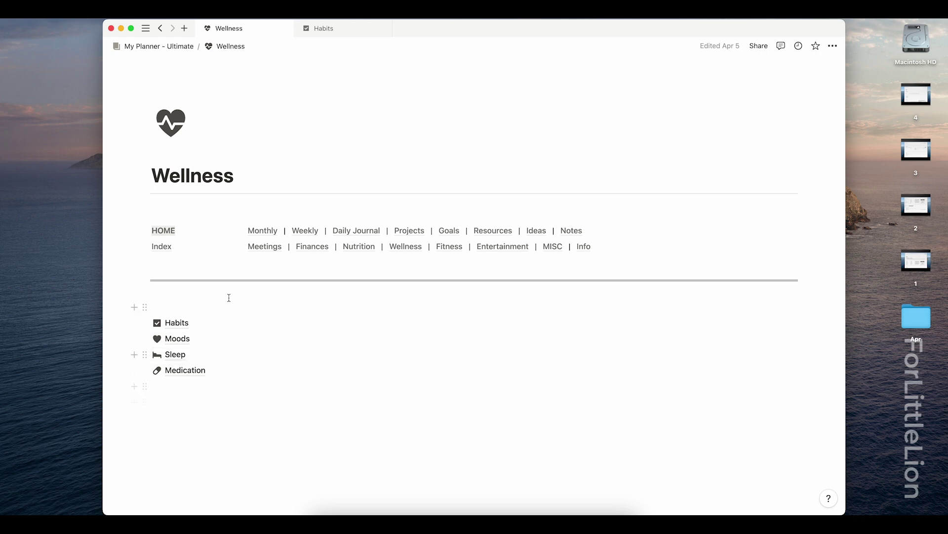
- Open the Habits page and check off Tuesday and Wednesday of W2 in the January "8 glasses of water" tracker
{"action": "left_click", "coordinate": [207, 327]}
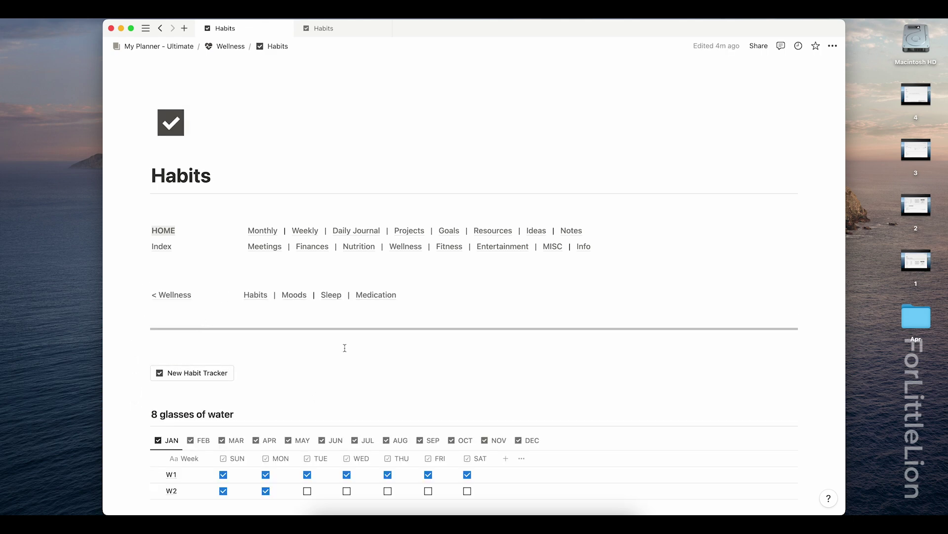
{"action": "scroll", "coordinate": [345, 347], "scroll_direction": "down", "scroll_amount": 5}
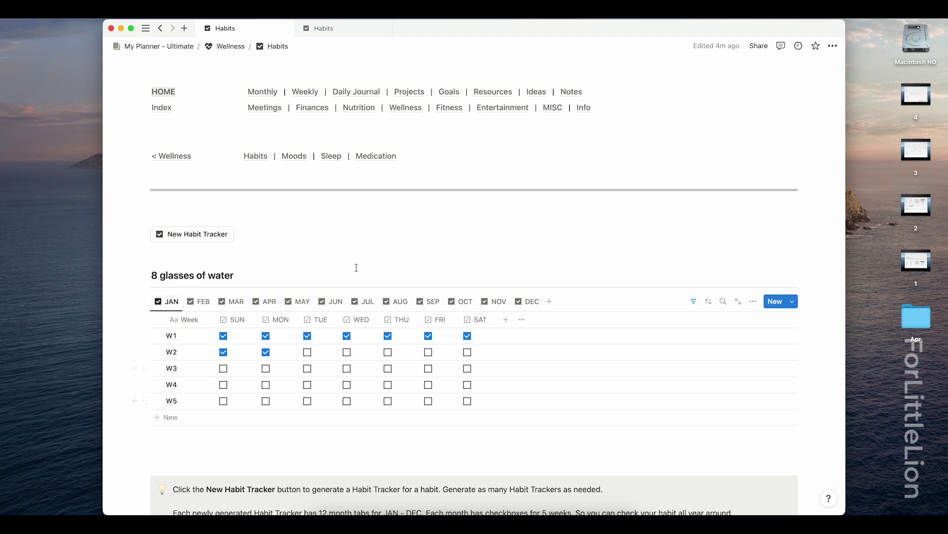
{"action": "scroll", "coordinate": [184, 345], "scroll_direction": "down", "scroll_amount": 1}
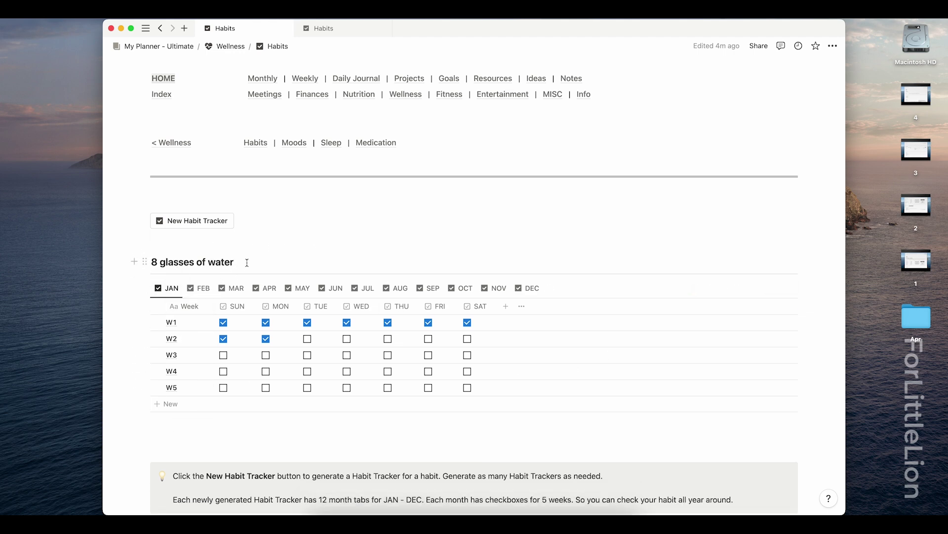
{"action": "left_click", "coordinate": [308, 339]}
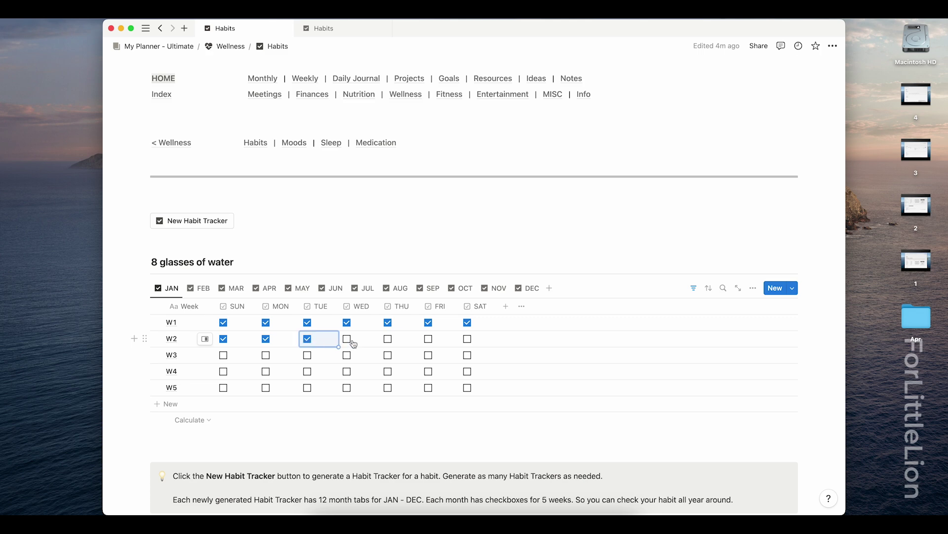
{"action": "left_click", "coordinate": [347, 340]}
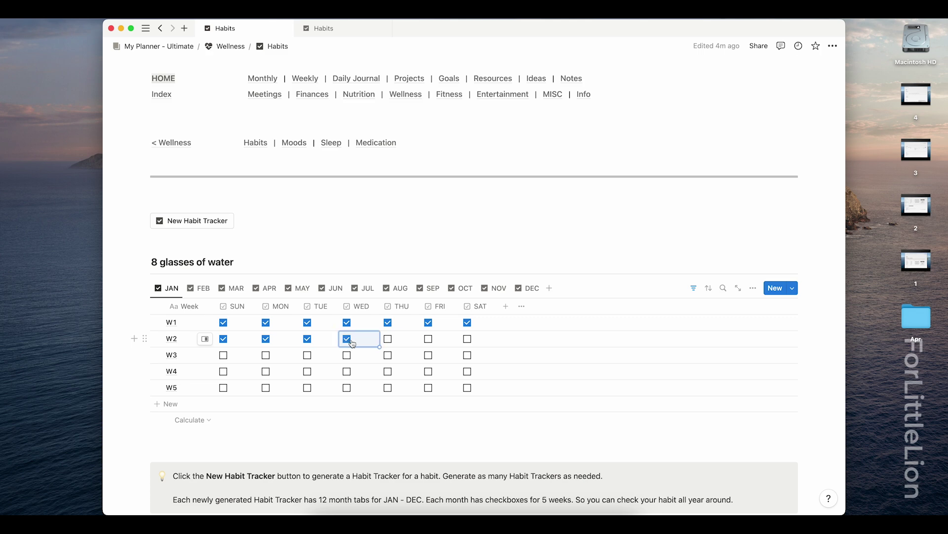
- Look over the February and March tables of the "8 glasses of water" tracker
{"action": "left_click", "coordinate": [197, 289]}
{"action": "left_click", "coordinate": [233, 289]}
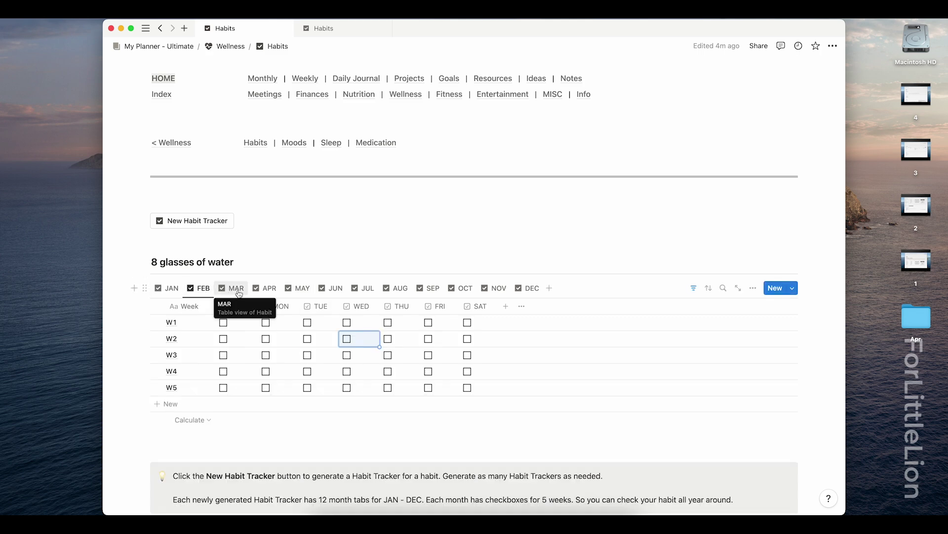
- Check off Sunday, Monday and Tuesday of W1 in the April table of the "8 glasses of water" tracker
{"action": "left_click", "coordinate": [265, 289]}
{"action": "left_click", "coordinate": [223, 322]}
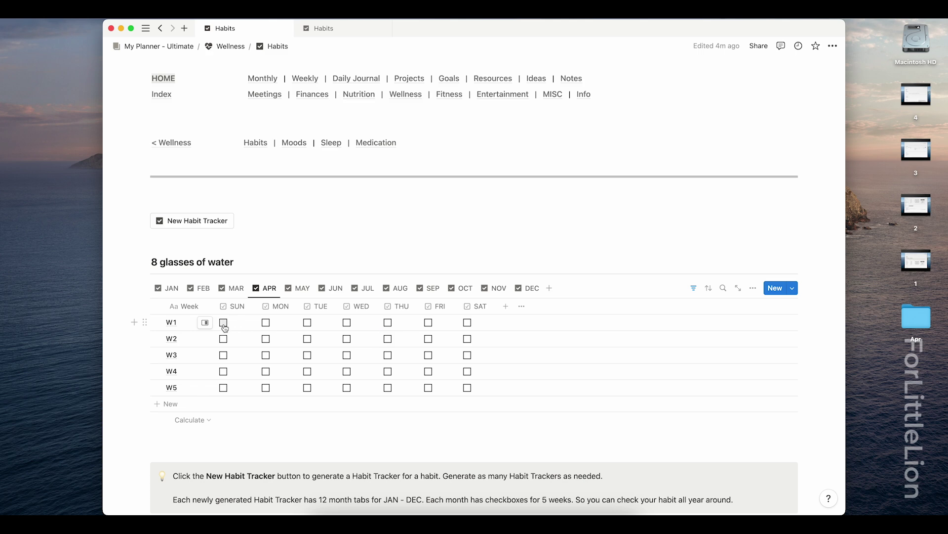
{"action": "left_click", "coordinate": [267, 323]}
{"action": "left_click", "coordinate": [306, 323]}
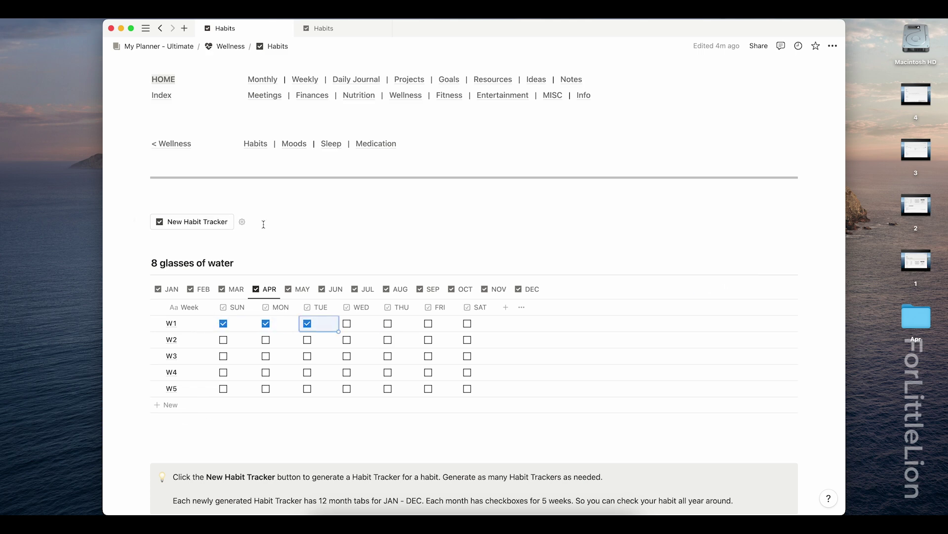
- Generate a new habit tracker on the Habits page and erase text from its "Your habit" heading
{"action": "left_click", "coordinate": [208, 224]}
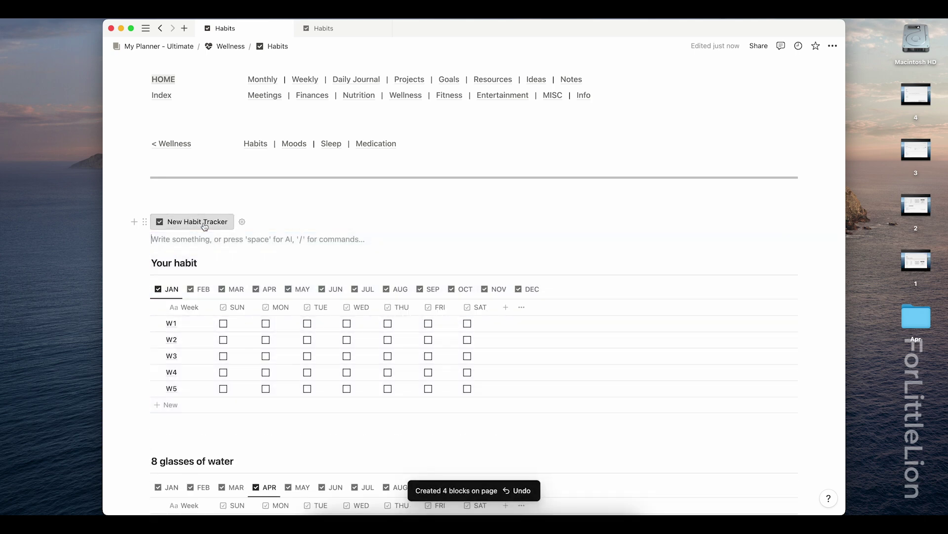
{"action": "scroll", "coordinate": [204, 226], "scroll_direction": "down", "scroll_amount": 1}
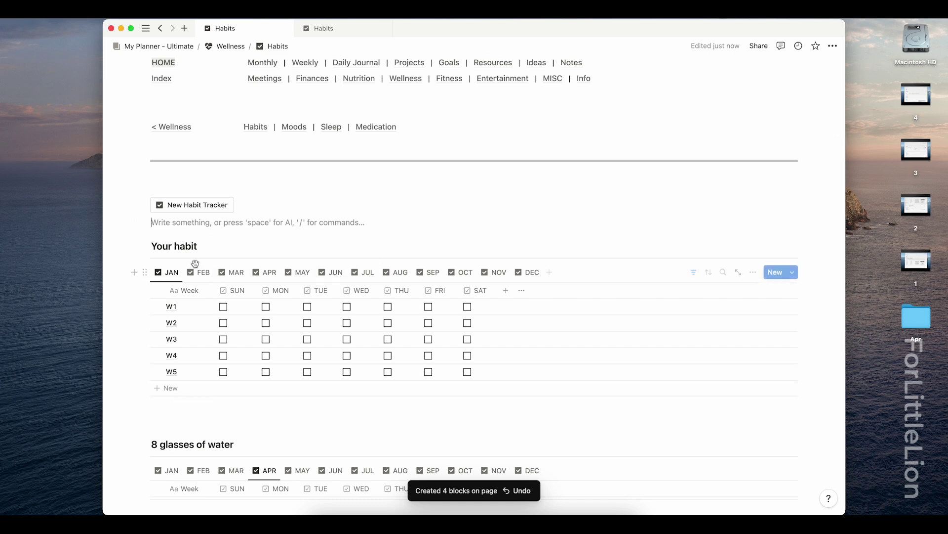
{"action": "left_click", "coordinate": [196, 242]}
{"action": "key", "text": "BackSpace"}
{"action": "key", "text": "BackSpace"}
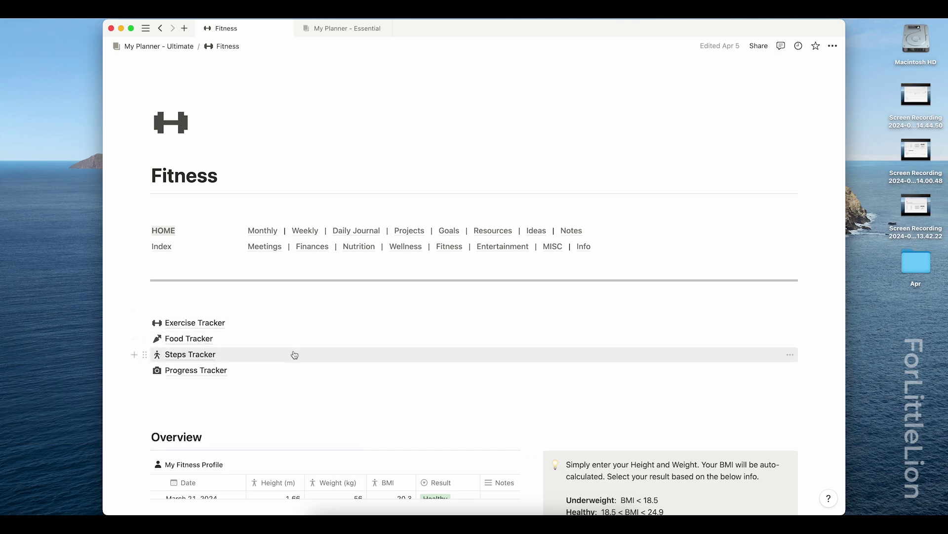
- Look over the Fitness page sections and the monthly and weekly calendars of its Exercise Tracker
{"action": "mouse_move", "coordinate": [307, 377]}
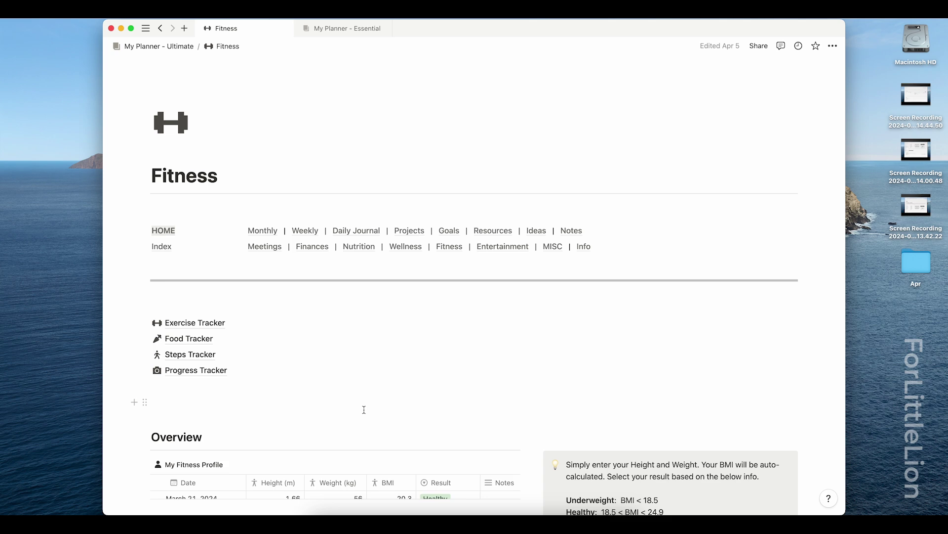
{"action": "scroll", "coordinate": [364, 410], "scroll_direction": "down", "scroll_amount": 5}
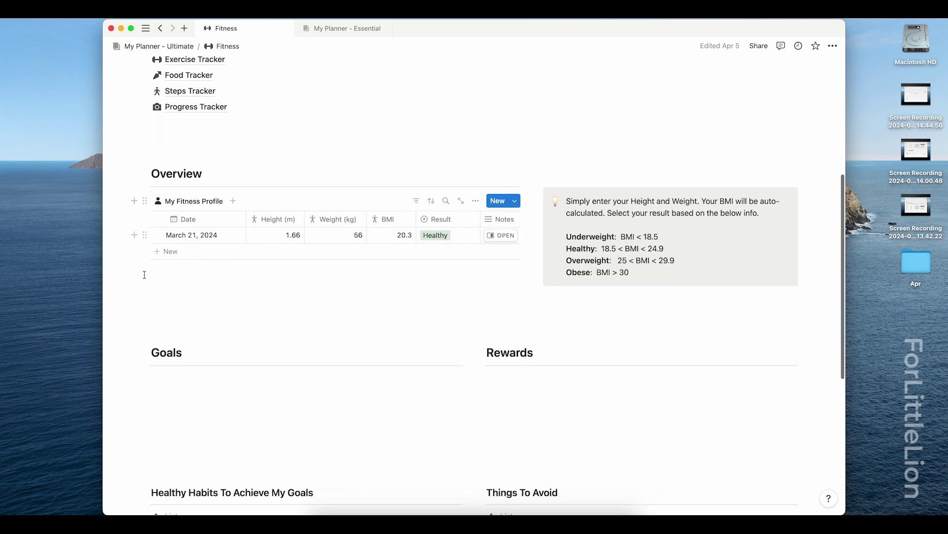
{"action": "scroll", "coordinate": [595, 284], "scroll_direction": "down", "scroll_amount": 5}
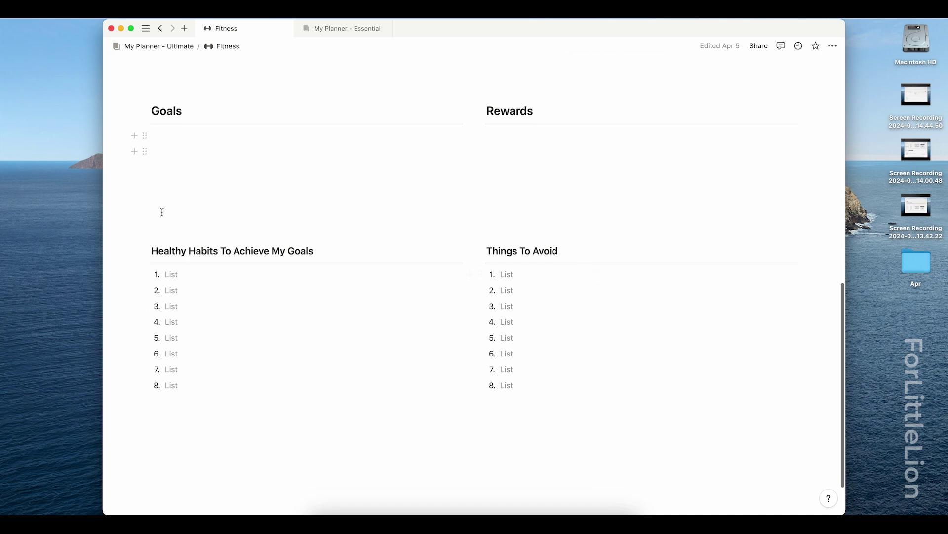
{"action": "scroll", "coordinate": [759, 338], "scroll_direction": "up", "scroll_amount": 10}
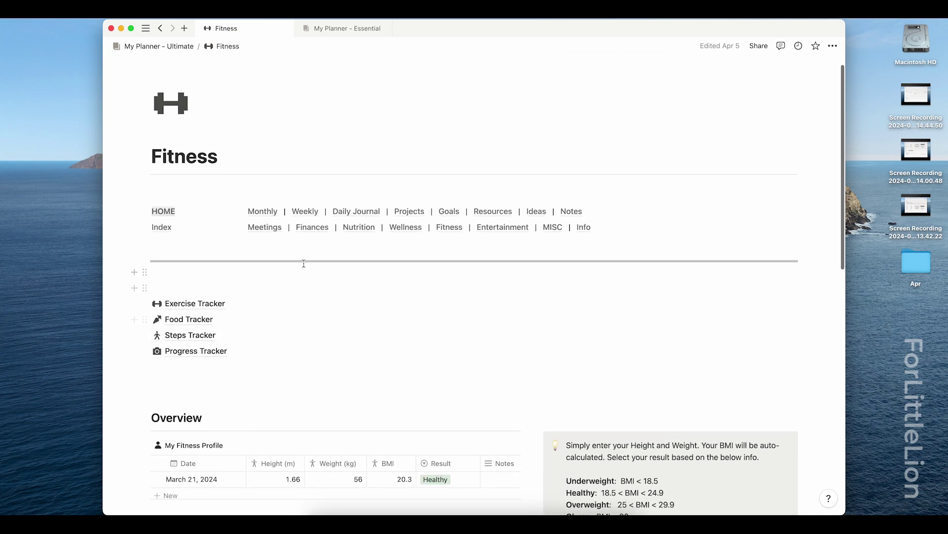
{"action": "left_click", "coordinate": [198, 304]}
{"action": "scroll", "coordinate": [353, 416], "scroll_direction": "down", "scroll_amount": 8}
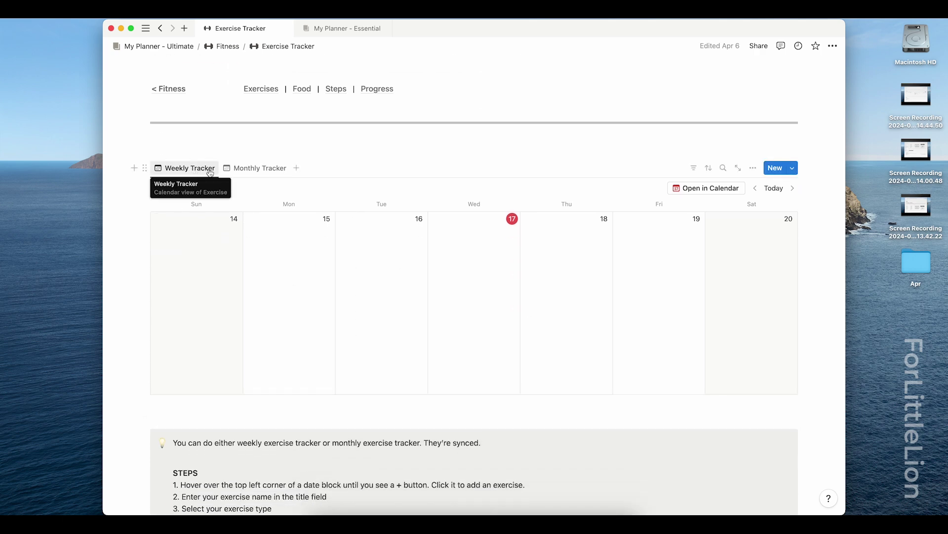
{"action": "left_click", "coordinate": [257, 168]}
{"action": "scroll", "coordinate": [292, 208], "scroll_direction": "down", "scroll_amount": 2}
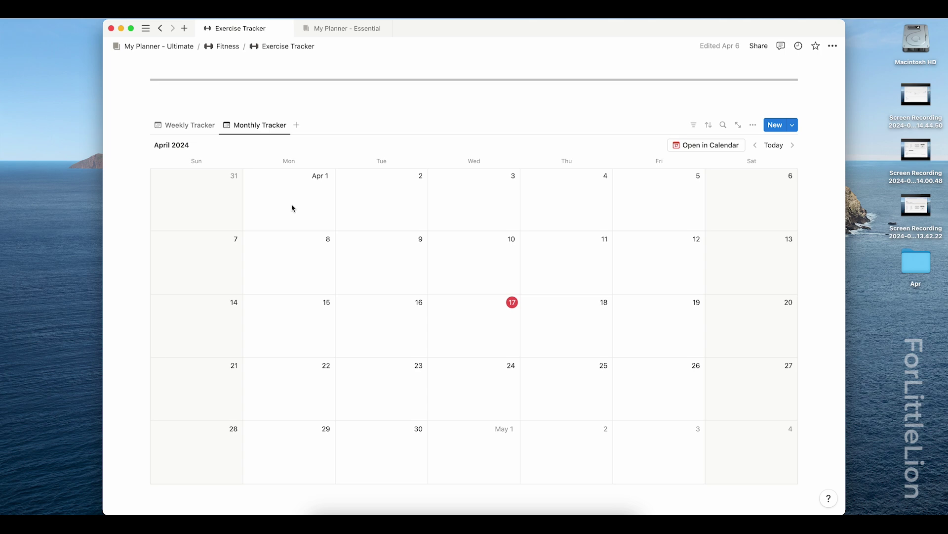
{"action": "left_click", "coordinate": [200, 127]}
- Add an exercise named "Workout A" on April 17 in the Weekly Tracker and set its type to Cardio
{"action": "mouse_move", "coordinate": [514, 217]}
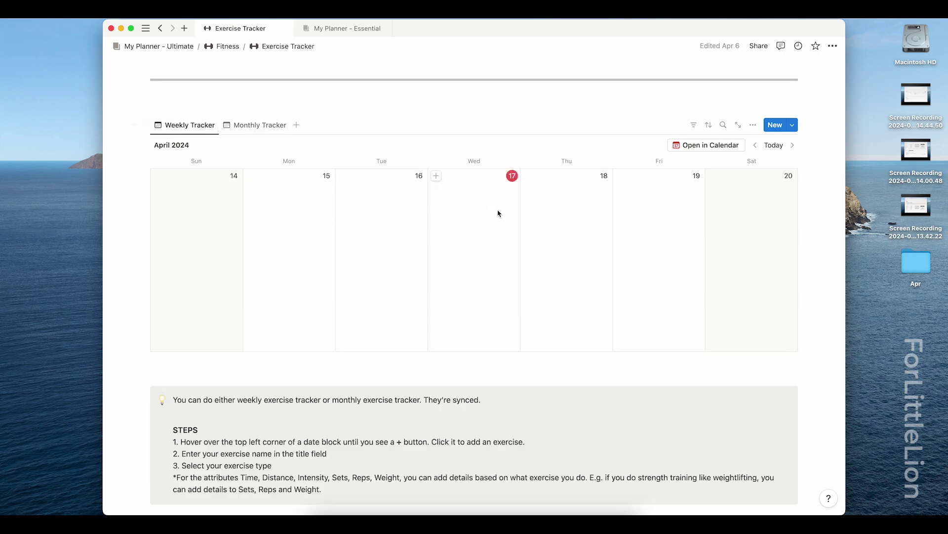
{"action": "left_click", "coordinate": [435, 176]}
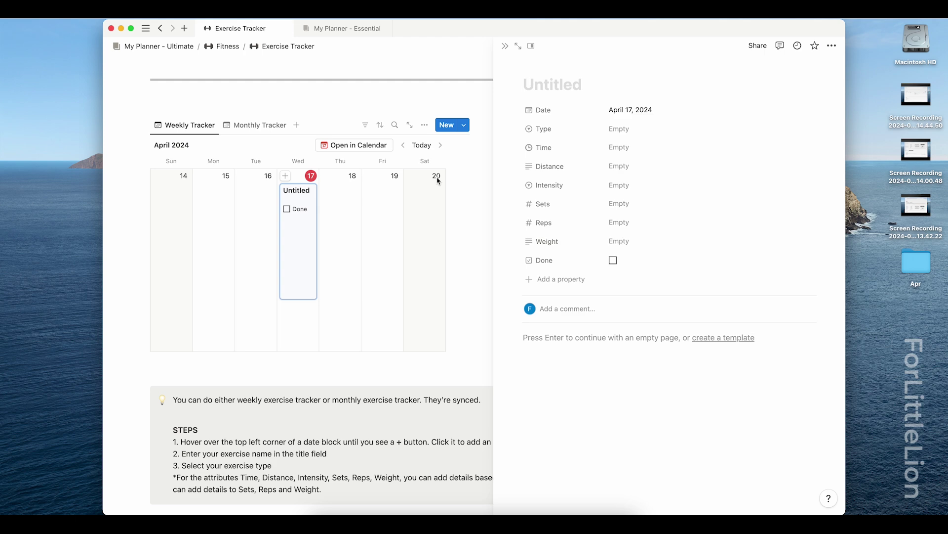
{"action": "type", "text": "Workou"}
{"action": "type", "text": "t A"}
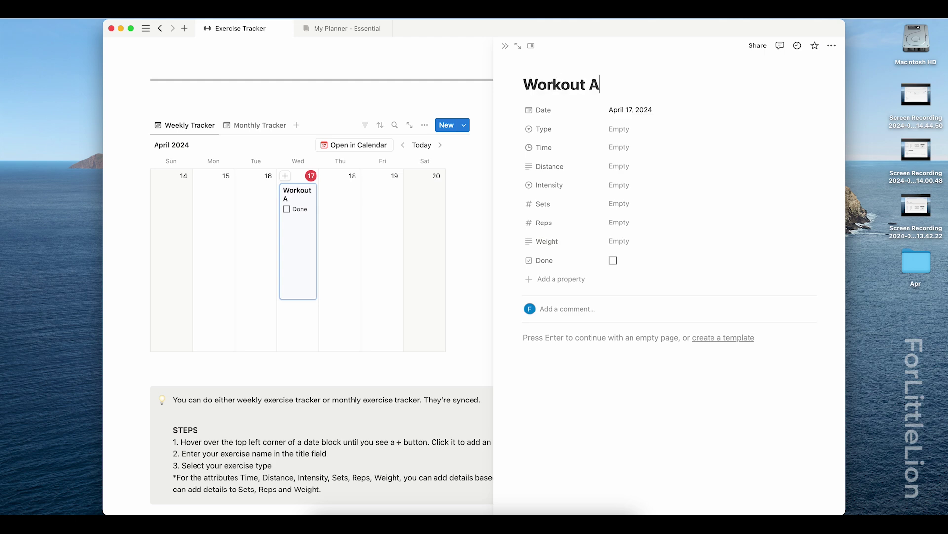
{"action": "left_click", "coordinate": [645, 135]}
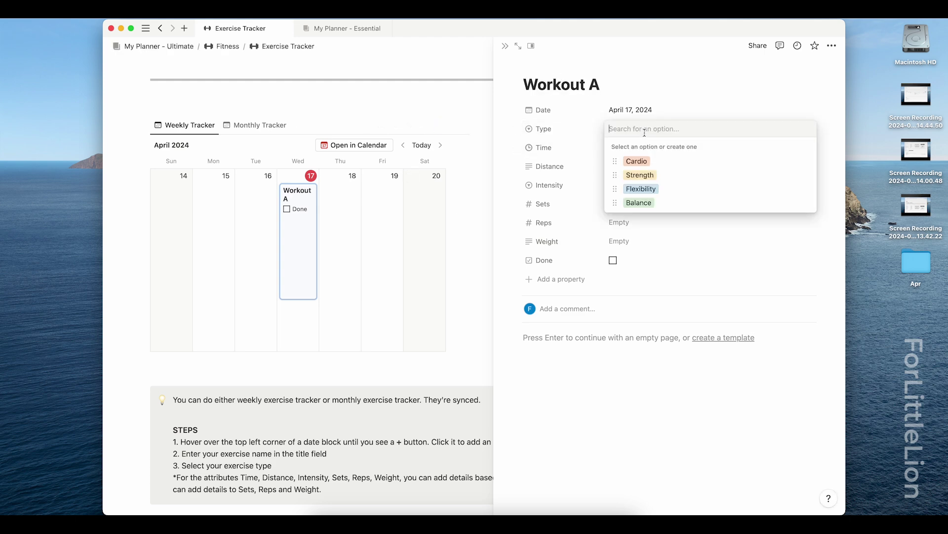
{"action": "left_click", "coordinate": [674, 166]}
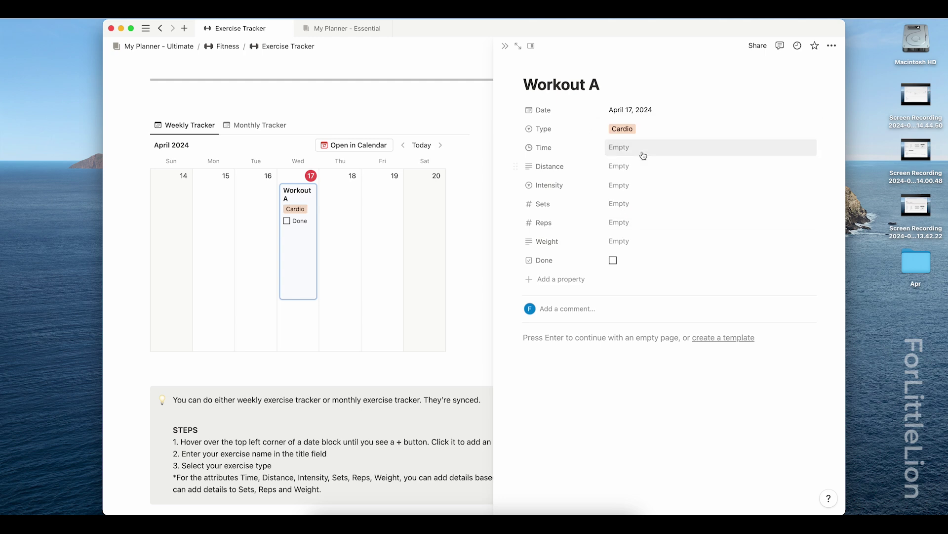
- Set Workout A's time to 30 mins and intensity to Moderate, and mark it as done in the weekly calendar
{"action": "left_click", "coordinate": [649, 149]}
{"action": "type", "text": "30 mins"}
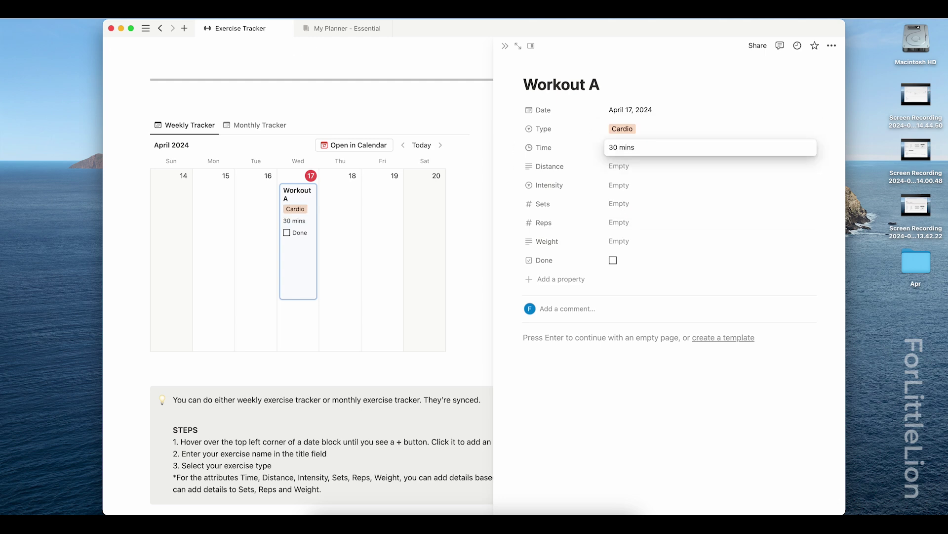
{"action": "left_click", "coordinate": [637, 185]}
{"action": "left_click", "coordinate": [626, 185]}
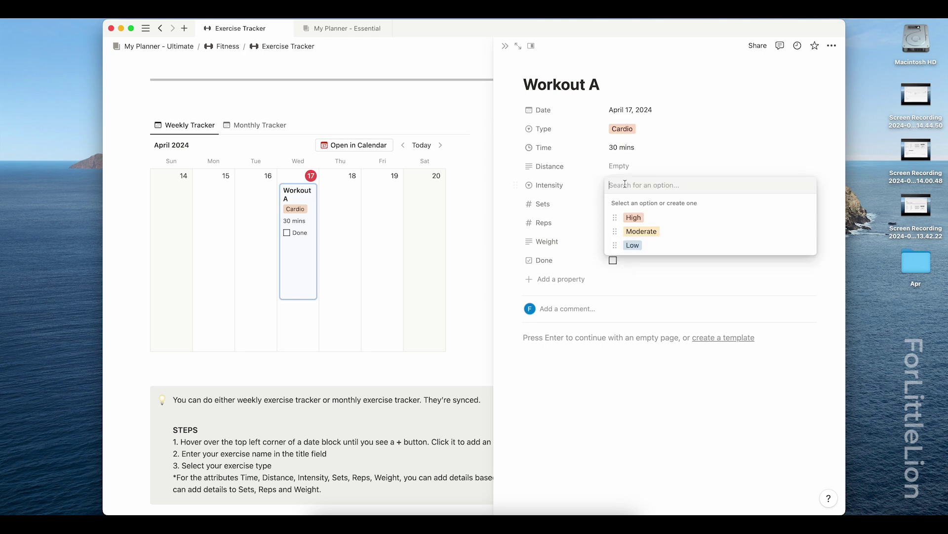
{"action": "left_click", "coordinate": [644, 231]}
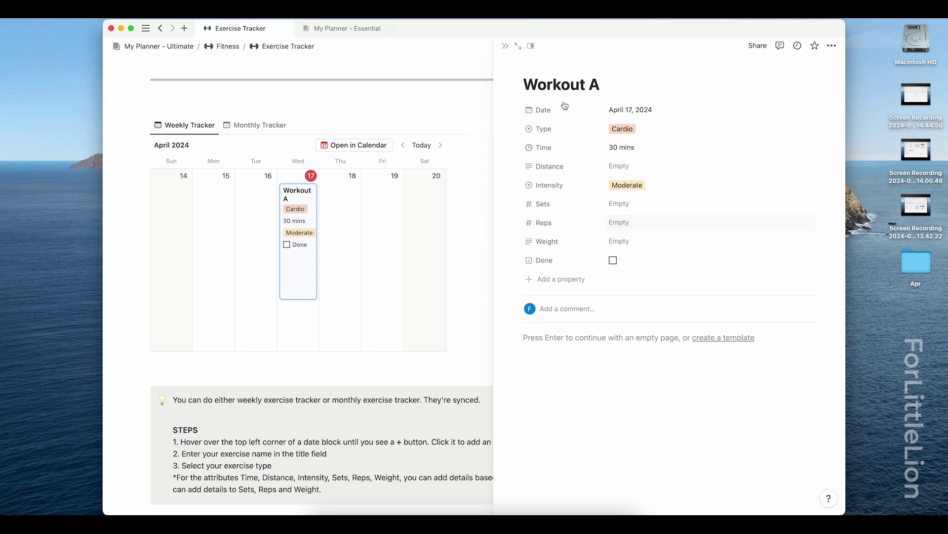
{"action": "left_click", "coordinate": [504, 45]}
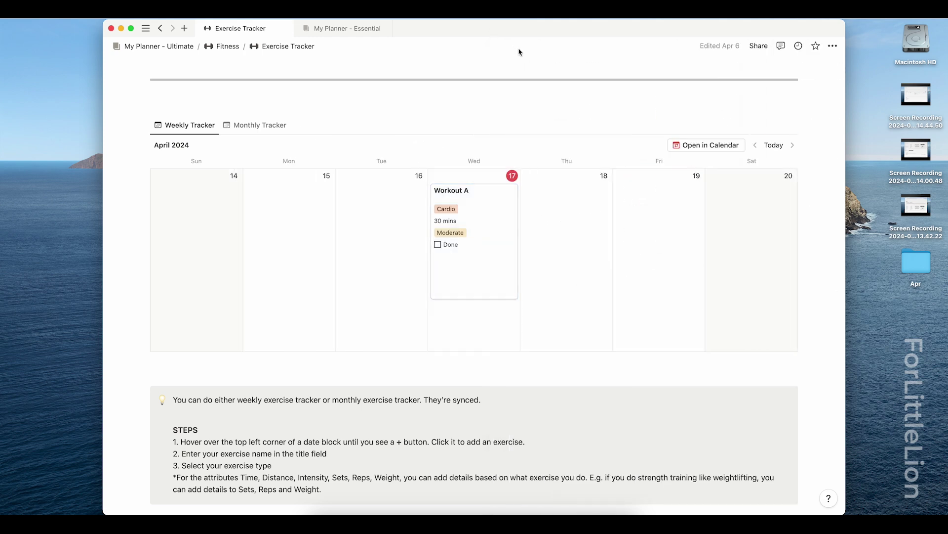
{"action": "left_click", "coordinate": [437, 245]}
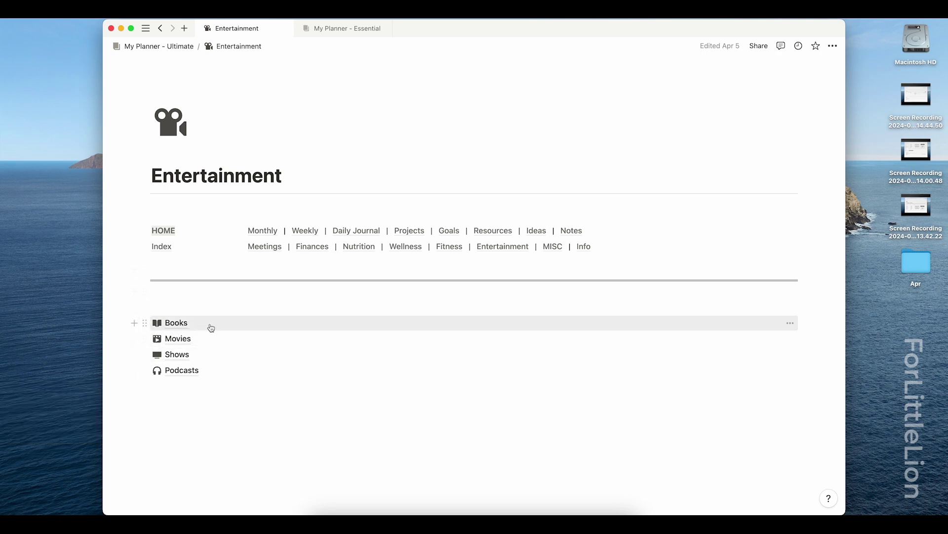
- Open the Books page under Entertainment and add the book "Atomic Habits" with James Clear as author
{"action": "mouse_move", "coordinate": [216, 324]}
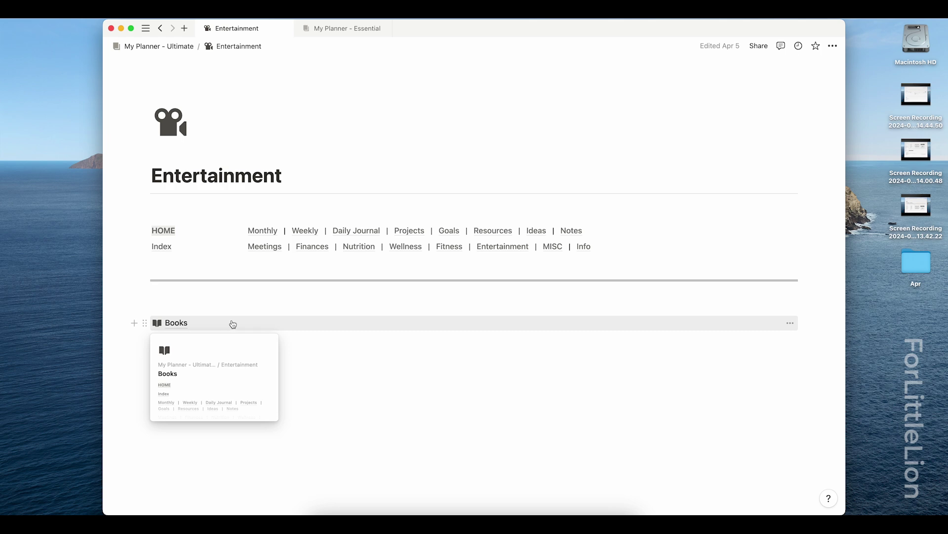
{"action": "left_click", "coordinate": [233, 324]}
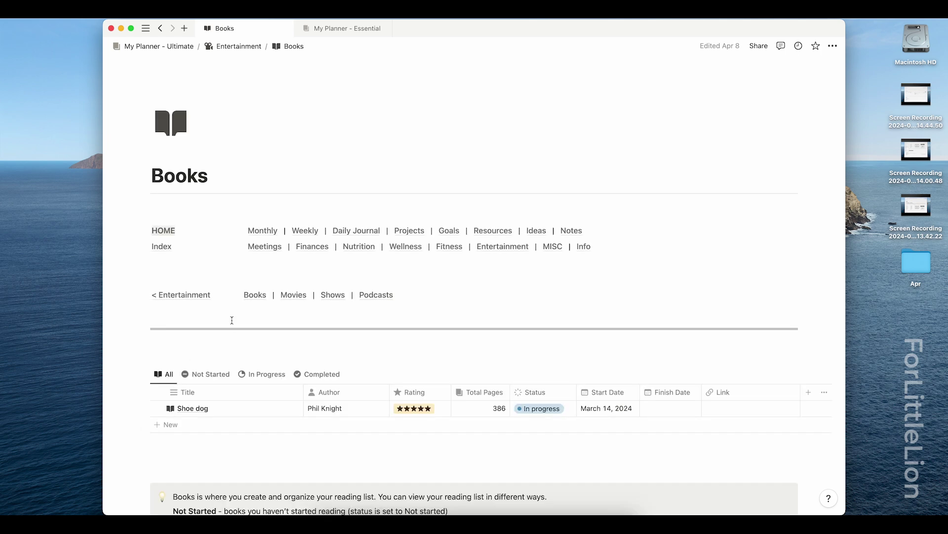
{"action": "left_click", "coordinate": [220, 430]}
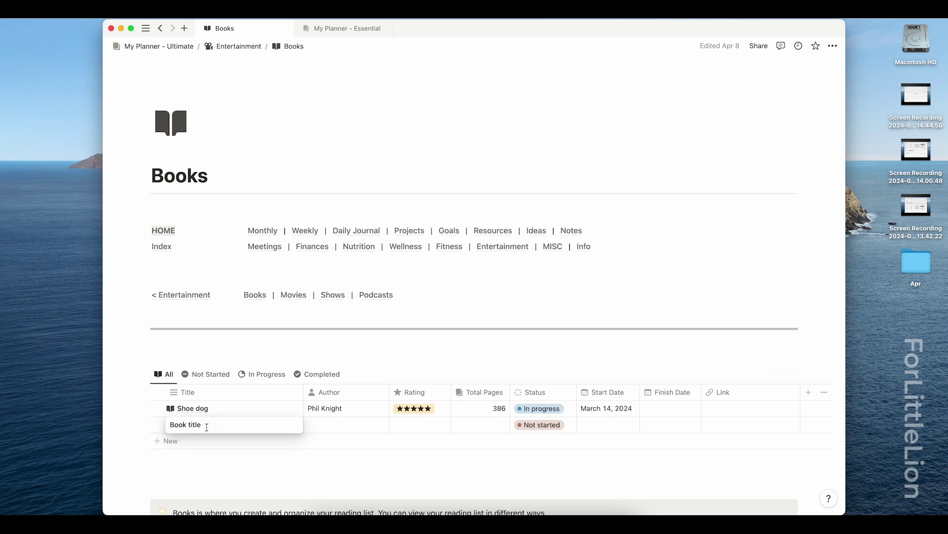
{"action": "key", "text": "super+a"}
{"action": "type", "text": "Atomi"}
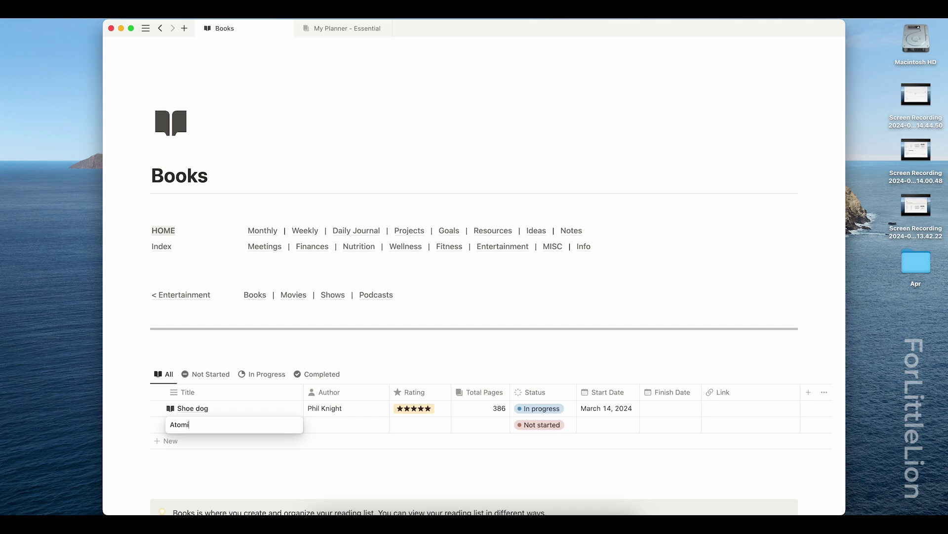
{"action": "type", "text": "c Habits"}
{"action": "key", "text": "Tab"}
{"action": "type", "text": "James Cl"}
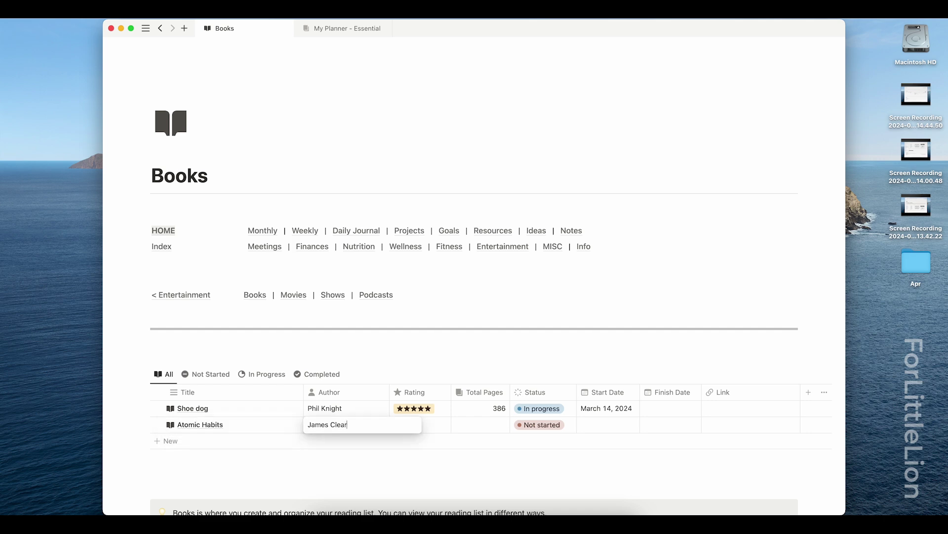
{"action": "key", "text": "Return"}
- Rate Atomic Habits five stars and set its total pages to 306, status to In progress and start date to April 17, 2024
{"action": "left_click", "coordinate": [443, 429]}
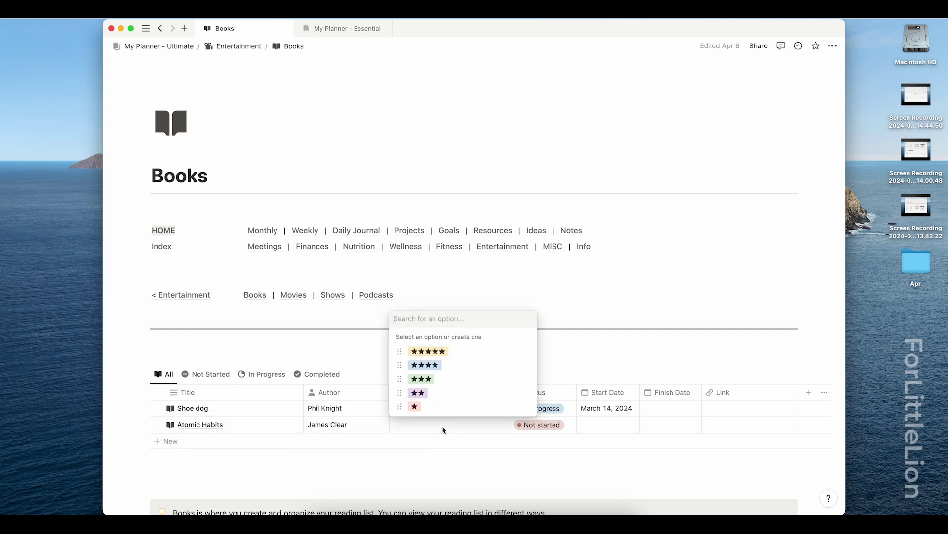
{"action": "left_click", "coordinate": [476, 357]}
{"action": "key", "text": "Right"}
{"action": "type", "text": "306"}
{"action": "key", "text": "Return"}
{"action": "scroll", "coordinate": [576, 470], "scroll_direction": "down", "scroll_amount": 1}
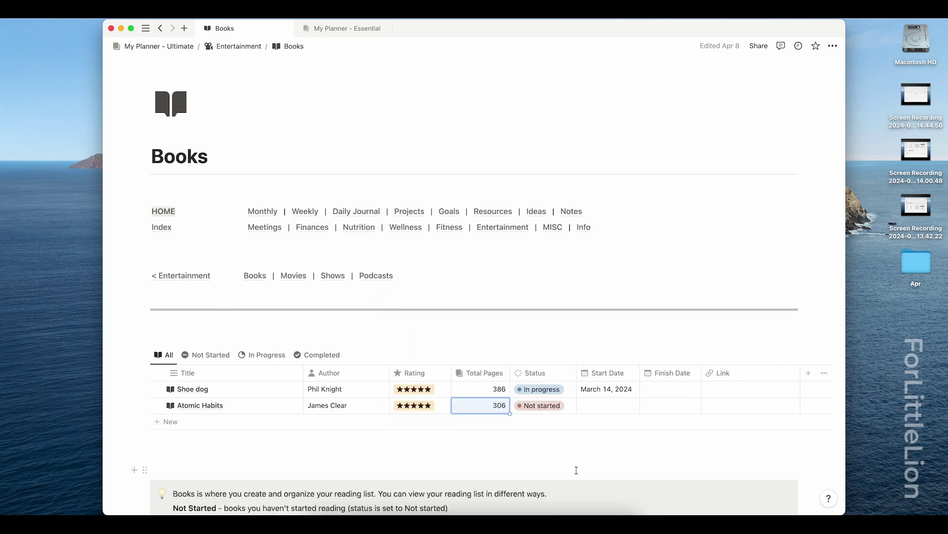
{"action": "left_click", "coordinate": [550, 406]}
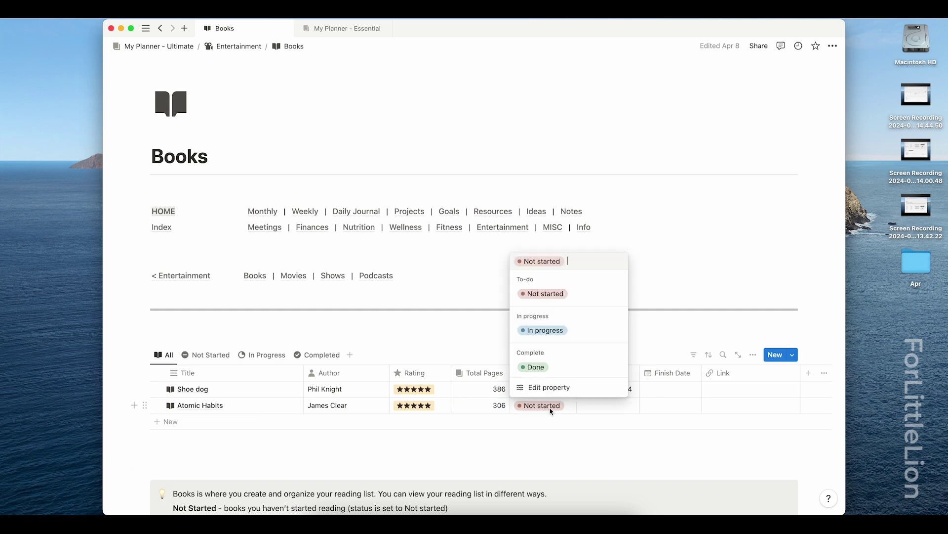
{"action": "left_click", "coordinate": [572, 325]}
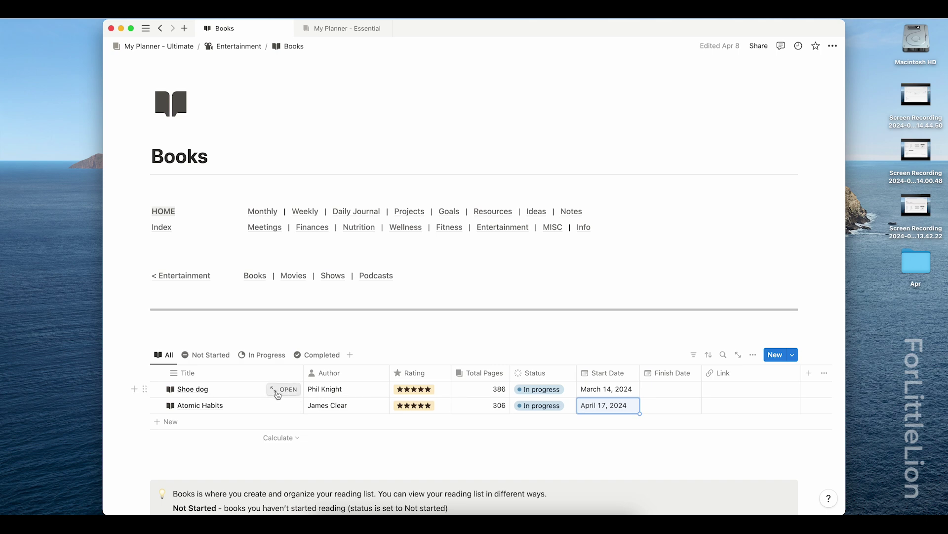
- Open the Atomic Habits page, look over its note sections and open the image placeholder
{"action": "left_click", "coordinate": [288, 405]}
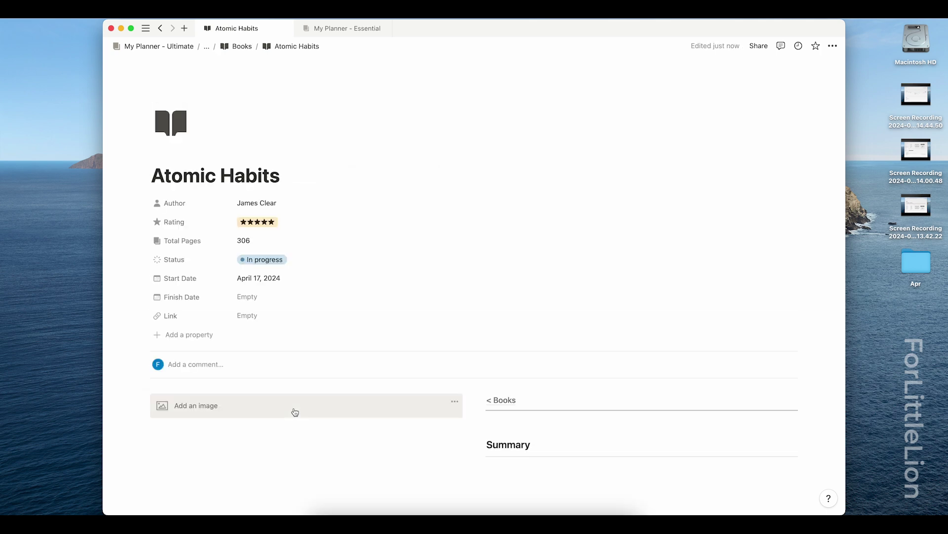
{"action": "scroll", "coordinate": [294, 410], "scroll_direction": "down", "scroll_amount": 4}
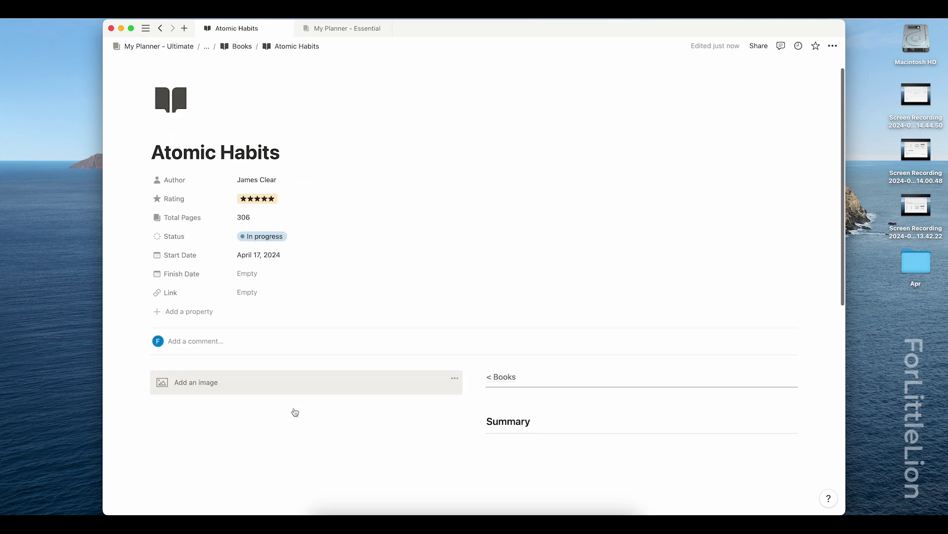
{"action": "scroll", "coordinate": [292, 409], "scroll_direction": "down", "scroll_amount": 1}
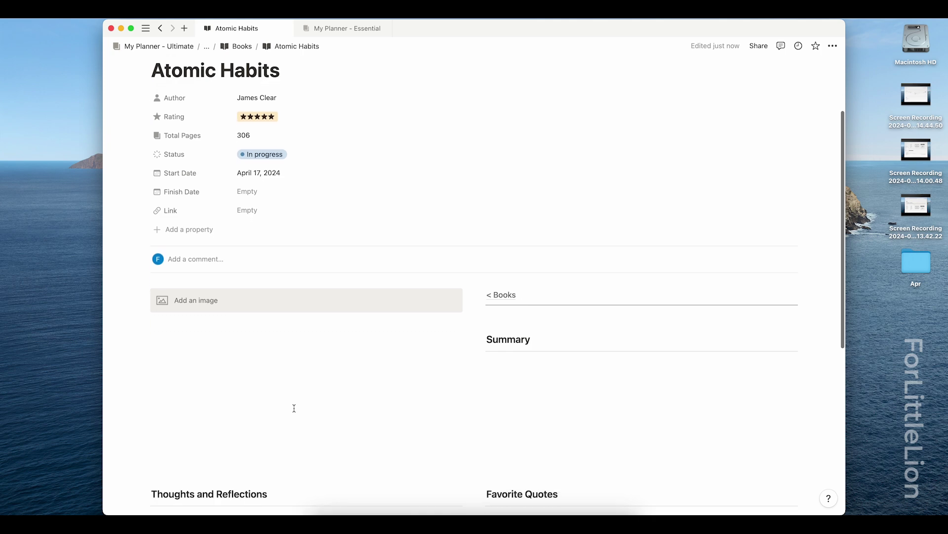
{"action": "left_click", "coordinate": [266, 310]}
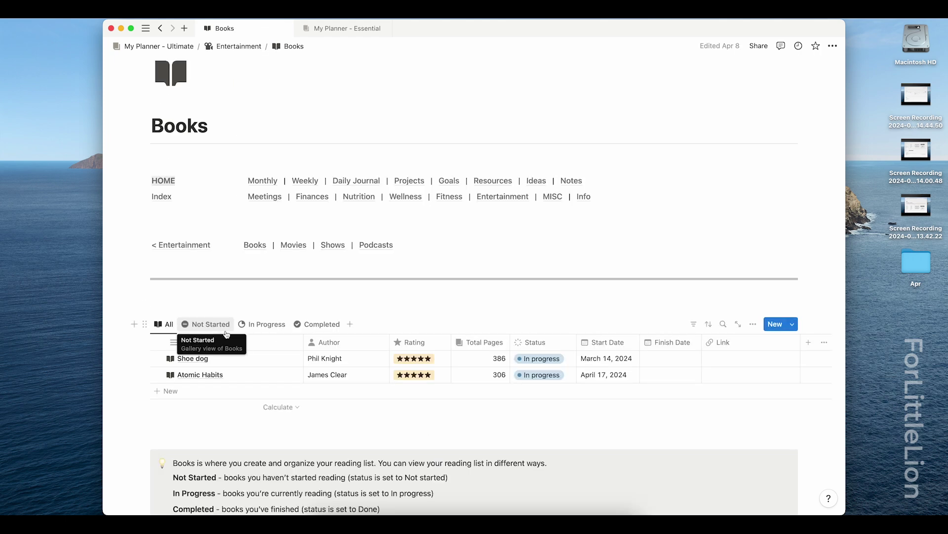
- Look through the Books database in its Not Started, In Progress and Completed views
{"action": "left_click", "coordinate": [210, 330]}
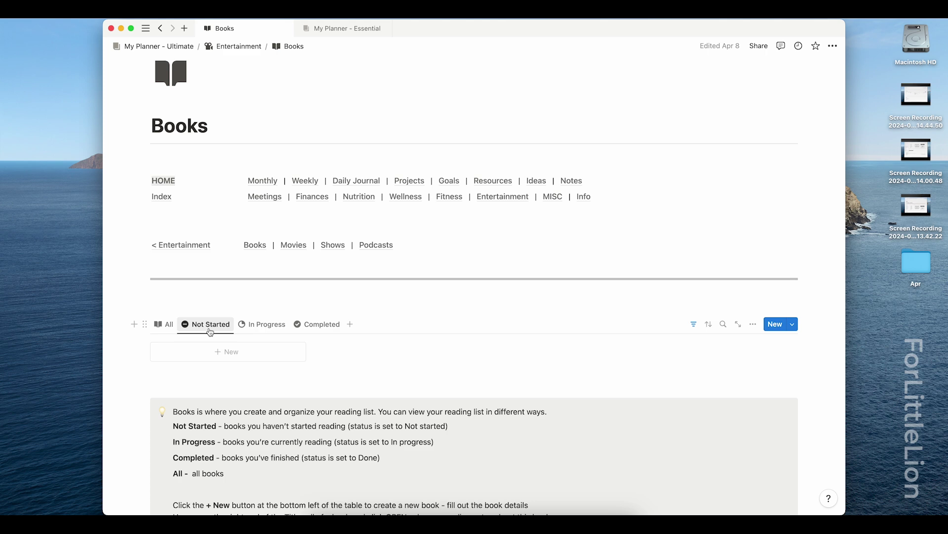
{"action": "left_click", "coordinate": [271, 331]}
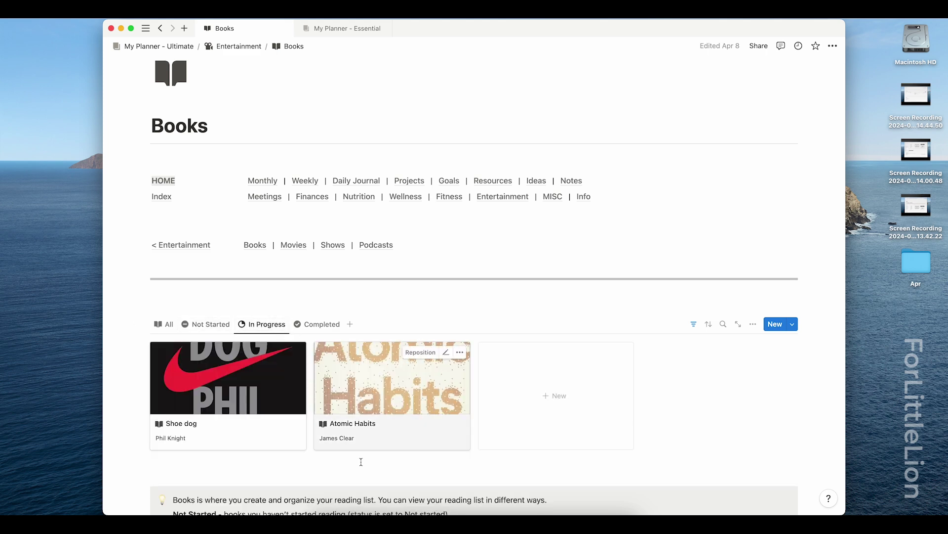
{"action": "left_click", "coordinate": [327, 328]}
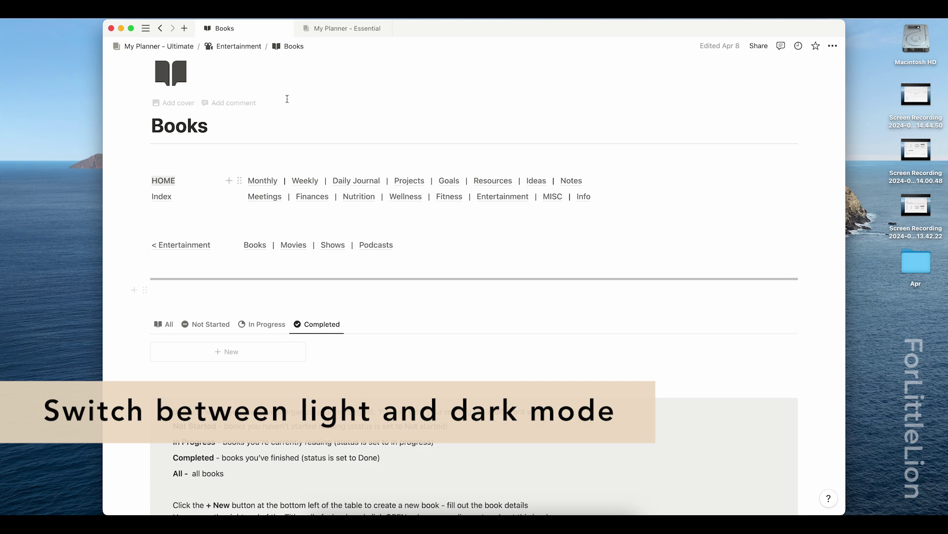
- Set the Appearance to Dark in the personal settings, then close the settings and collapse the sidebar
{"action": "mouse_move", "coordinate": [147, 30]}
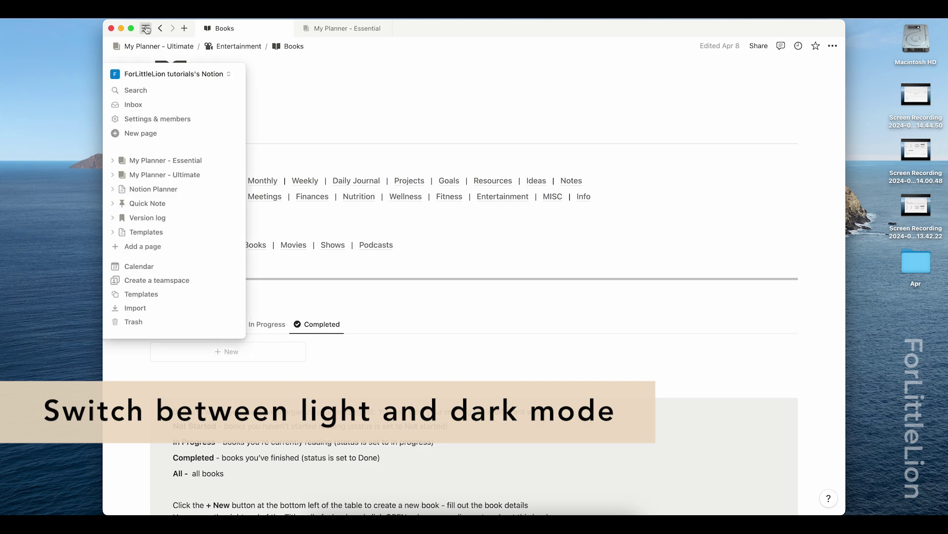
{"action": "left_click", "coordinate": [147, 30]}
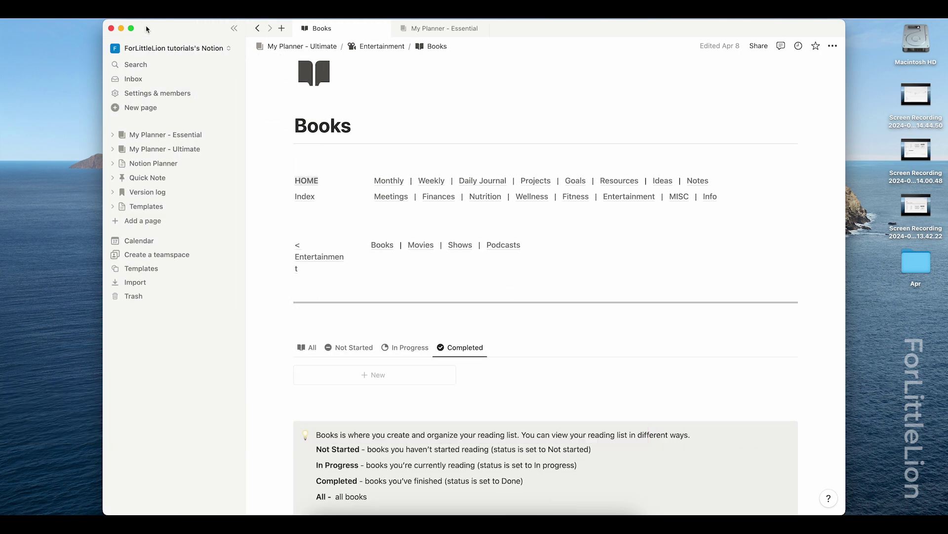
{"action": "left_click", "coordinate": [212, 100]}
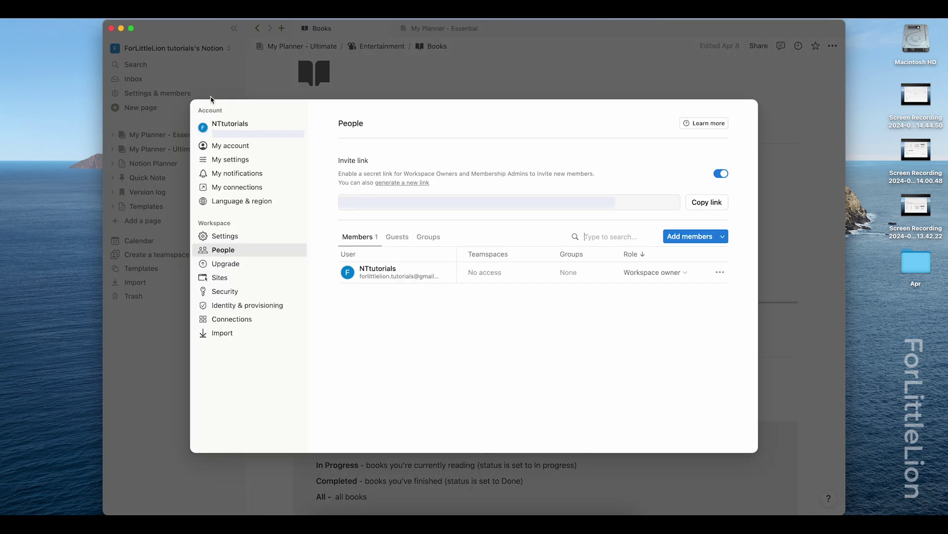
{"action": "left_click", "coordinate": [246, 160]}
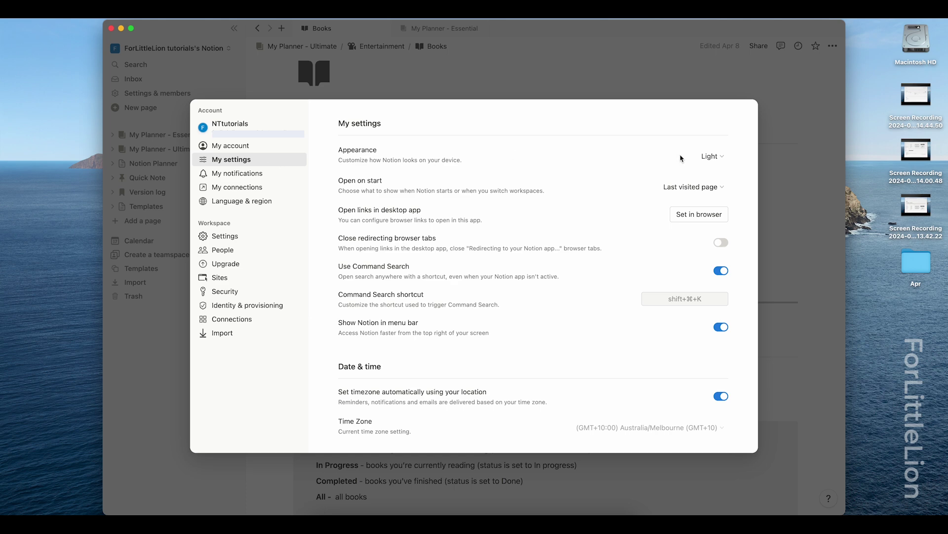
{"action": "left_click", "coordinate": [724, 157]}
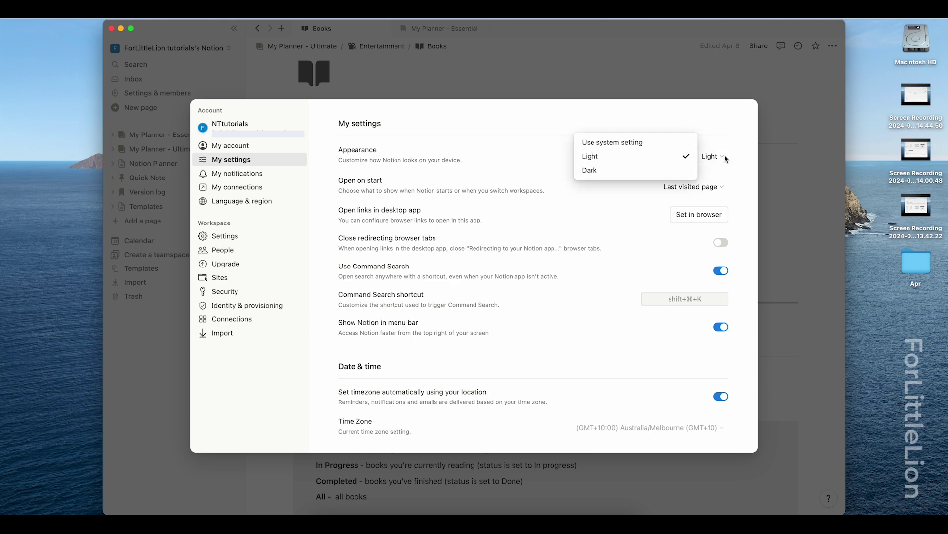
{"action": "left_click", "coordinate": [671, 176]}
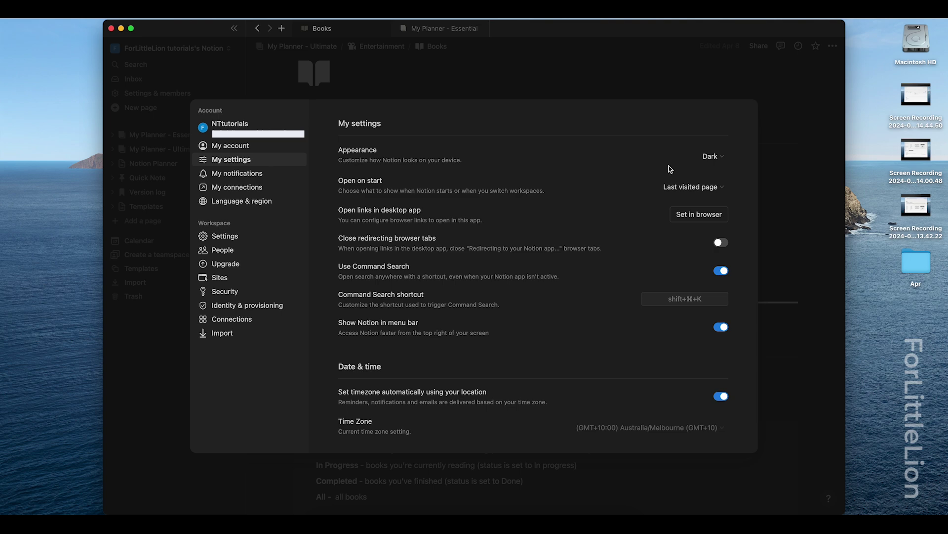
{"action": "left_click", "coordinate": [800, 168]}
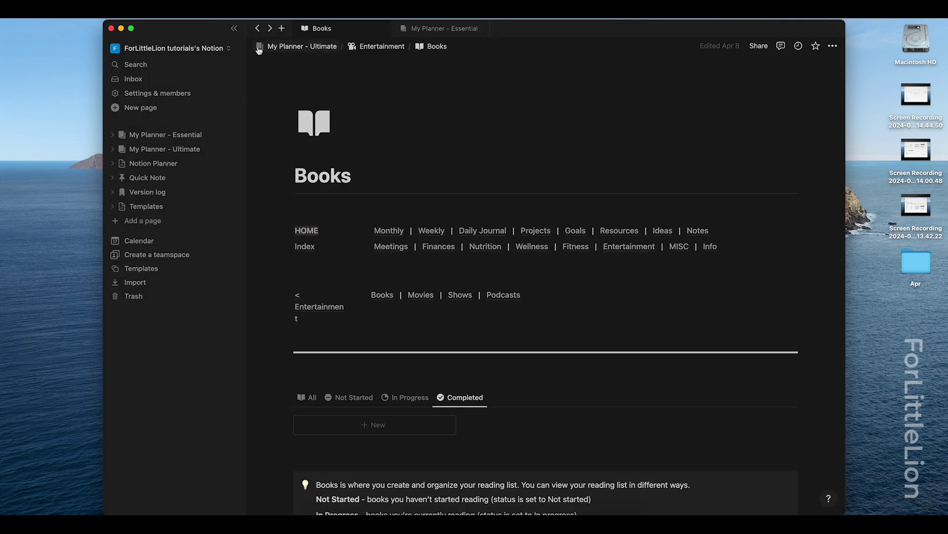
{"action": "left_click", "coordinate": [234, 29]}
- From the Tutorials page's section on switching between Light & Dark mode, copy the dark Clock widget link
{"action": "left_click", "coordinate": [165, 231]}
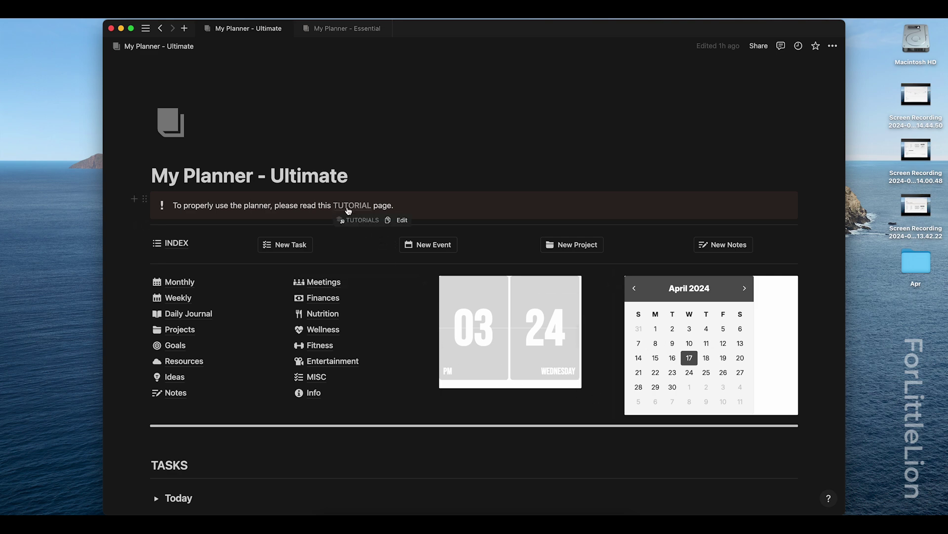
{"action": "left_click", "coordinate": [348, 205]}
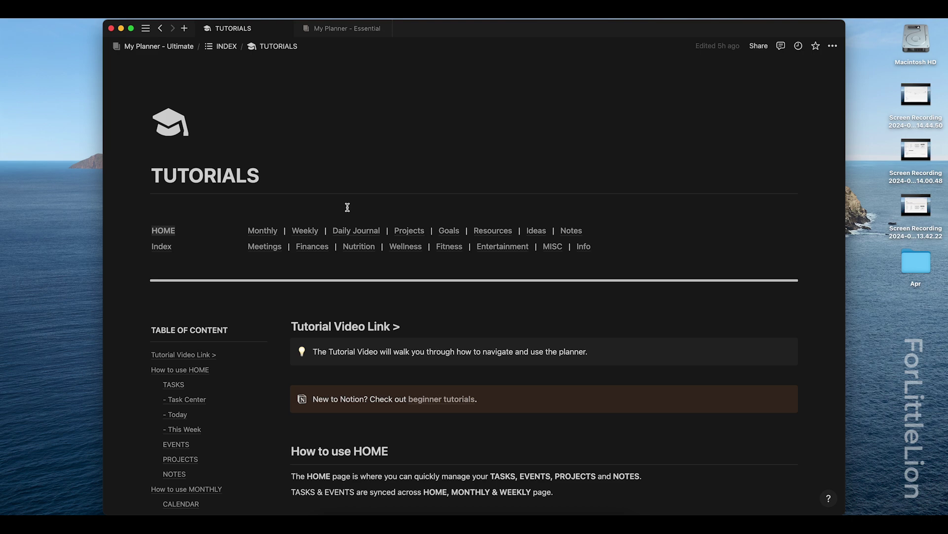
{"action": "scroll", "coordinate": [732, 395], "scroll_direction": "down", "scroll_amount": 5}
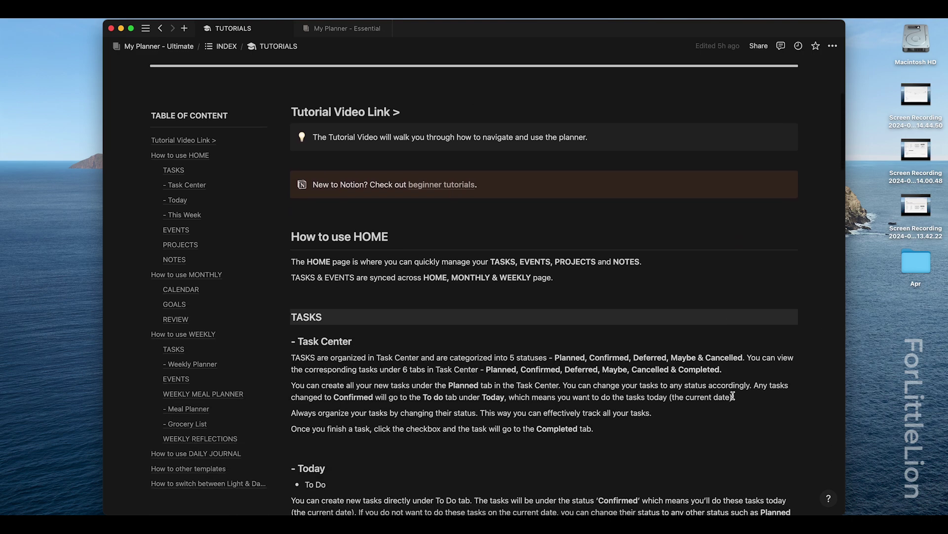
{"action": "left_click", "coordinate": [222, 438]}
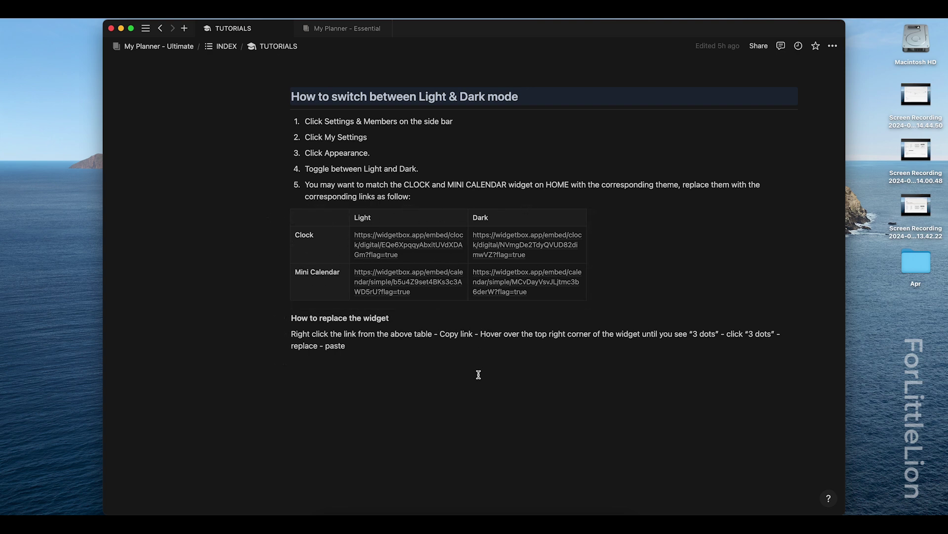
{"action": "right_click", "coordinate": [525, 245]}
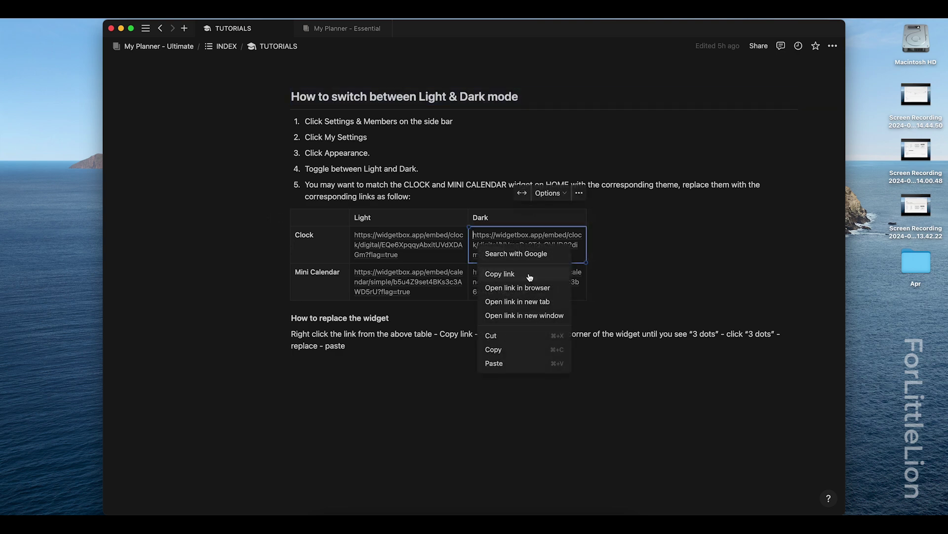
{"action": "left_click", "coordinate": [530, 277]}
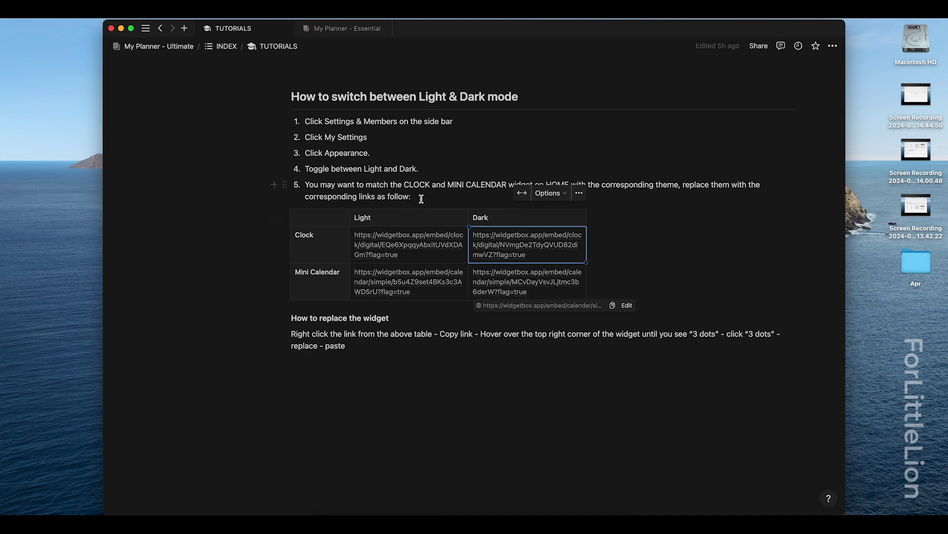
- Replace the clock widget on the My Planner - Ultimate home page with the copied dark clock embed link
{"action": "left_click", "coordinate": [279, 47]}
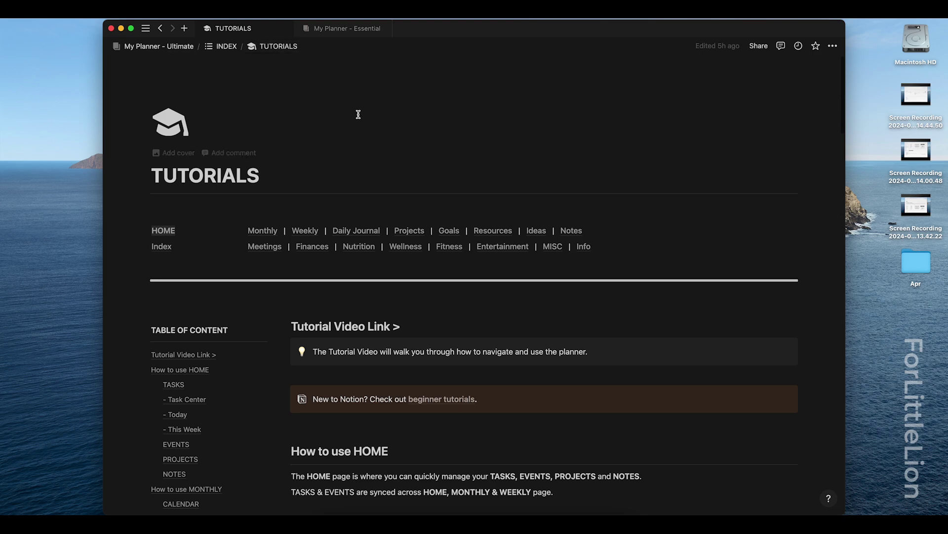
{"action": "left_click", "coordinate": [164, 231]}
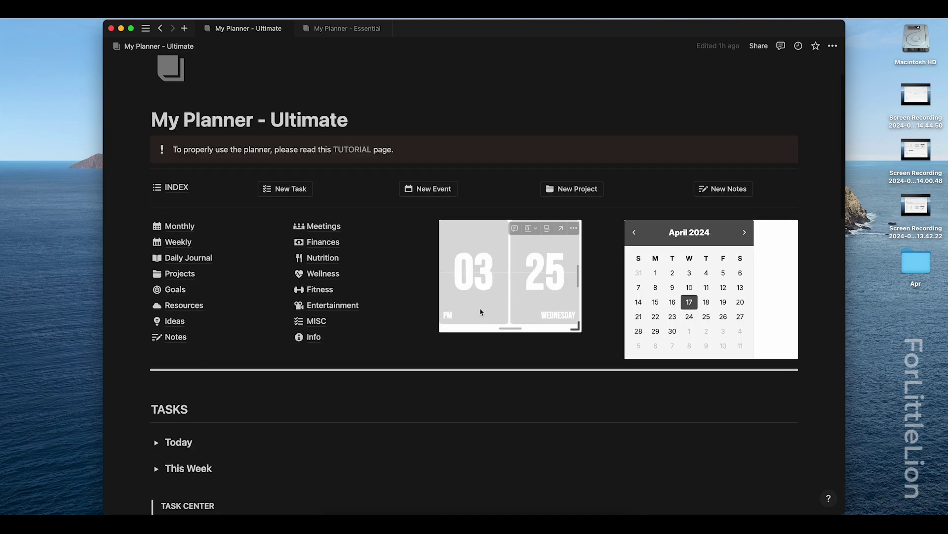
{"action": "left_click", "coordinate": [575, 229]}
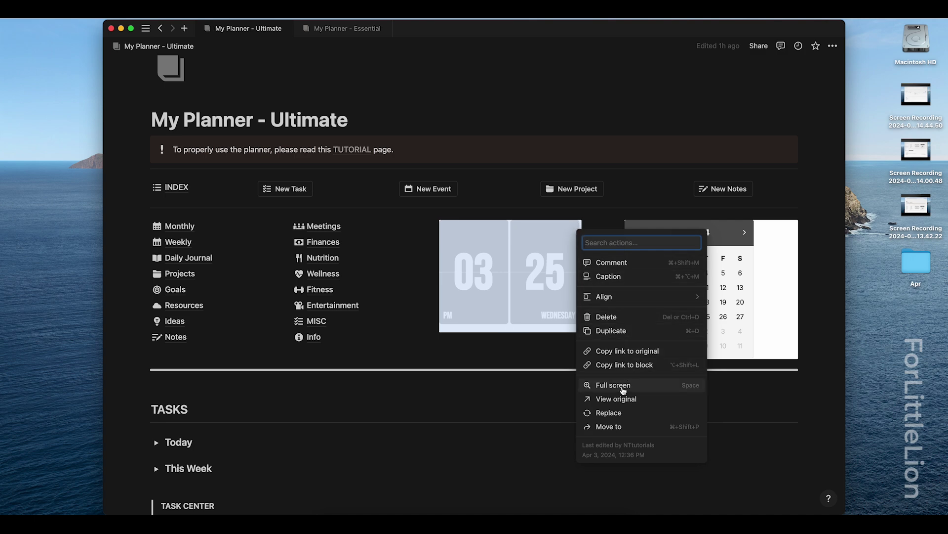
{"action": "left_click", "coordinate": [633, 417]}
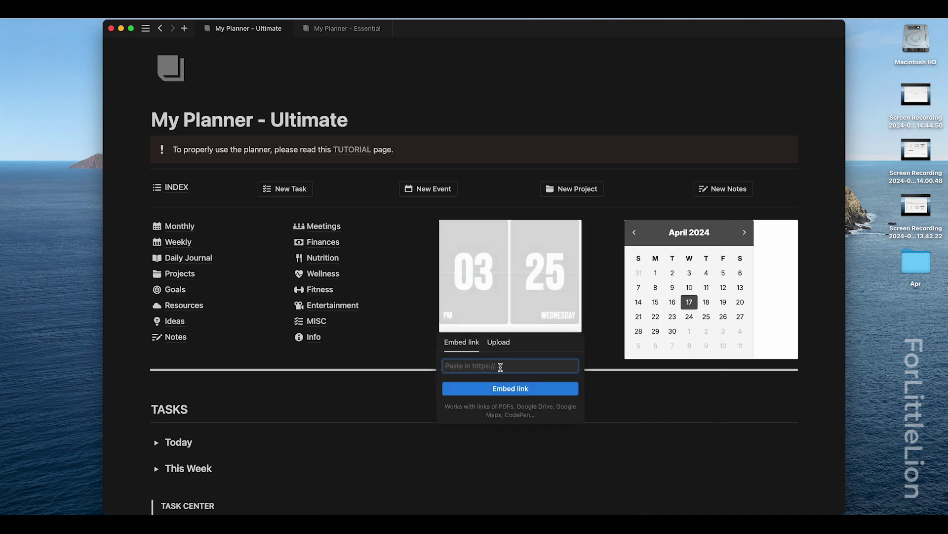
{"action": "right_click", "coordinate": [499, 368]}
{"action": "left_click", "coordinate": [464, 377]}
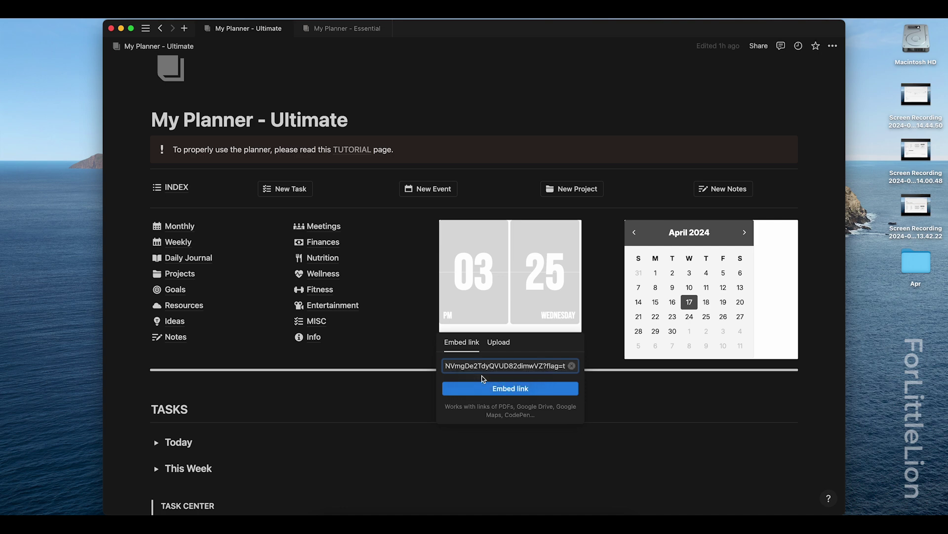
{"action": "left_click", "coordinate": [501, 388]}
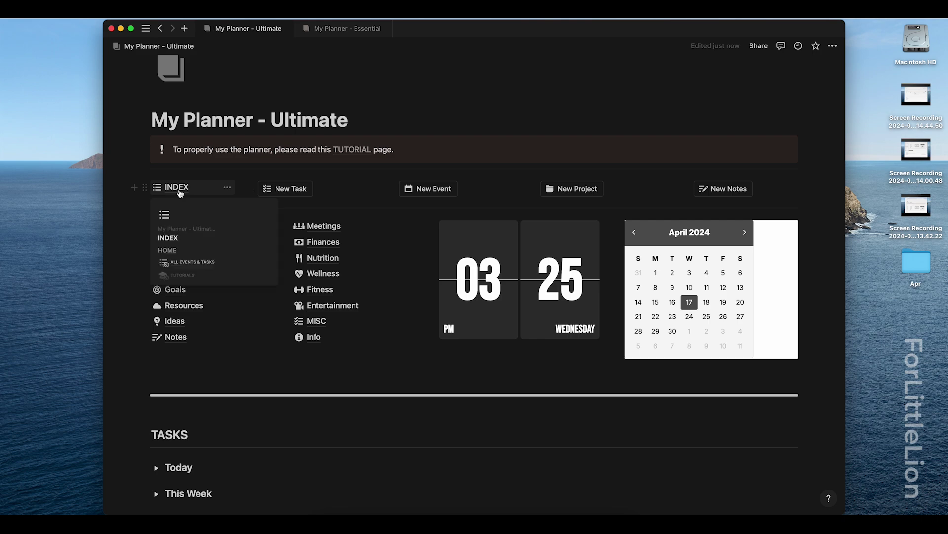
- Return to the Tutorials page's Light & Dark mode section and copy the dark Mini Calendar link
{"action": "left_click", "coordinate": [181, 191]}
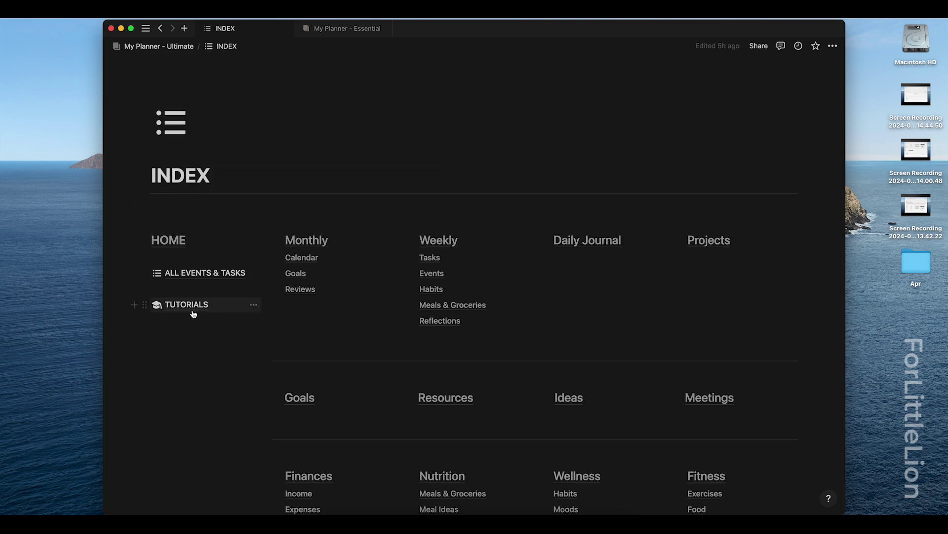
{"action": "left_click", "coordinate": [188, 305]}
{"action": "scroll", "coordinate": [194, 471], "scroll_direction": "down", "scroll_amount": 5}
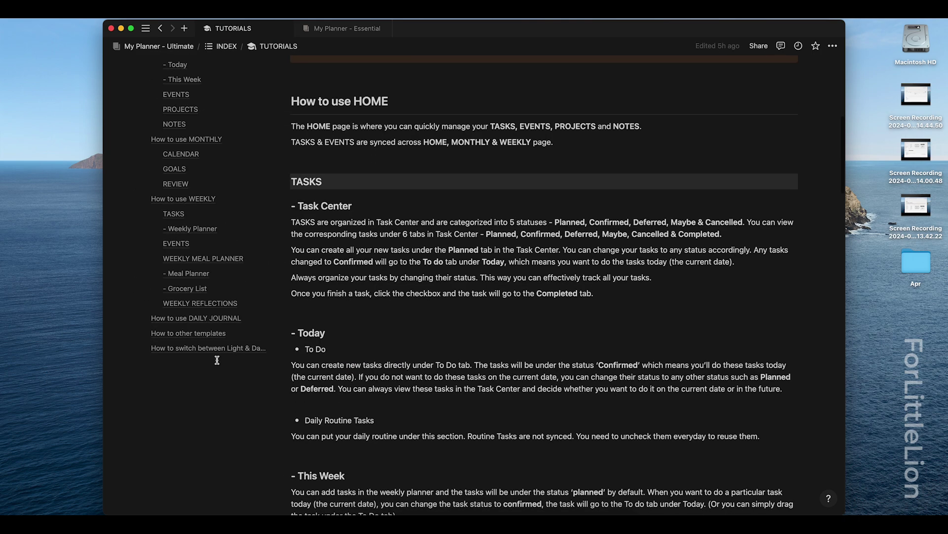
{"action": "left_click", "coordinate": [216, 405]}
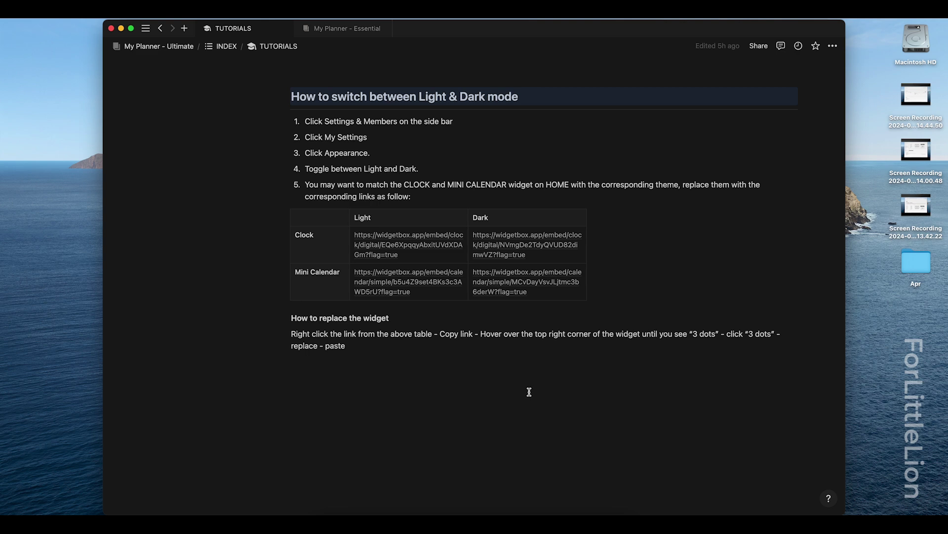
{"action": "right_click", "coordinate": [525, 286]}
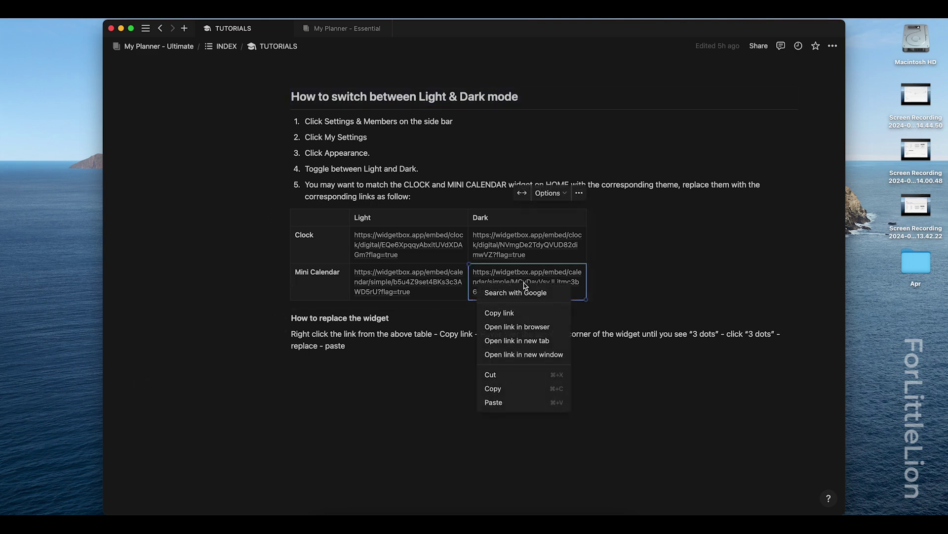
{"action": "left_click", "coordinate": [526, 313]}
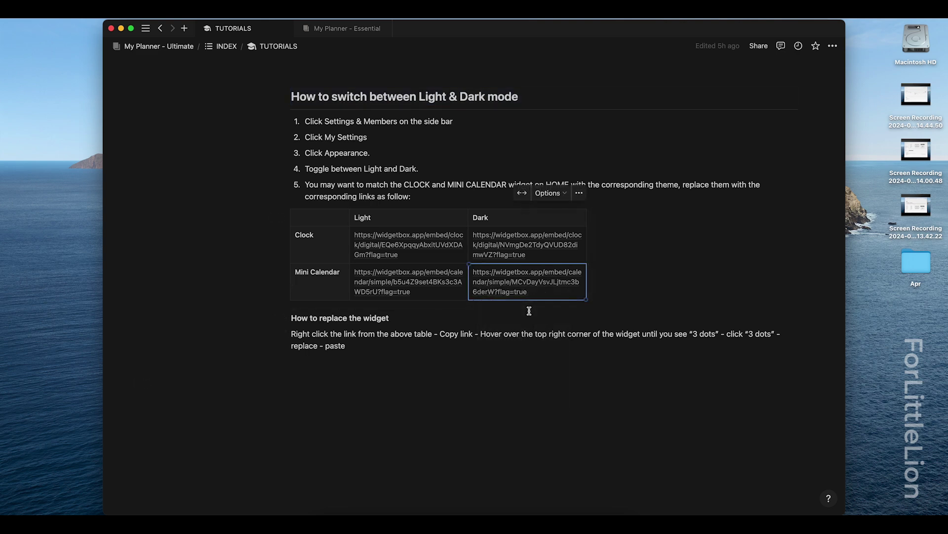
- Replace the mini calendar widget on the My Planner - Ultimate home page with the copied dark calendar embed link
{"action": "left_click", "coordinate": [169, 46]}
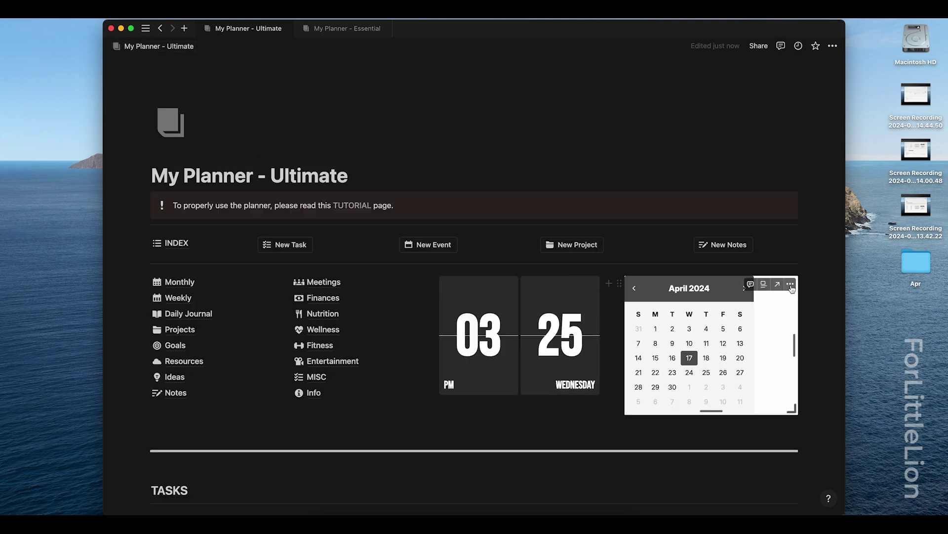
{"action": "left_click", "coordinate": [791, 285]}
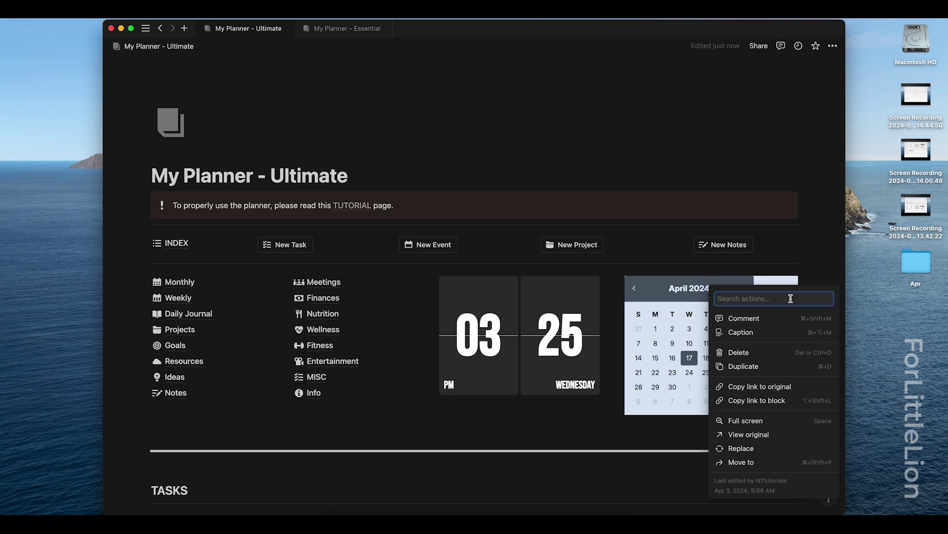
{"action": "left_click", "coordinate": [763, 449]}
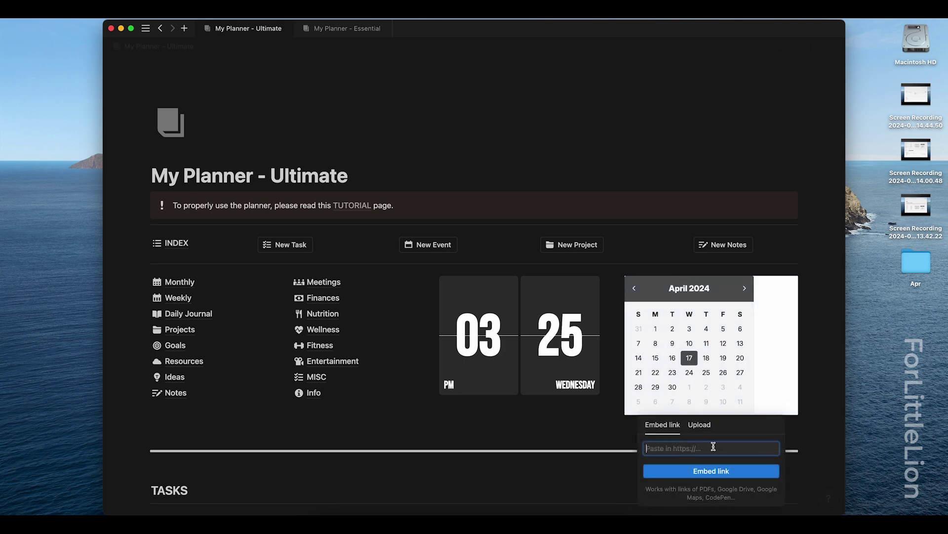
{"action": "key", "text": "super+v"}
{"action": "left_click", "coordinate": [713, 470]}
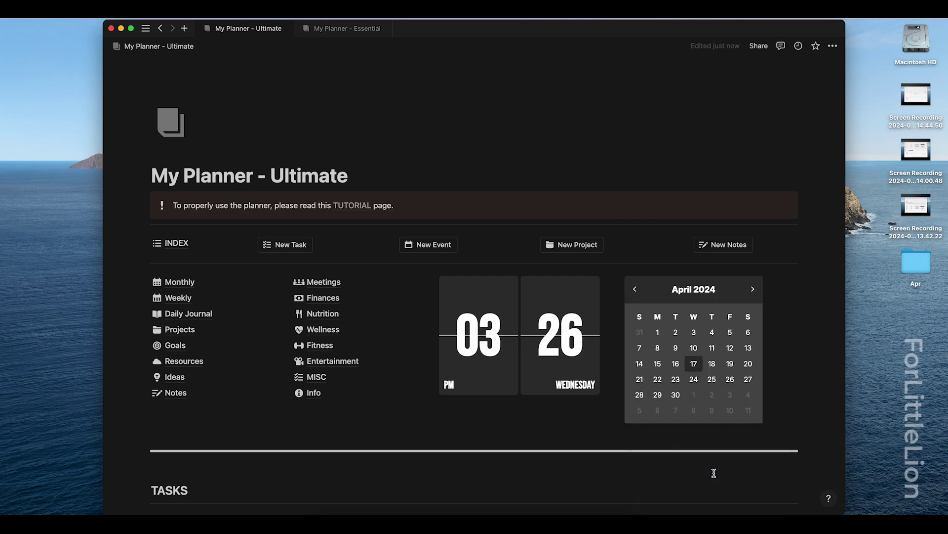
- Look over the home page's tasks, events and projects sections in dark mode
{"action": "scroll", "coordinate": [714, 473], "scroll_direction": "down", "scroll_amount": 15}
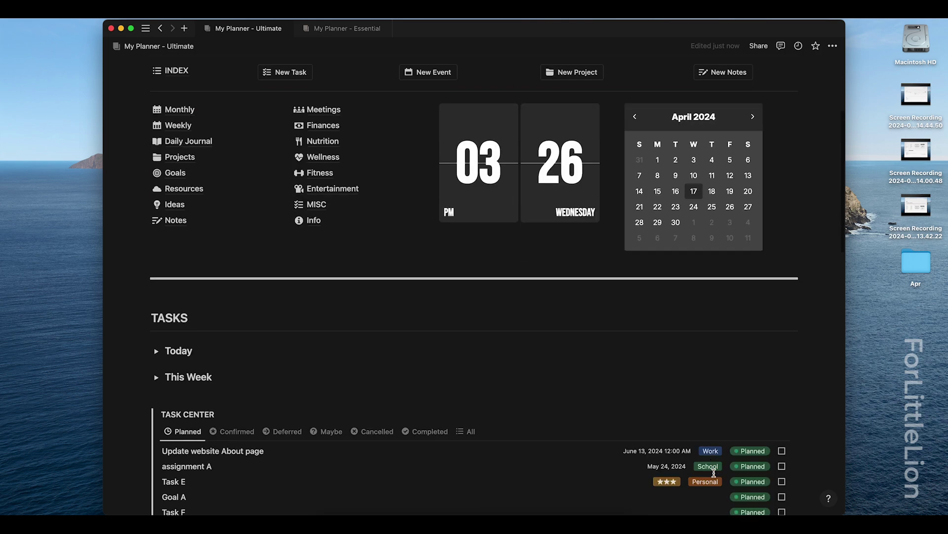
{"action": "scroll", "coordinate": [714, 472], "scroll_direction": "down", "scroll_amount": 5}
{"action": "scroll", "coordinate": [714, 472], "scroll_direction": "up", "scroll_amount": 15}
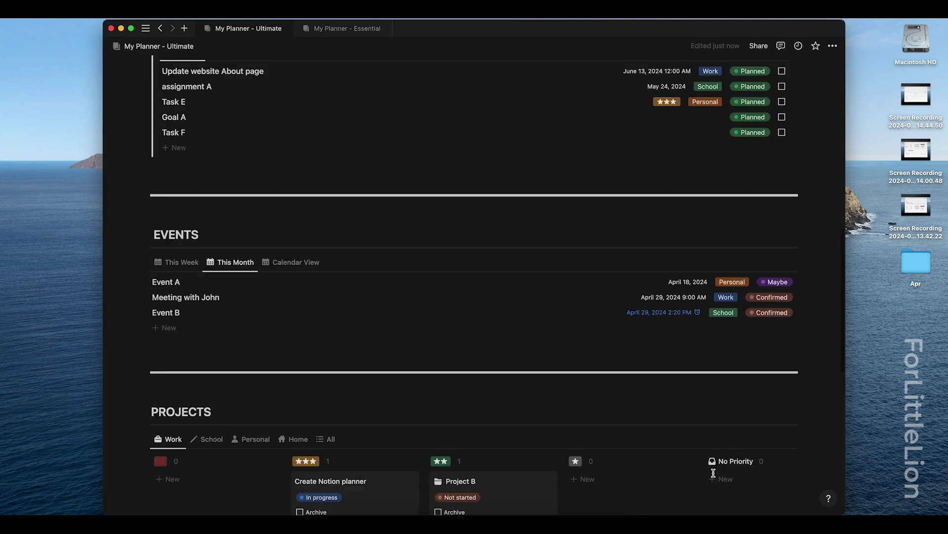
{"action": "scroll", "coordinate": [714, 473], "scroll_direction": "up", "scroll_amount": 5}
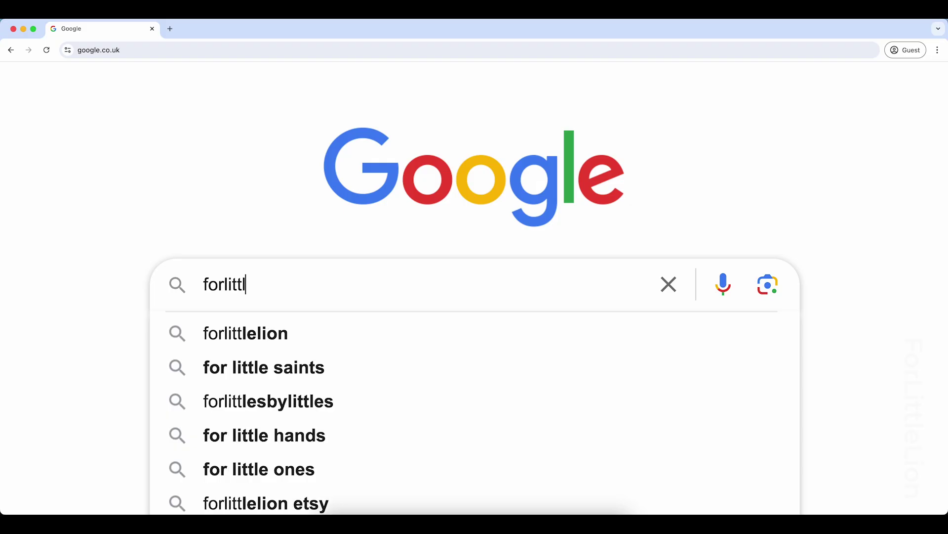
- In the web browser, search Google for "forlittlelion free notion planner"
{"action": "type", "text": "elion"}
{"action": "type", "text": "fre"}
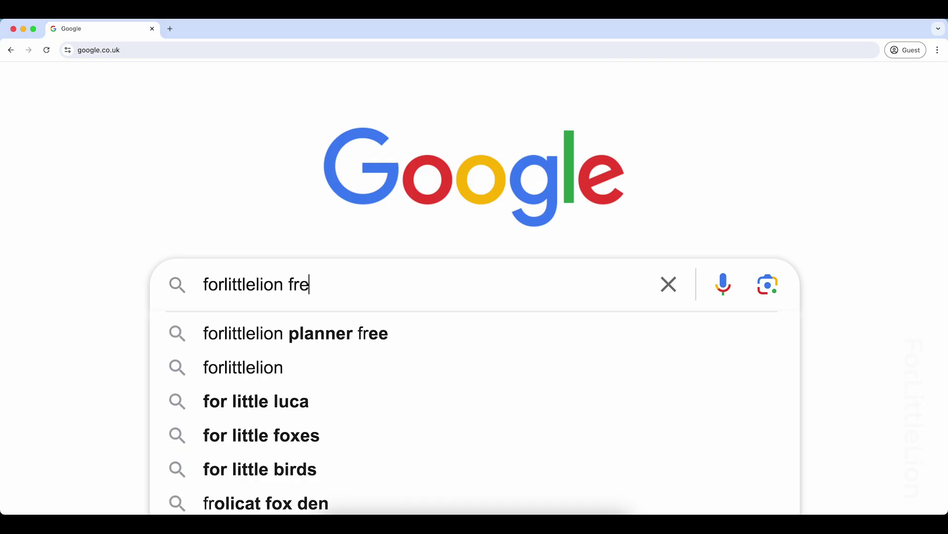
{"action": "type", "text": "e notion planner"}
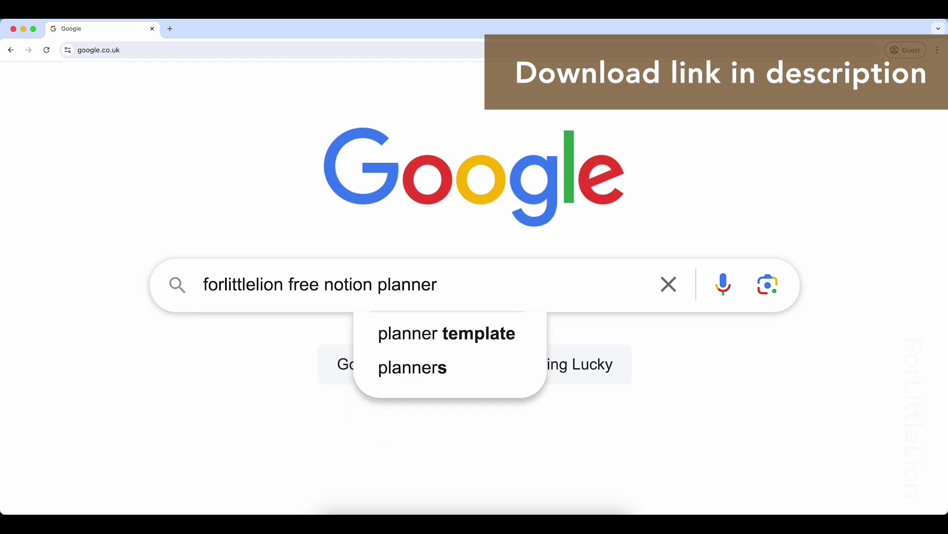
{"action": "key", "text": "Return"}
- Open ForLittleLion's Free Notion Planner from the search results and duplicate the planner template
{"action": "scroll", "coordinate": [545, 273], "scroll_direction": "down", "scroll_amount": 6}
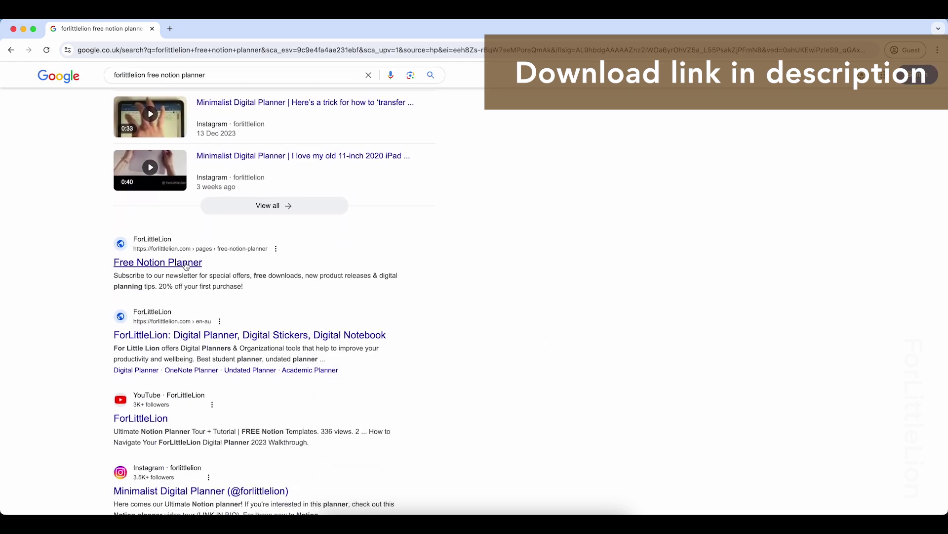
{"action": "left_click", "coordinate": [160, 269]}
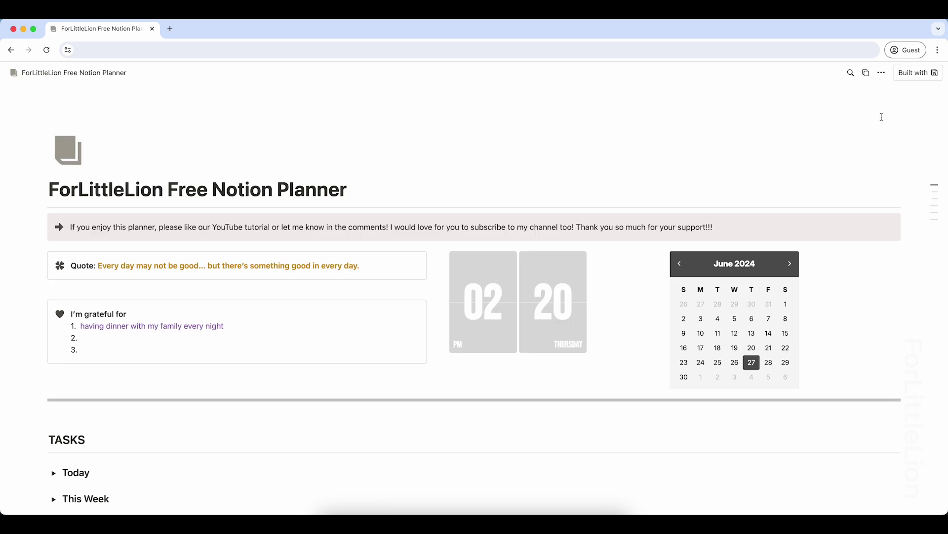
{"action": "left_click", "coordinate": [867, 75]}
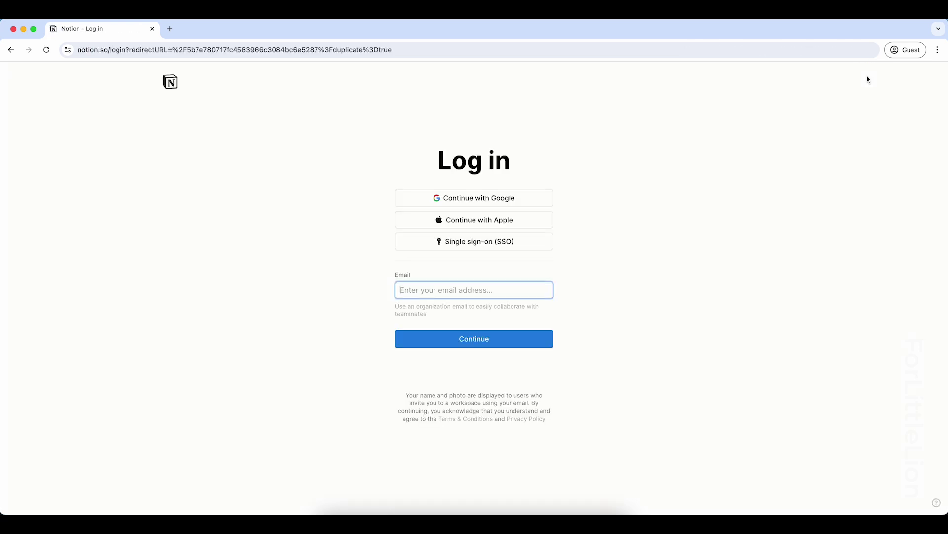